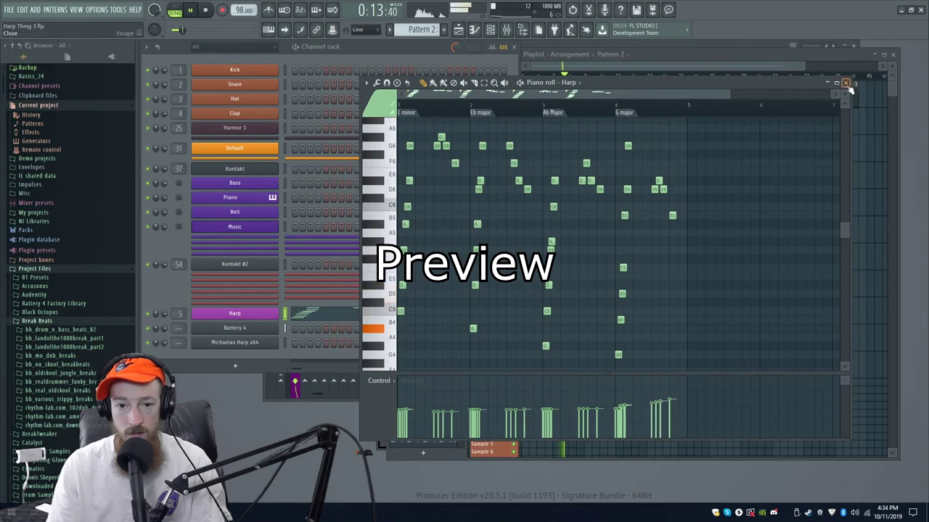
Open the Pattern 11 clip from the playlist and look through its harp notes in the piano roll.
{"action": "double_click", "coordinate": [574, 92]}
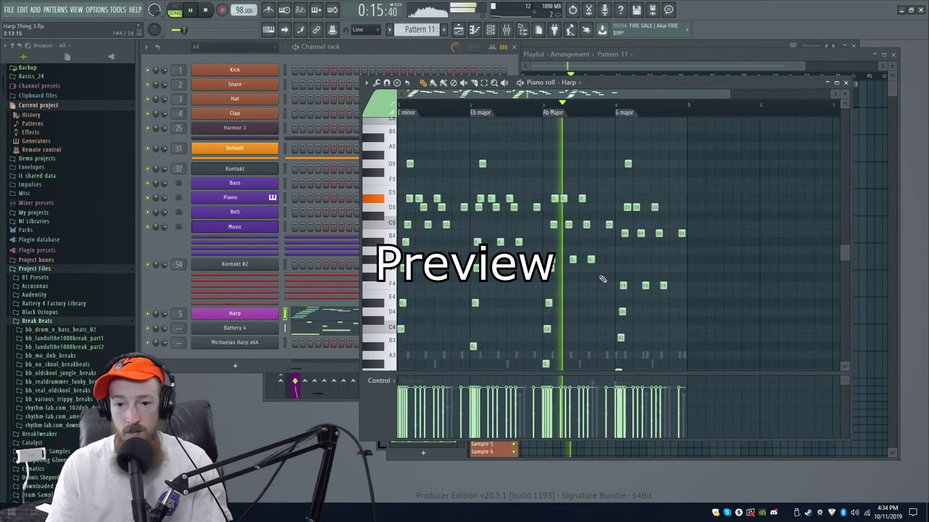
{"action": "scroll", "coordinate": [603, 281], "scroll_direction": "down", "scroll_amount": 2}
{"action": "left_click_drag", "start_coordinate": [617, 272], "coordinate": [542, 290]}
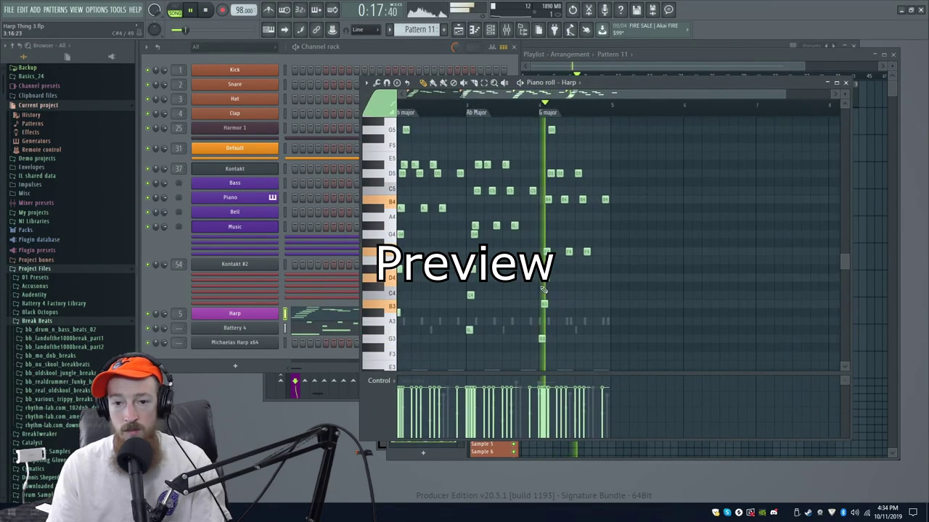
{"action": "left_click_drag", "start_coordinate": [600, 288], "coordinate": [566, 305]}
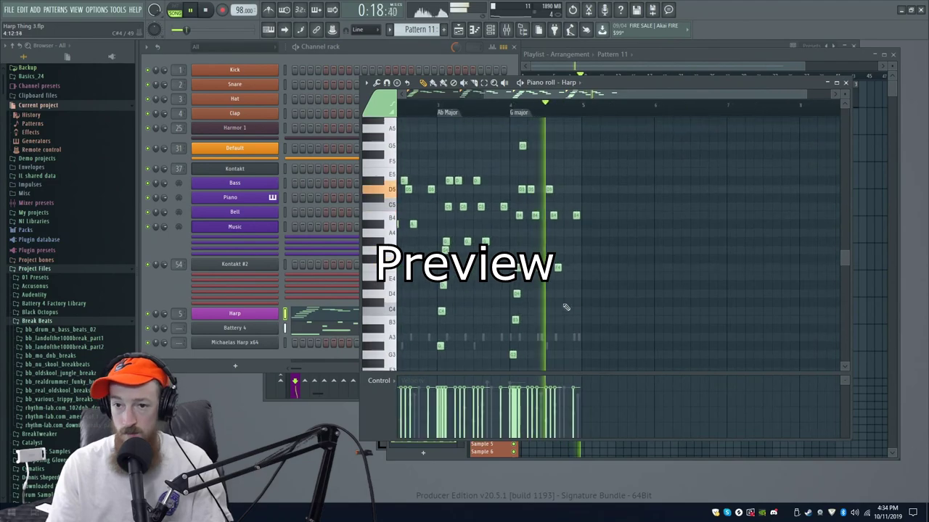
Open the Pattern 5 clip from the playlist and look through its bass notes up to the G major section.
{"action": "left_click", "coordinate": [747, 61]}
{"action": "double_click", "coordinate": [593, 94]}
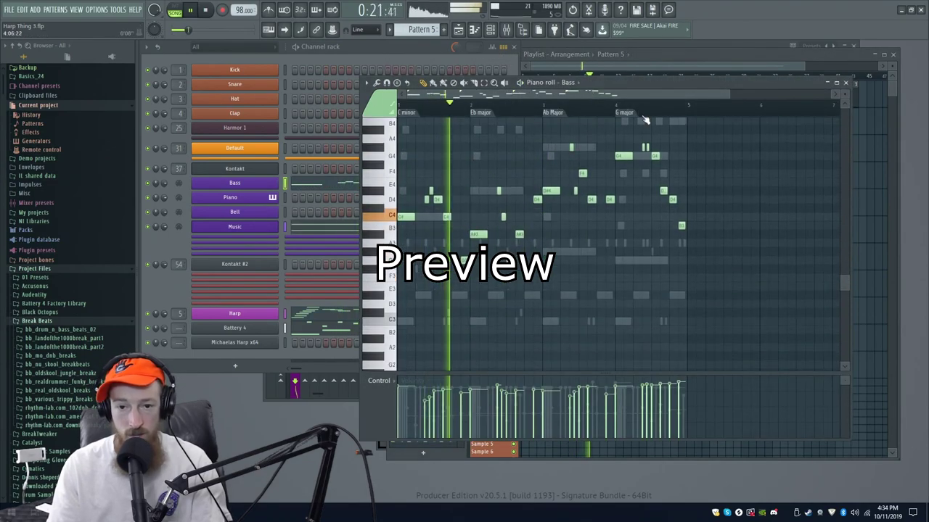
{"action": "left_click_drag", "start_coordinate": [590, 235], "coordinate": [541, 280]}
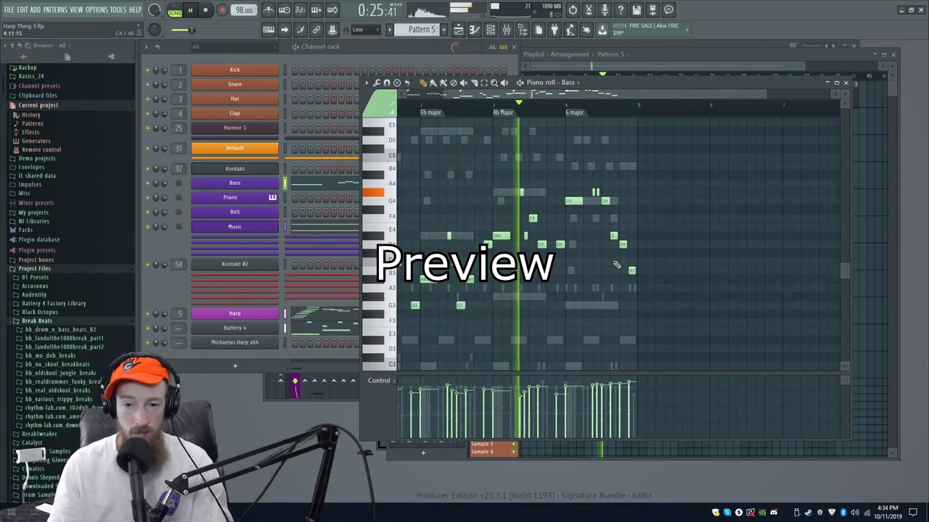
Open Pattern 6 from the playlist and examine its Bass, Battery 4 and Harp notes in the piano roll.
{"action": "left_click", "coordinate": [748, 57]}
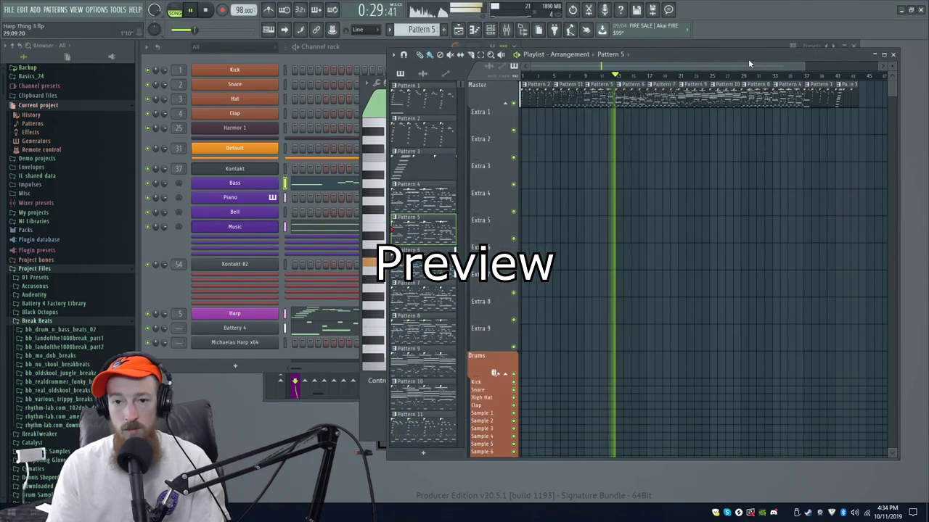
{"action": "double_click", "coordinate": [630, 99]}
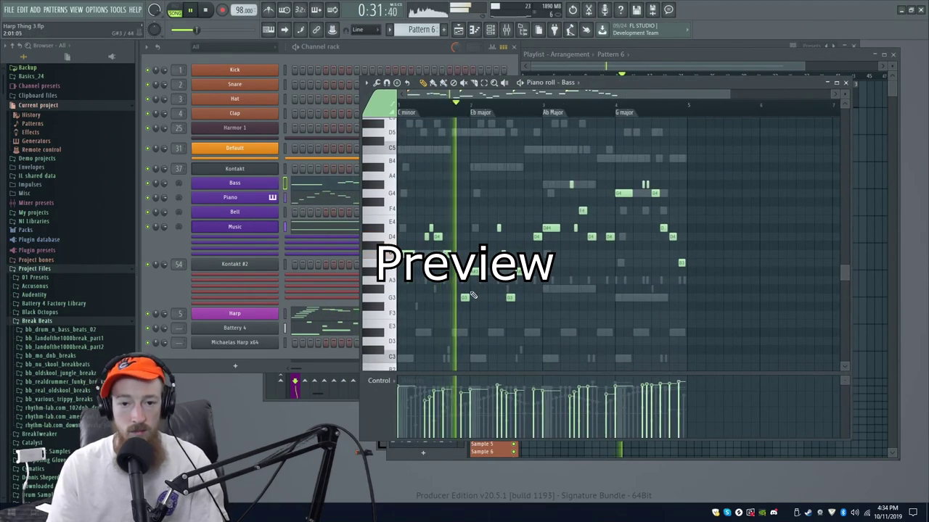
{"action": "right_click", "coordinate": [445, 282]}
{"action": "right_click", "coordinate": [445, 281]}
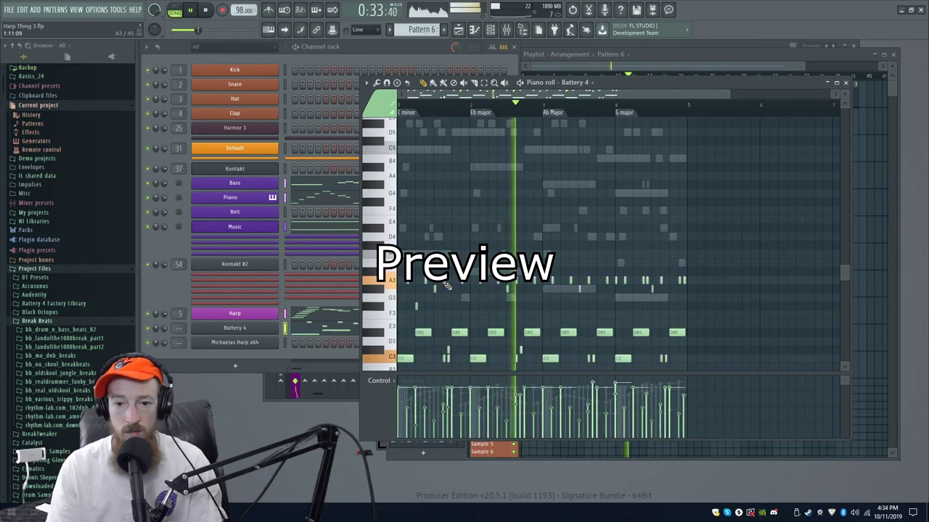
{"action": "left_click_drag", "start_coordinate": [626, 306], "coordinate": [559, 267]}
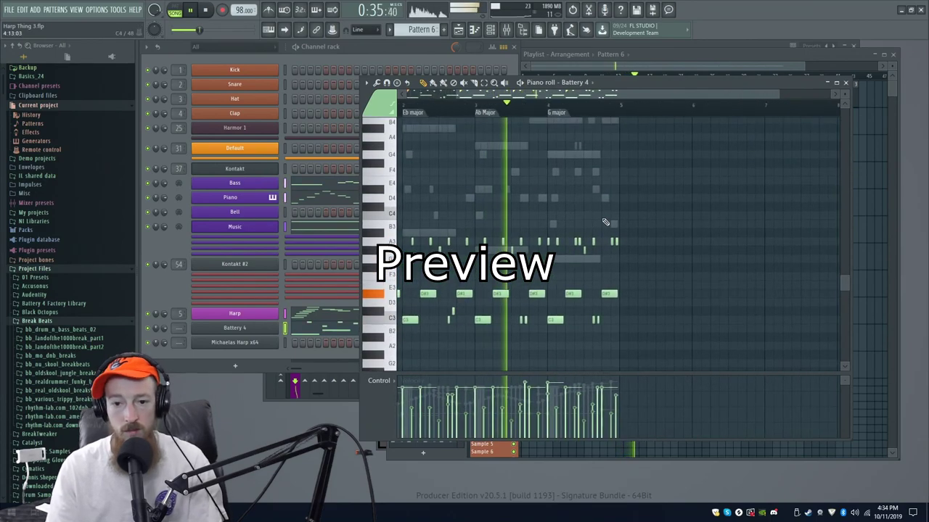
{"action": "left_click_drag", "start_coordinate": [640, 159], "coordinate": [600, 267]}
{"action": "right_click", "coordinate": [545, 182]}
{"action": "right_click", "coordinate": [545, 182]}
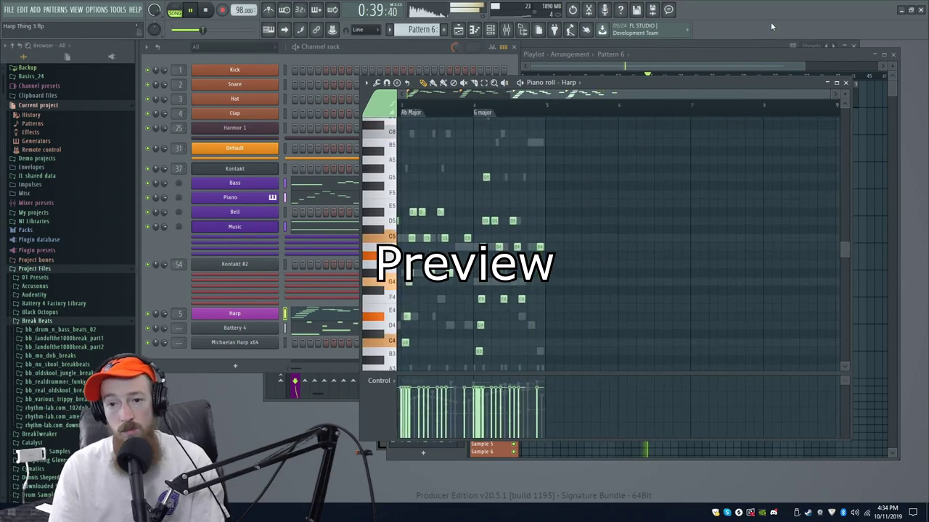
Open Pattern 7 and examine its Harp and Piano parts in the piano roll.
{"action": "left_click", "coordinate": [750, 56]}
{"action": "double_click", "coordinate": [427, 293]}
{"action": "left_click_drag", "start_coordinate": [528, 187], "coordinate": [544, 220]}
{"action": "right_click", "coordinate": [511, 157]}
{"action": "right_click", "coordinate": [511, 157]}
{"action": "left_click_drag", "start_coordinate": [642, 193], "coordinate": [566, 259]}
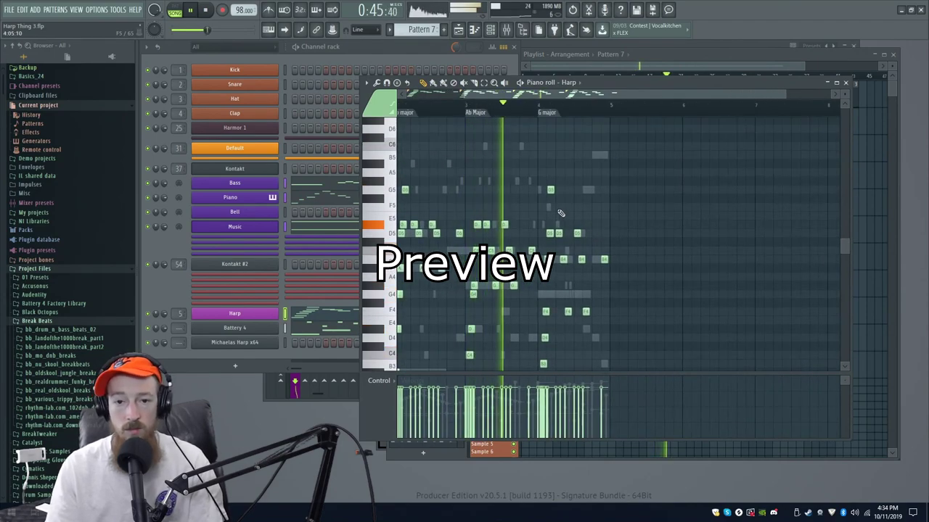
{"action": "right_click", "coordinate": [531, 182]}
{"action": "right_click", "coordinate": [530, 181]}
{"action": "left_click_drag", "start_coordinate": [625, 154], "coordinate": [530, 187]}
Open the Pattern 9 clip from the playlist and look through its bass notes in the piano roll.
{"action": "left_click", "coordinate": [751, 65]}
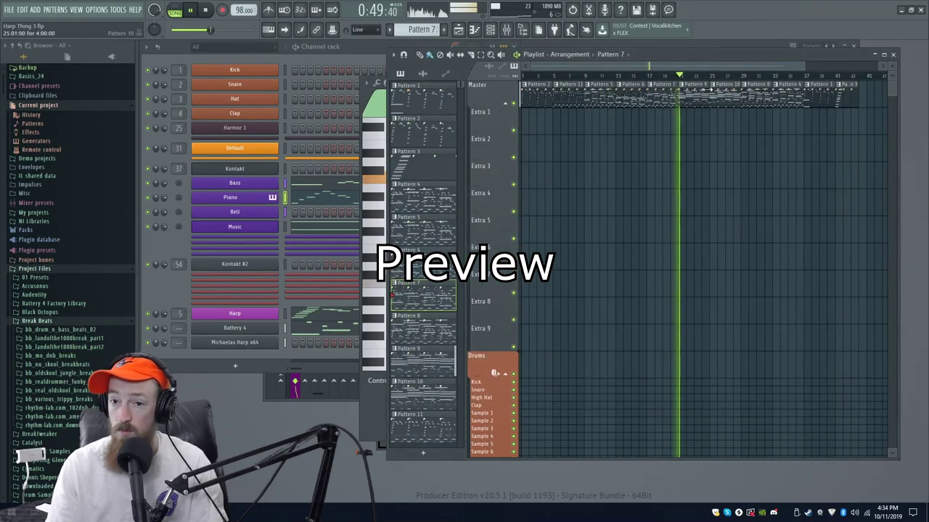
{"action": "double_click", "coordinate": [690, 102]}
{"action": "left_click_drag", "start_coordinate": [653, 176], "coordinate": [725, 193]}
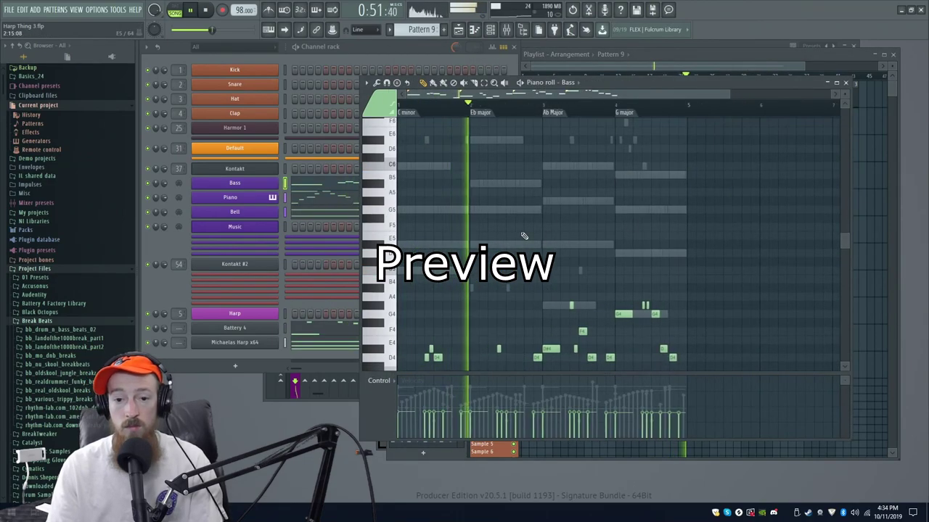
{"action": "scroll", "coordinate": [523, 234], "scroll_direction": "down", "scroll_amount": 5}
Open the Kontakt channel and inspect its Gloves Music Box, Gloves Glock, The Giant and Scarbee Rickenbacker Bass instruments.
{"action": "left_click", "coordinate": [258, 170]}
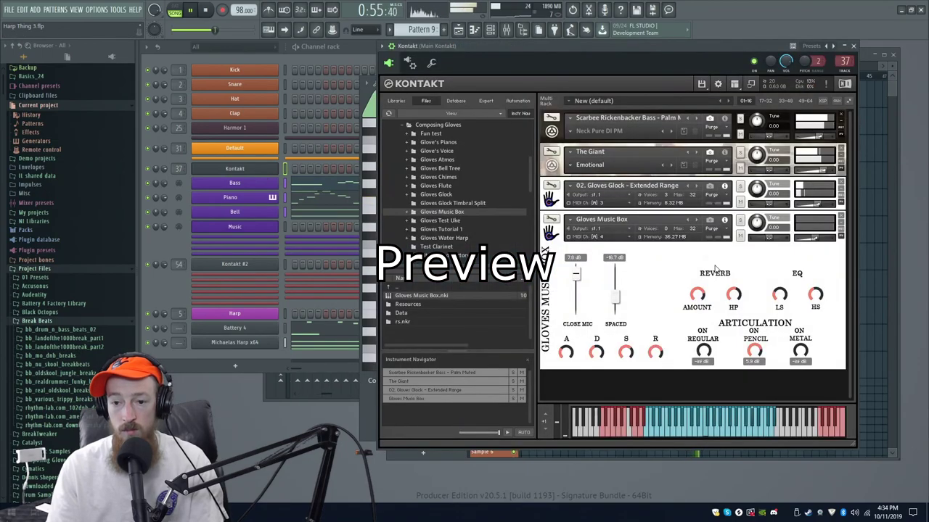
{"action": "left_click", "coordinate": [550, 198]}
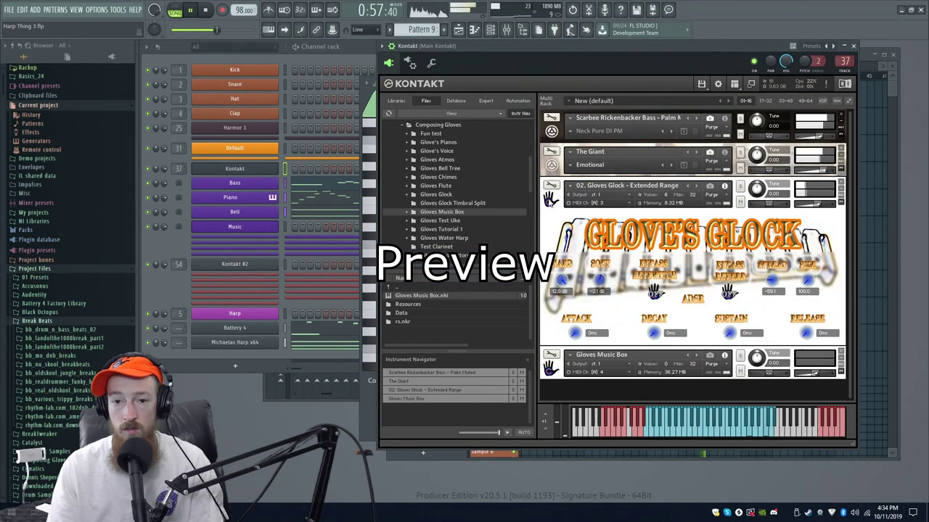
{"action": "left_click", "coordinate": [549, 198]}
{"action": "left_click", "coordinate": [551, 166]}
{"action": "left_click", "coordinate": [551, 165]}
{"action": "left_click", "coordinate": [552, 132]}
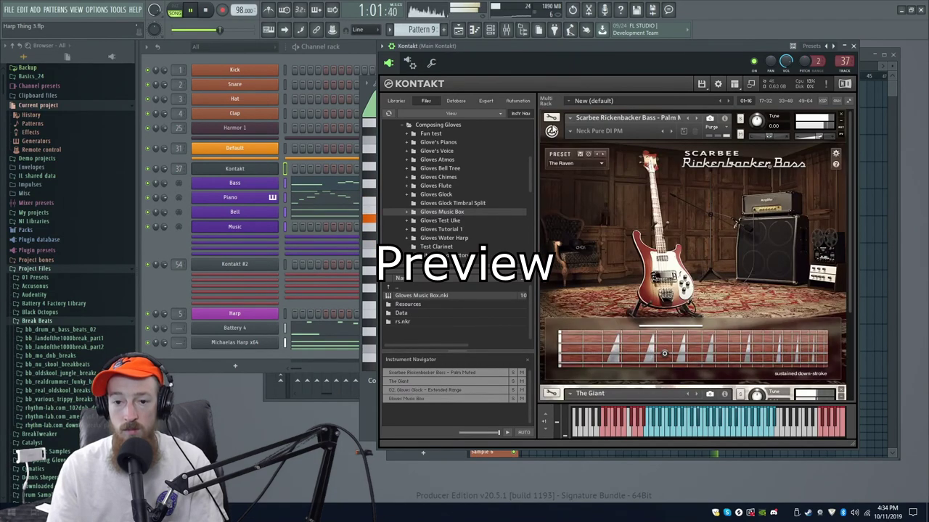
{"action": "left_click", "coordinate": [552, 132]}
{"action": "left_click", "coordinate": [549, 232]}
{"action": "left_click", "coordinate": [550, 198]}
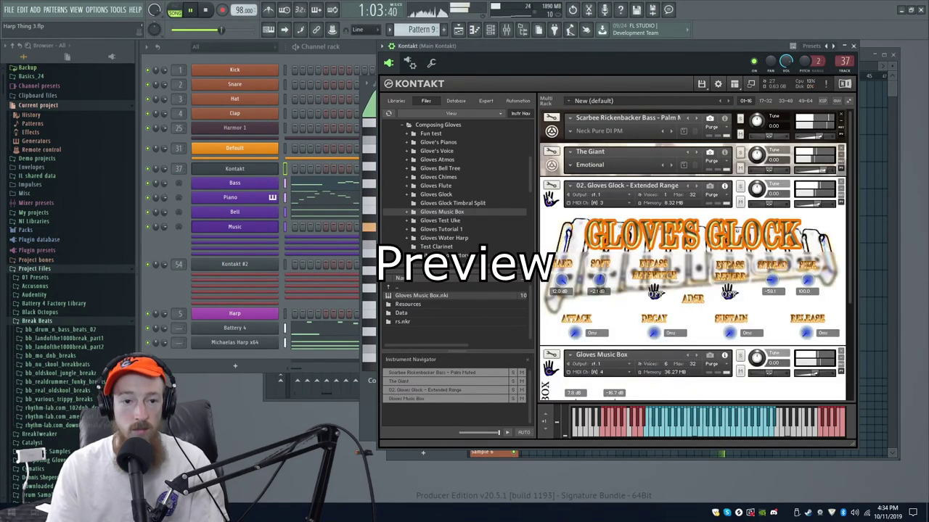
Return to the playlist, select the Pattern 8 clip and show its Harp part in the piano roll.
{"action": "left_click", "coordinate": [370, 427]}
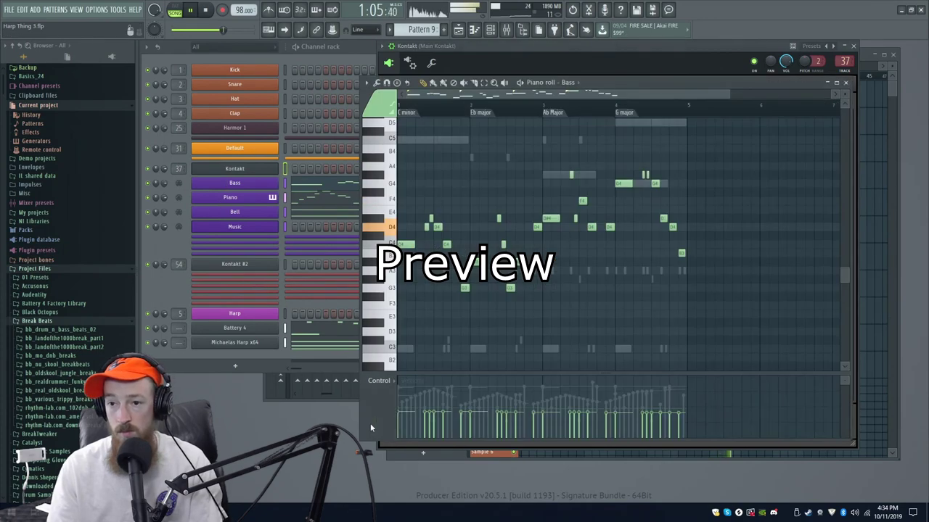
{"action": "left_click", "coordinate": [883, 77]}
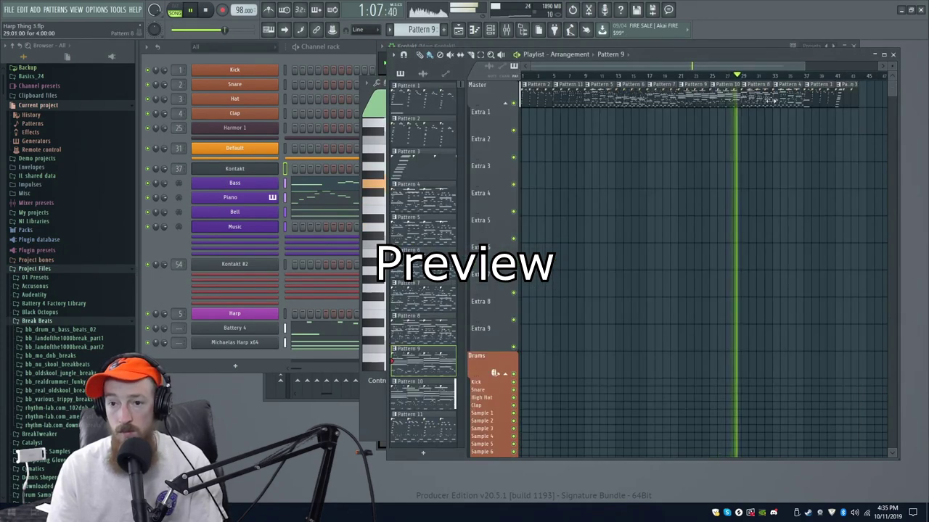
{"action": "scroll", "coordinate": [760, 131], "scroll_direction": "up", "scroll_amount": 3}
{"action": "scroll", "coordinate": [725, 115], "scroll_direction": "right", "scroll_amount": 2}
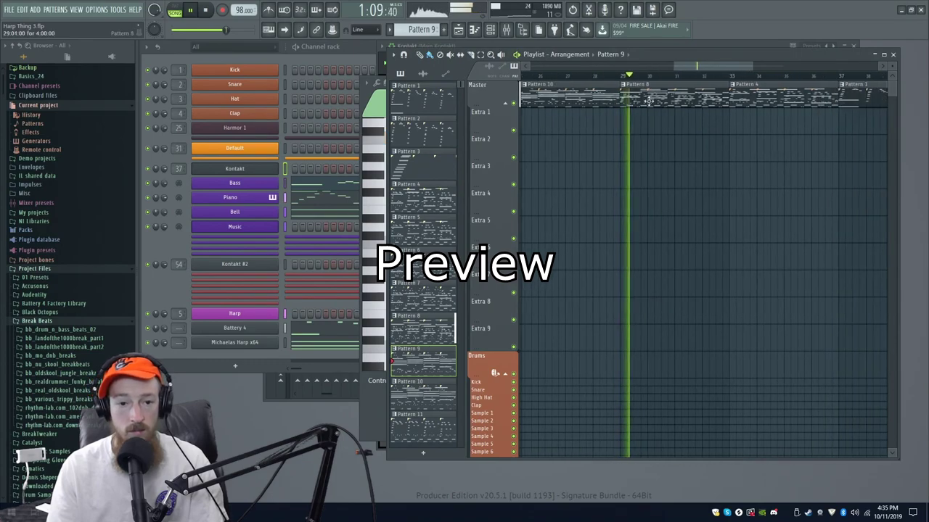
{"action": "left_click", "coordinate": [664, 99]}
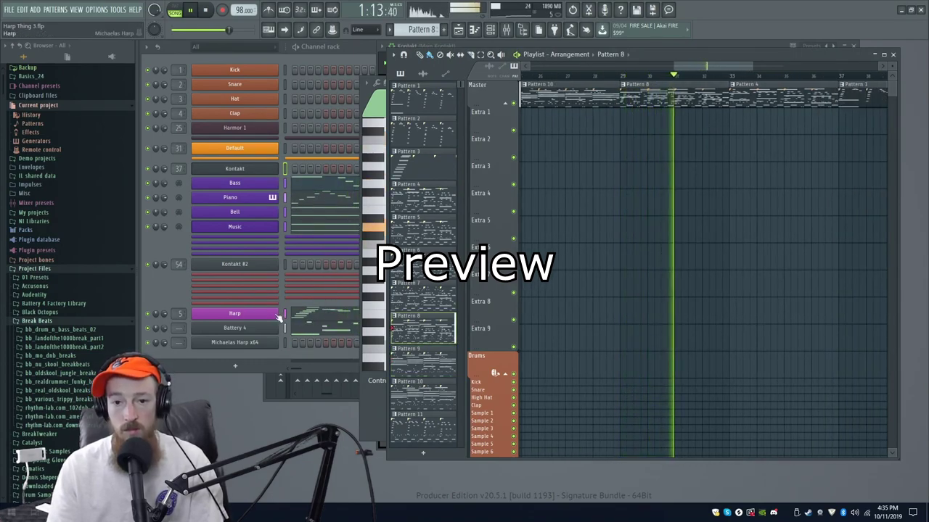
{"action": "left_click", "coordinate": [299, 316]}
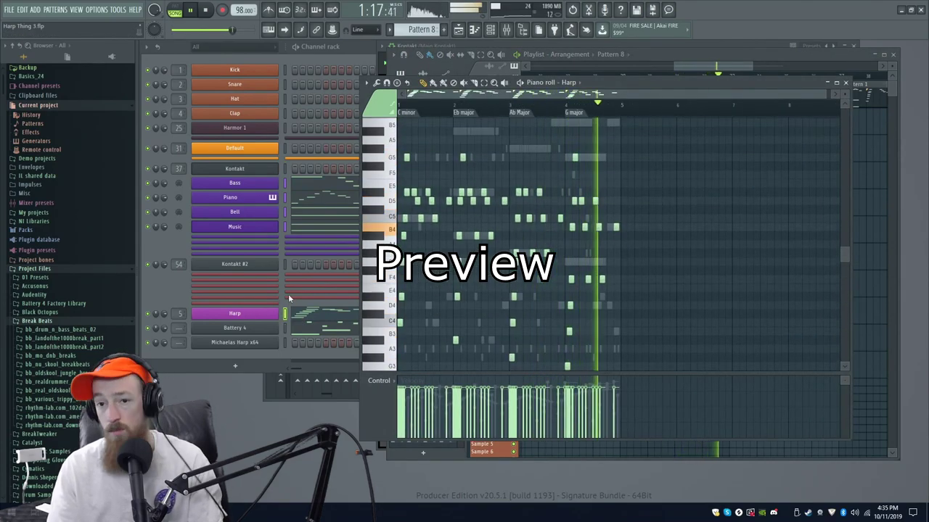
Bring the playlist back to the front, open the Harp channel's instrument and reposition its window.
{"action": "left_click", "coordinate": [747, 59]}
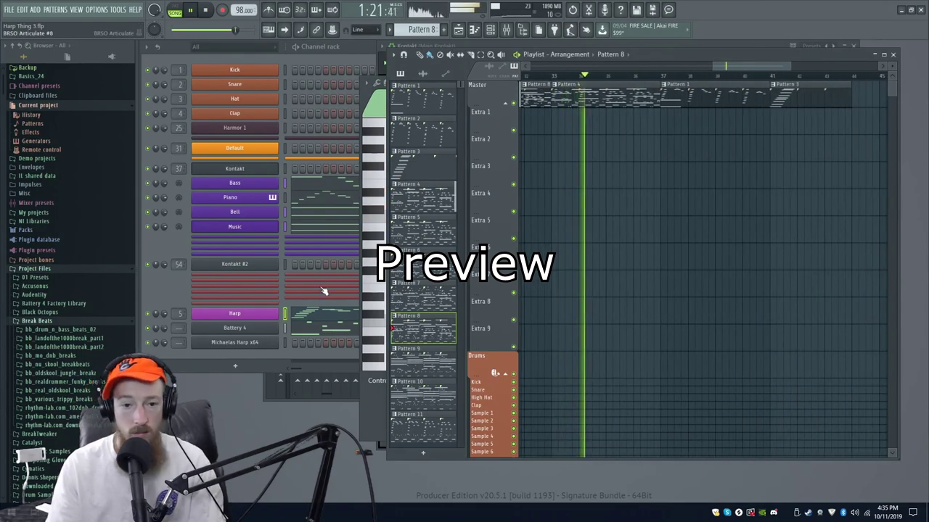
{"action": "left_click", "coordinate": [258, 314]}
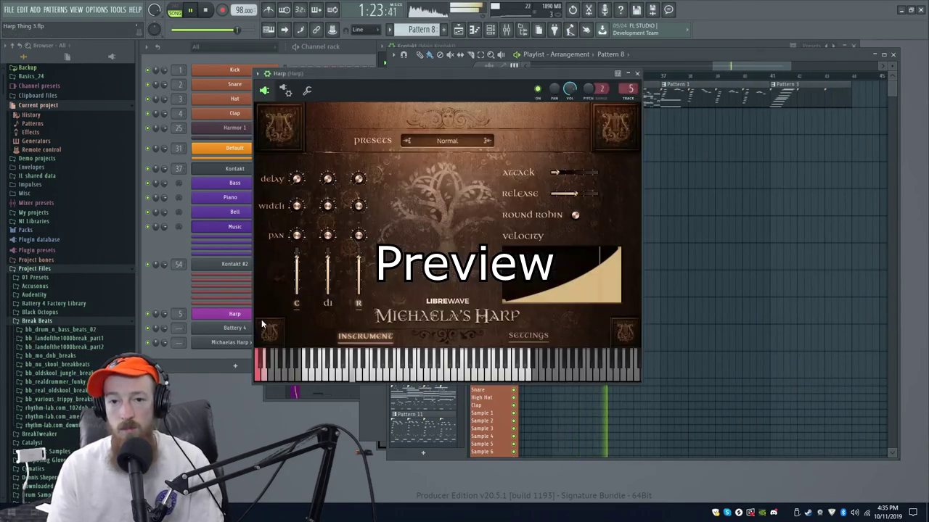
{"action": "left_click_drag", "start_coordinate": [525, 77], "coordinate": [450, 74]}
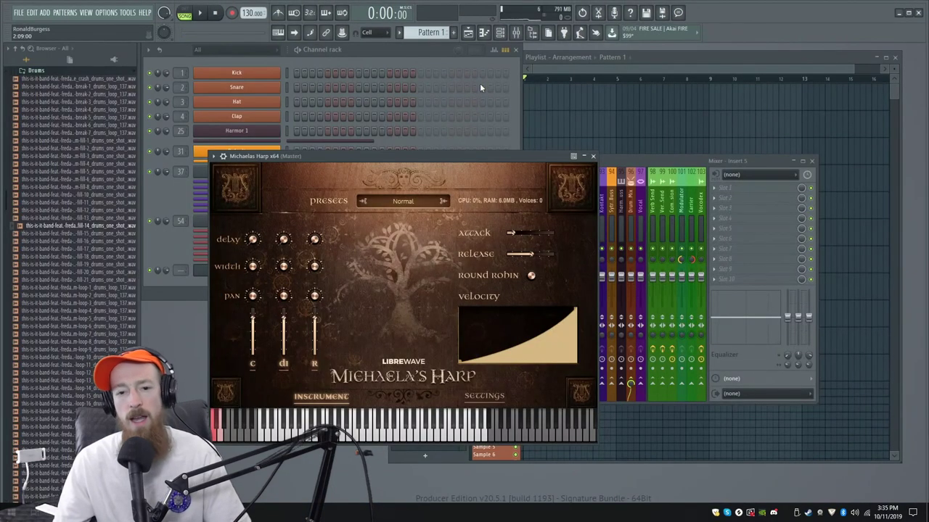
Move the Michaelas Harp x64 window clear of the channel rack and open that channel's empty piano roll, zoomed in around octaves 4 to 6.
{"action": "left_click_drag", "start_coordinate": [498, 154], "coordinate": [685, 62]}
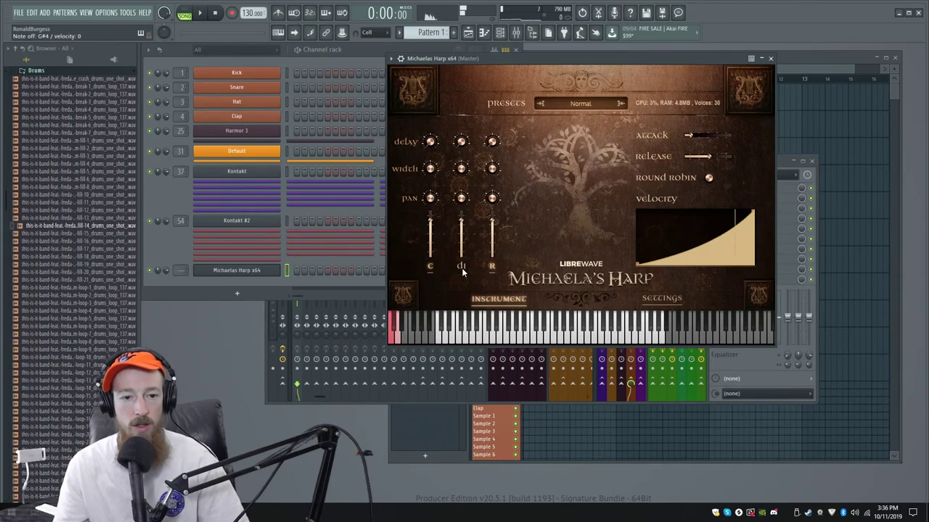
{"action": "right_click", "coordinate": [255, 271]}
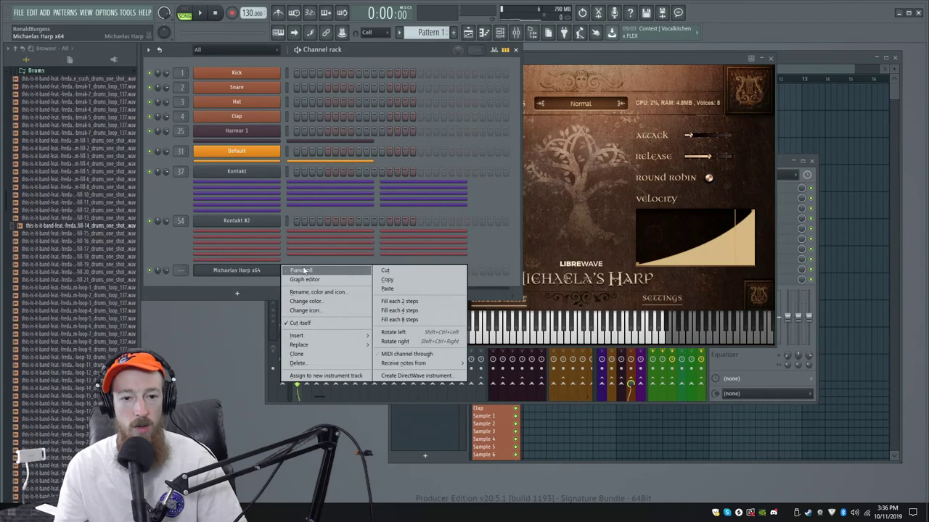
{"action": "left_click", "coordinate": [299, 270]}
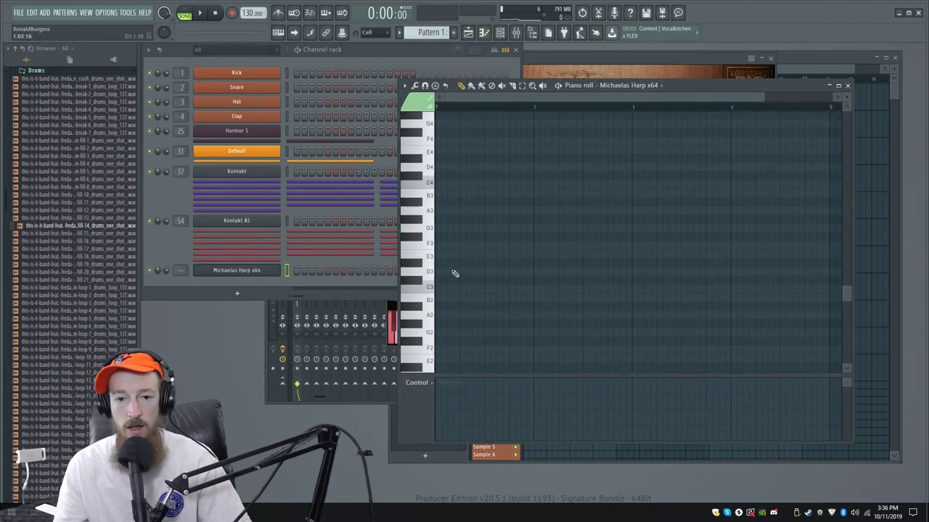
{"action": "scroll", "coordinate": [457, 265], "scroll_direction": "up", "scroll_amount": 2}
{"action": "scroll", "coordinate": [500, 249], "scroll_direction": "up", "scroll_amount": 3, "text": "ctrl"}
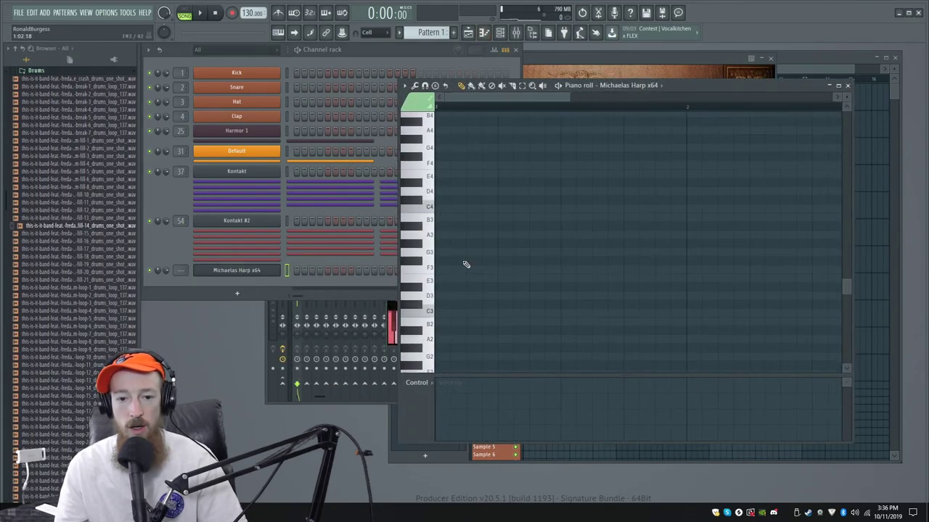
{"action": "scroll", "coordinate": [435, 305], "scroll_direction": "up", "scroll_amount": 10}
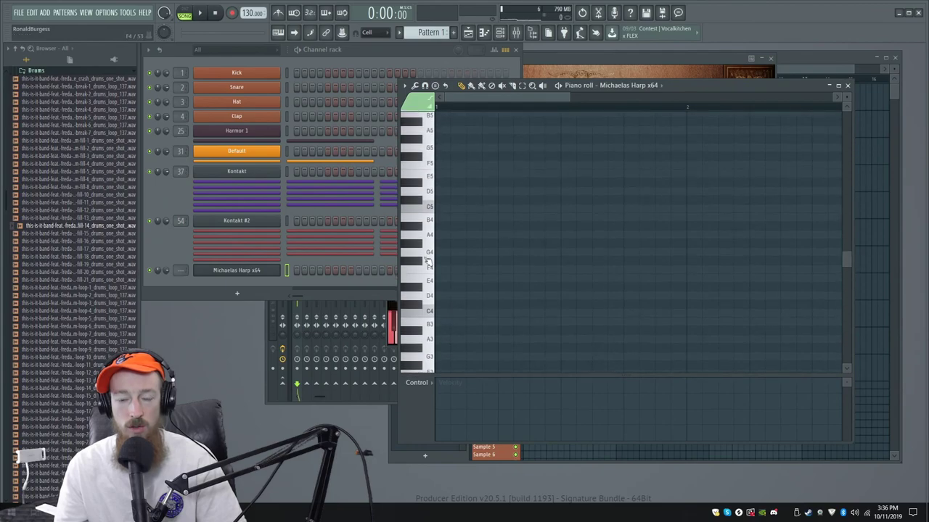
{"action": "scroll", "coordinate": [461, 291], "scroll_direction": "down", "scroll_amount": 2}
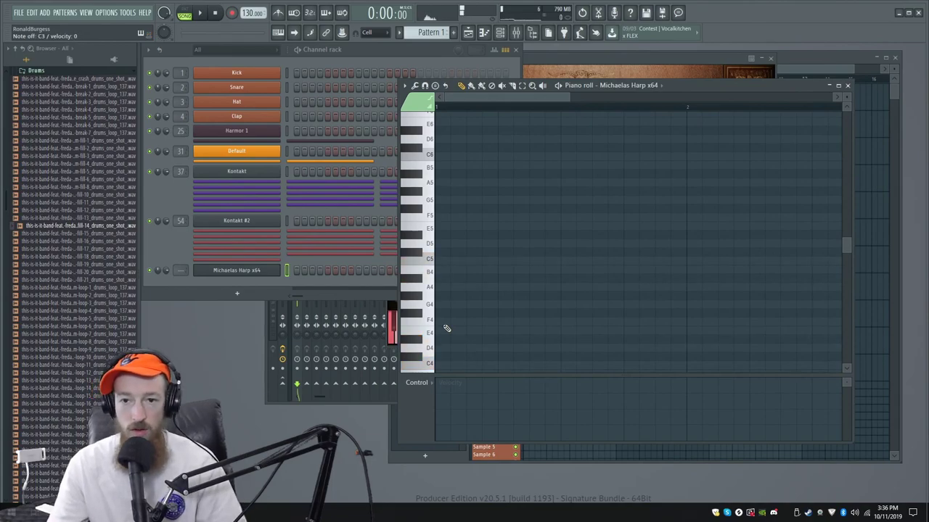
Reveal the wrapper controls of the Michaelas Harp x64 plugin, check its levels and arpeggiator page, and return to the instrument with its window moved lower.
{"action": "left_click", "coordinate": [645, 61]}
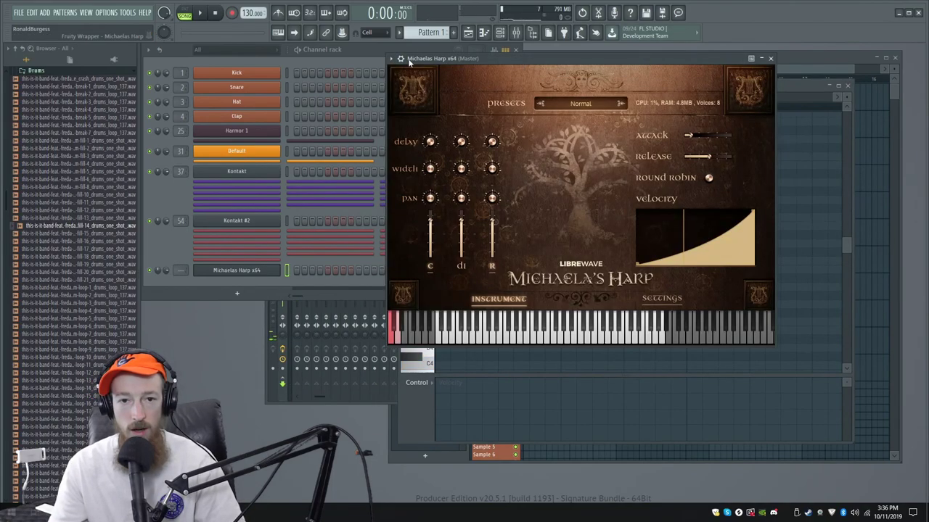
{"action": "left_click", "coordinate": [401, 59]}
{"action": "left_click", "coordinate": [428, 97]}
{"action": "left_click", "coordinate": [401, 97]}
{"action": "left_click", "coordinate": [440, 75]}
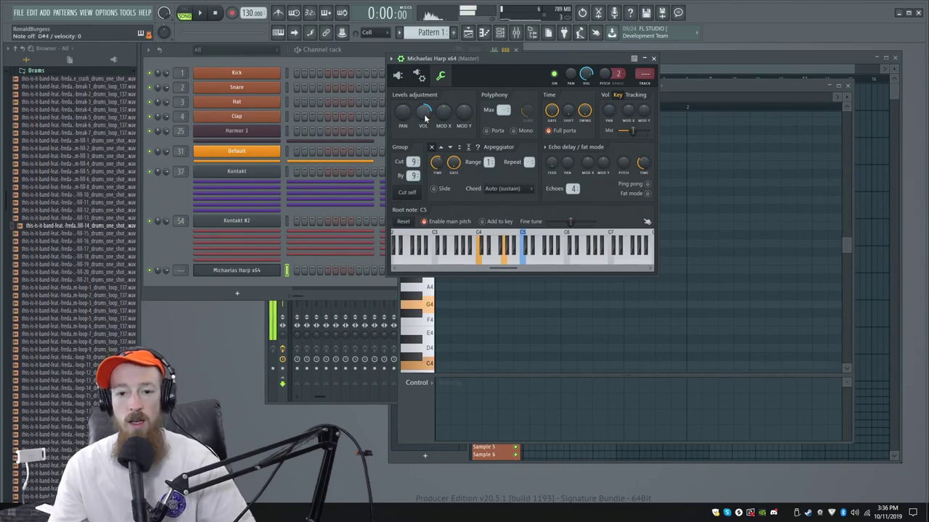
{"action": "left_click", "coordinate": [418, 77]}
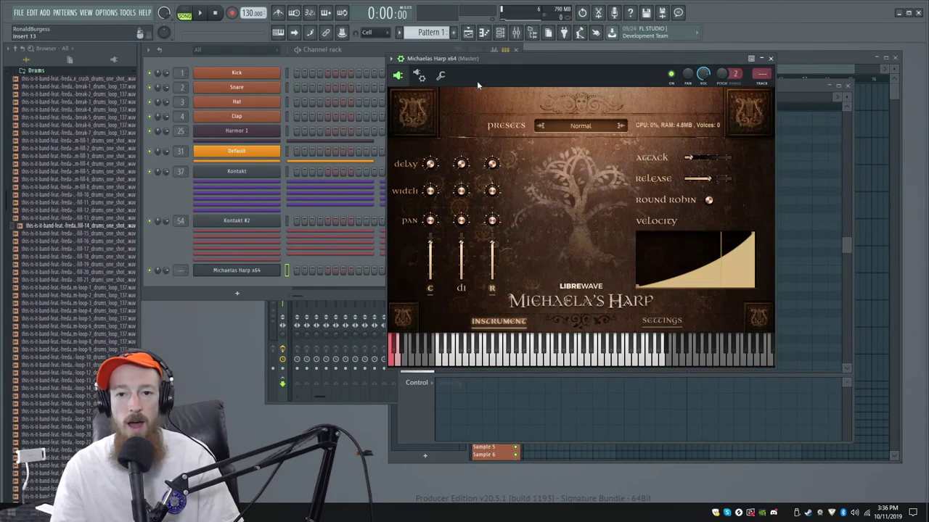
{"action": "left_click_drag", "start_coordinate": [512, 57], "coordinate": [512, 77]}
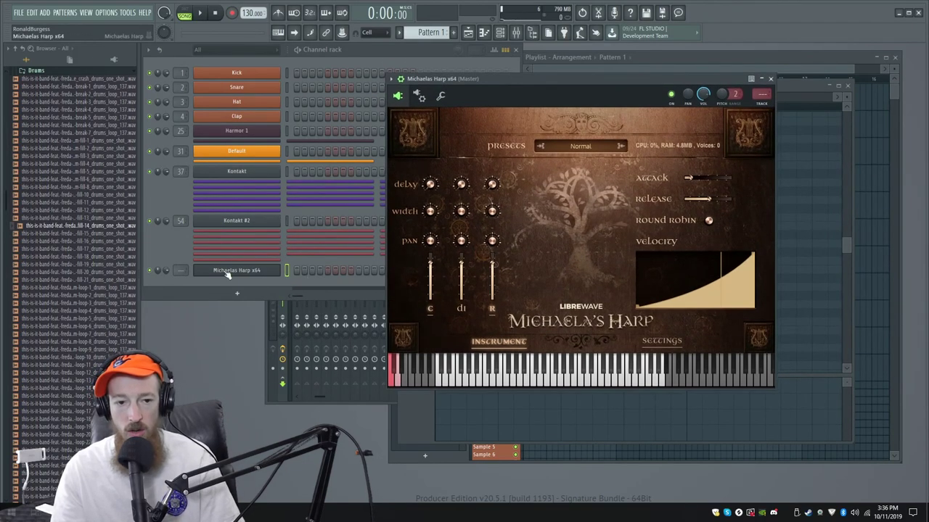
Rename the Michaelas Harp x64 channel to Harp and colour it purple.
{"action": "left_click", "coordinate": [265, 272], "text": "shift"}
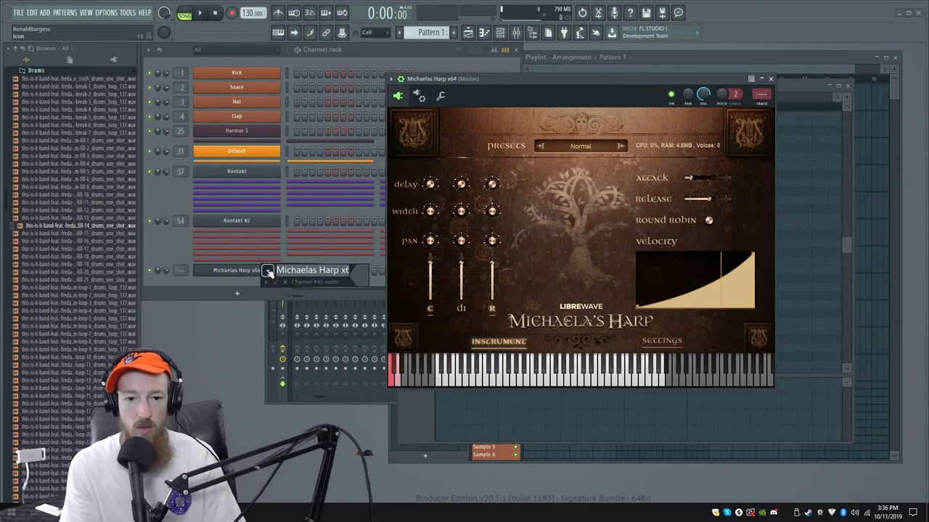
{"action": "left_click", "coordinate": [360, 275]}
{"action": "left_click", "coordinate": [462, 269]}
{"action": "key", "text": "Return"}
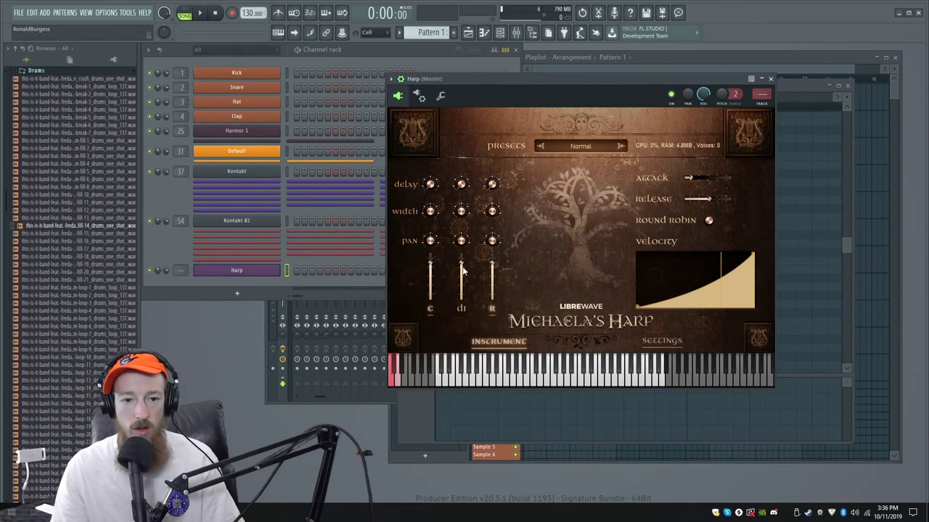
Open the Harp channel's piano roll and draw staggered C5 and D#5 notes at the start of bar 1.
{"action": "right_click", "coordinate": [279, 272]}
{"action": "left_click", "coordinate": [303, 272]}
{"action": "right_click", "coordinate": [280, 272]}
{"action": "left_click", "coordinate": [305, 272]}
{"action": "scroll", "coordinate": [442, 312], "scroll_direction": "up", "scroll_amount": 2}
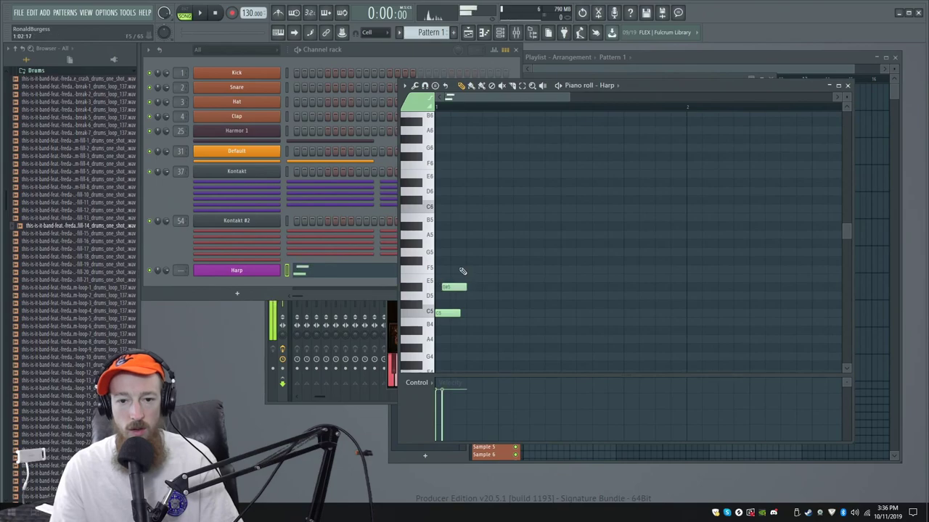
Continue the rising run in bar 1 with G5, A#5, C6, D#6 and G6, each starting slightly after the previous note.
{"action": "left_click", "coordinate": [448, 252]}
{"action": "left_click", "coordinate": [452, 226]}
{"action": "left_click", "coordinate": [460, 209]}
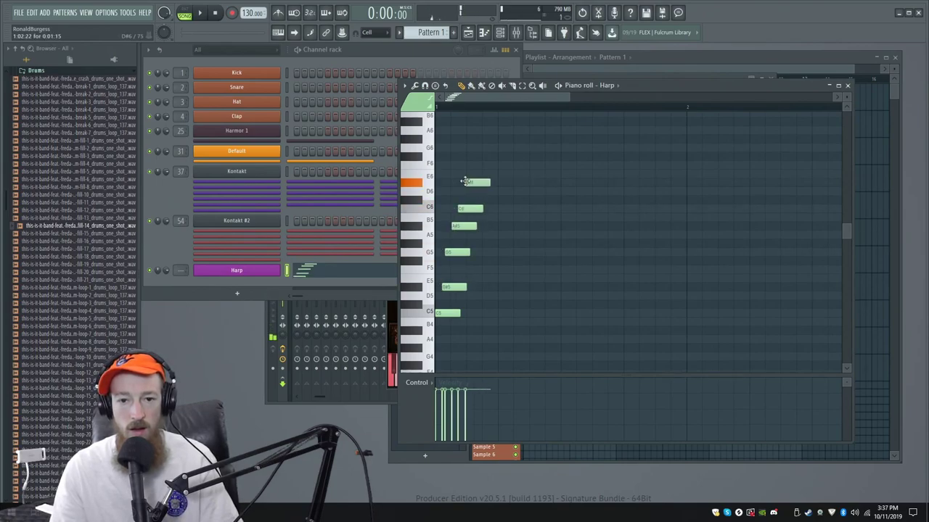
{"action": "left_click", "coordinate": [468, 165]}
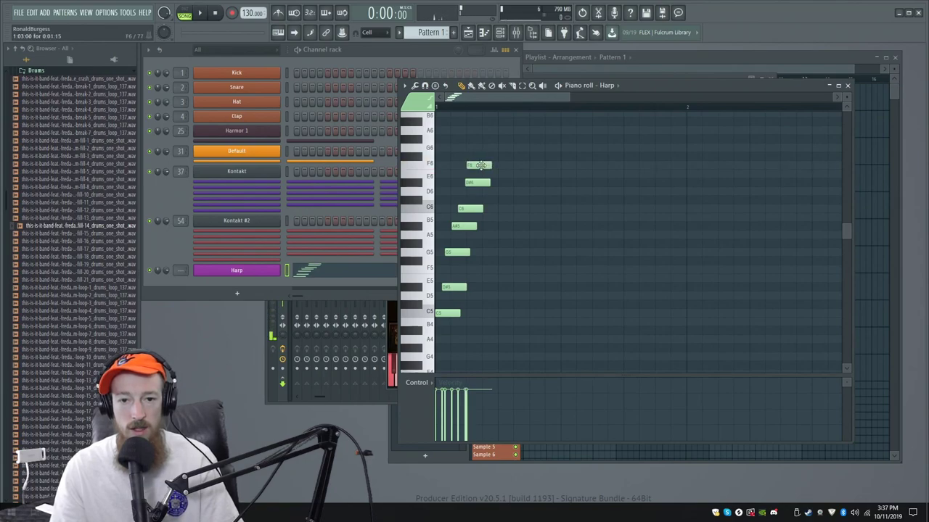
{"action": "scroll", "coordinate": [473, 185], "scroll_direction": "up", "scroll_amount": 2}
{"action": "left_click_drag", "start_coordinate": [478, 216], "coordinate": [477, 197]}
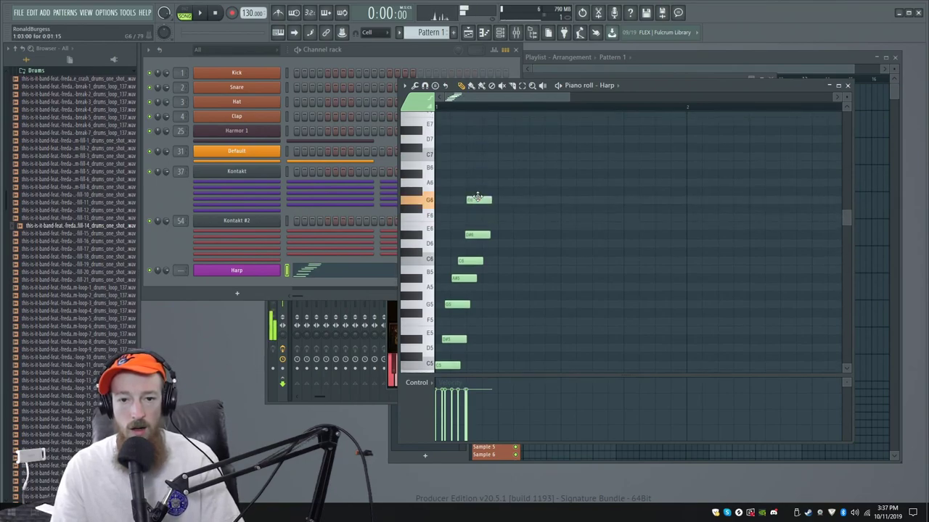
Set the tempo to 110 BPM and audition the harp run in pattern mode.
{"action": "scroll", "coordinate": [479, 196], "scroll_direction": "down", "scroll_amount": 1}
{"action": "scroll", "coordinate": [559, 211], "scroll_direction": "up", "scroll_amount": 2}
{"action": "left_click_drag", "start_coordinate": [497, 138], "coordinate": [441, 354]}
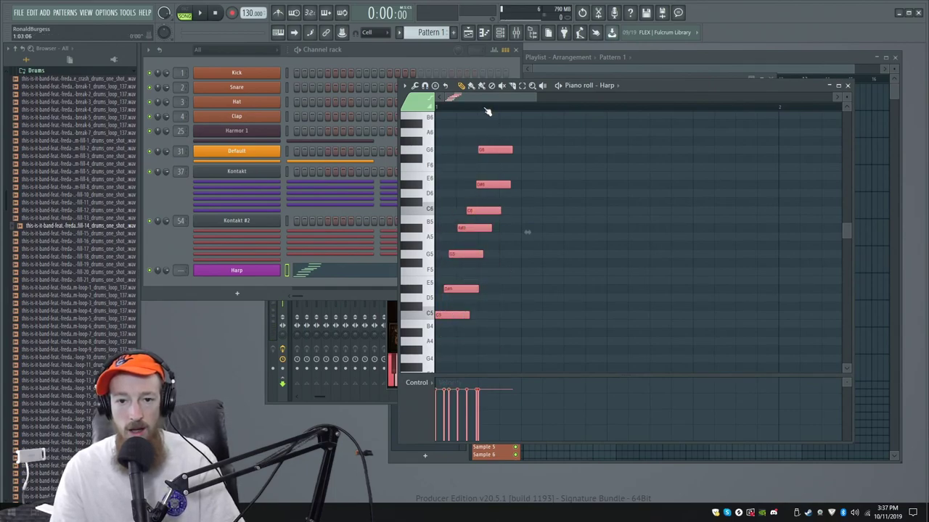
{"action": "scroll", "coordinate": [492, 169], "scroll_direction": "down", "scroll_amount": 2}
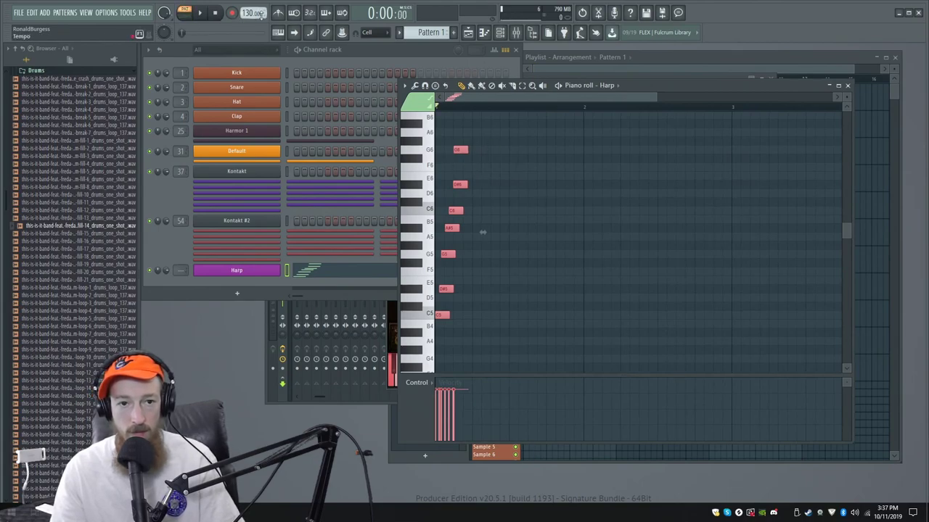
{"action": "key", "text": "space"}
{"action": "key", "text": "space"}
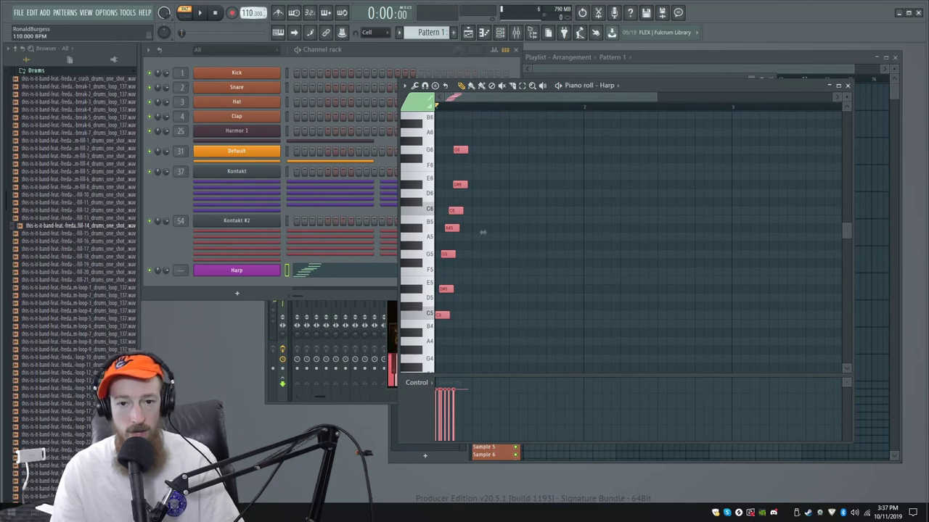
{"action": "key", "text": "space"}
{"action": "key", "text": "space"}
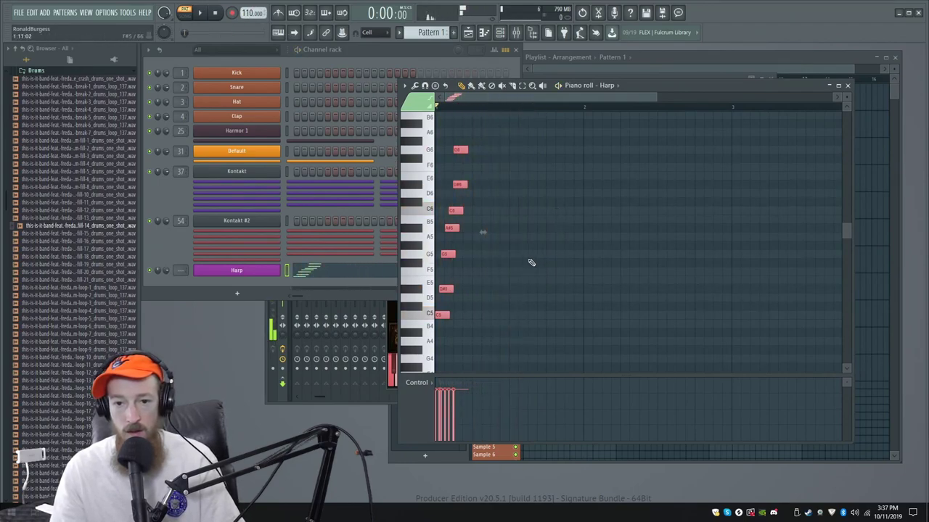
Add the melody notes G6, G#6, G6 and F6 in the second half of bar 1 and play the phrase back.
{"action": "scroll", "coordinate": [529, 225], "scroll_direction": "up", "scroll_amount": 2}
{"action": "left_click_drag", "start_coordinate": [540, 168], "coordinate": [573, 203]}
{"action": "left_click", "coordinate": [541, 186]}
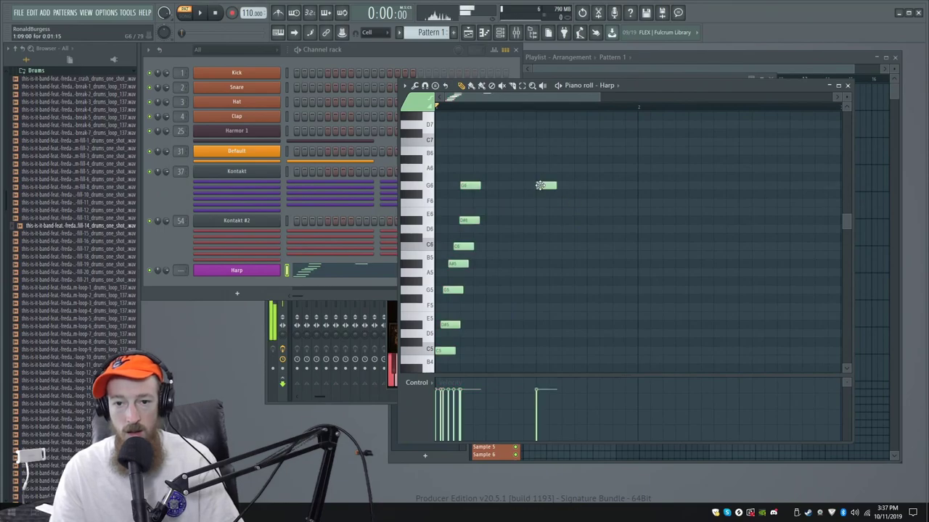
{"action": "left_click", "coordinate": [552, 176]}
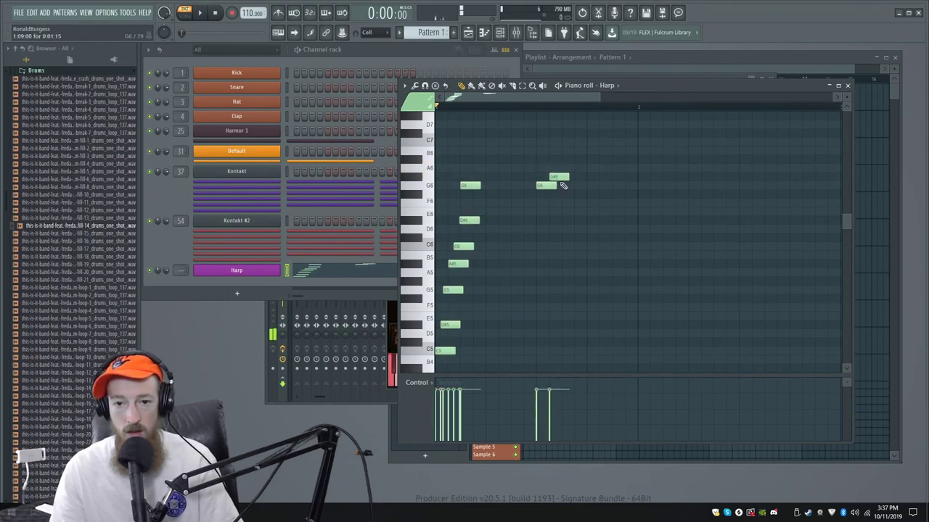
{"action": "left_click", "coordinate": [593, 203]}
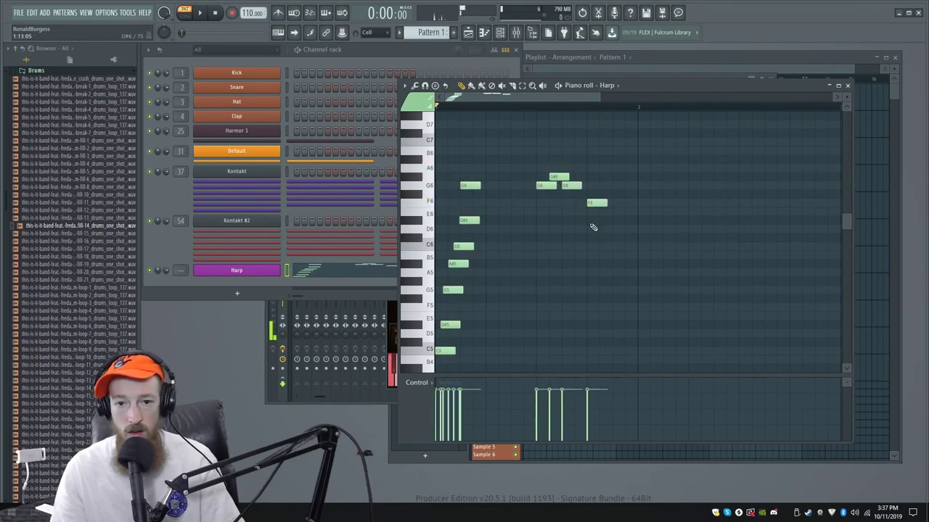
{"action": "scroll", "coordinate": [594, 240], "scroll_direction": "down", "scroll_amount": 3}
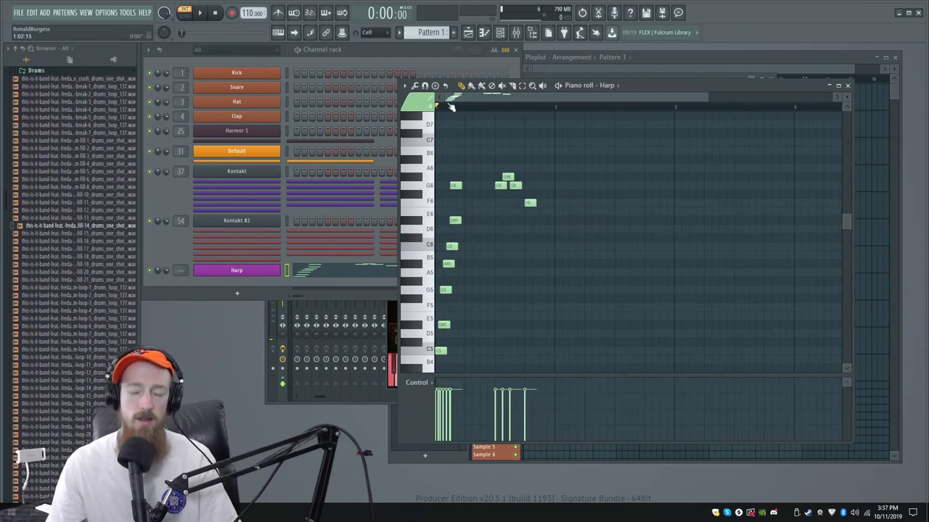
{"action": "key", "text": "space"}
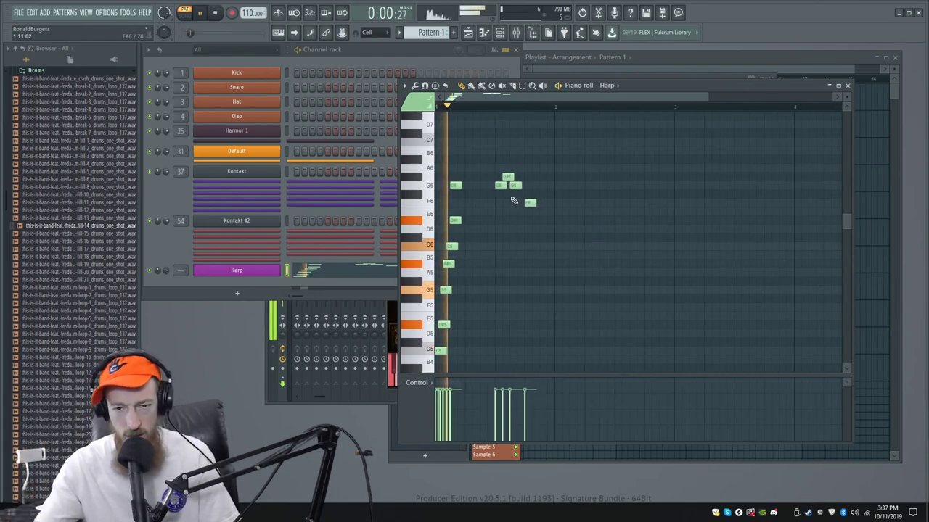
{"action": "key", "text": "space"}
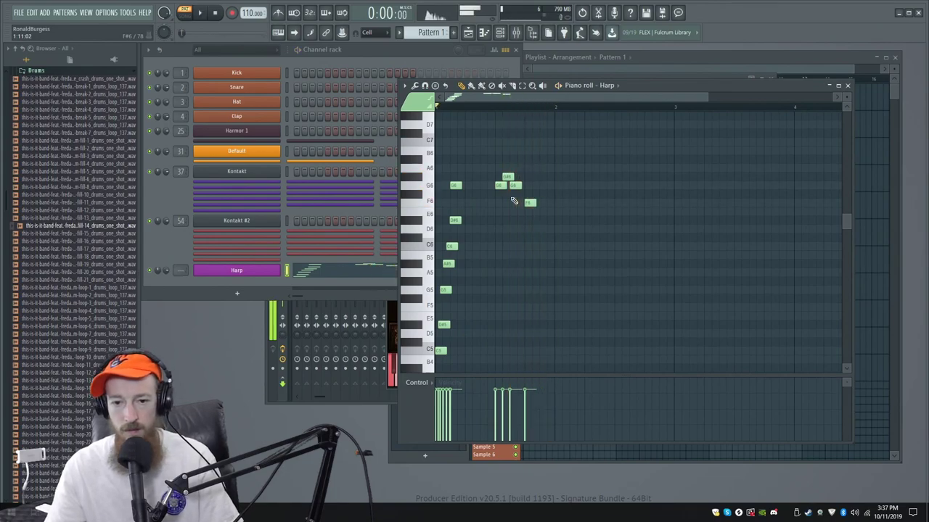
Add a time marker named C minor at the start of bar 1 in the piano roll.
{"action": "scroll", "coordinate": [591, 265], "scroll_direction": "down", "scroll_amount": 2}
{"action": "scroll", "coordinate": [467, 276], "scroll_direction": "up", "scroll_amount": 1}
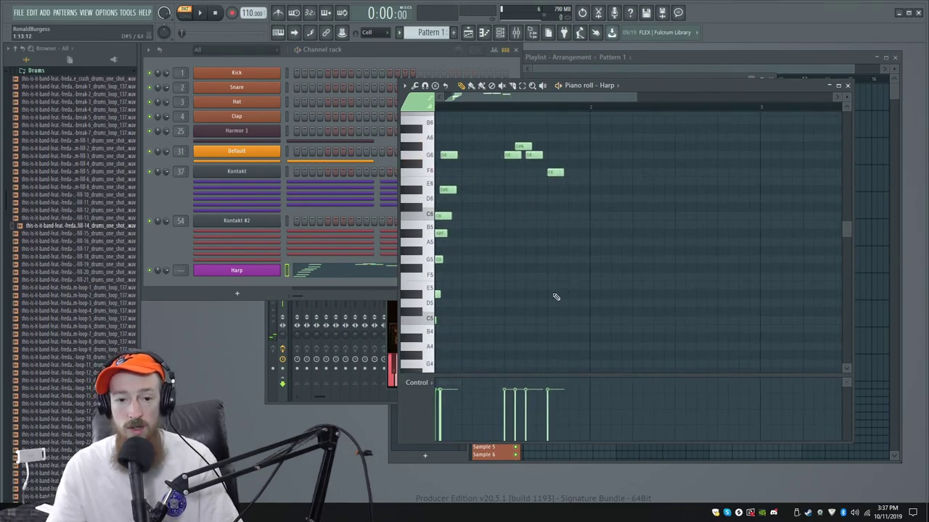
{"action": "scroll", "coordinate": [554, 284], "scroll_direction": "up", "scroll_amount": 2}
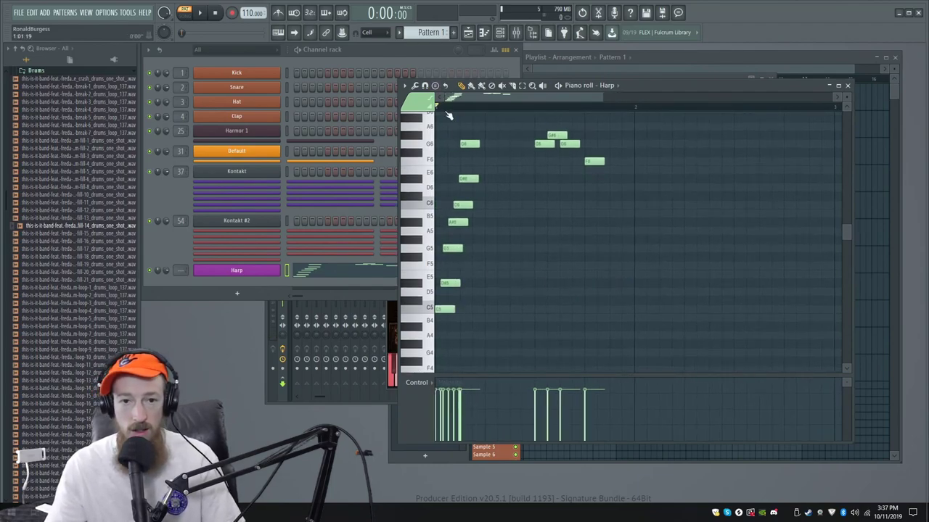
{"action": "key", "text": "alt+t"}
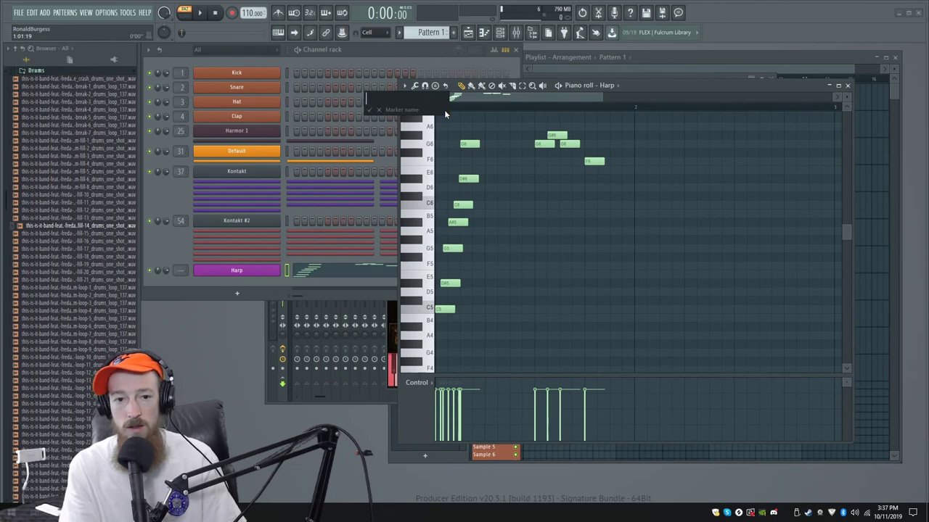
{"action": "type", "text": "minor"}
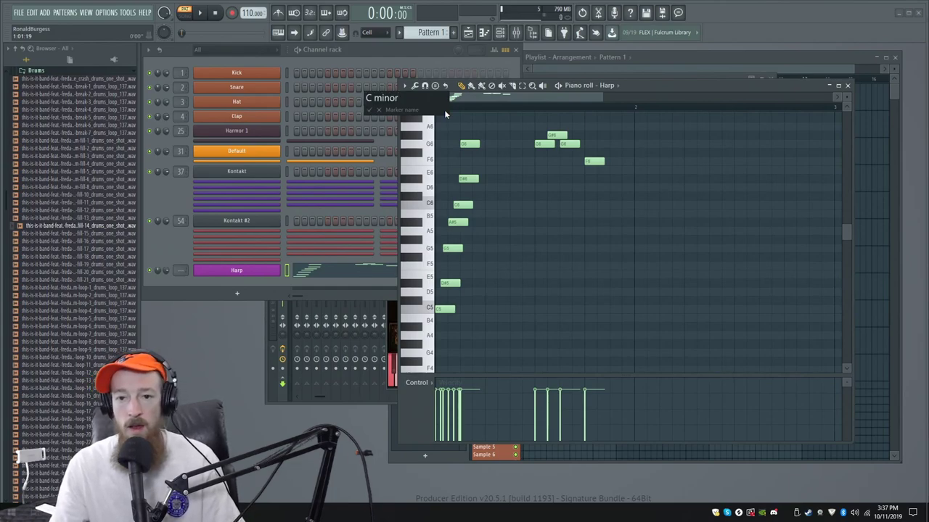
{"action": "key", "text": "Return"}
Add a time marker named Eb major at the start of bar 2.
{"action": "scroll", "coordinate": [585, 187], "scroll_direction": "right", "scroll_amount": 3}
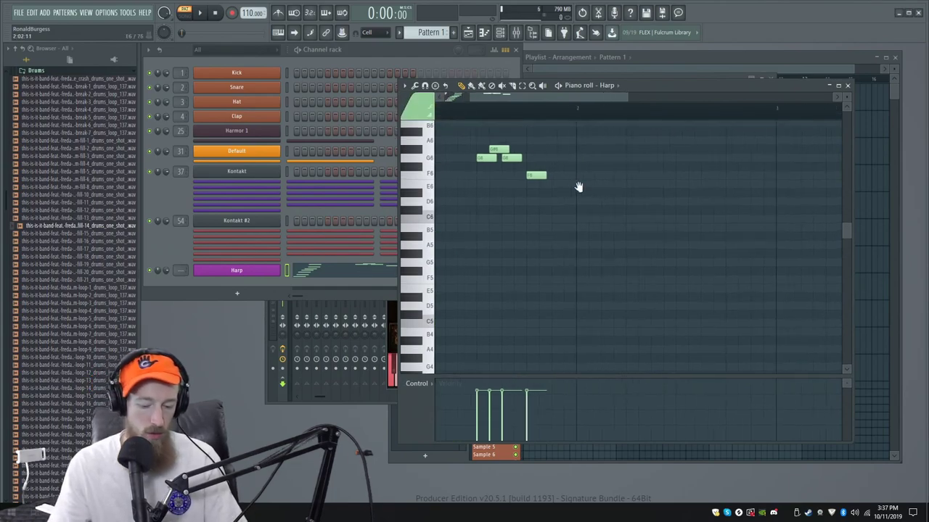
{"action": "key", "text": "alt+t"}
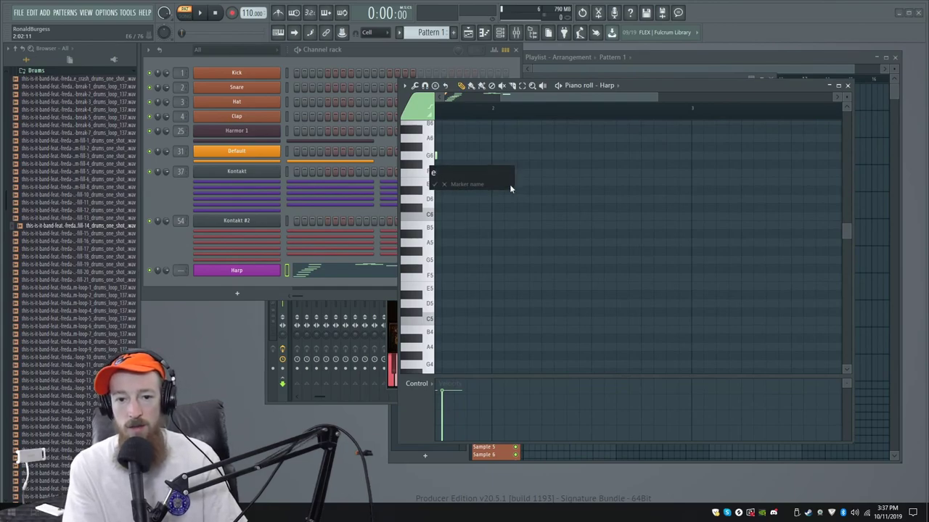
{"action": "type", "text": "Eb"}
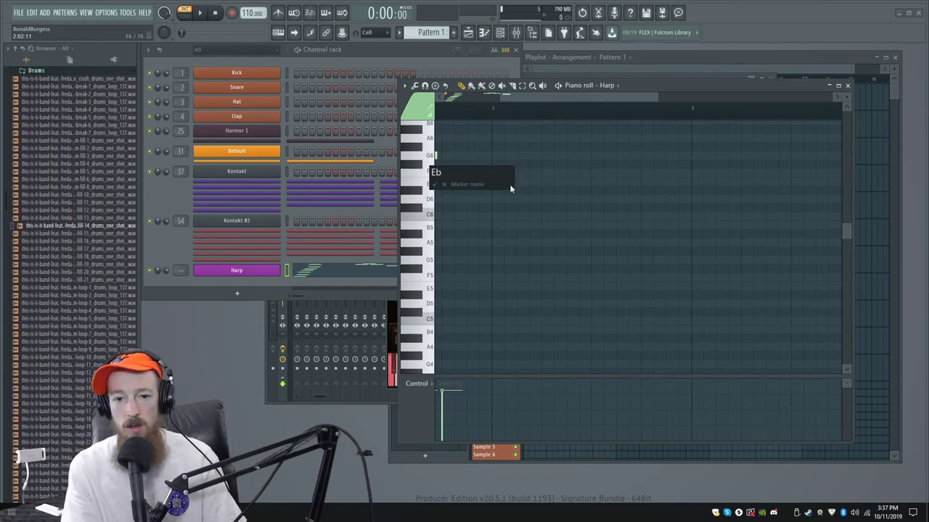
{"action": "type", "text": " major"}
{"action": "key", "text": "Return"}
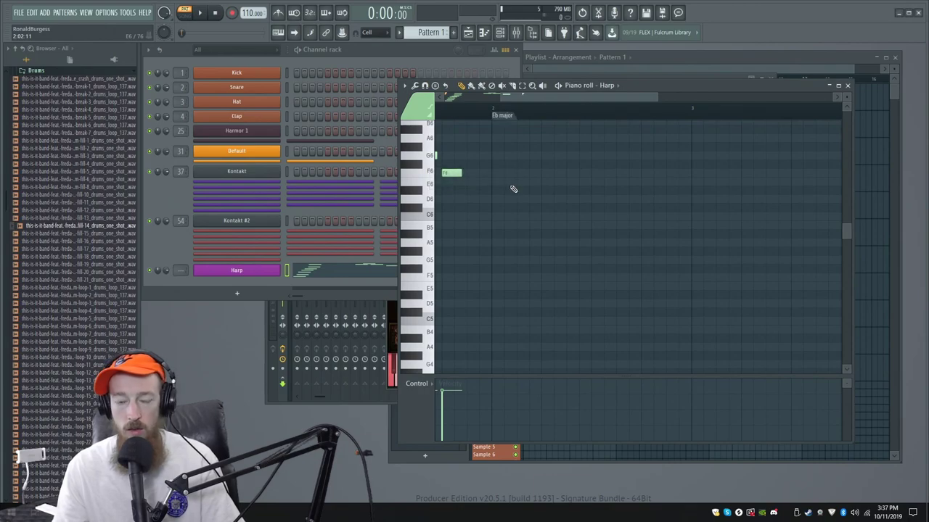
{"action": "scroll", "coordinate": [573, 198], "scroll_direction": "down", "scroll_amount": 2}
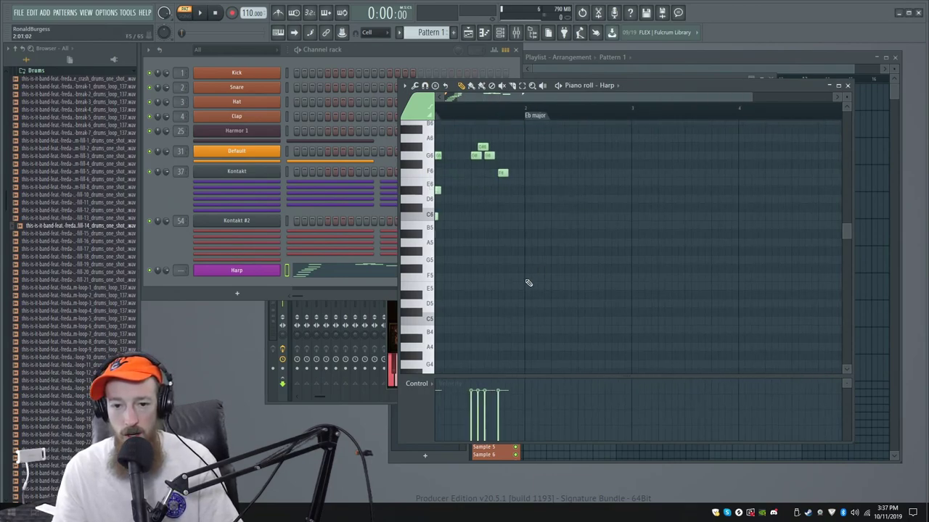
{"action": "scroll", "coordinate": [536, 260], "scroll_direction": "up", "scroll_amount": 1}
{"action": "scroll", "coordinate": [466, 264], "scroll_direction": "up", "scroll_amount": 3}
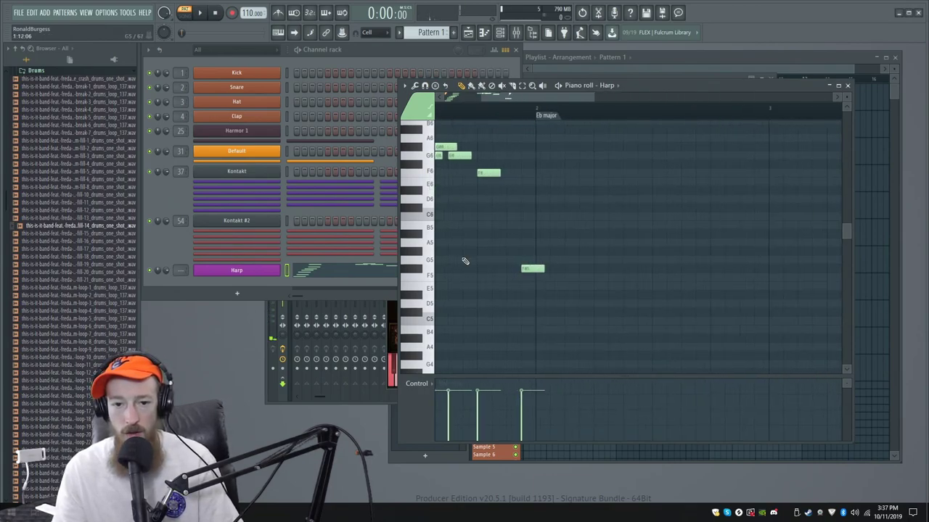
{"action": "left_click_drag", "start_coordinate": [442, 338], "coordinate": [479, 153]}
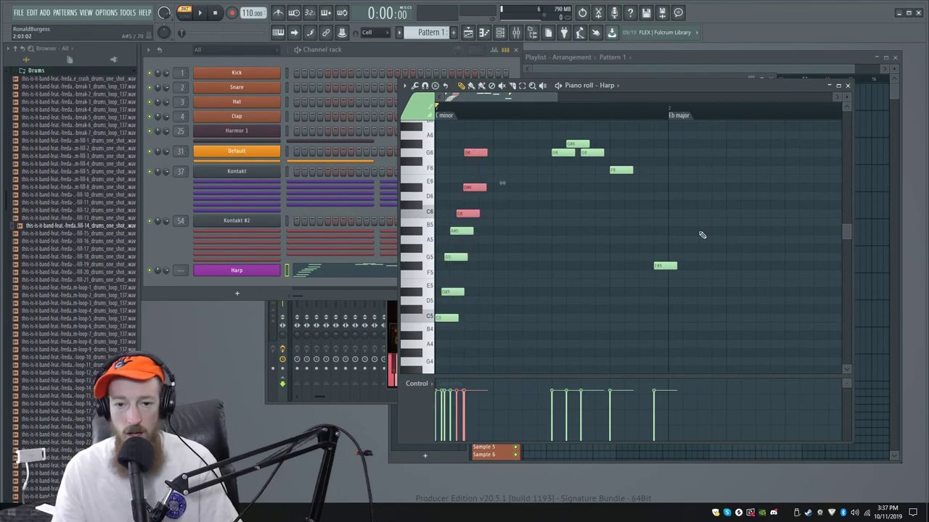
{"action": "left_click_drag", "start_coordinate": [668, 232], "coordinate": [526, 243]}
{"action": "right_click", "coordinate": [528, 274]}
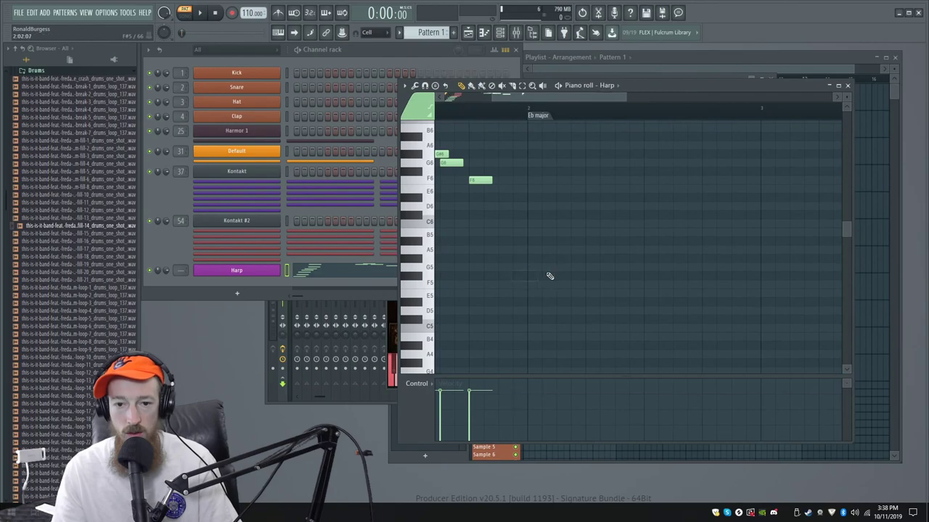
Draw a staggered rising run of A#4, D#5, G5 and A#5 from the start of bar 2.
{"action": "scroll", "coordinate": [531, 290], "scroll_direction": "down", "scroll_amount": 1}
{"action": "left_click", "coordinate": [532, 279]}
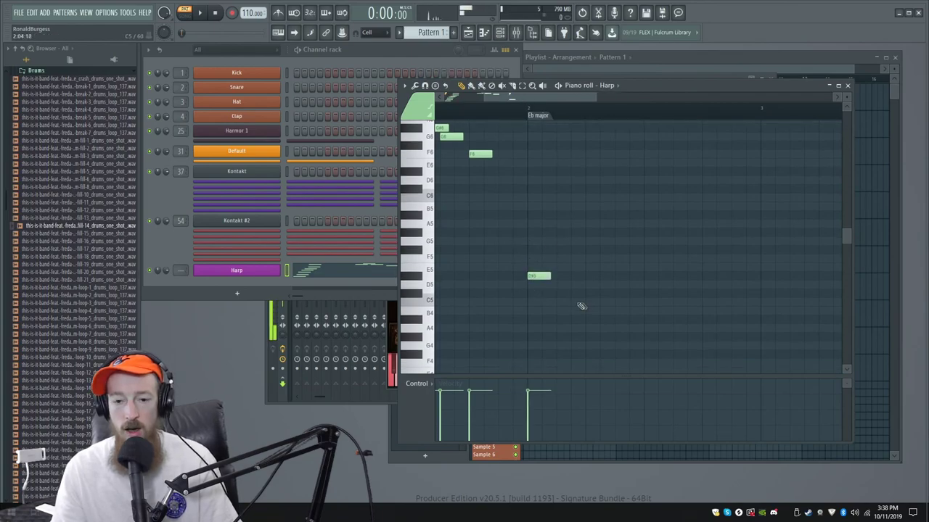
{"action": "left_click", "coordinate": [536, 312]}
{"action": "left_click_drag", "start_coordinate": [535, 276], "coordinate": [544, 277]}
{"action": "left_click", "coordinate": [539, 240]}
{"action": "left_click_drag", "start_coordinate": [541, 241], "coordinate": [545, 240]}
{"action": "left_click", "coordinate": [547, 215]}
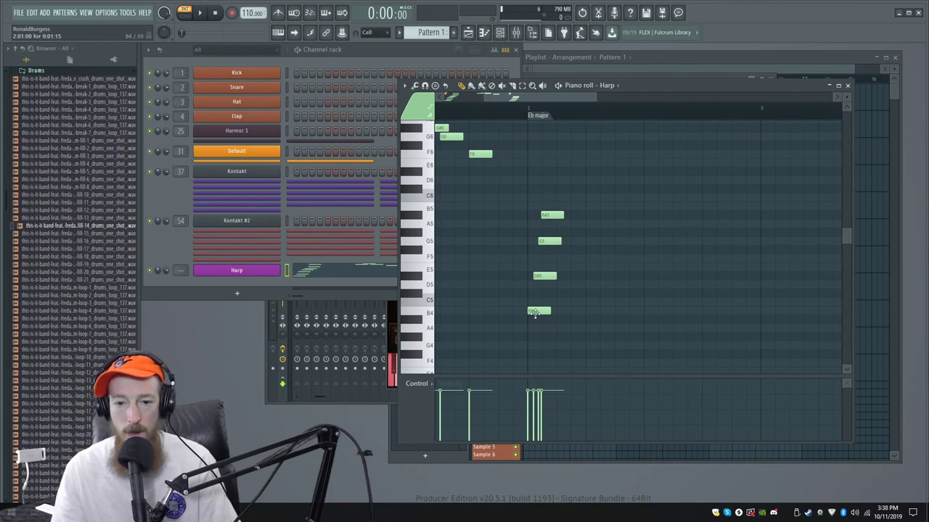
{"action": "left_click_drag", "start_coordinate": [540, 319], "coordinate": [540, 321]}
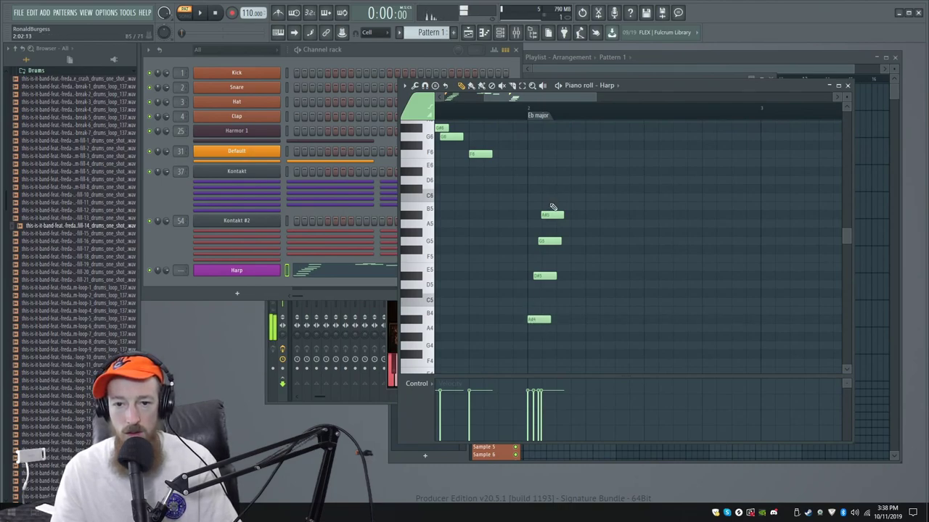
Extend the bar 2 run with D6, D#6 and G6, each starting slightly after the previous note.
{"action": "left_click_drag", "start_coordinate": [549, 193], "coordinate": [551, 183]}
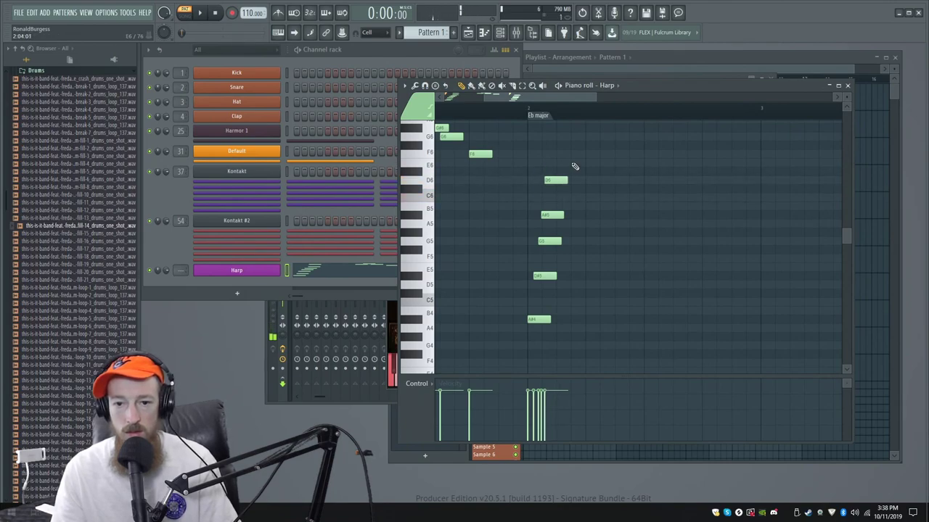
{"action": "scroll", "coordinate": [556, 214], "scroll_direction": "up", "scroll_amount": 2}
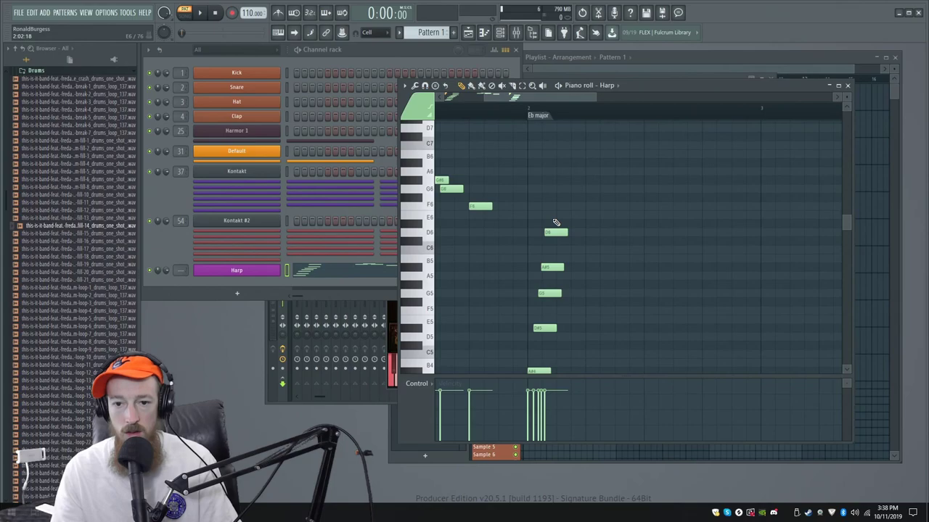
{"action": "left_click", "coordinate": [554, 223]}
{"action": "left_click", "coordinate": [557, 190]}
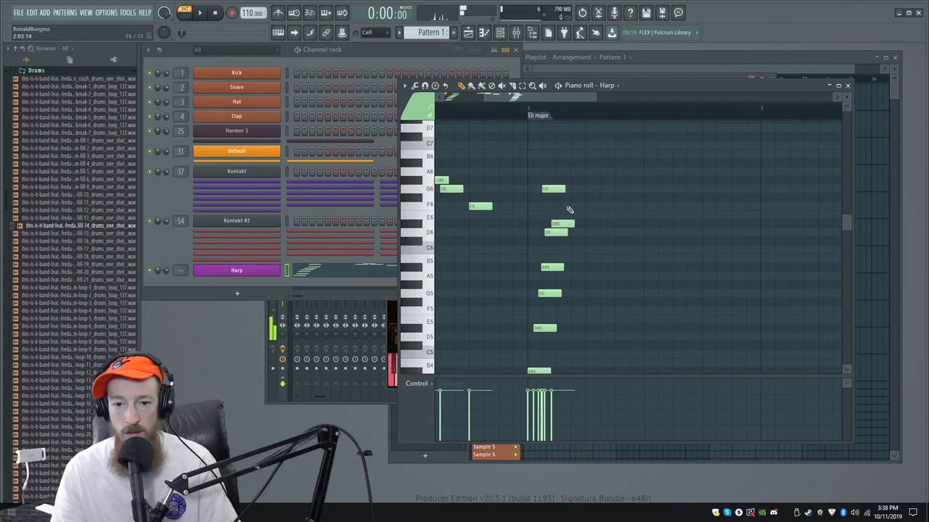
{"action": "left_click_drag", "start_coordinate": [553, 189], "coordinate": [570, 189]}
{"action": "scroll", "coordinate": [570, 190], "scroll_direction": "down", "scroll_amount": 3}
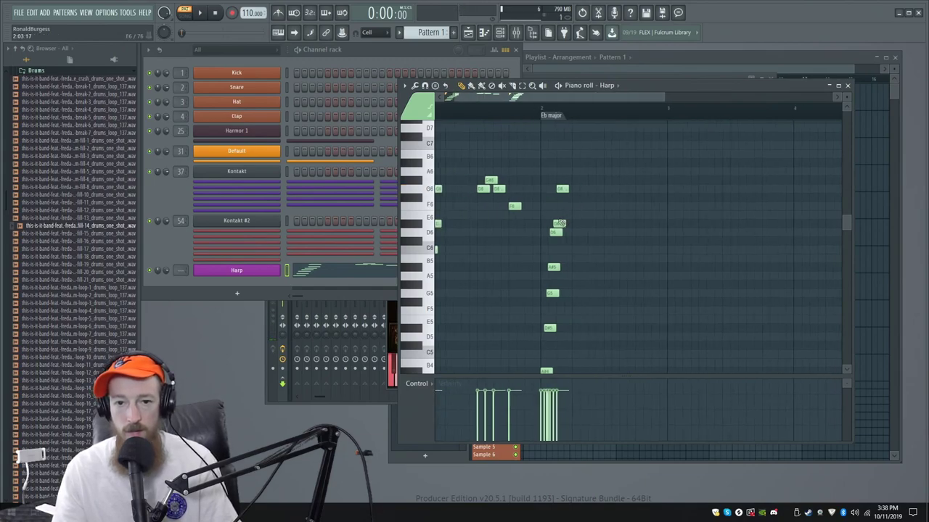
Play back the pattern, and draw a descending melody of G6, F6, D#6 and D6 from the middle of bar 2.
{"action": "key", "text": "space"}
{"action": "scroll", "coordinate": [644, 186], "scroll_direction": "down", "scroll_amount": 1}
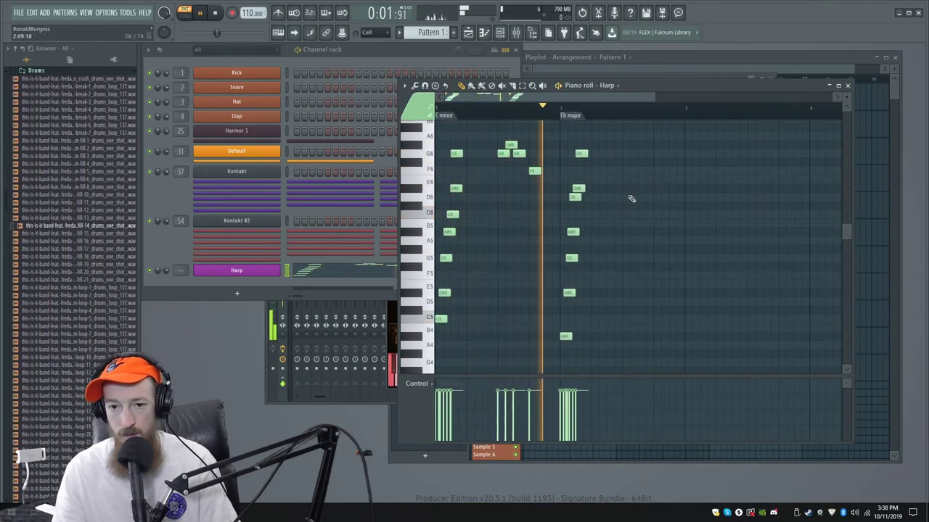
{"action": "key", "text": "space"}
{"action": "scroll", "coordinate": [609, 188], "scroll_direction": "up", "scroll_amount": 3}
{"action": "left_click_drag", "start_coordinate": [609, 189], "coordinate": [571, 218]}
{"action": "left_click", "coordinate": [593, 186]}
{"action": "left_click", "coordinate": [610, 202]}
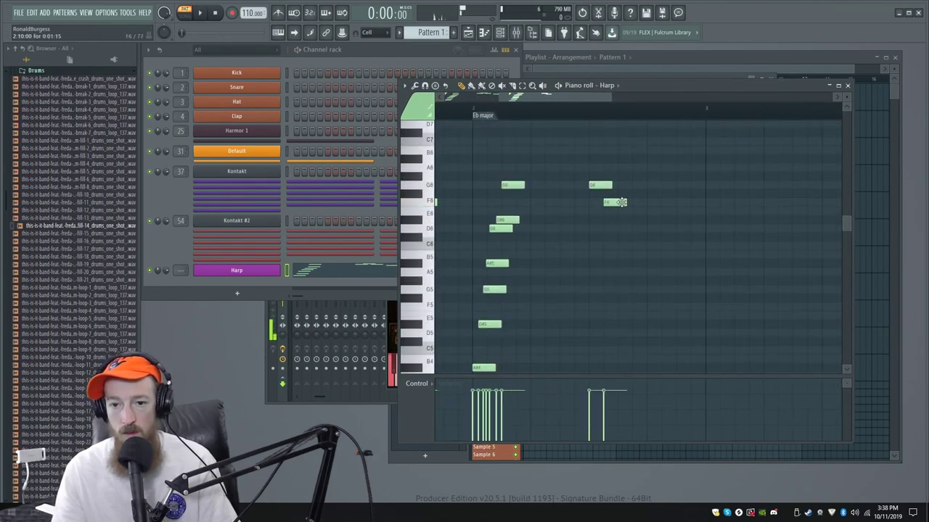
{"action": "left_click", "coordinate": [624, 220]}
Play the pattern from the start to hear the bar 2 run with its descending melody.
{"action": "key", "text": "space"}
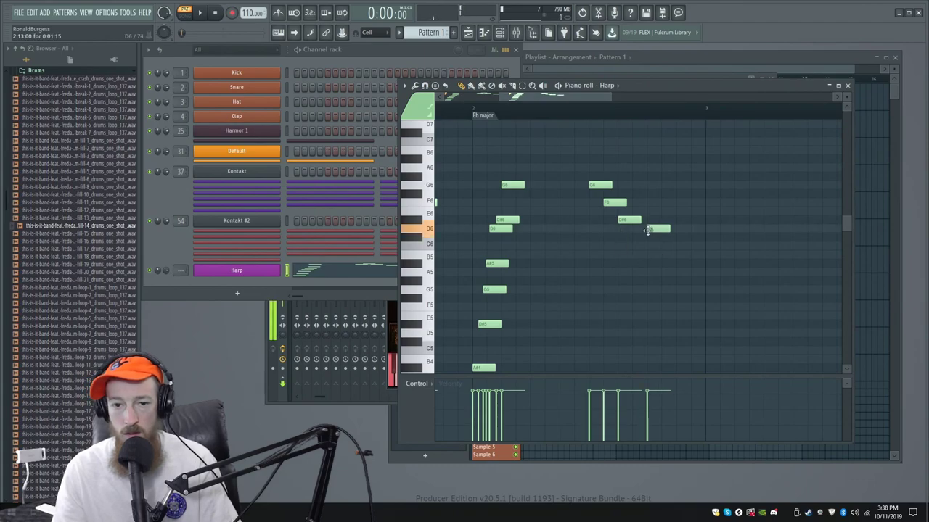
{"action": "scroll", "coordinate": [559, 245], "scroll_direction": "down", "scroll_amount": 2}
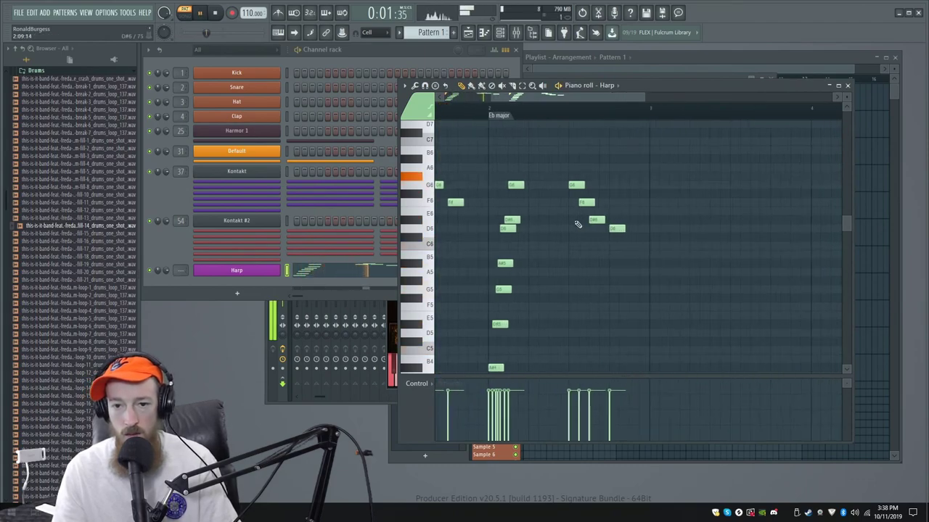
{"action": "scroll", "coordinate": [584, 218], "scroll_direction": "up", "scroll_amount": 3}
{"action": "scroll", "coordinate": [668, 234], "scroll_direction": "down", "scroll_amount": 2}
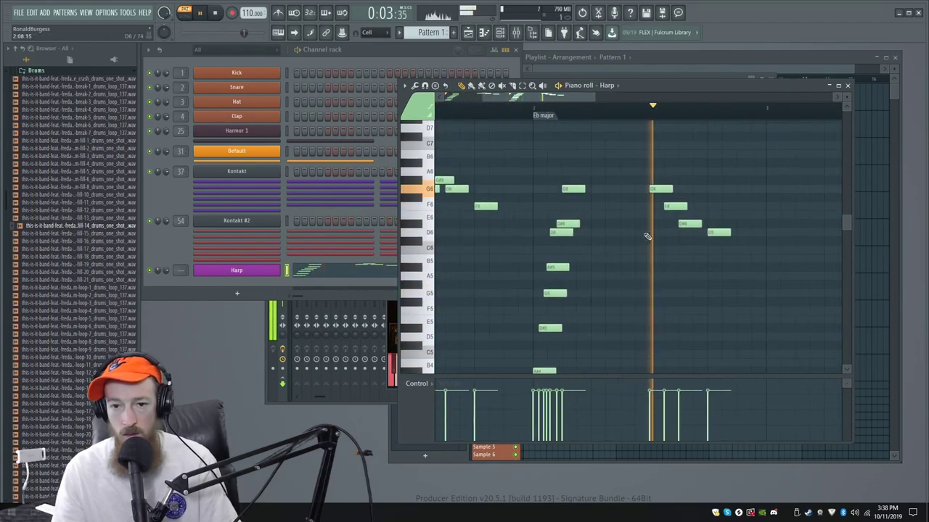
{"action": "key", "text": "space"}
Add a time marker named Ab Major at the start of bar 3.
{"action": "mouse_move", "coordinate": [698, 255]}
{"action": "left_mouse_down"}
{"action": "mouse_move", "coordinate": [628, 216]}
{"action": "mouse_move", "coordinate": [549, 221]}
{"action": "mouse_move", "coordinate": [583, 199]}
{"action": "mouse_move", "coordinate": [559, 200]}
{"action": "left_mouse_up"}
{"action": "key", "text": "alt+t"}
{"action": "type", "text": "Ab Major"}
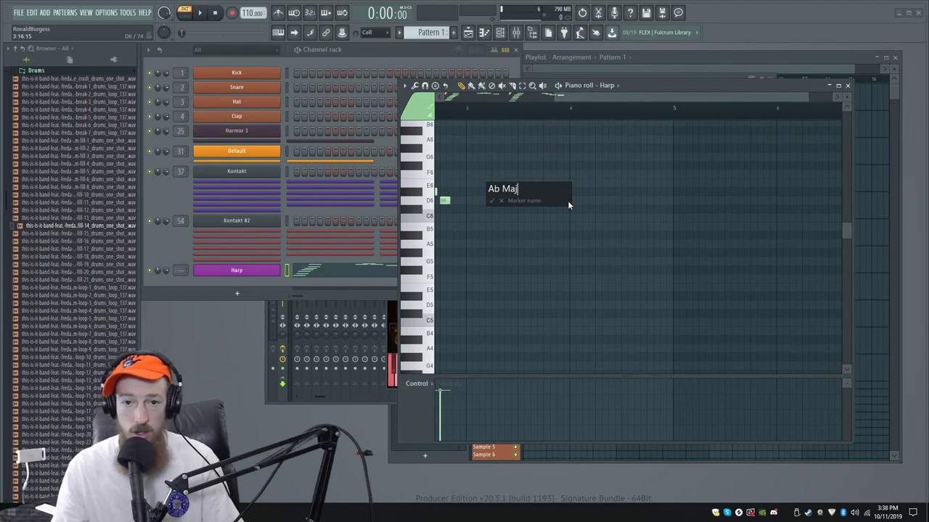
{"action": "key", "text": "Return"}
{"action": "left_click_drag", "start_coordinate": [512, 215], "coordinate": [557, 219]}
Draw a staggered rising run of G#5, C6, D#6 and G6 from the start of bar 3.
{"action": "scroll", "coordinate": [556, 220], "scroll_direction": "up", "scroll_amount": 3}
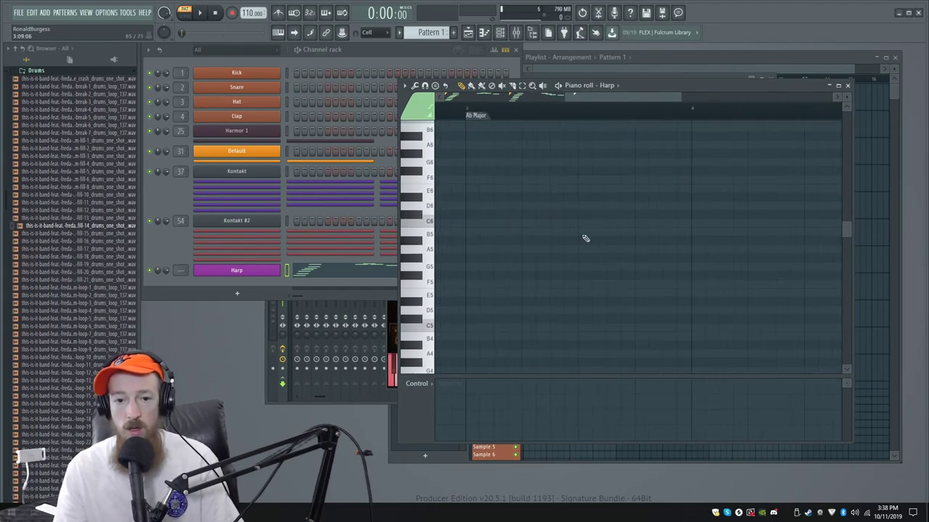
{"action": "scroll", "coordinate": [472, 293], "scroll_direction": "up", "scroll_amount": 1}
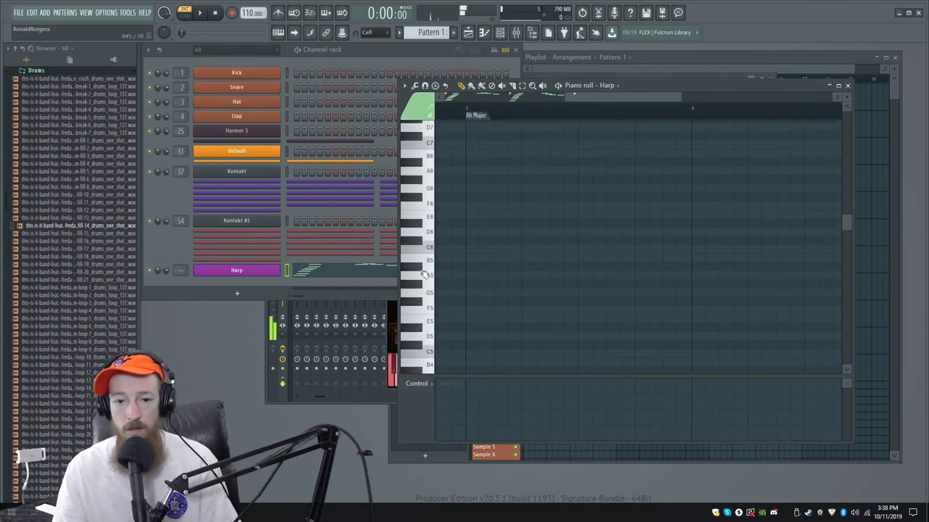
{"action": "left_click", "coordinate": [476, 285]}
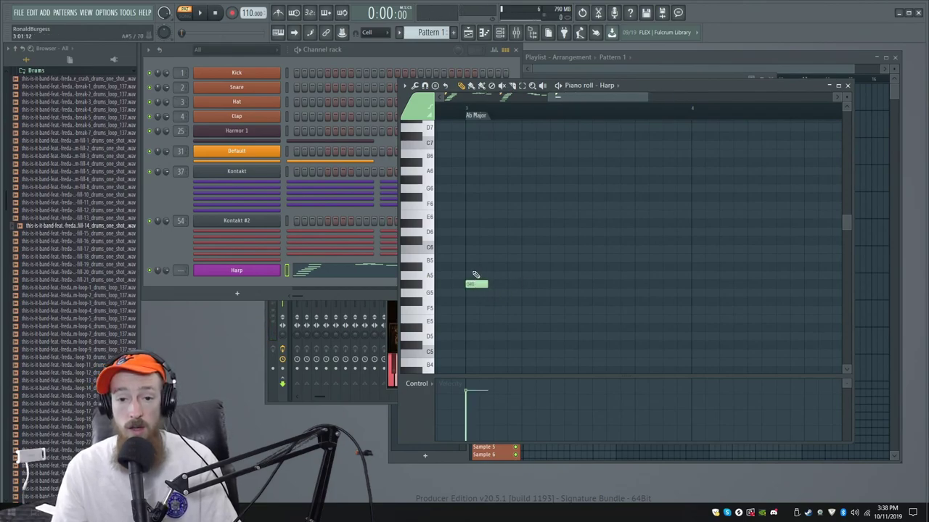
{"action": "left_click", "coordinate": [473, 249]}
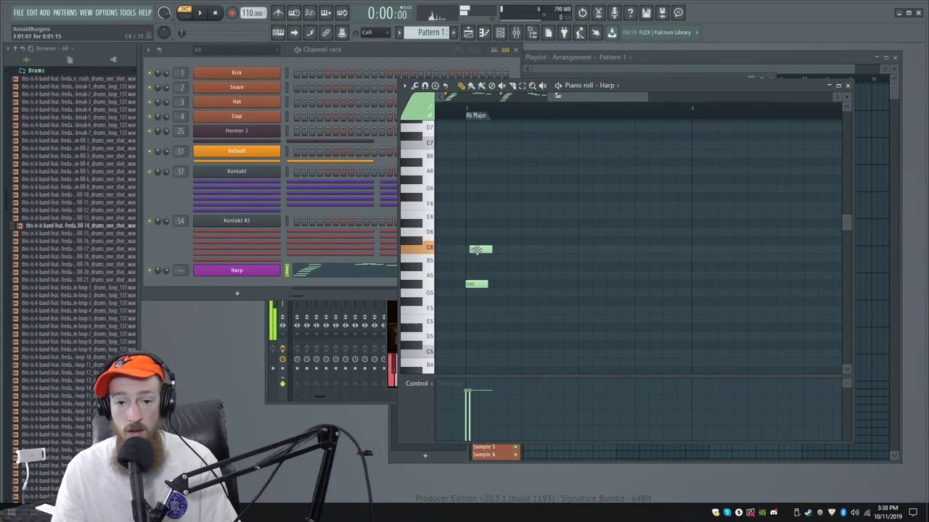
{"action": "left_click", "coordinate": [474, 223]}
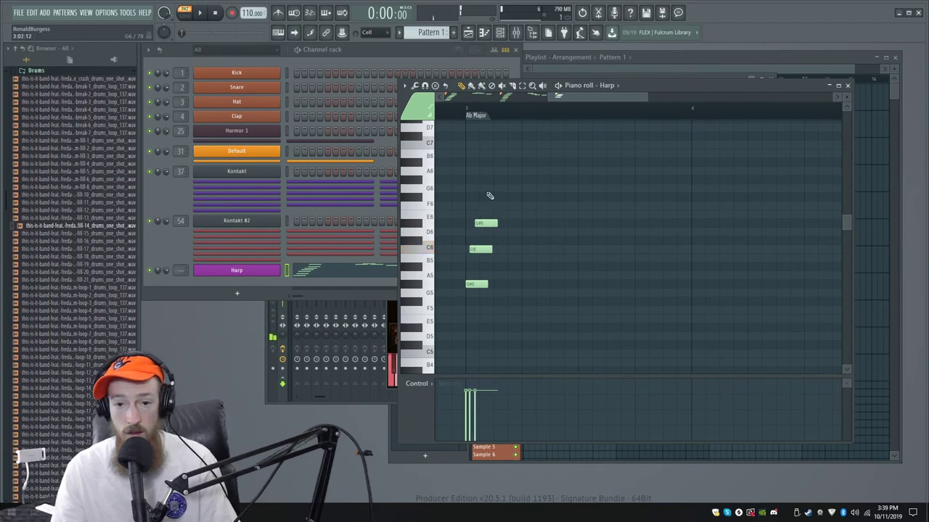
{"action": "left_click", "coordinate": [484, 189]}
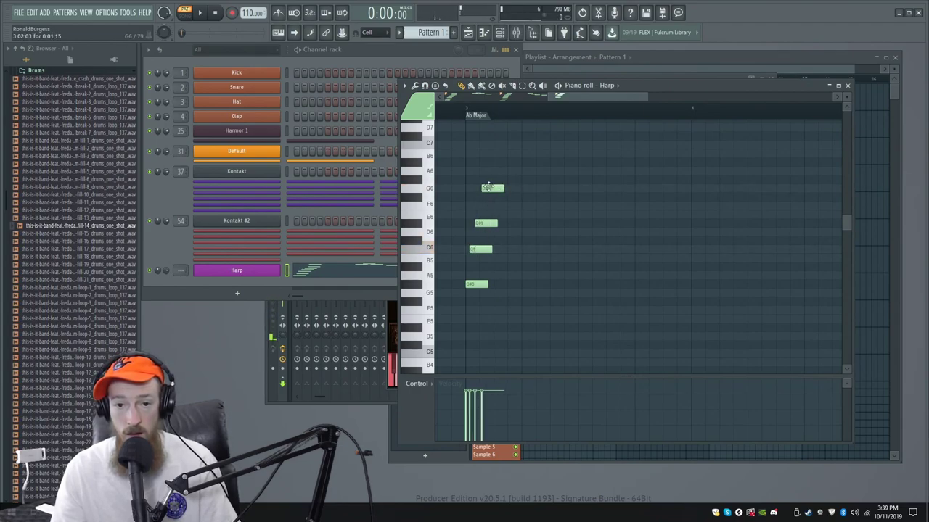
Extend the bar 3 run with G#6, C7 and D#7, each starting slightly after the previous note.
{"action": "left_click", "coordinate": [489, 181]}
{"action": "left_click_drag", "start_coordinate": [492, 180], "coordinate": [489, 180]}
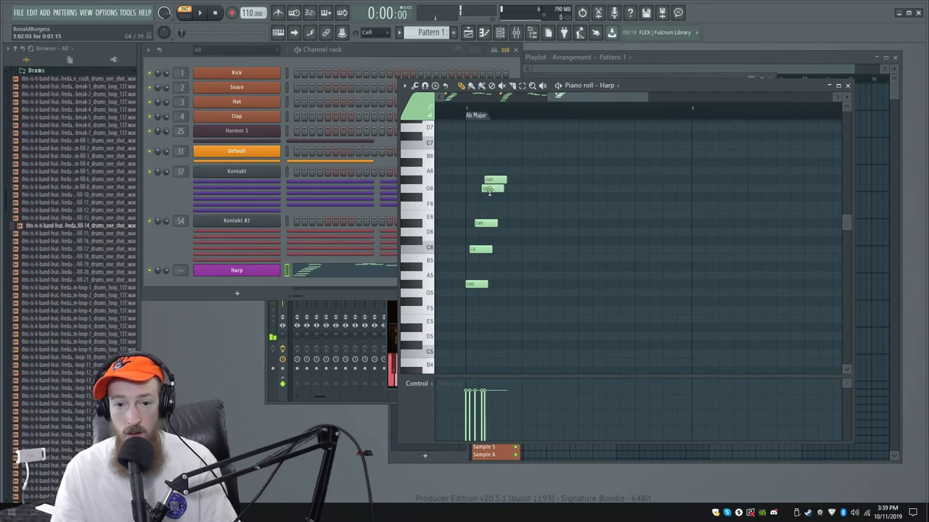
{"action": "left_click", "coordinate": [486, 190]}
{"action": "scroll", "coordinate": [486, 190], "scroll_direction": "up", "scroll_amount": 2}
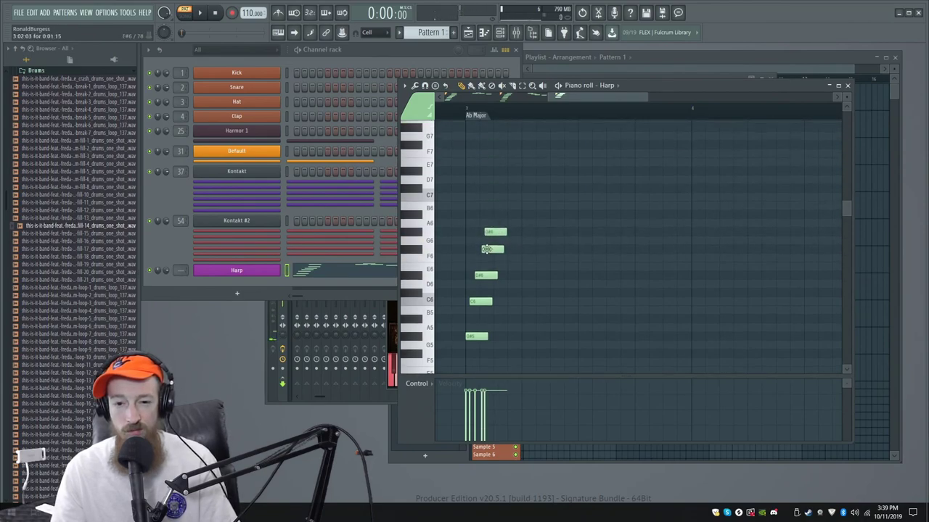
{"action": "mouse_move", "coordinate": [489, 249]}
{"action": "left_mouse_down"}
{"action": "mouse_move", "coordinate": [490, 259]}
{"action": "mouse_move", "coordinate": [490, 240]}
{"action": "left_mouse_up"}
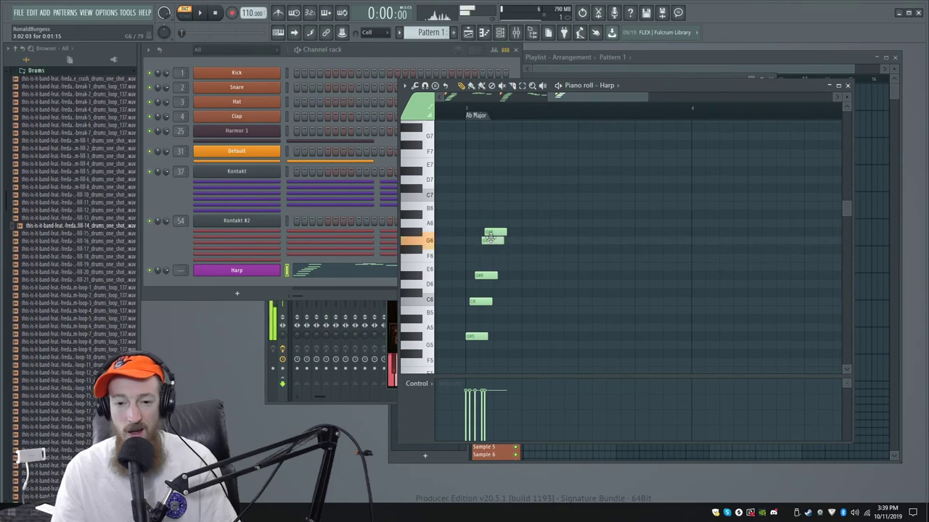
{"action": "scroll", "coordinate": [495, 253], "scroll_direction": "up", "scroll_amount": 2}
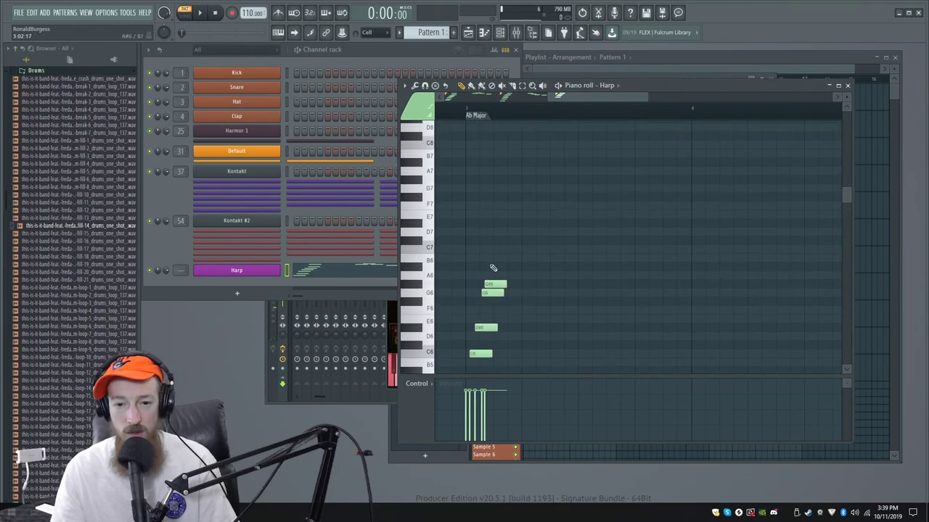
{"action": "left_click", "coordinate": [496, 249]}
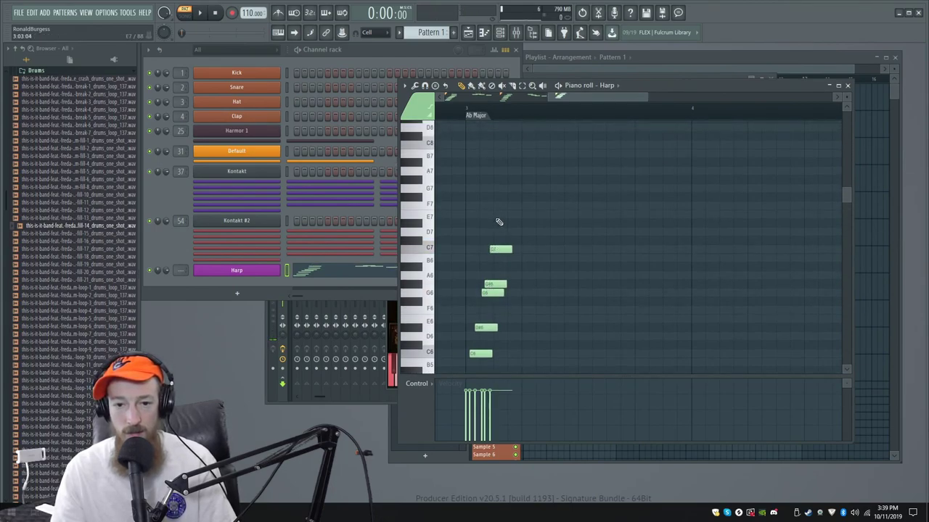
{"action": "left_click", "coordinate": [497, 224]}
Select the whole bar 3 run and transpose it down one octave.
{"action": "left_click_drag", "start_coordinate": [525, 288], "coordinate": [690, 238]}
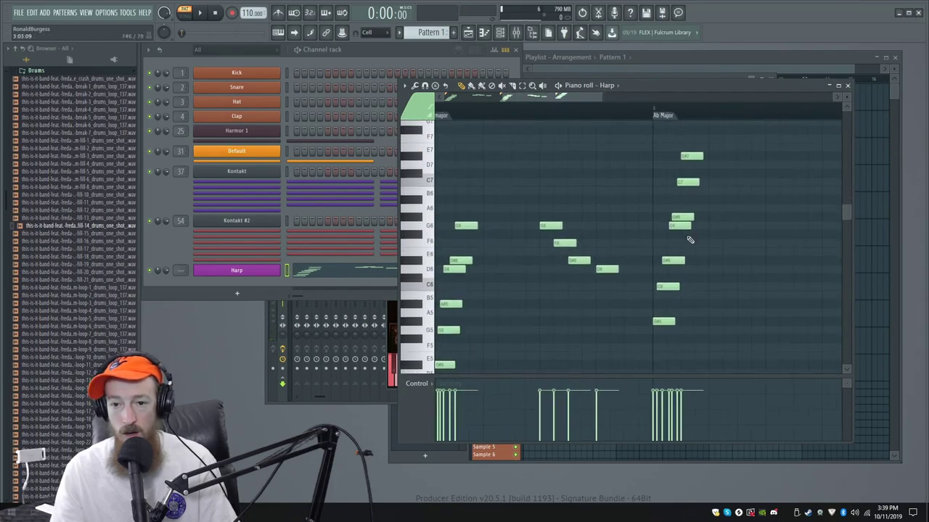
{"action": "scroll", "coordinate": [688, 246], "scroll_direction": "down", "scroll_amount": 1}
{"action": "left_click_drag", "start_coordinate": [674, 322], "coordinate": [699, 152]}
{"action": "scroll", "coordinate": [684, 207], "scroll_direction": "up", "scroll_amount": 2}
{"action": "left_click", "coordinate": [700, 230]}
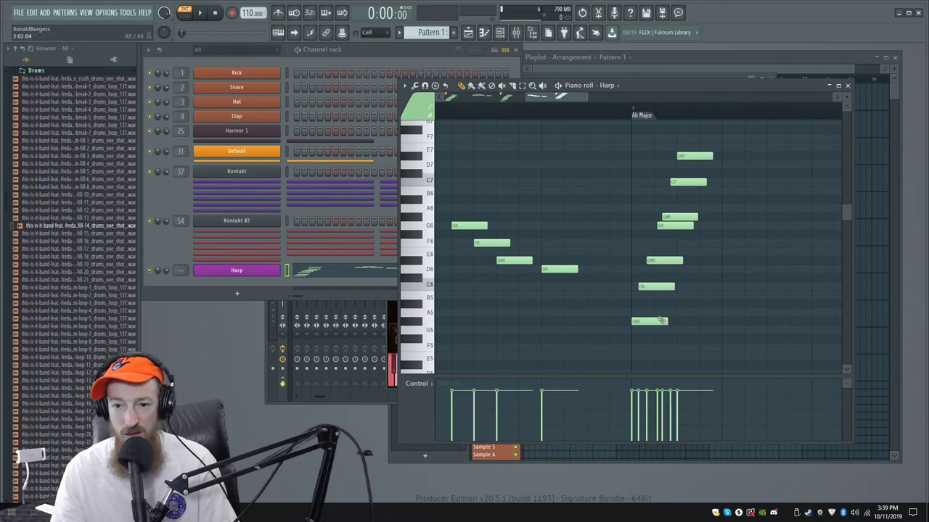
{"action": "scroll", "coordinate": [686, 176], "scroll_direction": "down", "scroll_amount": 4}
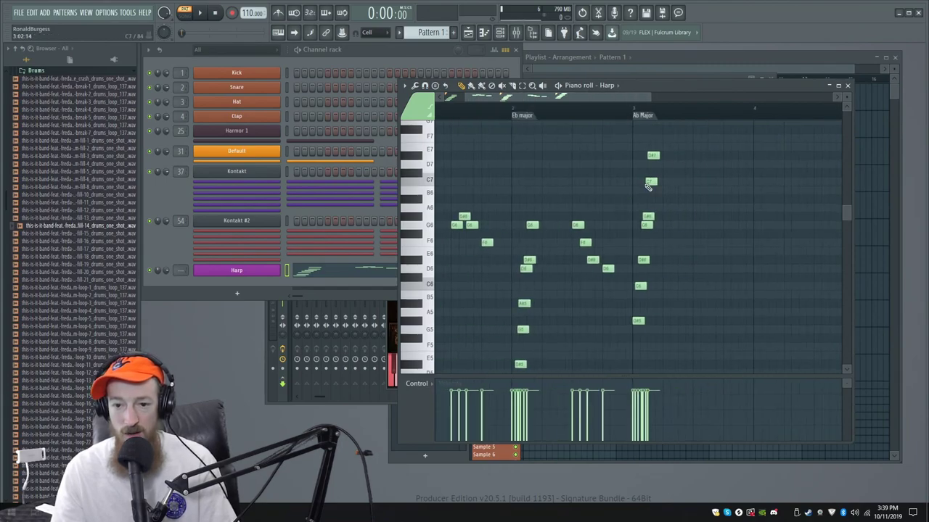
{"action": "scroll", "coordinate": [631, 185], "scroll_direction": "up", "scroll_amount": 1}
{"action": "left_click_drag", "start_coordinate": [640, 167], "coordinate": [701, 368]}
{"action": "key", "text": "ctrl+Down"}
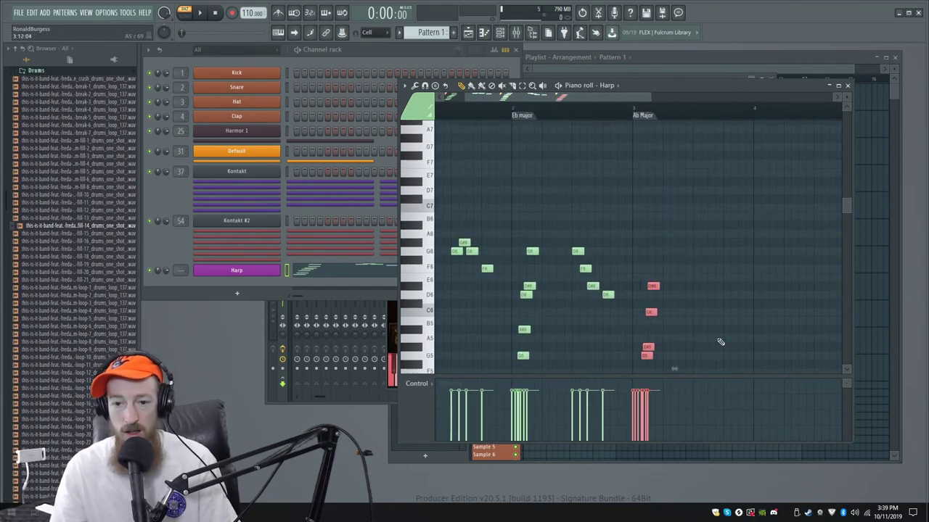
Play the pattern from the start through the transposed Ab Major run in bar 3.
{"action": "scroll", "coordinate": [680, 245], "scroll_direction": "down", "scroll_amount": 3}
{"action": "scroll", "coordinate": [678, 254], "scroll_direction": "down", "scroll_amount": 3}
{"action": "key", "text": "space"}
{"action": "scroll", "coordinate": [589, 253], "scroll_direction": "down", "scroll_amount": 2}
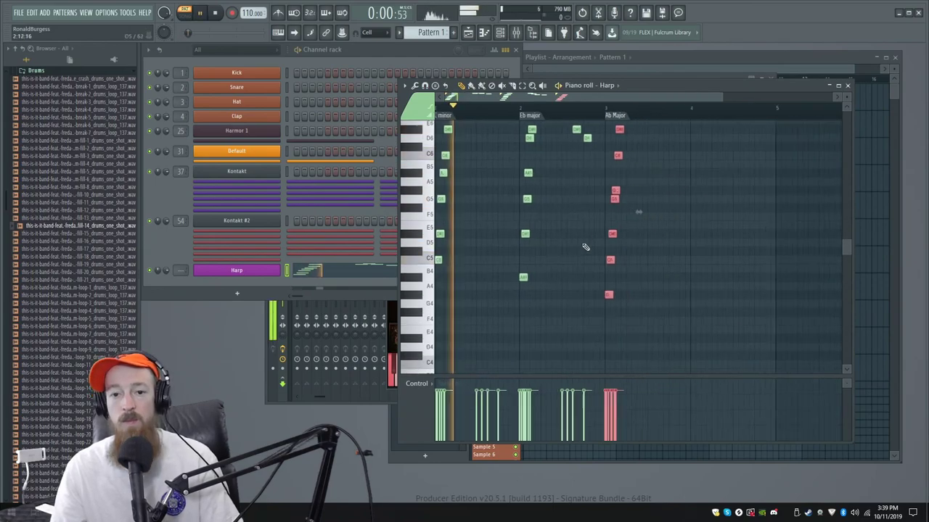
{"action": "scroll", "coordinate": [657, 250], "scroll_direction": "up", "scroll_amount": 2}
{"action": "scroll", "coordinate": [642, 251], "scroll_direction": "up", "scroll_amount": 3}
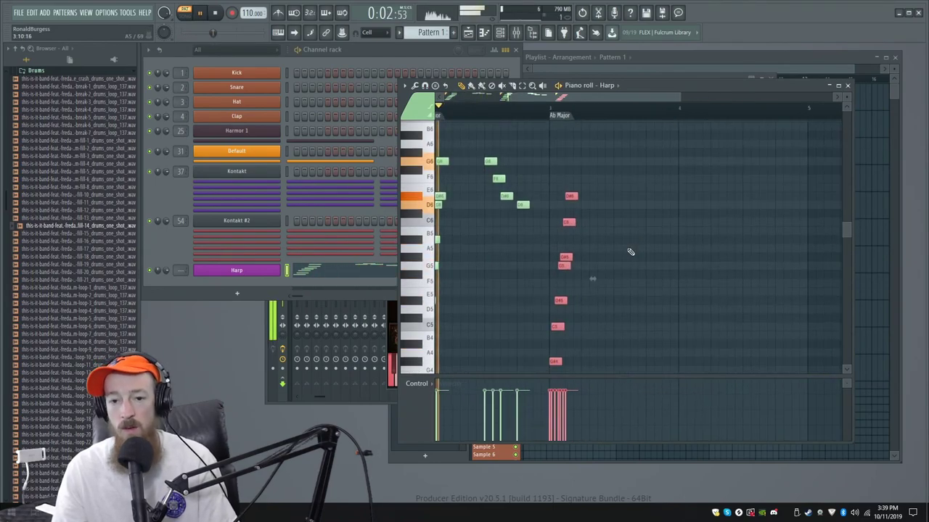
{"action": "scroll", "coordinate": [612, 251], "scroll_direction": "up", "scroll_amount": 2}
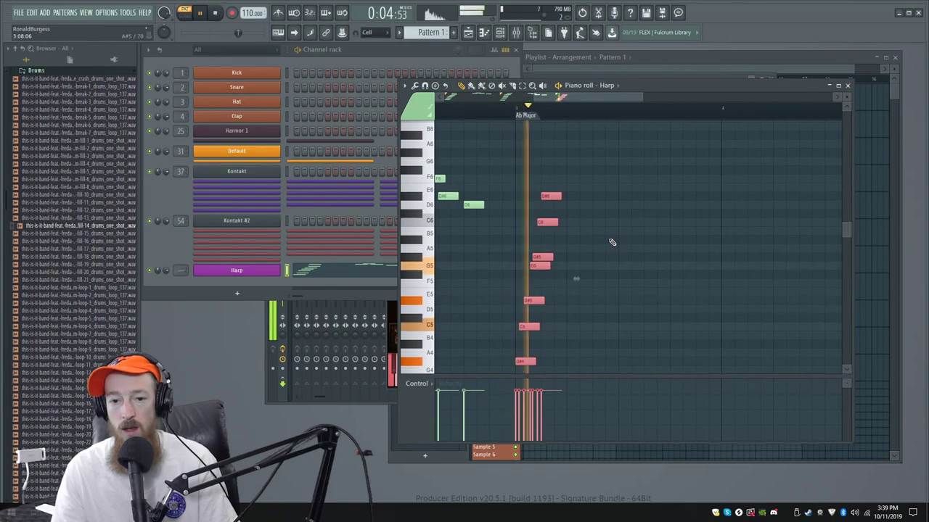
{"action": "key", "text": "space"}
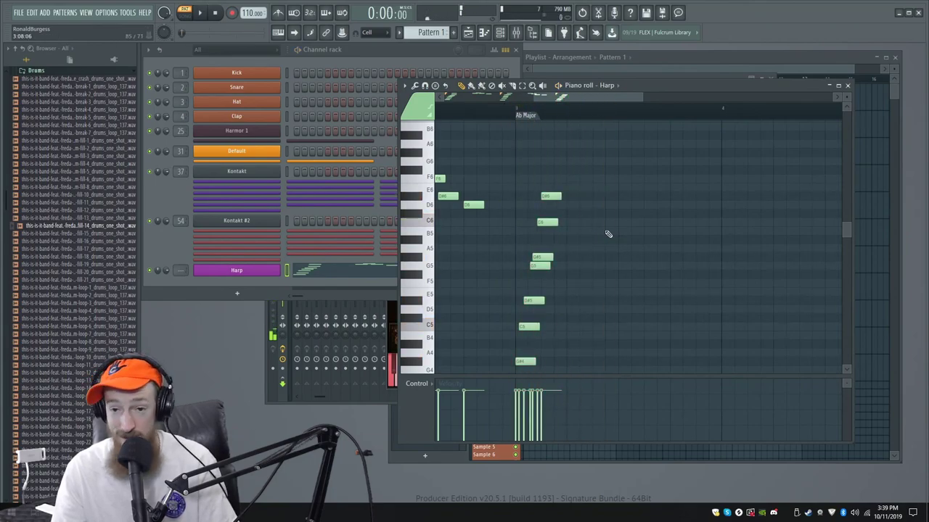
{"action": "scroll", "coordinate": [571, 221], "scroll_direction": "up", "scroll_amount": 2}
{"action": "left_click", "coordinate": [592, 235]}
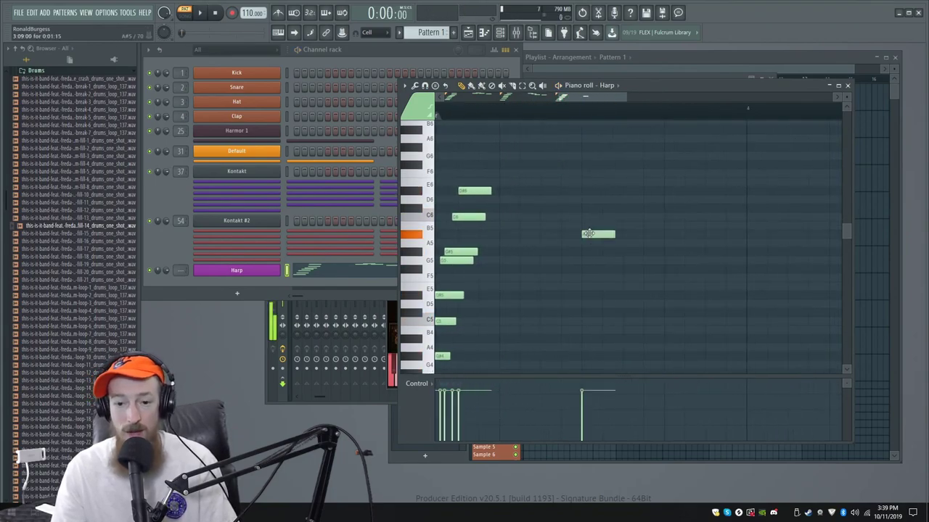
{"action": "scroll", "coordinate": [616, 241], "scroll_direction": "down", "scroll_amount": 2}
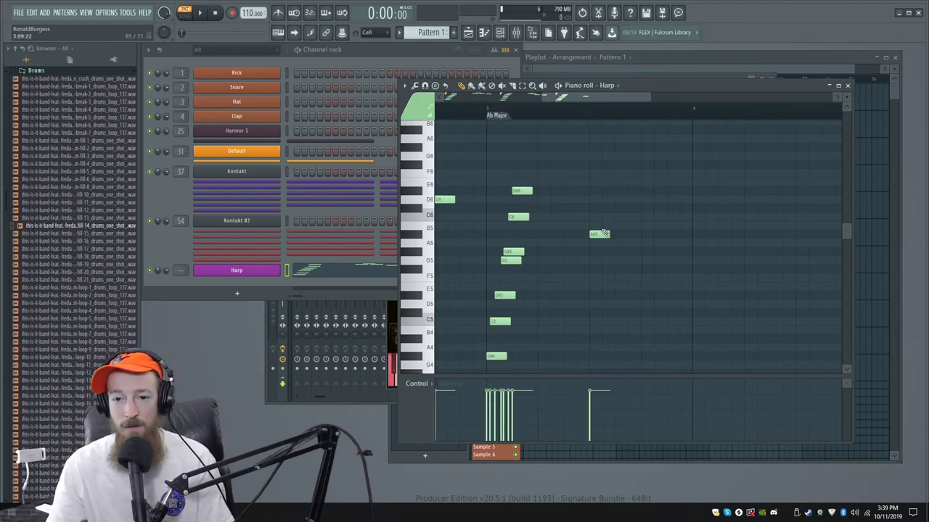
{"action": "left_click", "coordinate": [594, 234]}
{"action": "left_click", "coordinate": [611, 244]}
{"action": "right_click", "coordinate": [609, 244]}
{"action": "left_click", "coordinate": [599, 234]}
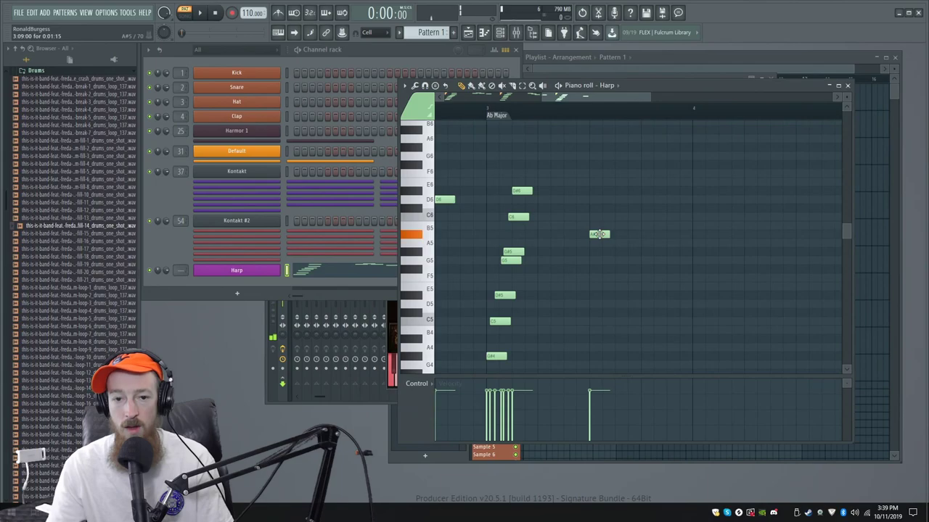
{"action": "right_click", "coordinate": [599, 235]}
Draw a melody of D#6, F6, D#6 and D6 from the middle of bar 3.
{"action": "left_click_drag", "start_coordinate": [536, 222], "coordinate": [559, 220]}
{"action": "scroll", "coordinate": [558, 220], "scroll_direction": "down", "scroll_amount": 2}
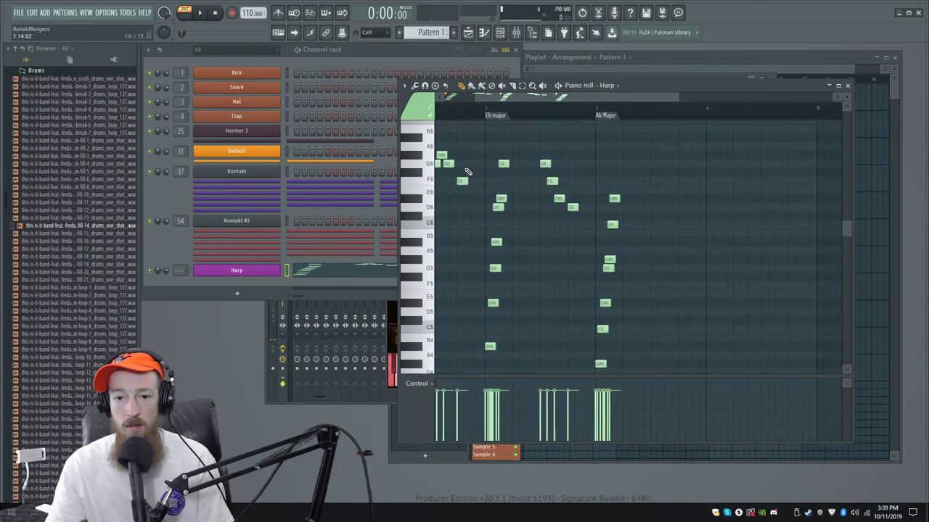
{"action": "scroll", "coordinate": [636, 207], "scroll_direction": "up", "scroll_amount": 2}
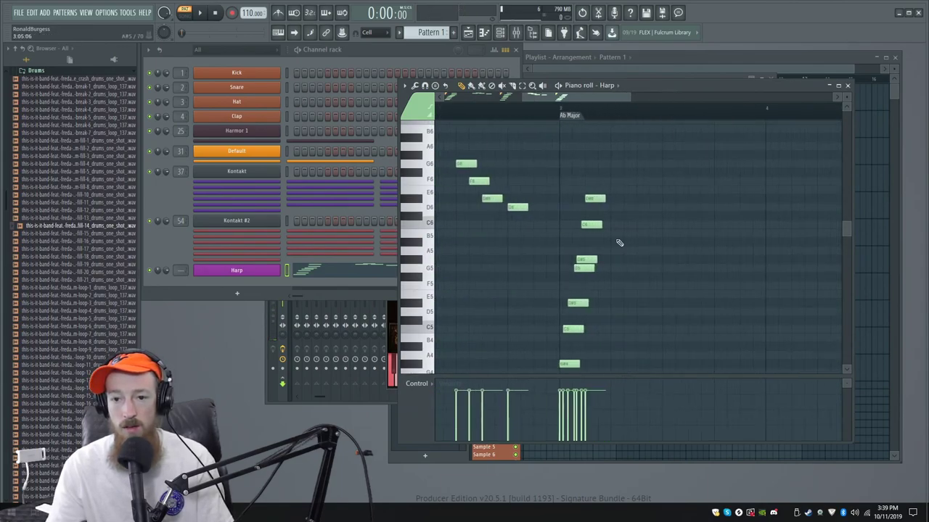
{"action": "left_click", "coordinate": [667, 198]}
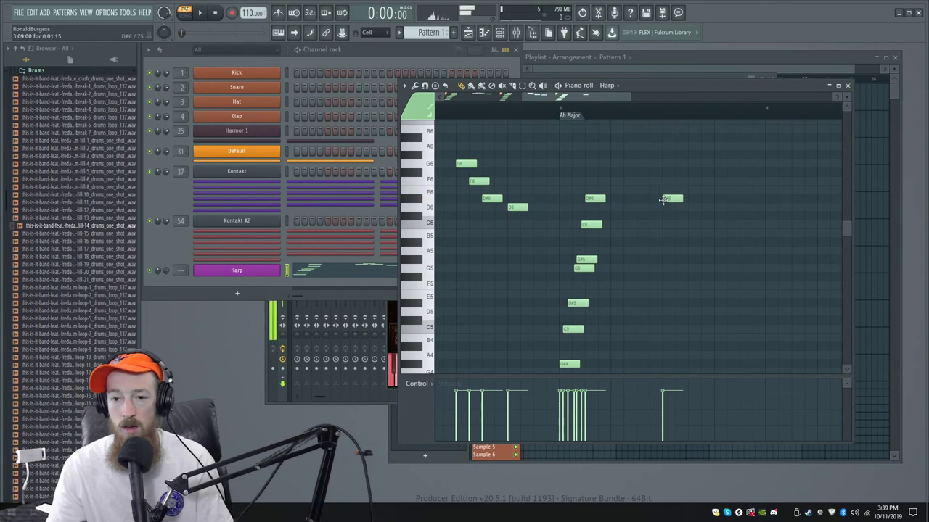
{"action": "left_click", "coordinate": [681, 180]}
{"action": "scroll", "coordinate": [697, 193], "scroll_direction": "down", "scroll_amount": 1}
{"action": "left_click", "coordinate": [718, 207]}
{"action": "scroll", "coordinate": [735, 194], "scroll_direction": "down", "scroll_amount": 1}
Add a time marker named G major in the piano roll.
{"action": "left_click_drag", "start_coordinate": [752, 184], "coordinate": [651, 169]}
{"action": "left_click_drag", "start_coordinate": [669, 227], "coordinate": [535, 231]}
{"action": "key", "text": "alt+t"}
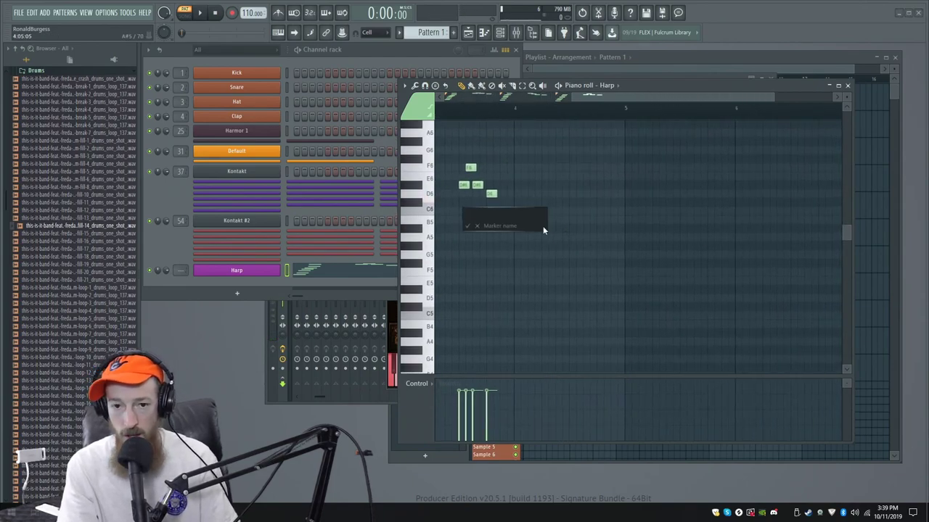
{"action": "type", "text": "G"}
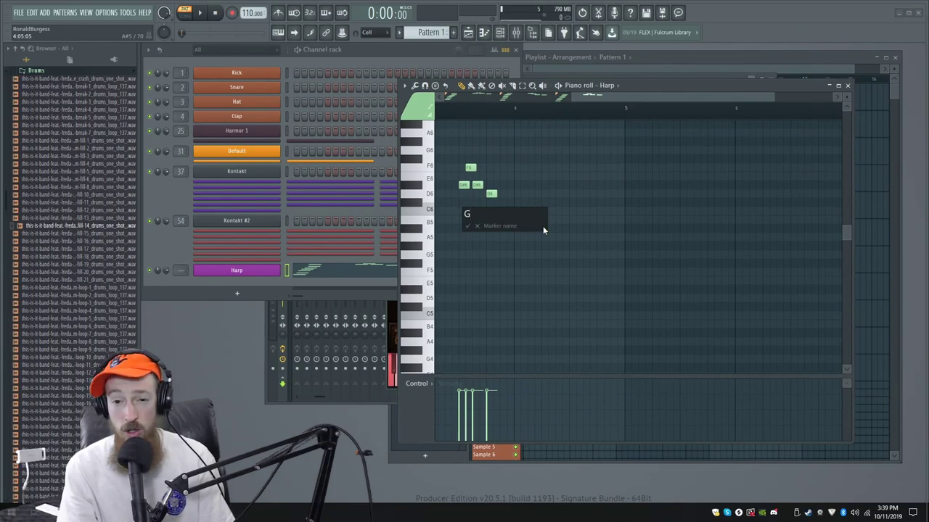
{"action": "type", "text": " major"}
{"action": "key", "text": "Return"}
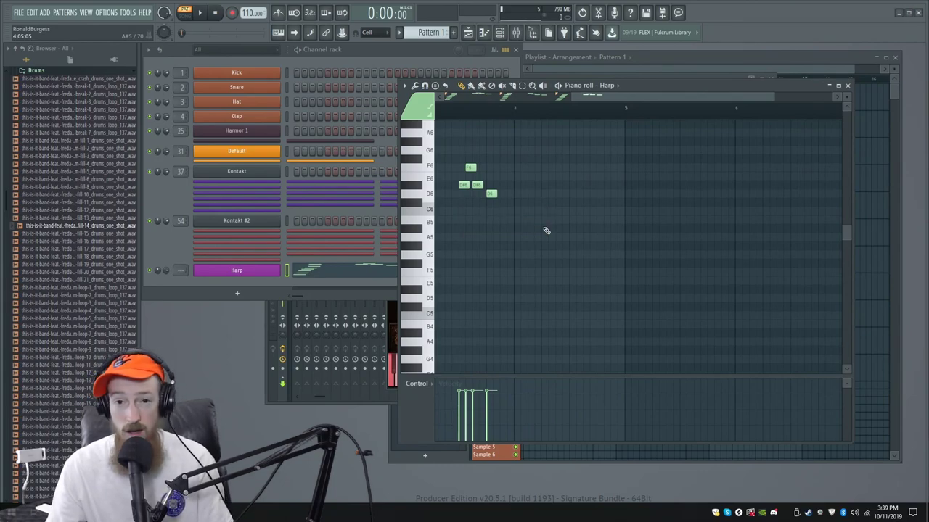
{"action": "left_click_drag", "start_coordinate": [520, 179], "coordinate": [659, 186]}
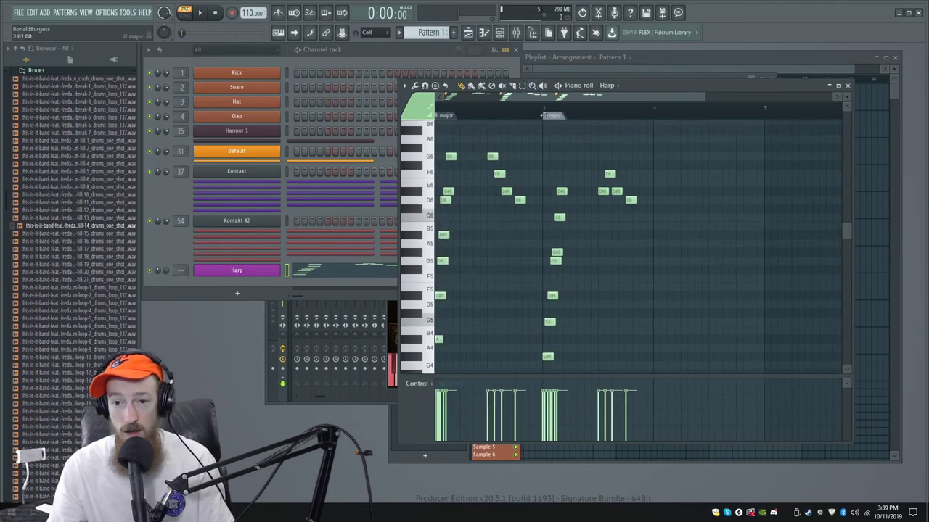
Move the G major time marker to the start of bar 4 and place a G4 note there.
{"action": "left_click_drag", "start_coordinate": [544, 115], "coordinate": [655, 108]}
{"action": "scroll", "coordinate": [711, 228], "scroll_direction": "up", "scroll_amount": 4}
{"action": "left_click_drag", "start_coordinate": [705, 217], "coordinate": [752, 213]}
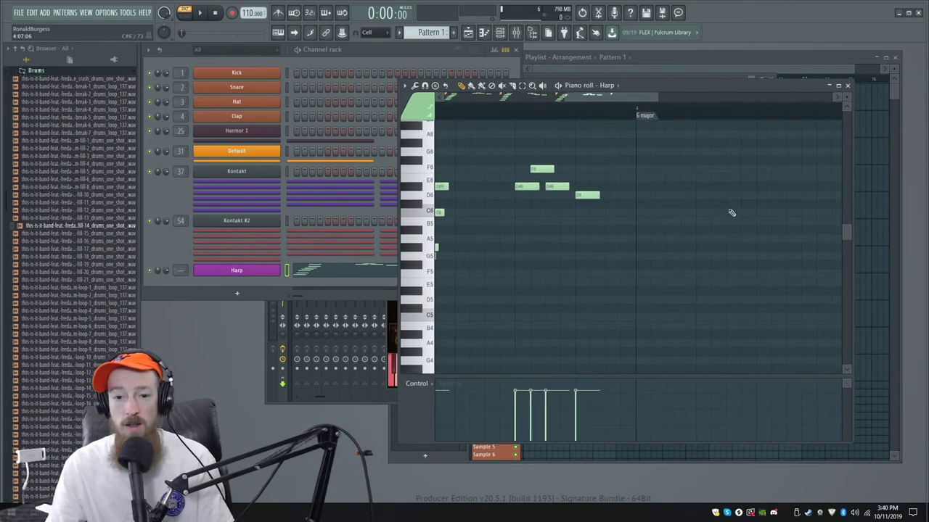
{"action": "left_click_drag", "start_coordinate": [715, 303], "coordinate": [613, 282]}
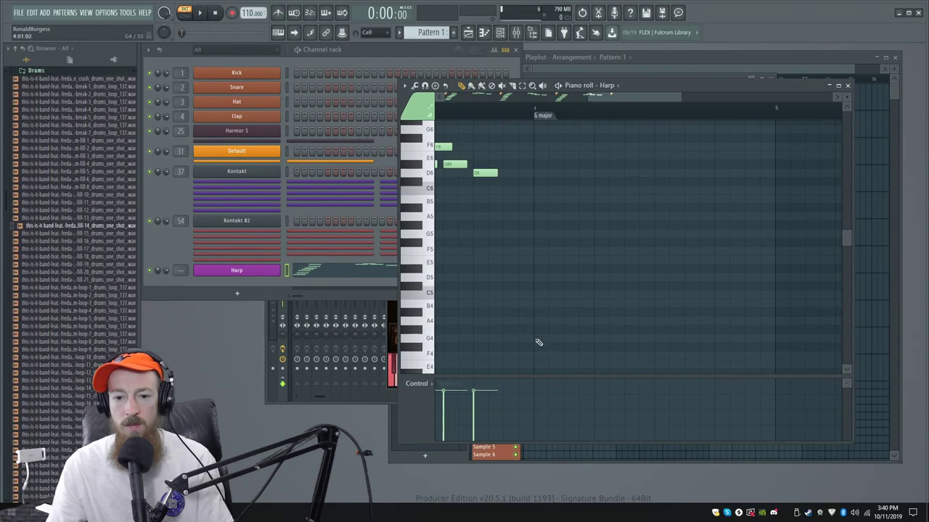
{"action": "left_click", "coordinate": [538, 339]}
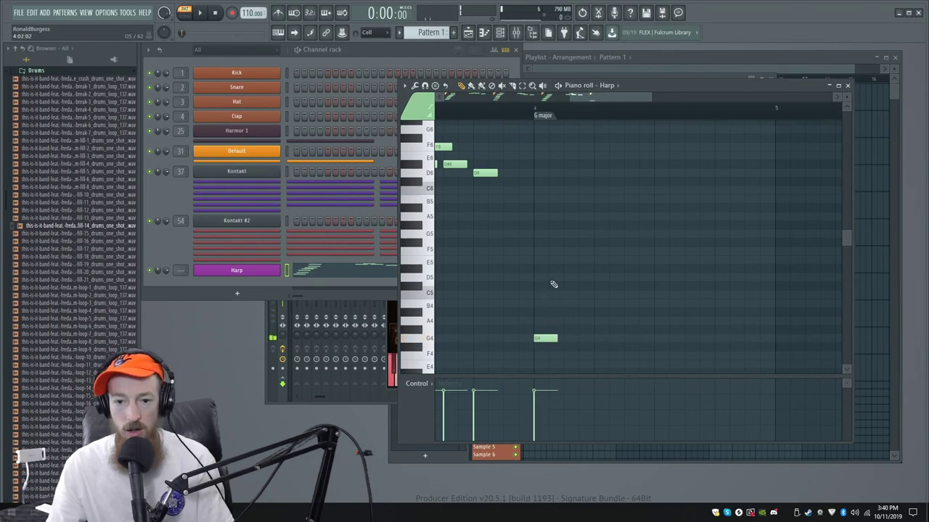
Add staggered B4 and D5 notes after the G4 at the start of bar 4.
{"action": "scroll", "coordinate": [554, 284], "scroll_direction": "down", "scroll_amount": 5}
{"action": "mouse_move", "coordinate": [618, 274]}
{"action": "left_mouse_down"}
{"action": "mouse_move", "coordinate": [588, 268]}
{"action": "mouse_move", "coordinate": [642, 259]}
{"action": "mouse_move", "coordinate": [621, 262]}
{"action": "left_mouse_up"}
{"action": "scroll", "coordinate": [722, 282], "scroll_direction": "up", "scroll_amount": 4}
{"action": "scroll", "coordinate": [539, 314], "scroll_direction": "up", "scroll_amount": 3}
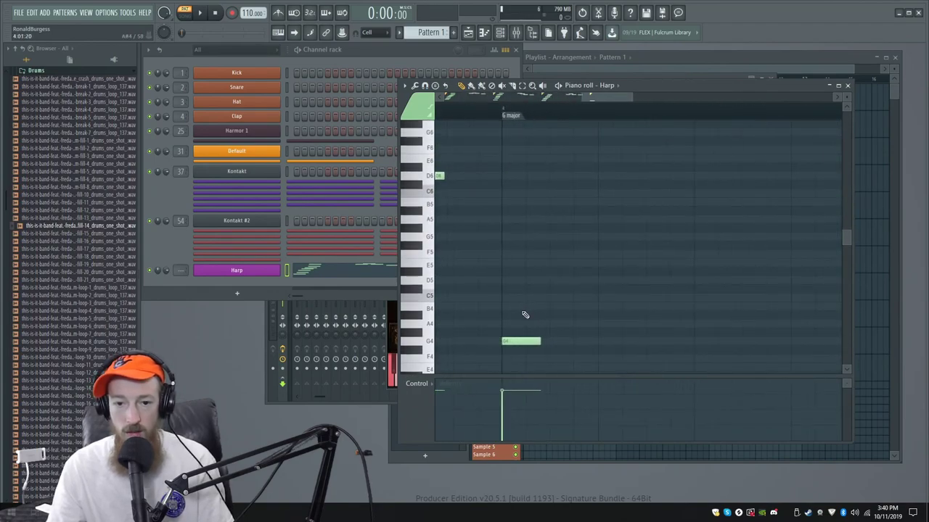
{"action": "left_click", "coordinate": [520, 306]}
{"action": "left_click", "coordinate": [528, 271]}
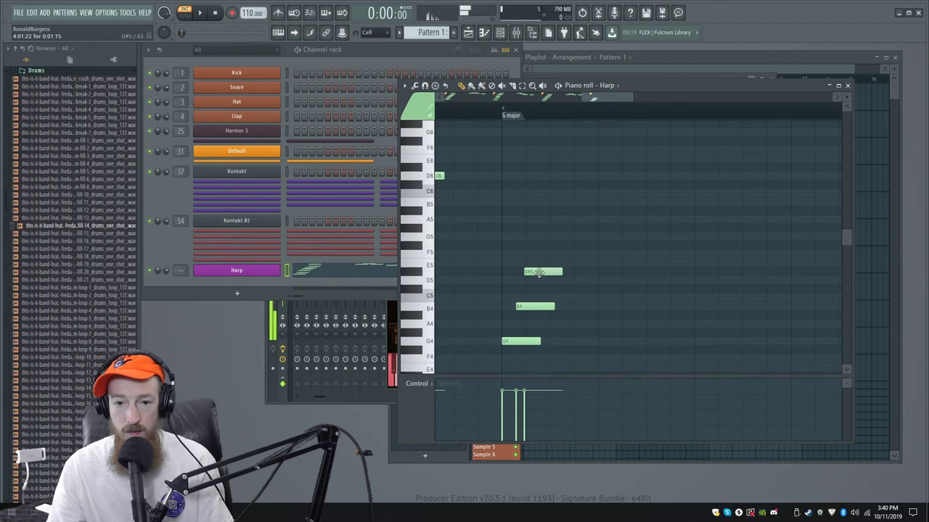
{"action": "left_click_drag", "start_coordinate": [535, 271], "coordinate": [534, 280]}
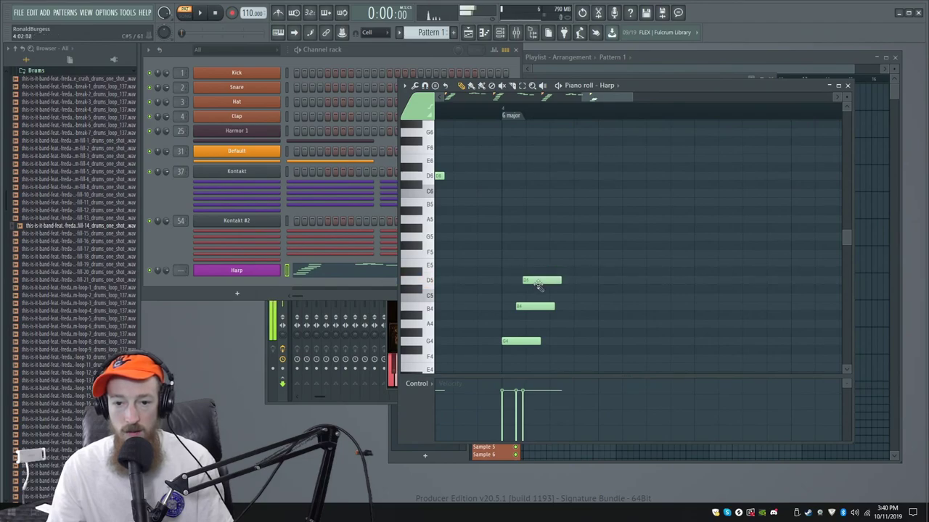
Continue the staggered G major run in bar 4 with F5, B5 and D6 notes.
{"action": "left_click", "coordinate": [532, 237]}
{"action": "mouse_move", "coordinate": [538, 240]}
{"action": "left_mouse_down"}
{"action": "mouse_move", "coordinate": [537, 266]}
{"action": "mouse_move", "coordinate": [538, 254]}
{"action": "left_mouse_up"}
{"action": "left_click", "coordinate": [539, 219]}
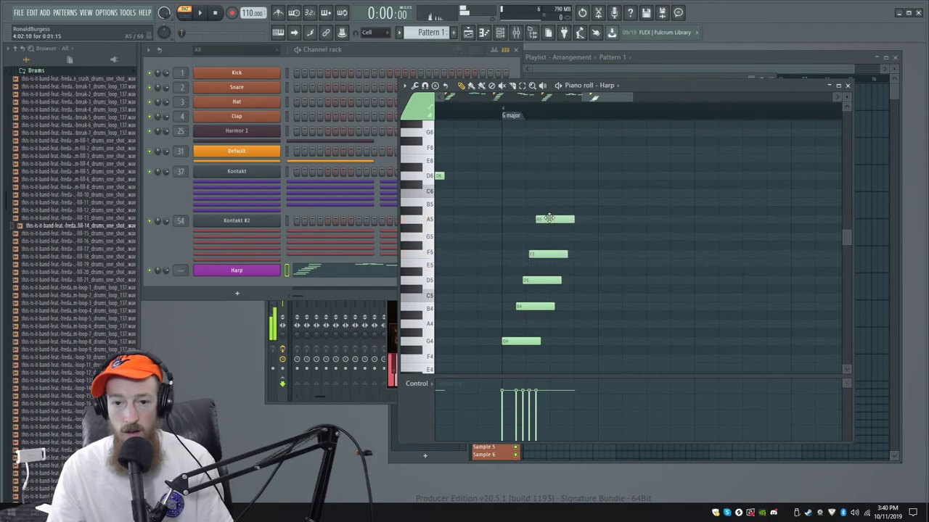
{"action": "left_click_drag", "start_coordinate": [544, 218], "coordinate": [540, 201]}
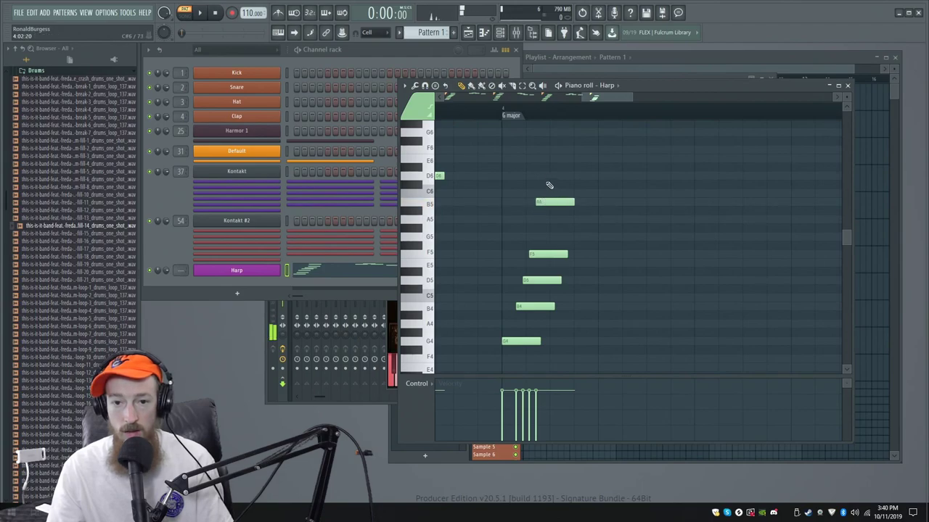
{"action": "left_click", "coordinate": [556, 176]}
{"action": "scroll", "coordinate": [568, 182], "scroll_direction": "down", "scroll_amount": 3}
{"action": "scroll", "coordinate": [574, 196], "scroll_direction": "up", "scroll_amount": 1}
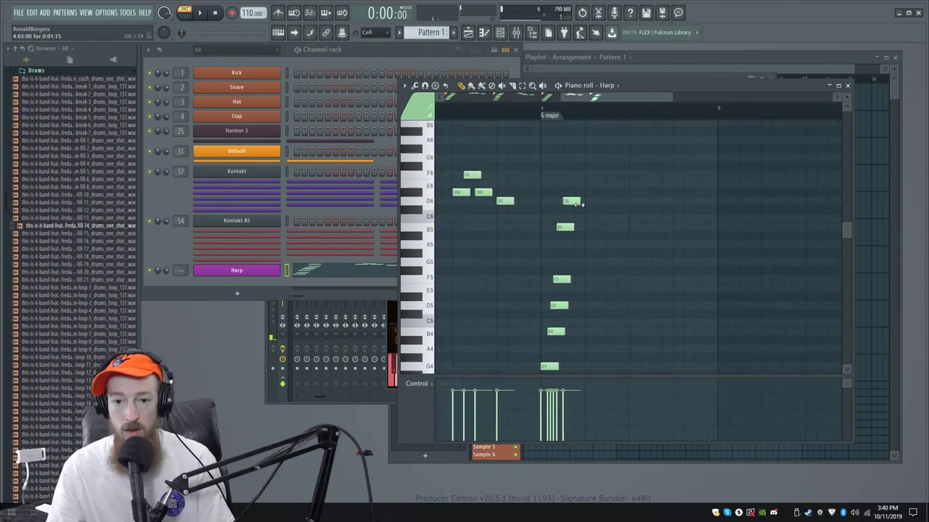
Add a G6 note just after the D6 at the top of the bar 4 run.
{"action": "left_click_drag", "start_coordinate": [552, 260], "coordinate": [560, 357]}
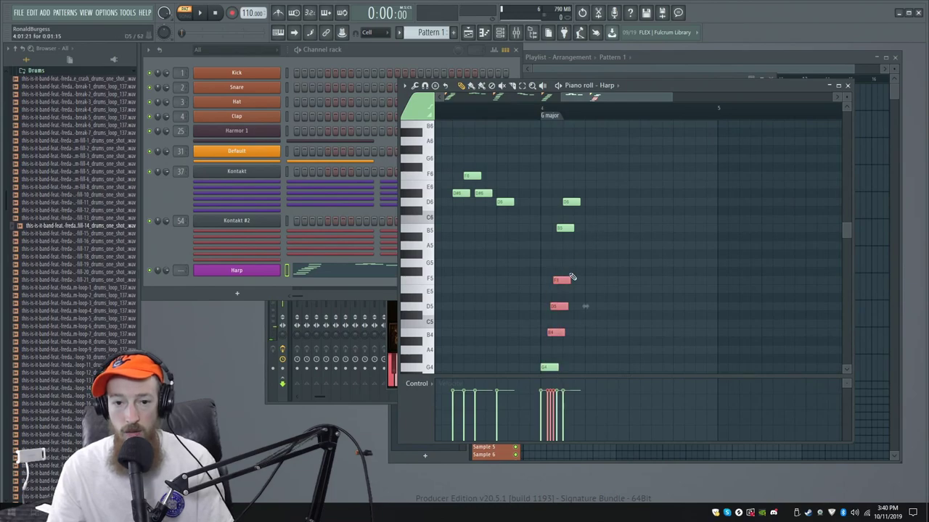
{"action": "scroll", "coordinate": [563, 248], "scroll_direction": "up", "scroll_amount": 3}
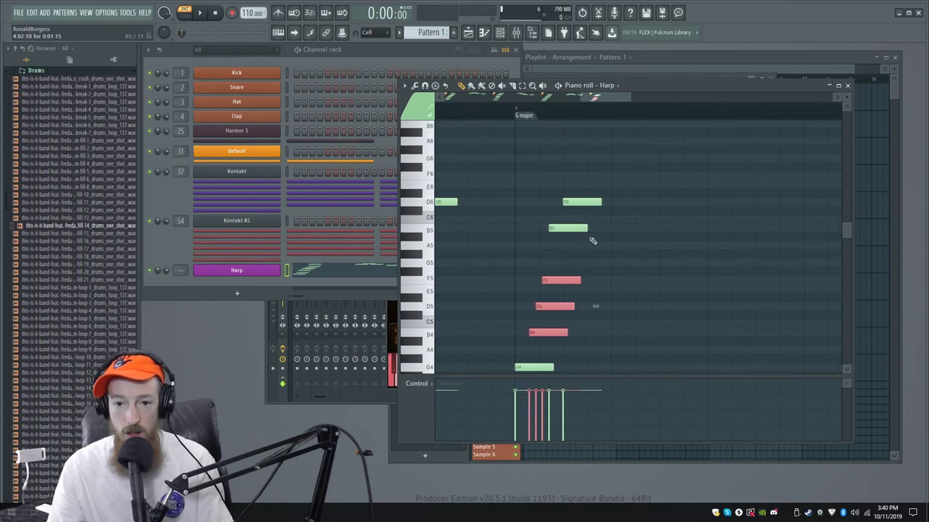
{"action": "scroll", "coordinate": [568, 263], "scroll_direction": "up", "scroll_amount": 2}
{"action": "left_click", "coordinate": [567, 258], "text": "ctrl"}
{"action": "left_click_drag", "start_coordinate": [567, 240], "coordinate": [610, 199]}
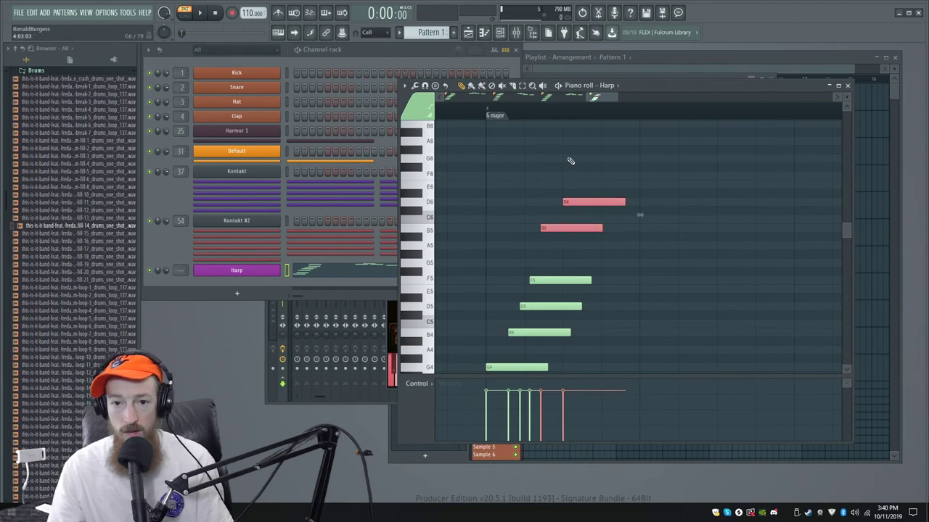
{"action": "left_click", "coordinate": [570, 161]}
{"action": "scroll", "coordinate": [595, 182], "scroll_direction": "down", "scroll_amount": 2}
{"action": "scroll", "coordinate": [595, 183], "scroll_direction": "down", "scroll_amount": 1}
{"action": "left_click_drag", "start_coordinate": [596, 170], "coordinate": [564, 182]}
{"action": "left_click_drag", "start_coordinate": [575, 216], "coordinate": [597, 216]}
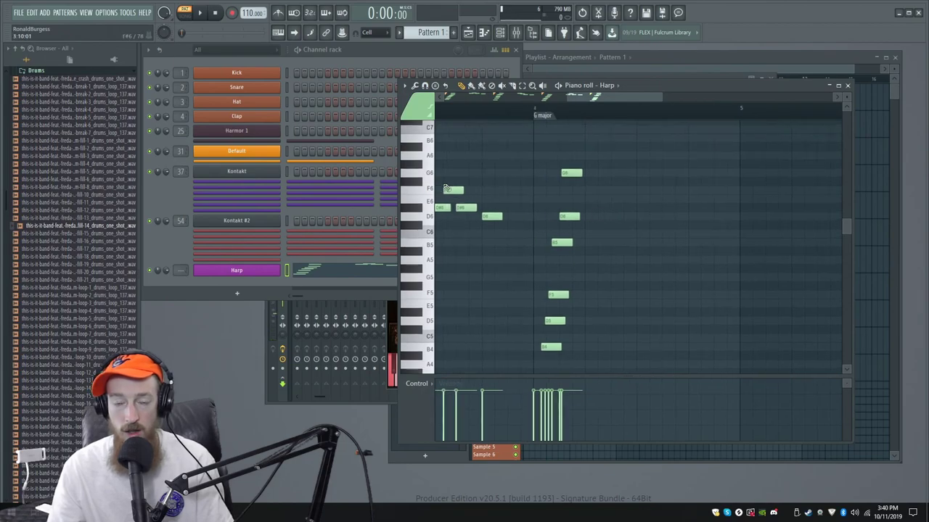
Draw a melody of D6, D#6, D6 and B5 from the middle of bar 4.
{"action": "scroll", "coordinate": [469, 189], "scroll_direction": "left", "scroll_amount": 1}
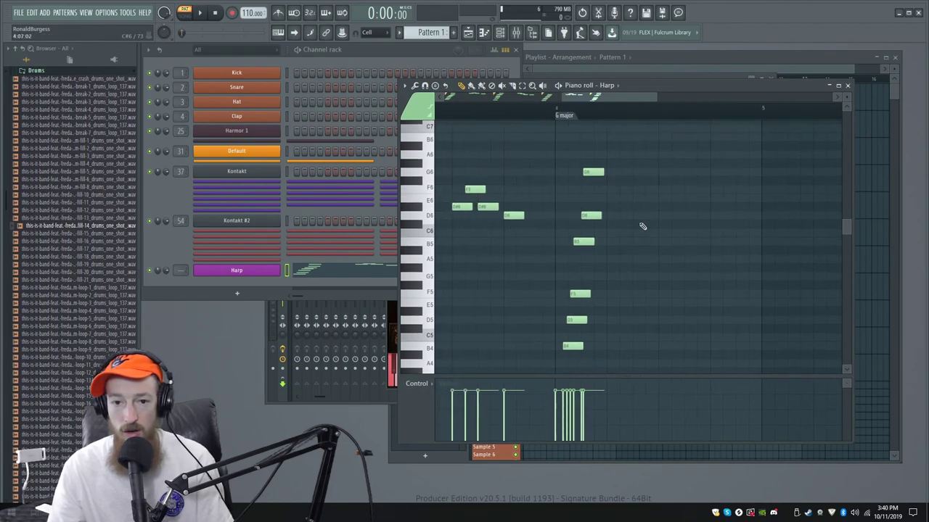
{"action": "left_click", "coordinate": [666, 215]}
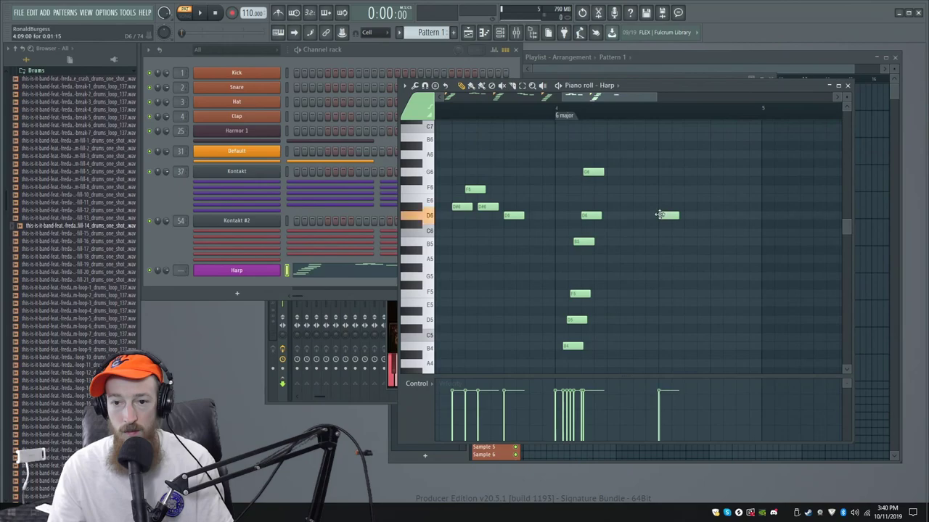
{"action": "left_click", "coordinate": [681, 208]}
{"action": "left_click", "coordinate": [690, 216]}
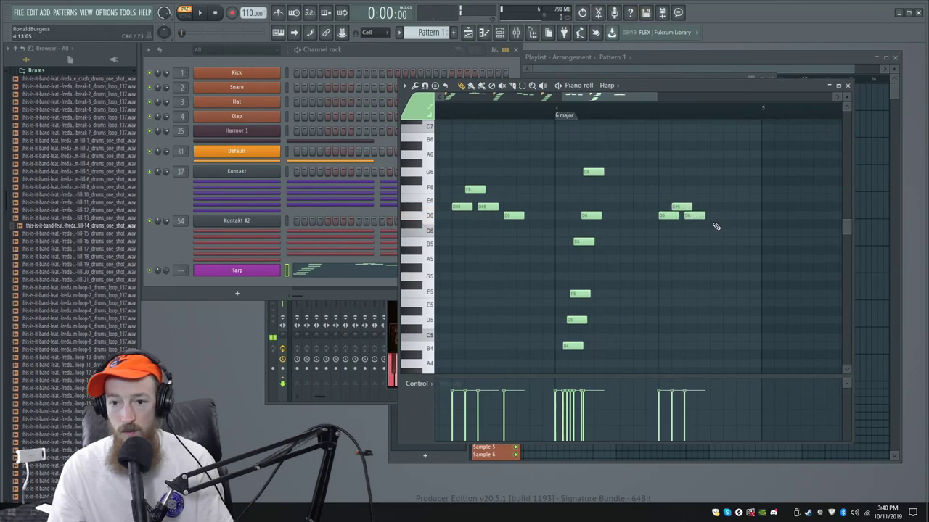
{"action": "left_click", "coordinate": [718, 242]}
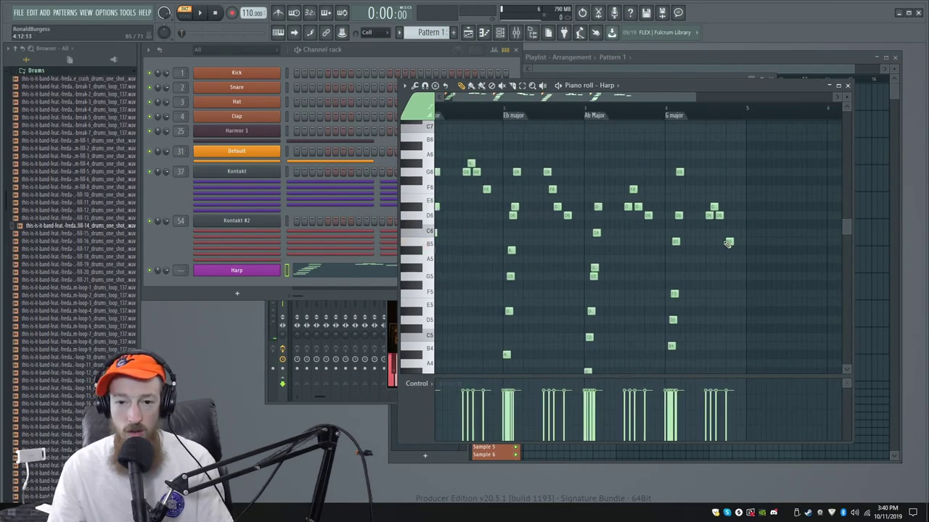
{"action": "left_click_drag", "start_coordinate": [723, 231], "coordinate": [755, 253]}
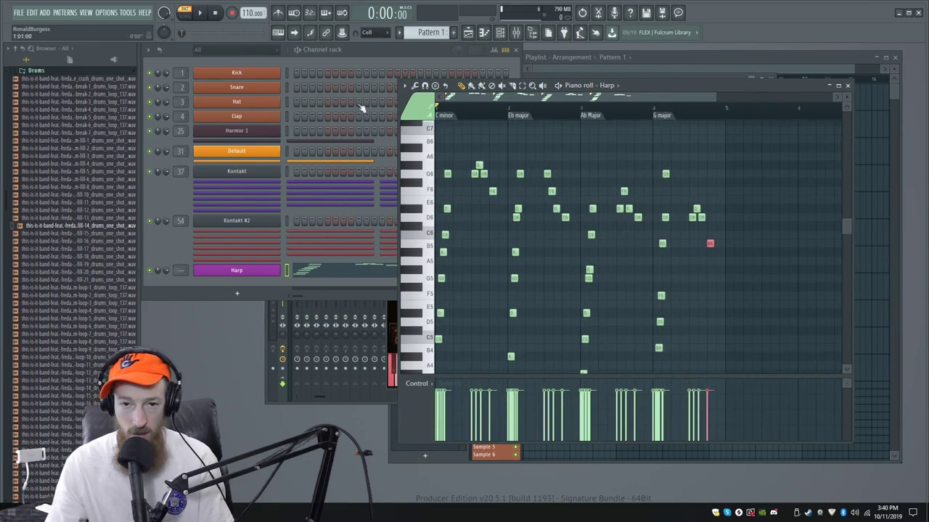
Play the pattern from the start, and place Pattern 1 at bar 1 on the playlist's first track.
{"action": "key", "text": "space"}
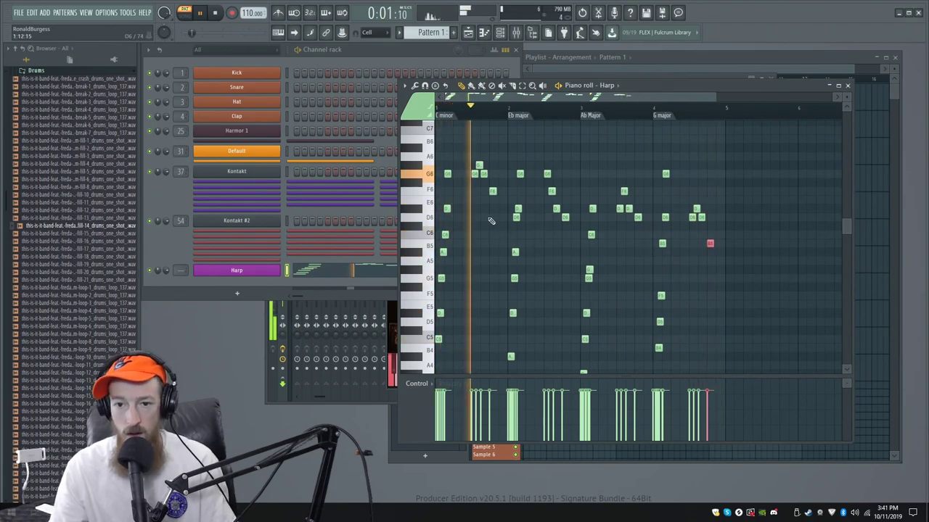
{"action": "key", "text": "space"}
{"action": "scroll", "coordinate": [653, 163], "scroll_direction": "down", "scroll_amount": 2}
{"action": "left_click", "coordinate": [712, 56]}
{"action": "left_click_drag", "start_coordinate": [680, 92], "coordinate": [552, 97]}
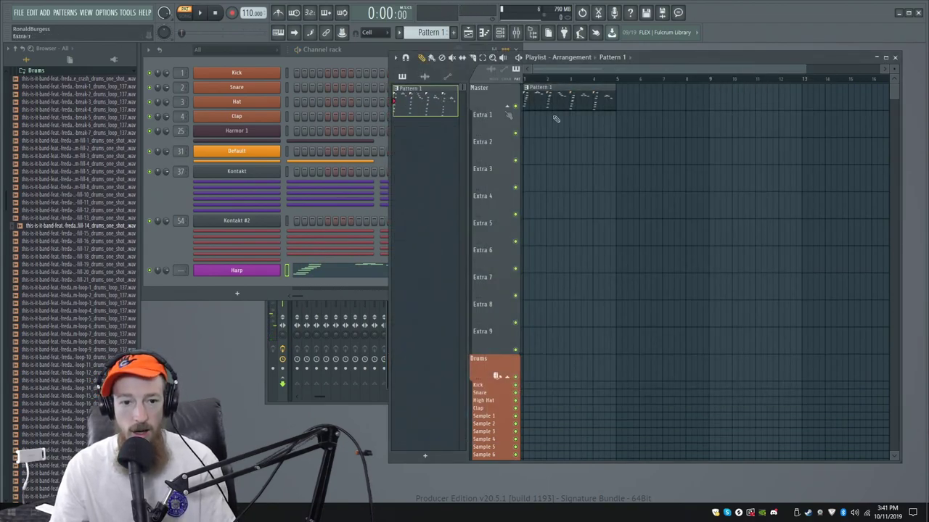
Route the Harp channel to mixer track 5 and load the VinylStrip_x64 effect in slot 7.
{"action": "left_click", "coordinate": [253, 272]}
{"action": "key", "text": "ctrl+l"}
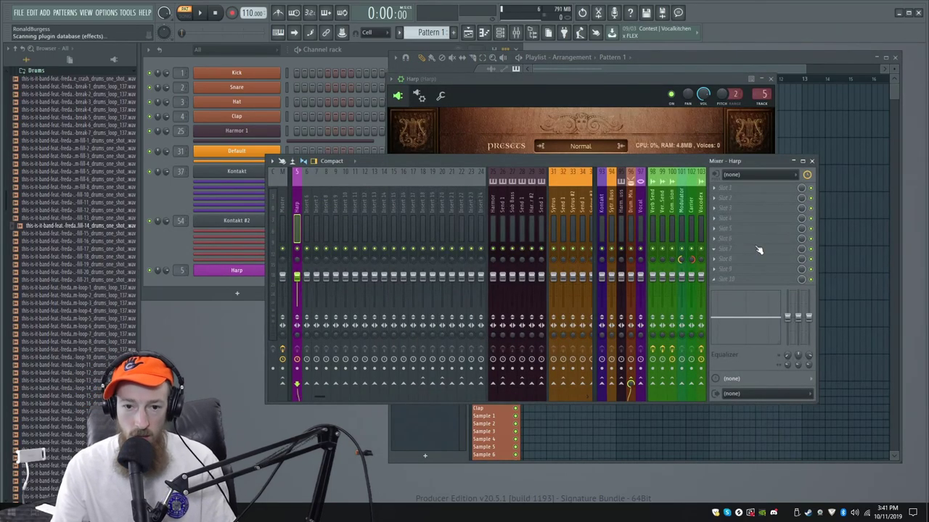
{"action": "key", "text": "alt+p"}
{"action": "type", "text": "vin"}
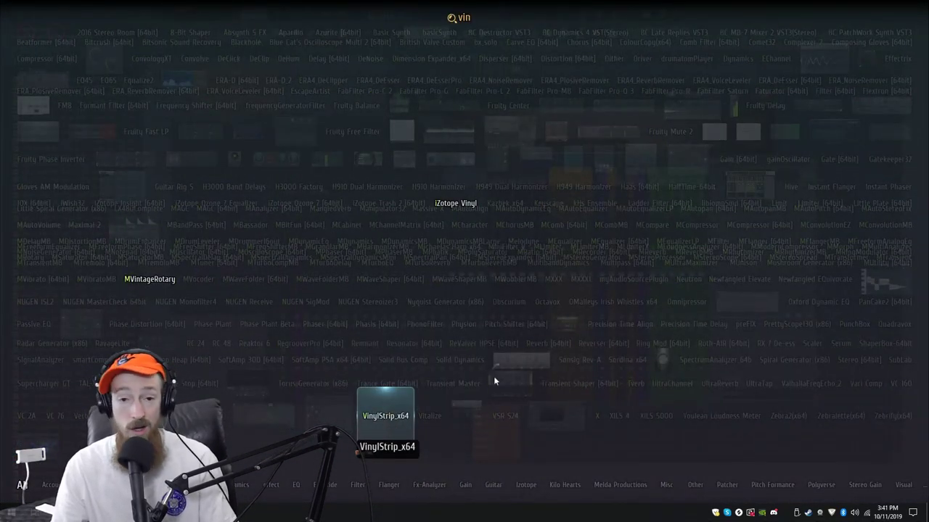
{"action": "key", "text": "Return"}
Turn down the vinyl noise in VinylStrip and raise the record age toward vintage.
{"action": "left_click_drag", "start_coordinate": [390, 123], "coordinate": [501, 134]}
{"action": "left_click_drag", "start_coordinate": [520, 231], "coordinate": [531, 326]}
{"action": "left_click_drag", "start_coordinate": [519, 278], "coordinate": [529, 197]}
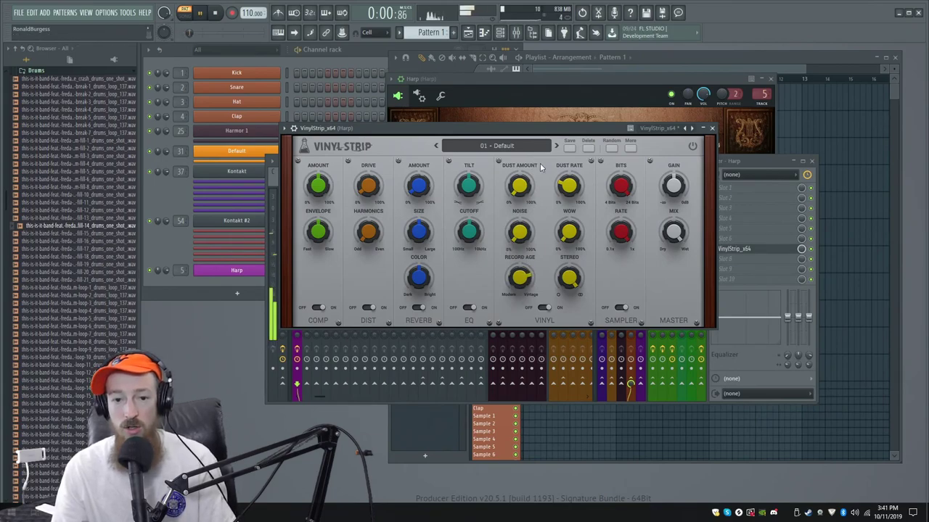
{"action": "mouse_move", "coordinate": [521, 285]}
{"action": "left_mouse_down"}
{"action": "mouse_move", "coordinate": [521, 275]}
{"action": "mouse_move", "coordinate": [524, 288]}
{"action": "left_mouse_up"}
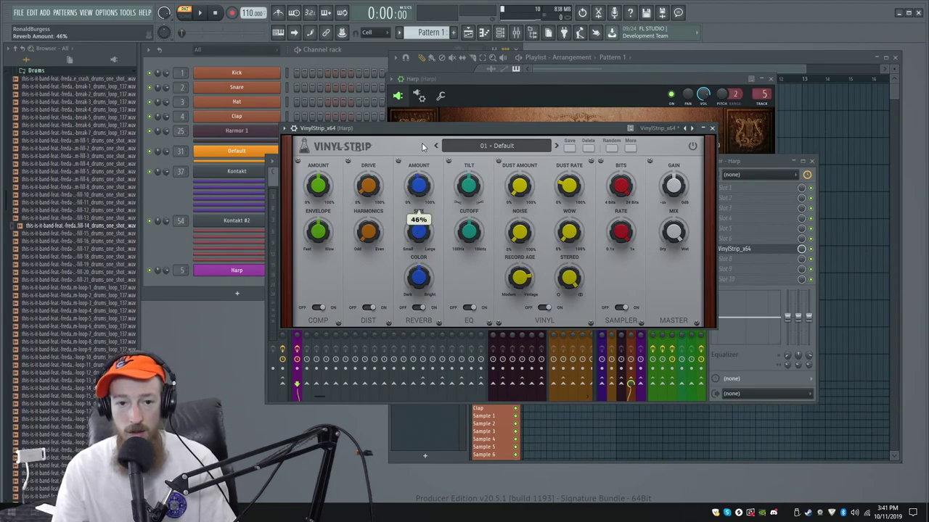
Set the VinylStrip reverb amount to about 42% while the harp pattern plays.
{"action": "key", "text": "space"}
{"action": "scroll", "coordinate": [418, 187], "scroll_direction": "up", "scroll_amount": 4}
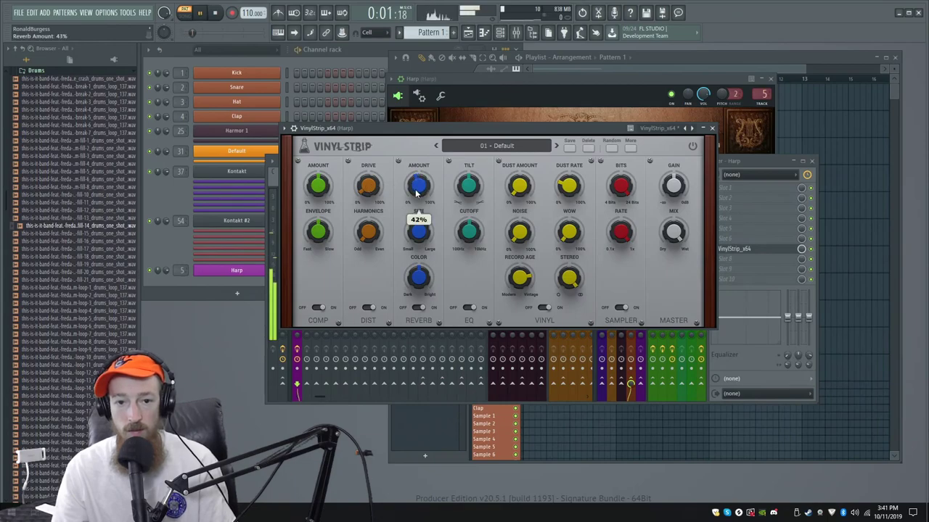
{"action": "key", "text": "space"}
Set the vinyl wow to 68% and raise the record age further while the pattern plays.
{"action": "left_click_drag", "start_coordinate": [570, 234], "coordinate": [573, 209]}
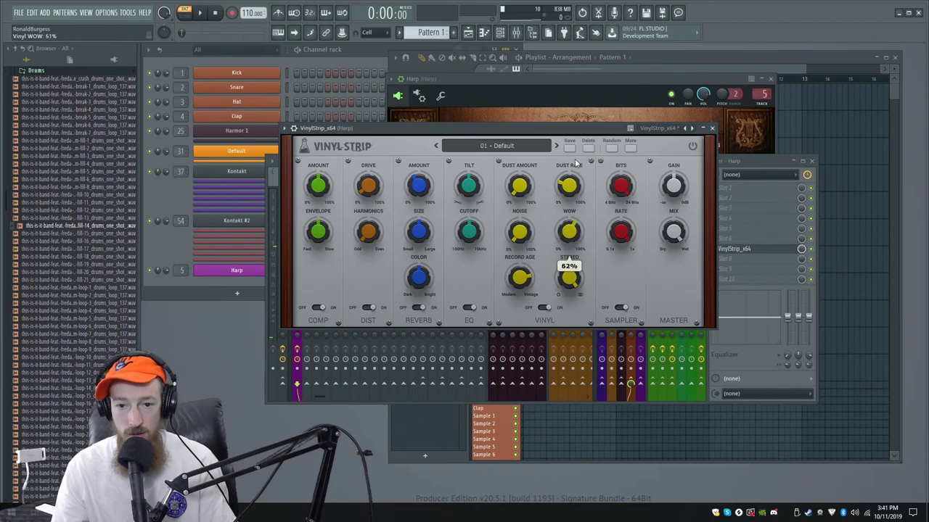
{"action": "key", "text": "space"}
{"action": "mouse_move", "coordinate": [567, 229]}
{"action": "left_mouse_down"}
{"action": "mouse_move", "coordinate": [562, 251]}
{"action": "mouse_move", "coordinate": [565, 221]}
{"action": "left_mouse_up"}
{"action": "mouse_move", "coordinate": [521, 287]}
{"action": "left_mouse_down"}
{"action": "mouse_move", "coordinate": [524, 273]}
{"action": "mouse_move", "coordinate": [519, 285]}
{"action": "left_mouse_up"}
{"action": "left_click_drag", "start_coordinate": [567, 234], "coordinate": [566, 240]}
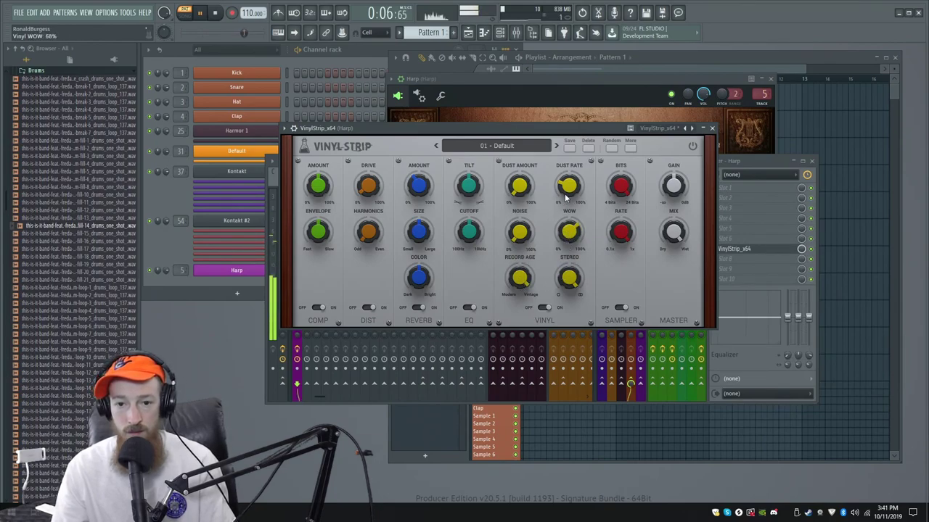
{"action": "key", "text": "space"}
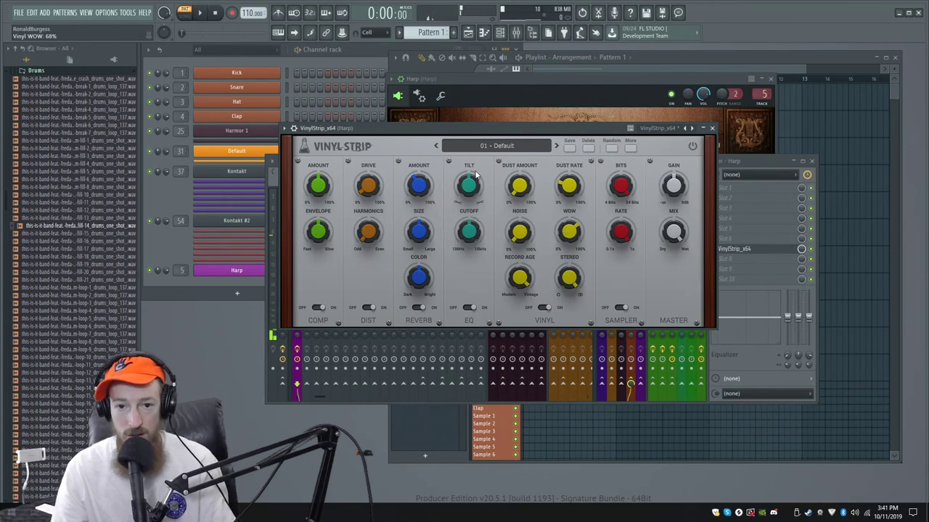
Set the EQ tilt to 2.4 dB and slightly raise the compressor amount during playback.
{"action": "mouse_move", "coordinate": [470, 190]}
{"action": "left_mouse_down"}
{"action": "mouse_move", "coordinate": [472, 178]}
{"action": "mouse_move", "coordinate": [470, 192]}
{"action": "left_mouse_up"}
{"action": "key", "text": "space"}
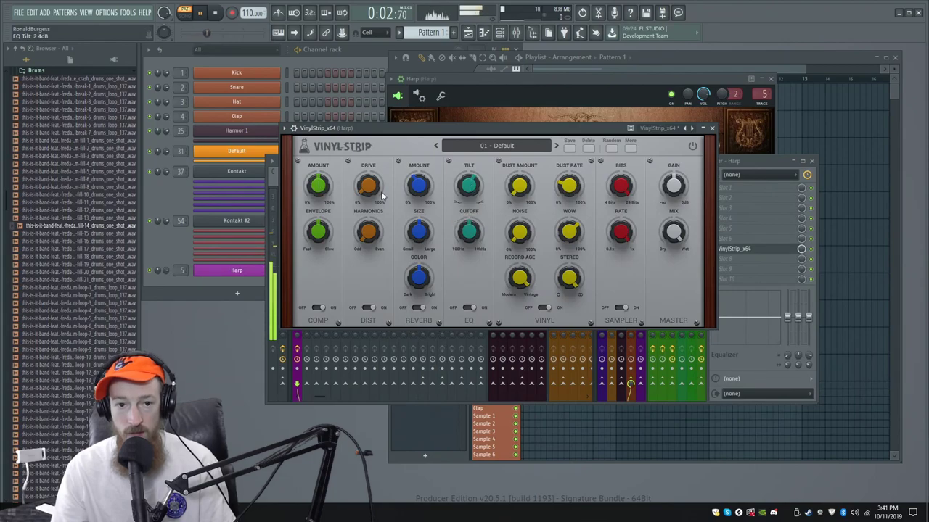
{"action": "left_click", "coordinate": [475, 192]}
{"action": "mouse_move", "coordinate": [320, 194]}
{"action": "left_mouse_down"}
{"action": "mouse_move", "coordinate": [322, 183]}
{"action": "mouse_move", "coordinate": [321, 192]}
{"action": "left_mouse_up"}
Lower the EQ tilt toward the darker side and set the EQ cutoff to 744 Hz.
{"action": "key", "text": "space"}
{"action": "left_click", "coordinate": [467, 191]}
{"action": "key", "text": "space"}
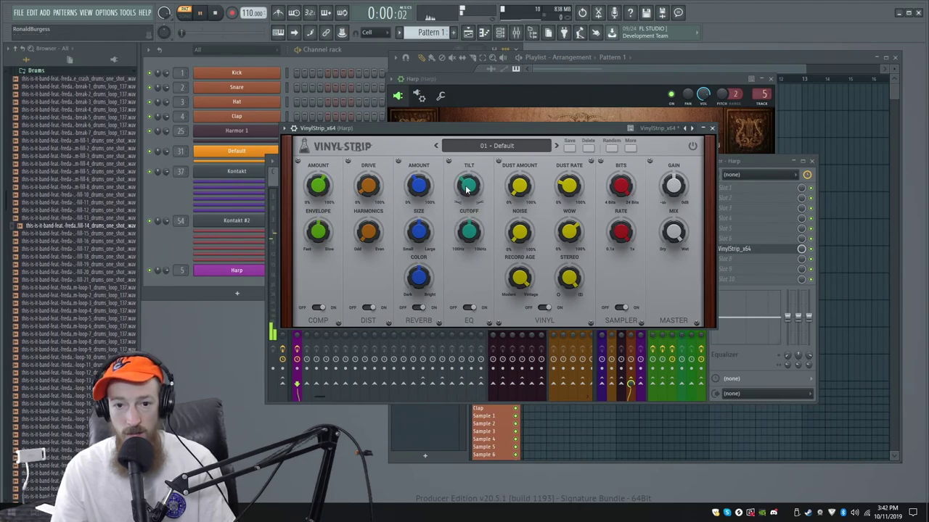
{"action": "left_click", "coordinate": [470, 184]}
{"action": "mouse_move", "coordinate": [471, 231]}
{"action": "left_mouse_down"}
{"action": "mouse_move", "coordinate": [471, 247]}
{"action": "mouse_move", "coordinate": [471, 232]}
{"action": "left_mouse_up"}
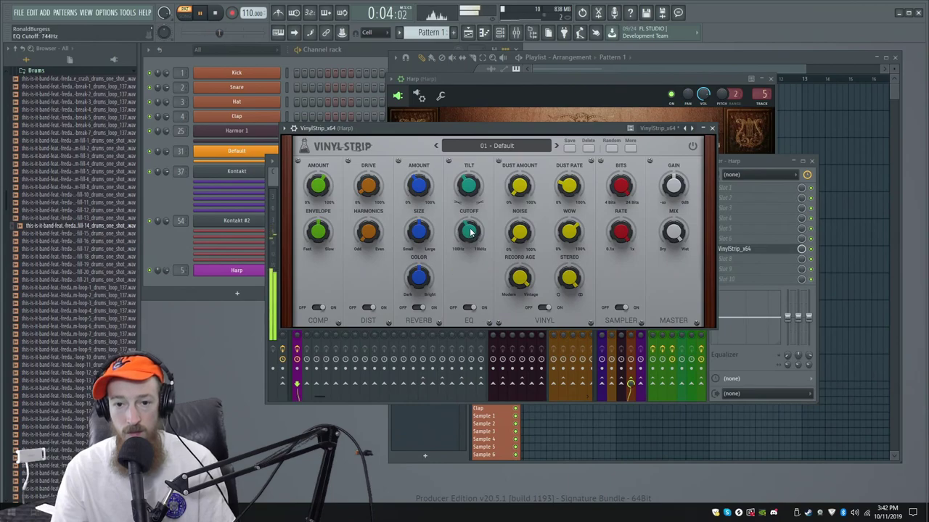
Set the vinyl wow to 64% while listening to the harp.
{"action": "left_click", "coordinate": [569, 233]}
{"action": "left_click", "coordinate": [565, 237]}
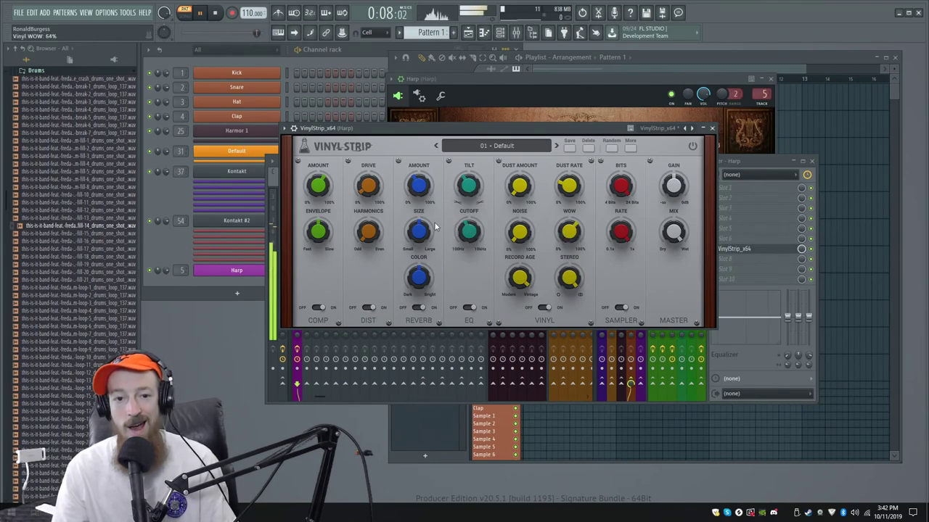
{"action": "key", "text": "space"}
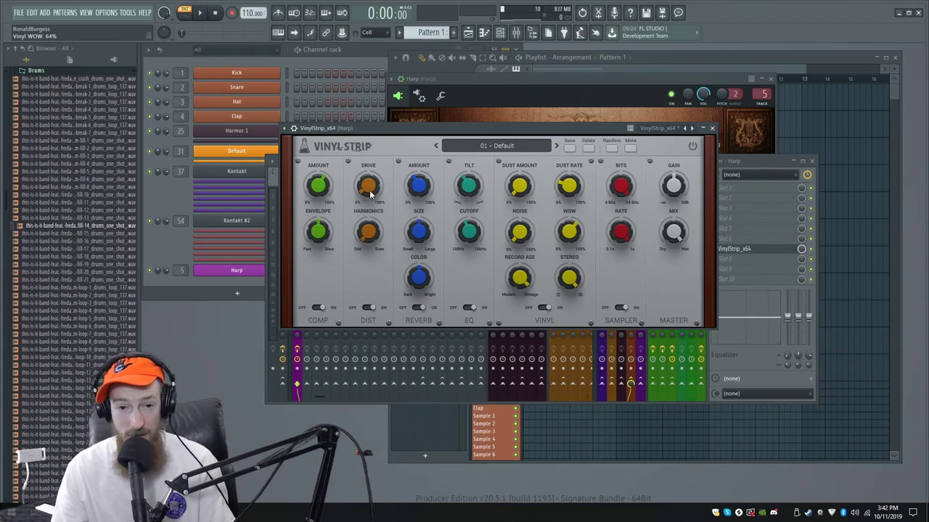
Set the distortion drive to 0% while the pattern plays.
{"action": "key", "text": "space"}
{"action": "left_click_drag", "start_coordinate": [371, 191], "coordinate": [371, 218]}
{"action": "key", "text": "space"}
Replay the harp briefly and raise the vinyl wow to 86%.
{"action": "key", "text": "space"}
{"action": "key", "text": "space"}
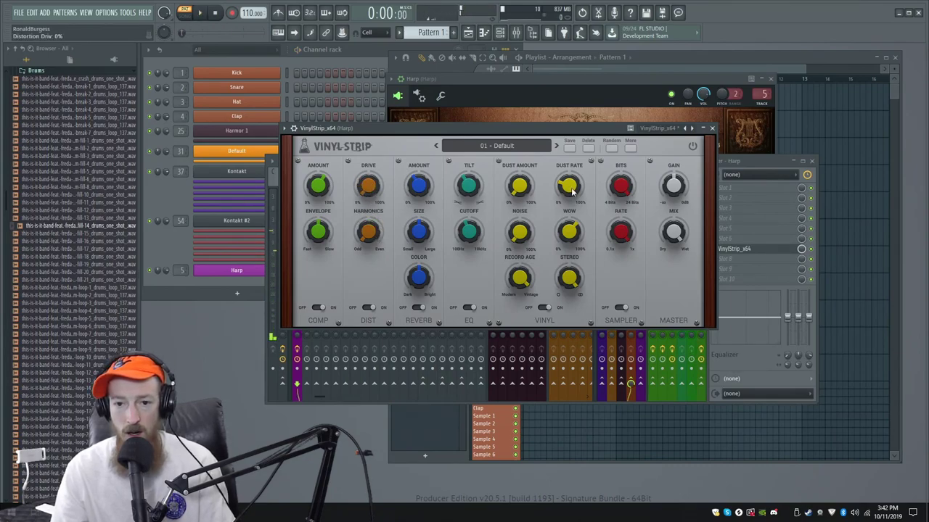
{"action": "left_click_drag", "start_coordinate": [571, 234], "coordinate": [572, 226]}
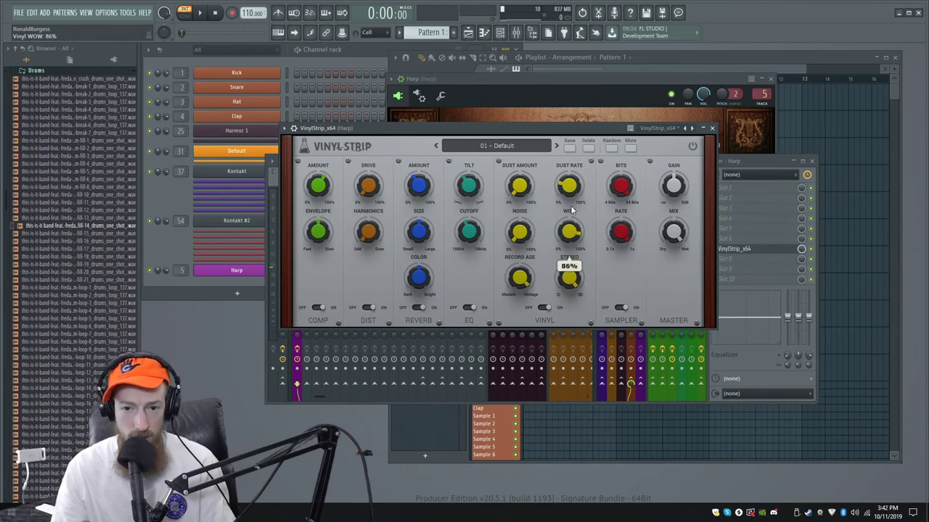
Raise the vinyl wow to 98% while the harp plays.
{"action": "key", "text": "space"}
{"action": "left_click_drag", "start_coordinate": [570, 236], "coordinate": [569, 227]}
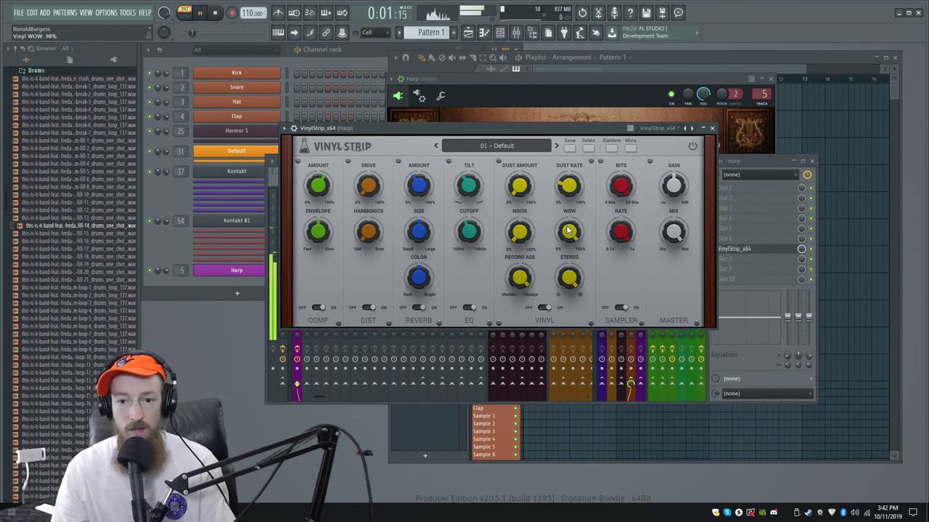
{"action": "key", "text": "space"}
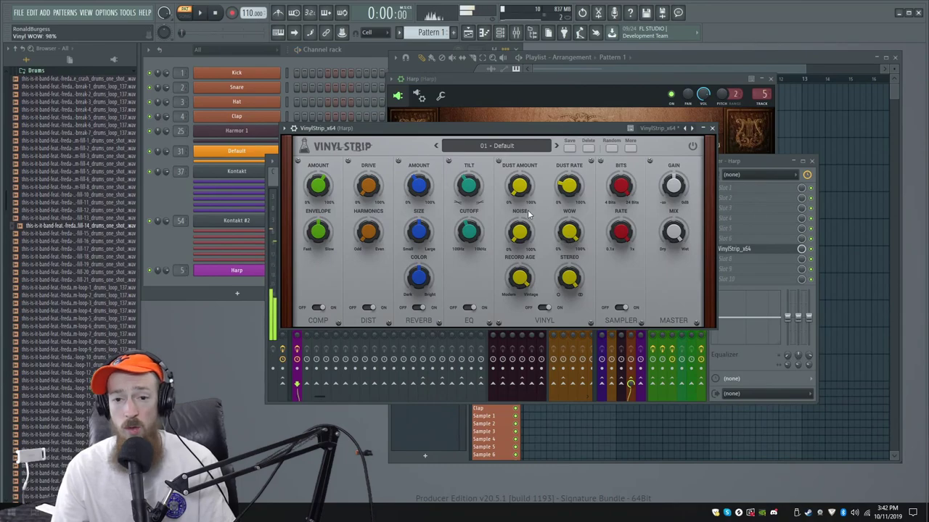
Close the VinylStrip and harp plugin windows and return the song playback position to the start of the playlist.
{"action": "left_click", "coordinate": [711, 127]}
{"action": "left_click", "coordinate": [663, 77]}
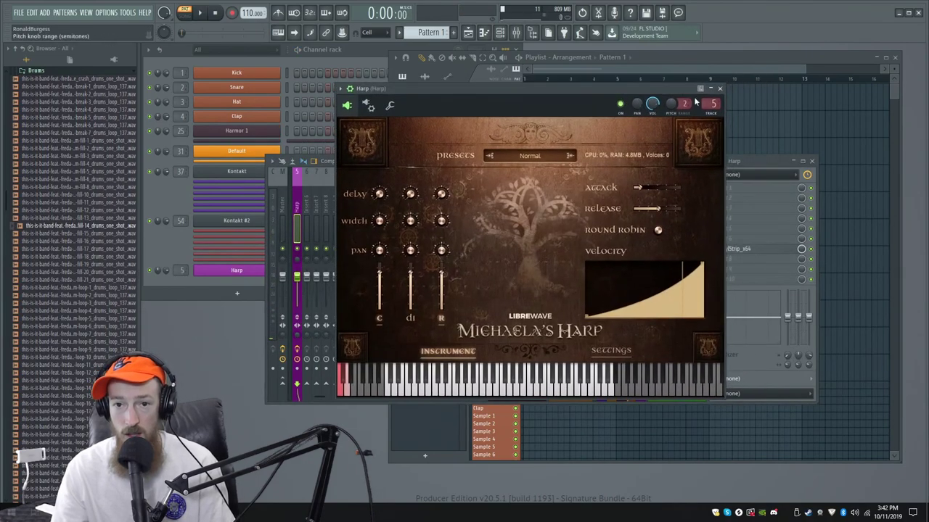
{"action": "left_click", "coordinate": [720, 90]}
{"action": "left_click", "coordinate": [593, 79]}
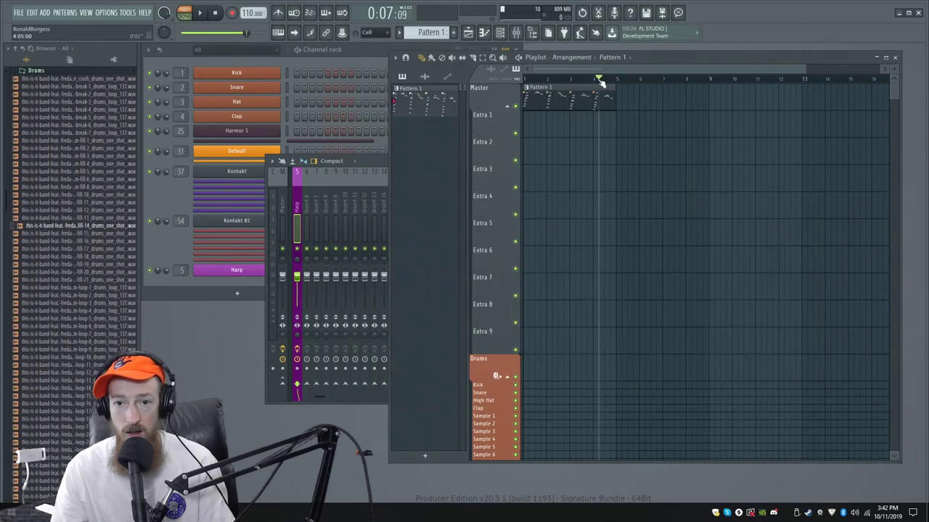
{"action": "left_click_drag", "start_coordinate": [595, 82], "coordinate": [519, 82]}
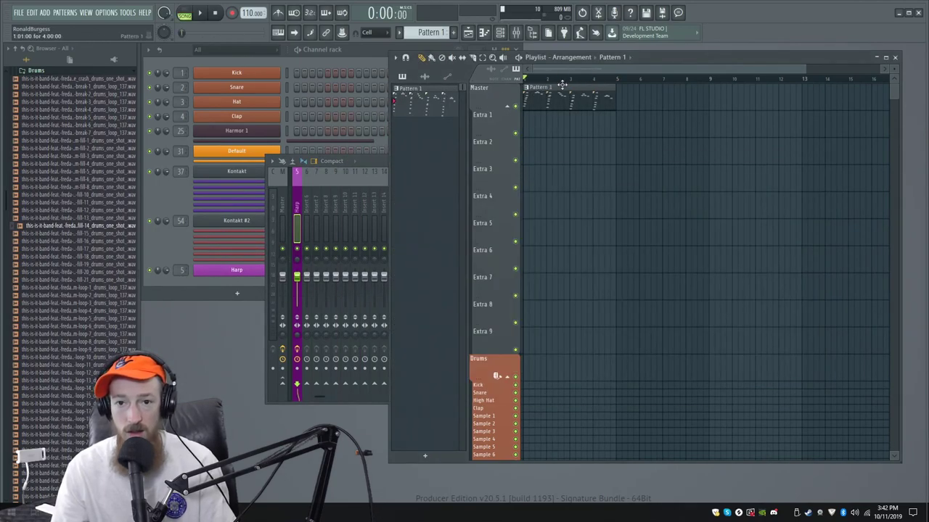
Duplicate the Pattern 1 clip to bar 5, make the copy unique as Pattern 2, and open its harp notes.
{"action": "left_click_drag", "start_coordinate": [571, 104], "coordinate": [661, 103]}
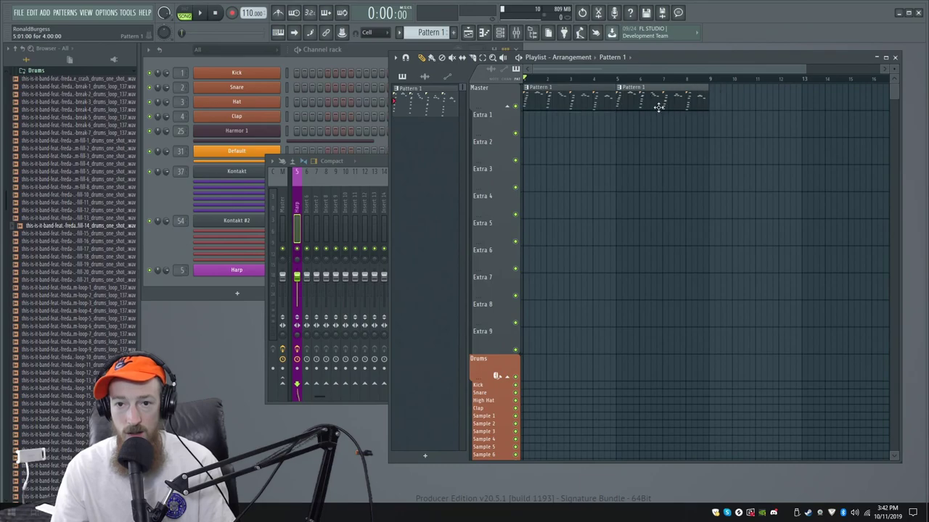
{"action": "right_click", "coordinate": [619, 91]}
{"action": "left_click", "coordinate": [638, 150]}
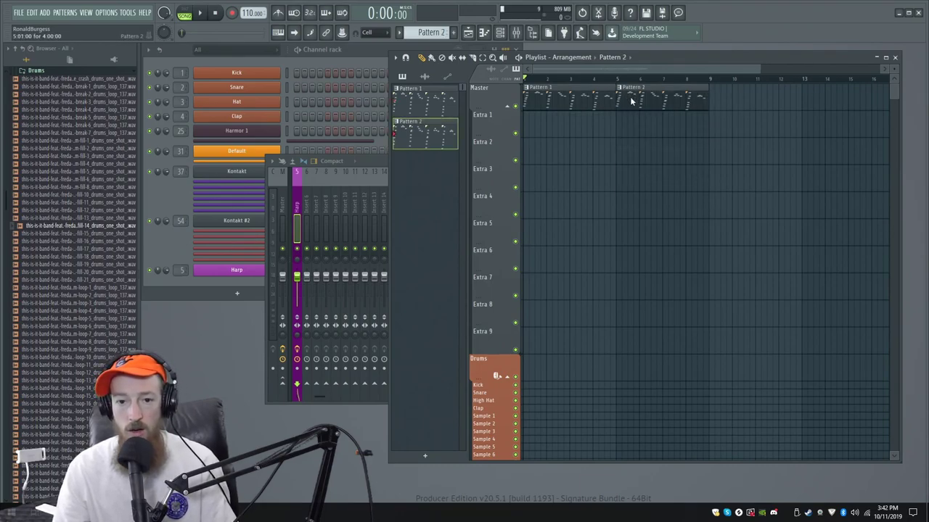
{"action": "double_click", "coordinate": [631, 99]}
{"action": "scroll", "coordinate": [507, 207], "scroll_direction": "up", "scroll_amount": 3}
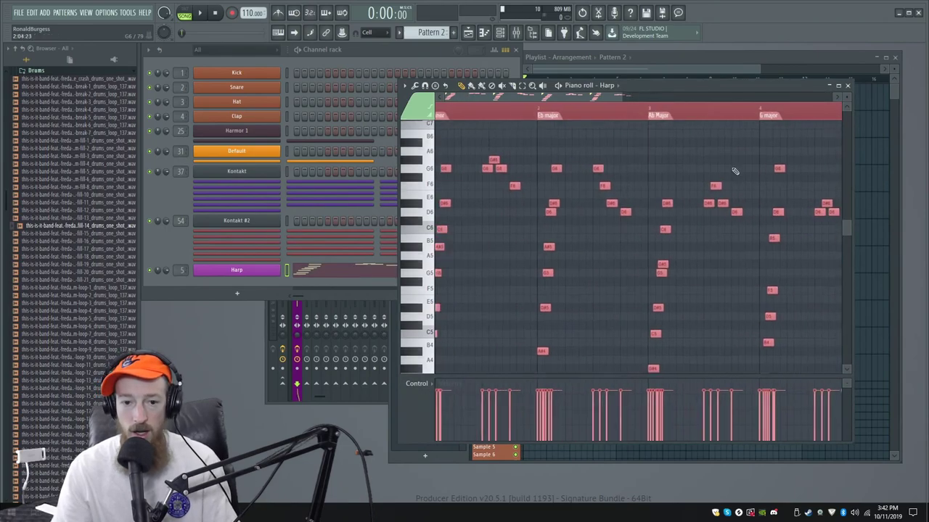
Transpose all harp notes of Pattern 2 down one octave and clear the selection.
{"action": "scroll", "coordinate": [725, 174], "scroll_direction": "down", "scroll_amount": 1}
{"action": "key", "text": "ctrl+Down"}
{"action": "scroll", "coordinate": [529, 228], "scroll_direction": "down", "scroll_amount": 4}
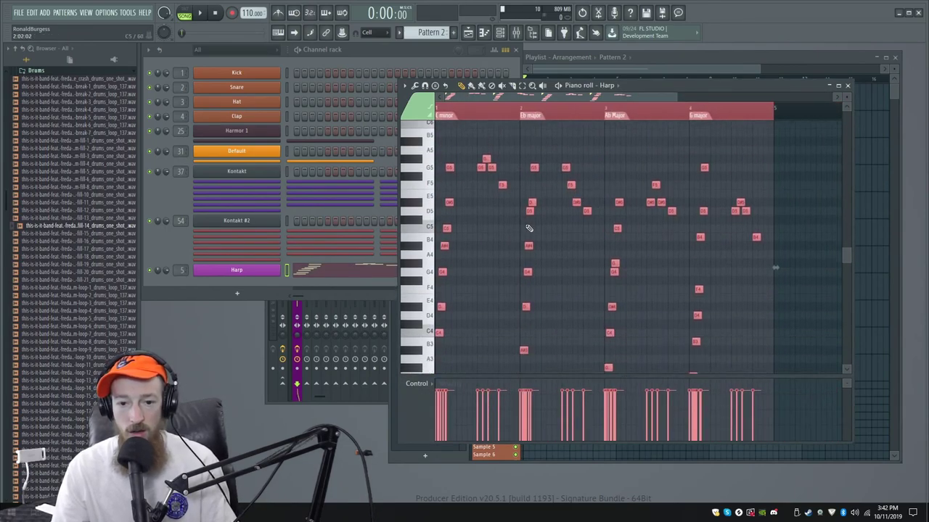
{"action": "left_click", "coordinate": [433, 333]}
{"action": "scroll", "coordinate": [431, 319], "scroll_direction": "down", "scroll_amount": 2}
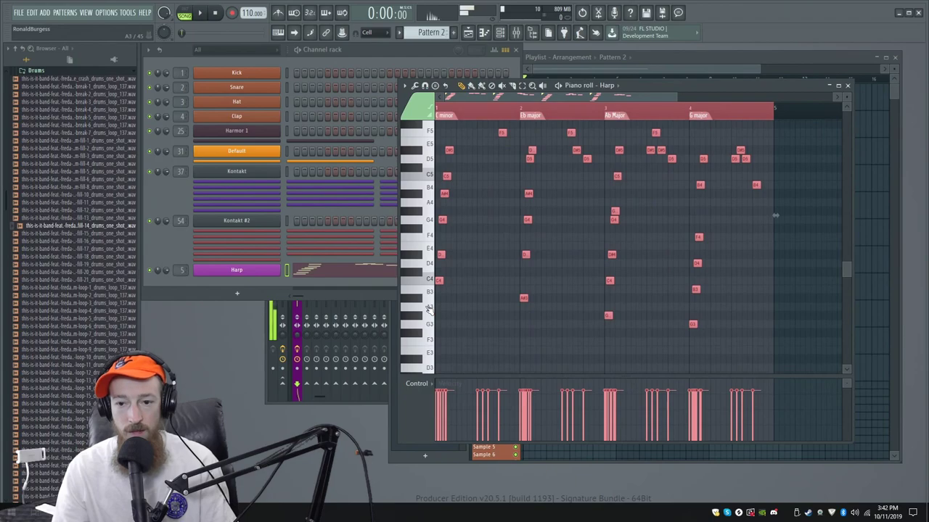
{"action": "scroll", "coordinate": [483, 270], "scroll_direction": "up", "scroll_amount": 3}
{"action": "key", "text": "ctrl+d"}
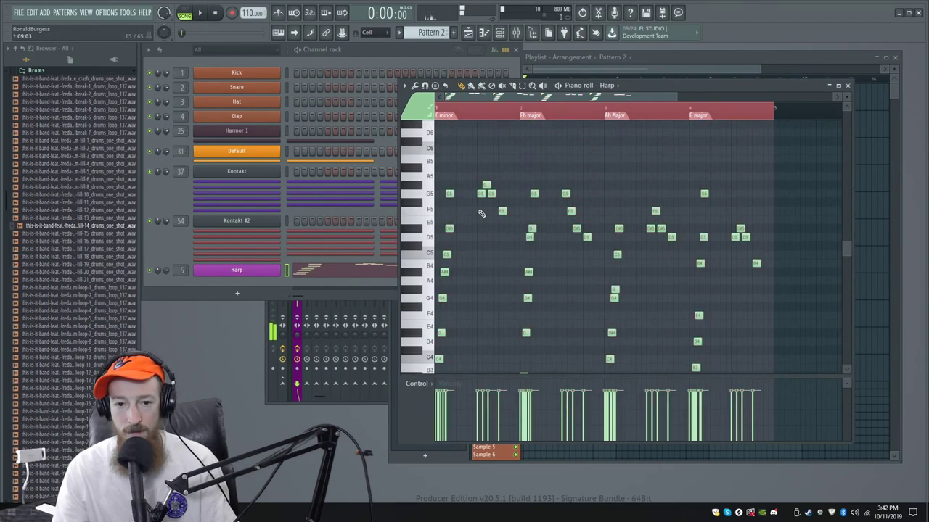
In pattern mode, add two C5 notes followed by a D#5, D5, C5 run after the C minor arpeggio.
{"action": "scroll", "coordinate": [562, 219], "scroll_direction": "up", "scroll_amount": 2}
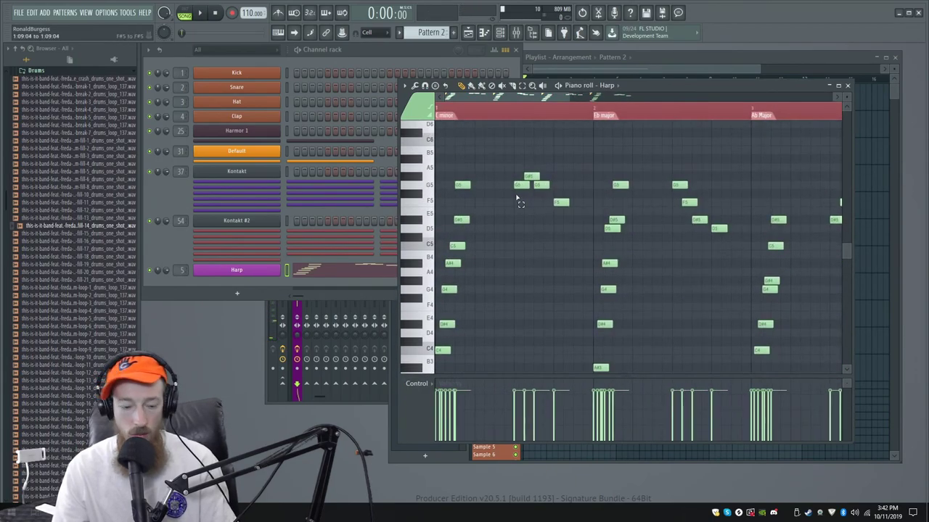
{"action": "key", "text": "space"}
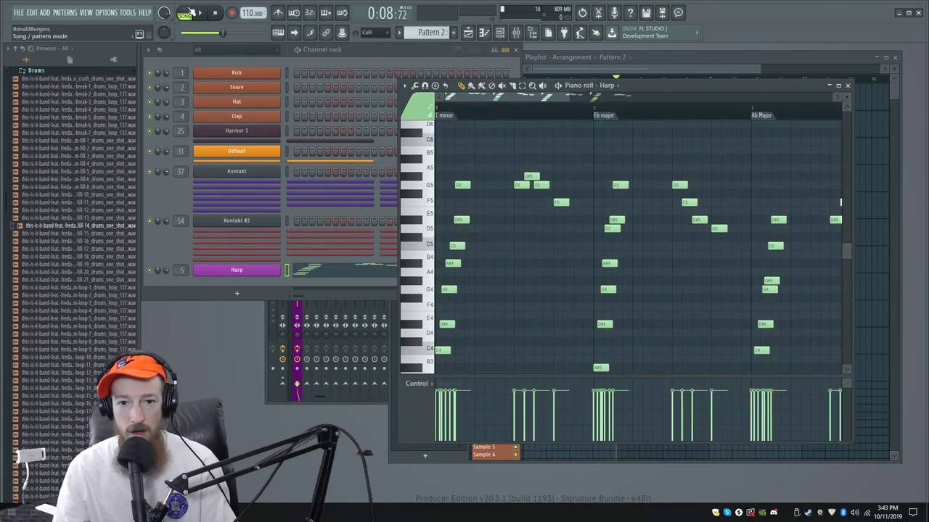
{"action": "key", "text": "space"}
{"action": "left_click", "coordinate": [480, 245]}
{"action": "left_click", "coordinate": [521, 245]}
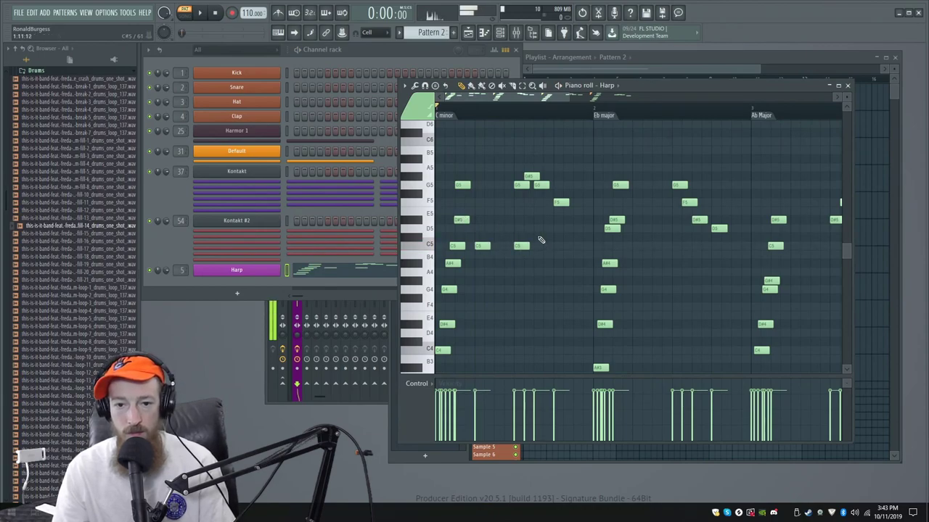
{"action": "left_click_drag", "start_coordinate": [531, 238], "coordinate": [541, 220]}
{"action": "left_click", "coordinate": [551, 228]}
{"action": "left_click", "coordinate": [559, 245]}
Delete the old F5, G5, G#5 and G5 melody notes from the C minor bar and play the pattern.
{"action": "right_click", "coordinate": [559, 203]}
{"action": "right_click", "coordinate": [541, 186]}
{"action": "right_click", "coordinate": [532, 177]}
{"action": "right_click", "coordinate": [521, 185]}
{"action": "key", "text": "space"}
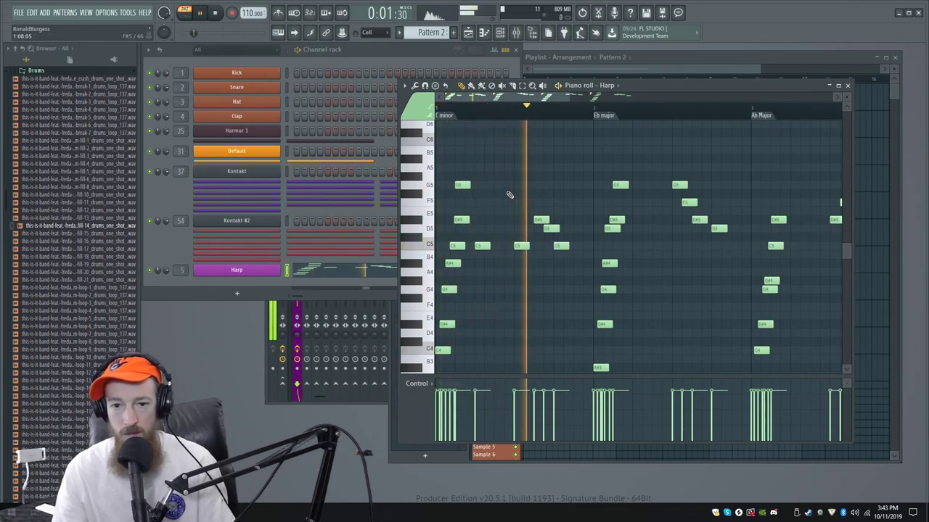
Remove the two leading C5 notes and arrange the C minor melody as two successive D#5, D5, C5 figures.
{"action": "key", "text": "space"}
{"action": "key", "text": "space"}
{"action": "key", "text": "space"}
{"action": "right_click", "coordinate": [482, 245]}
{"action": "right_click", "coordinate": [521, 245]}
{"action": "left_click_drag", "start_coordinate": [537, 219], "coordinate": [540, 245]}
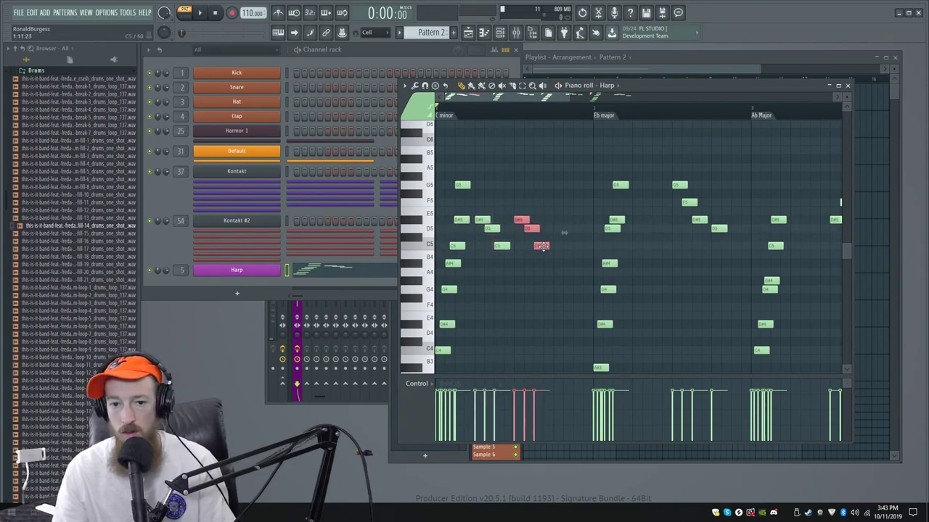
Play the new melody and place a D5 pickup note just before the Eb major bar.
{"action": "key", "text": "space"}
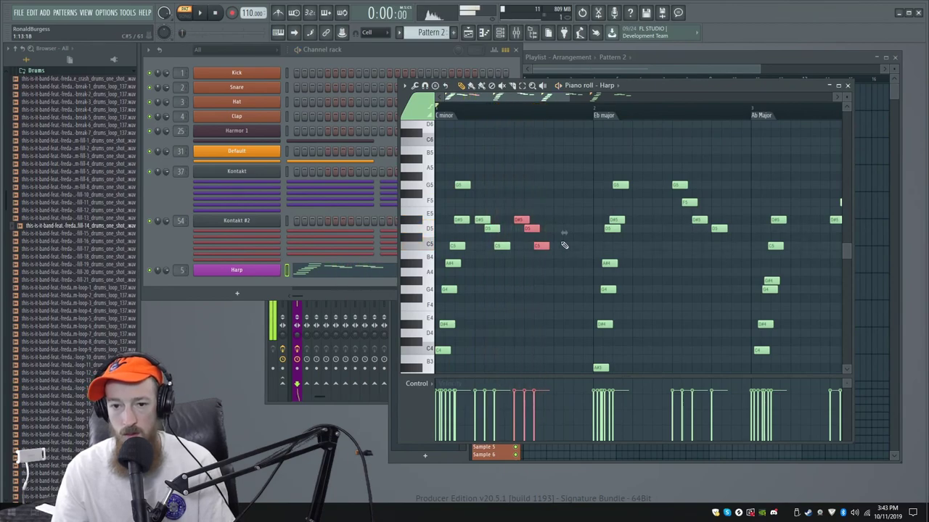
{"action": "key", "text": "space"}
{"action": "left_click", "coordinate": [567, 228]}
{"action": "left_click_drag", "start_coordinate": [568, 229], "coordinate": [579, 229]}
Delete the old melody notes in the Eb major bar and copy the seven-note C minor phrase there.
{"action": "right_click", "coordinate": [680, 185]}
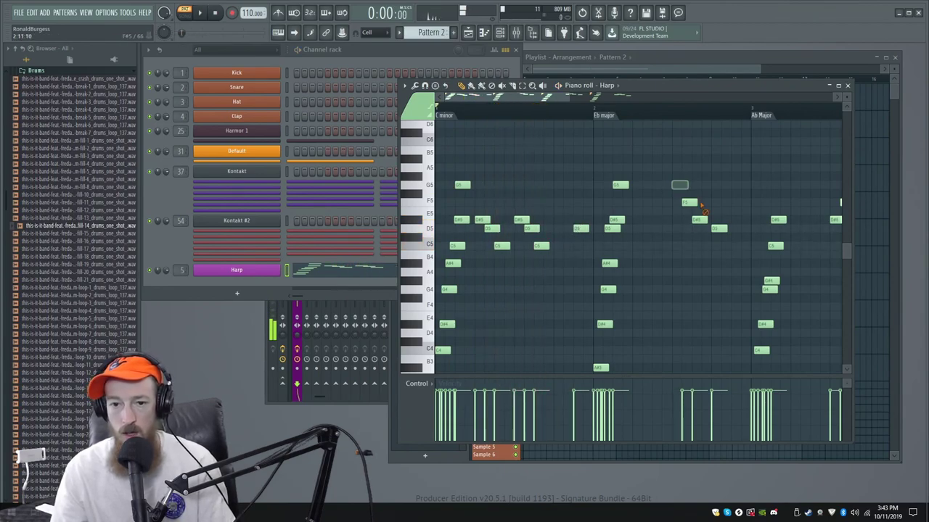
{"action": "right_click", "coordinate": [699, 220]}
{"action": "right_click", "coordinate": [718, 229]}
{"action": "right_click", "coordinate": [689, 202]}
{"action": "left_click_drag", "start_coordinate": [476, 215], "coordinate": [505, 256]}
{"action": "left_click_drag", "start_coordinate": [479, 198], "coordinate": [591, 262]}
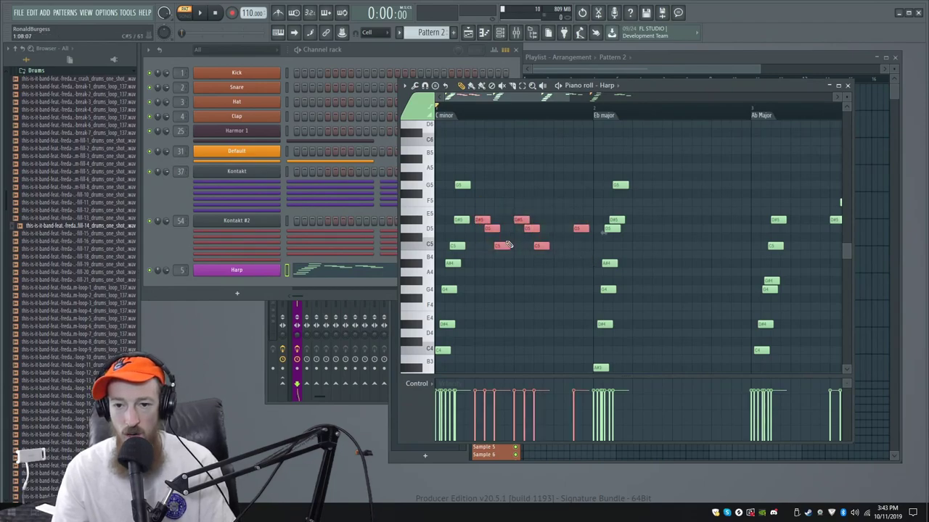
{"action": "left_click_drag", "start_coordinate": [499, 246], "coordinate": [659, 245]}
{"action": "left_click", "coordinate": [661, 176], "text": "ctrl"}
Lower the two C5 notes of the copied Eb major phrase to A#4.
{"action": "scroll", "coordinate": [639, 196], "scroll_direction": "up", "scroll_amount": 2}
{"action": "left_click_drag", "start_coordinate": [628, 186], "coordinate": [530, 190]}
{"action": "left_click_drag", "start_coordinate": [563, 254], "coordinate": [627, 270]}
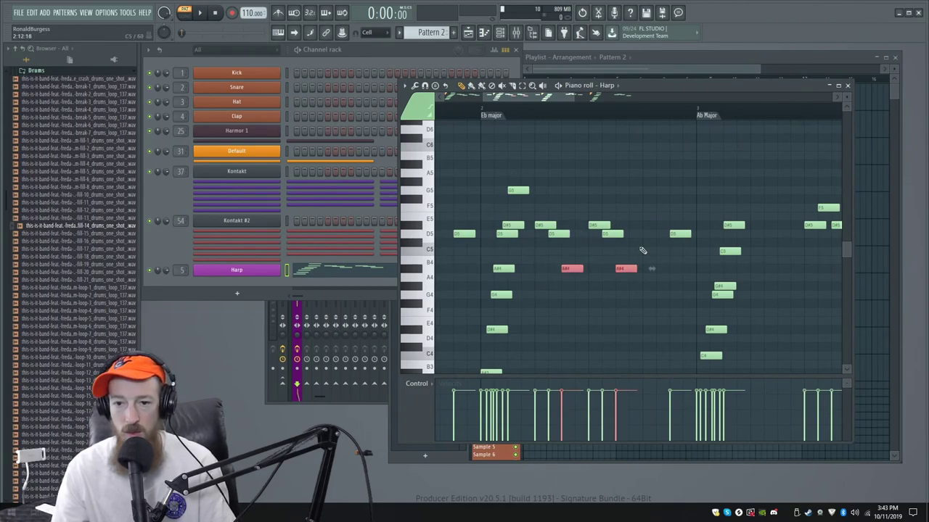
{"action": "left_click", "coordinate": [642, 250]}
Delete the old melody notes in the Ab major bar and copy the Eb major phrase into it.
{"action": "scroll", "coordinate": [587, 207], "scroll_direction": "down", "scroll_amount": 2}
{"action": "right_click", "coordinate": [723, 208]}
{"action": "right_click", "coordinate": [716, 224]}
{"action": "right_click", "coordinate": [730, 225]}
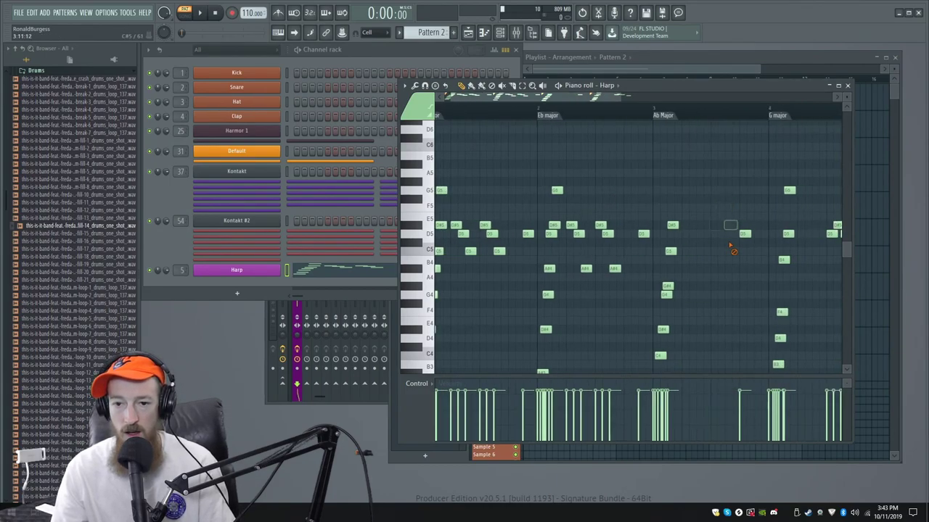
{"action": "right_click", "coordinate": [741, 235]}
{"action": "left_click_drag", "start_coordinate": [575, 204], "coordinate": [646, 290]}
{"action": "left_click_drag", "start_coordinate": [590, 243], "coordinate": [692, 242]}
{"action": "key", "text": "ctrl+d"}
Fit the copied phrase to Ab major by lowering its A#4 notes to G#4 and its D5 notes to C5.
{"action": "scroll", "coordinate": [695, 249], "scroll_direction": "up", "scroll_amount": 4}
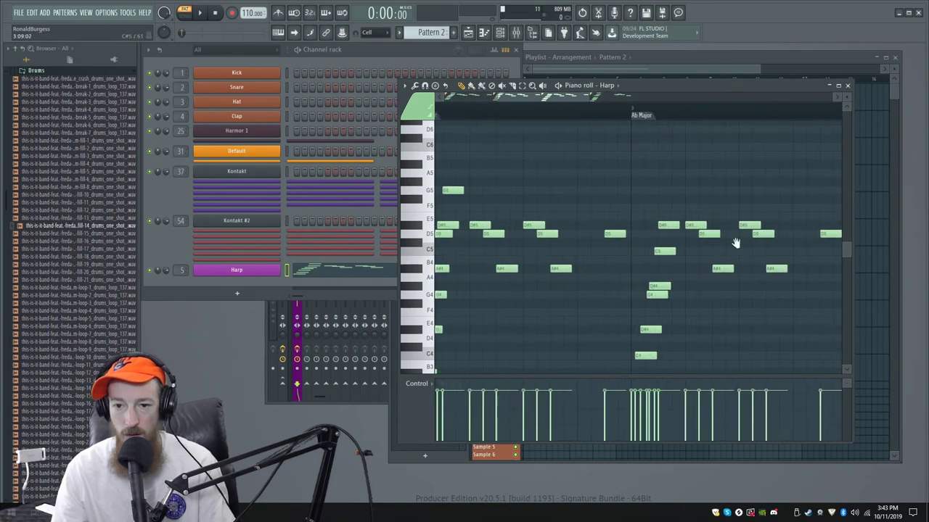
{"action": "left_click_drag", "start_coordinate": [624, 260], "coordinate": [690, 297]}
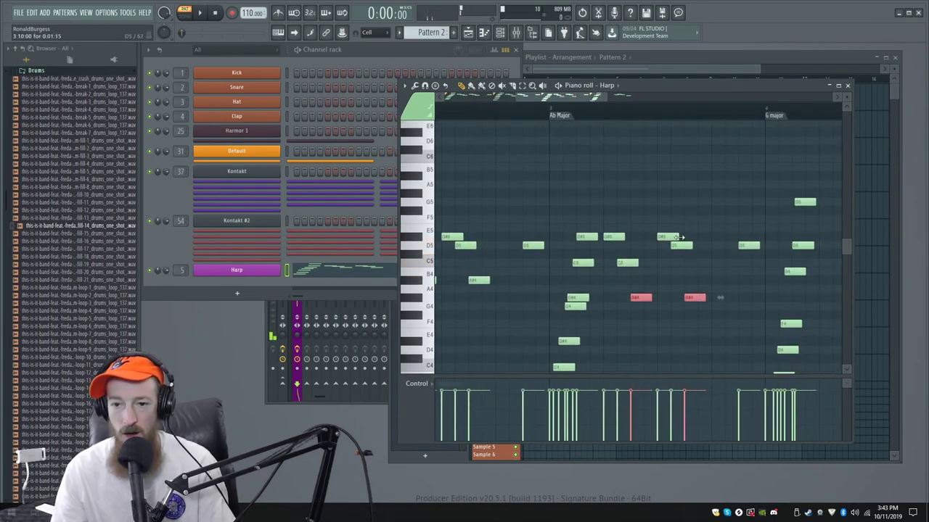
{"action": "left_click_drag", "start_coordinate": [678, 246], "coordinate": [657, 251]}
{"action": "scroll", "coordinate": [682, 250], "scroll_direction": "down", "scroll_amount": 3}
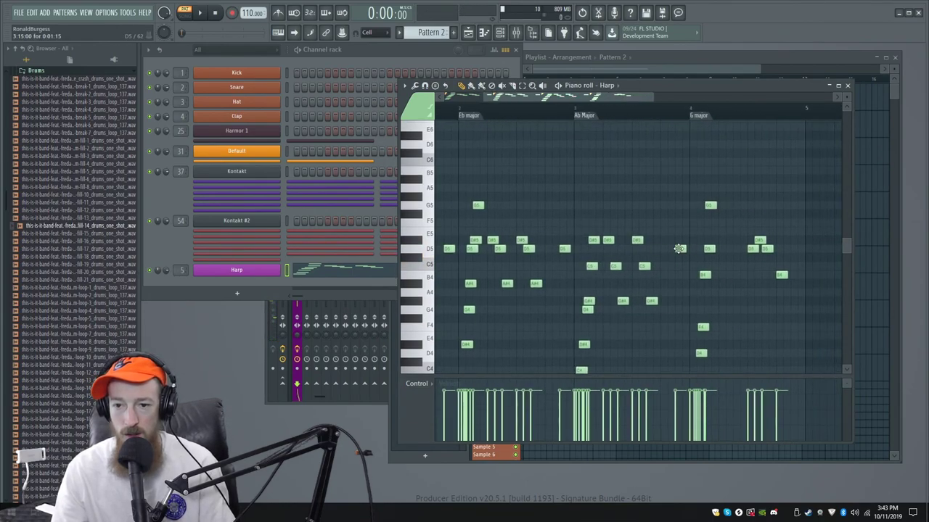
{"action": "left_click_drag", "start_coordinate": [679, 249], "coordinate": [679, 267]}
Delete the old melody notes in the G major bar and copy the Ab major phrase into it.
{"action": "left_click_drag", "start_coordinate": [728, 253], "coordinate": [680, 250]}
{"action": "right_click", "coordinate": [712, 239]}
{"action": "right_click", "coordinate": [705, 247]}
{"action": "right_click", "coordinate": [720, 247]}
{"action": "right_click", "coordinate": [734, 273]}
{"action": "left_click_drag", "start_coordinate": [558, 227], "coordinate": [648, 319]}
{"action": "left_click_drag", "start_coordinate": [576, 298], "coordinate": [690, 299]}
Fit the copied phrase to G major by lowering D#5 notes to D5, C5 notes to B4 and G#4 notes to F4.
{"action": "scroll", "coordinate": [689, 304], "scroll_direction": "up", "scroll_amount": 2}
{"action": "left_click_drag", "start_coordinate": [668, 238], "coordinate": [722, 252]}
{"action": "left_click_drag", "start_coordinate": [671, 269], "coordinate": [733, 274]}
{"action": "left_click_drag", "start_coordinate": [798, 264], "coordinate": [794, 273]}
{"action": "left_click_drag", "start_coordinate": [778, 305], "coordinate": [696, 325]}
{"action": "scroll", "coordinate": [712, 320], "scroll_direction": "down", "scroll_amount": 5}
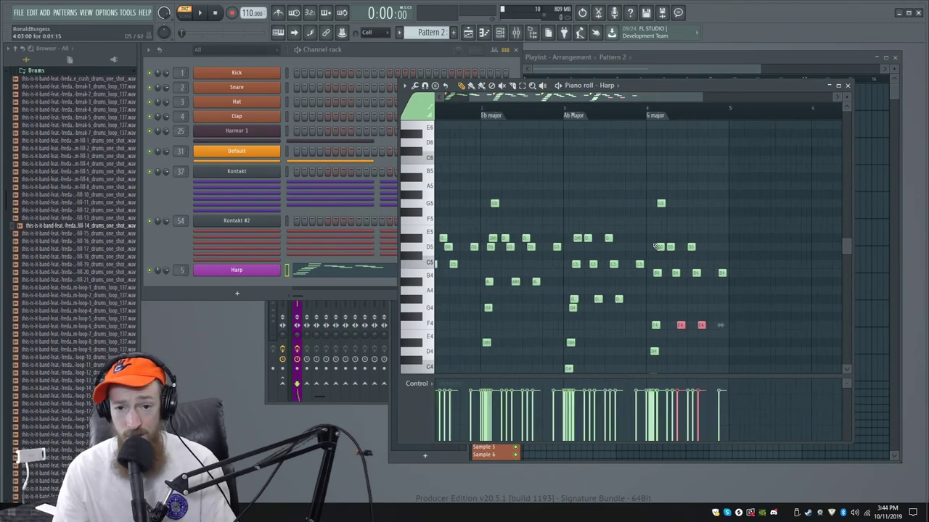
Play back the revised Pattern 2, then close the piano roll and return to the playlist.
{"action": "left_click_drag", "start_coordinate": [702, 238], "coordinate": [745, 228]}
{"action": "key", "text": "space"}
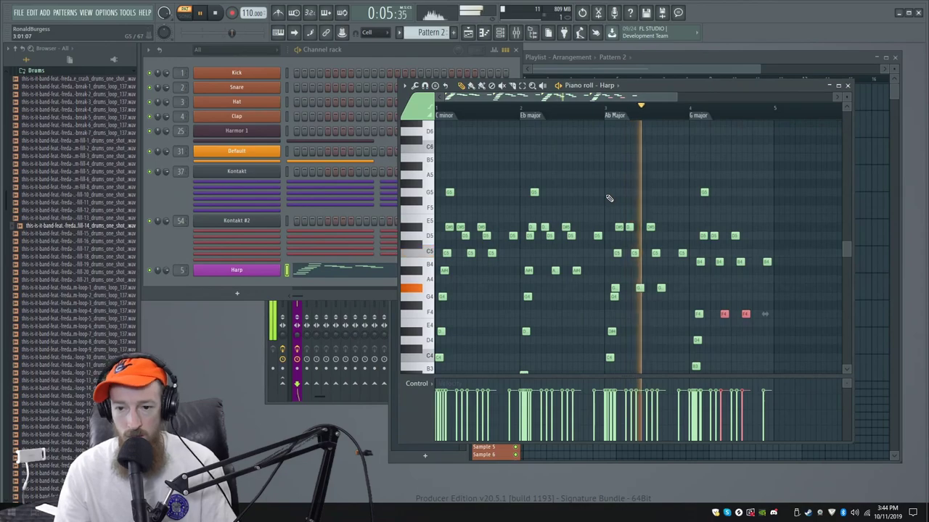
{"action": "scroll", "coordinate": [617, 189], "scroll_direction": "down", "scroll_amount": 1}
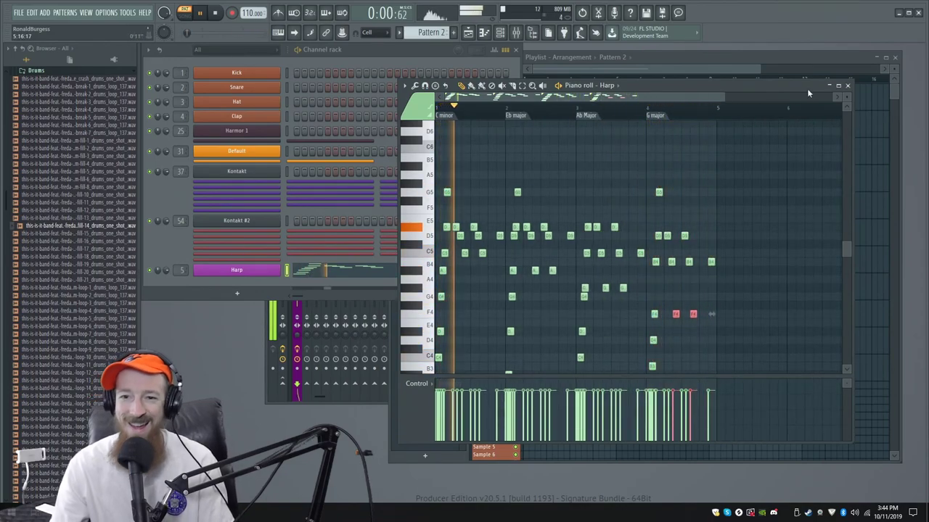
{"action": "key", "text": "space"}
{"action": "left_click", "coordinate": [846, 86]}
{"action": "left_click", "coordinate": [658, 62]}
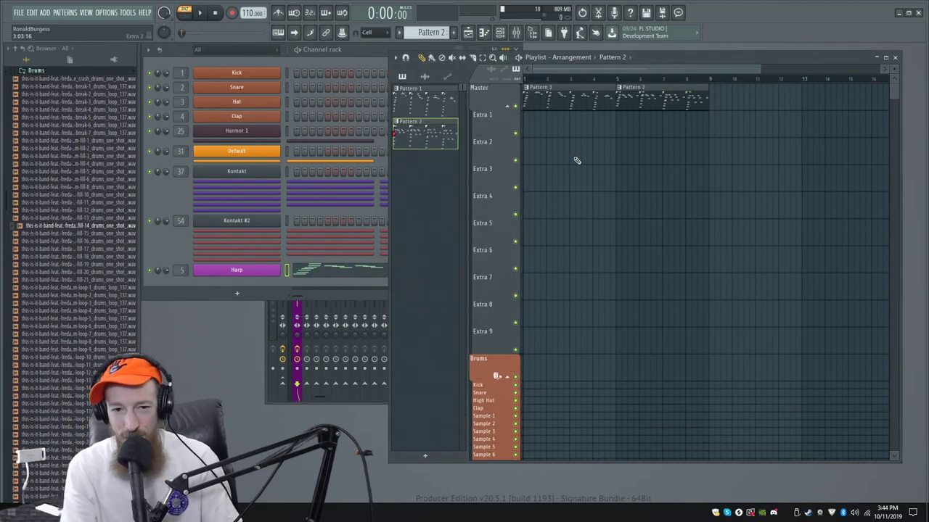
Save the project as "Harp Thing 3".
{"action": "key", "text": "ctrl+s"}
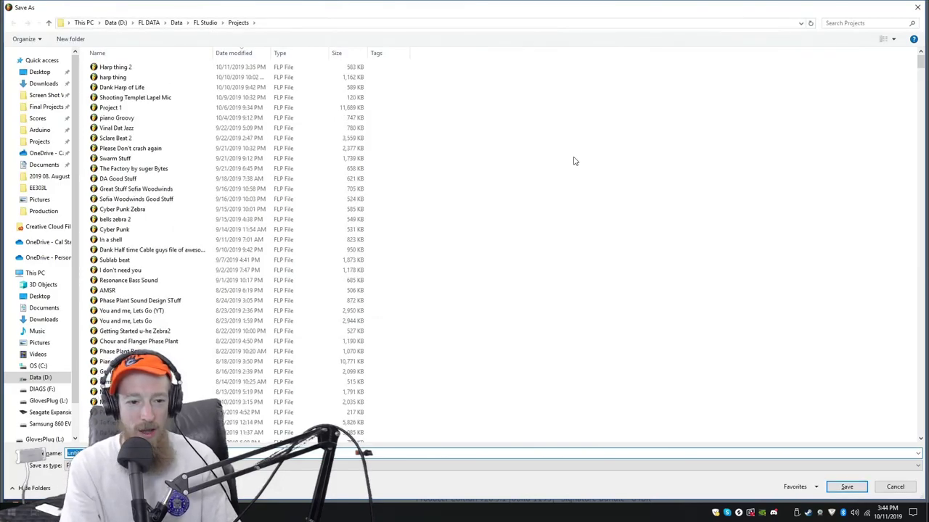
{"action": "type", "text": "Harp"}
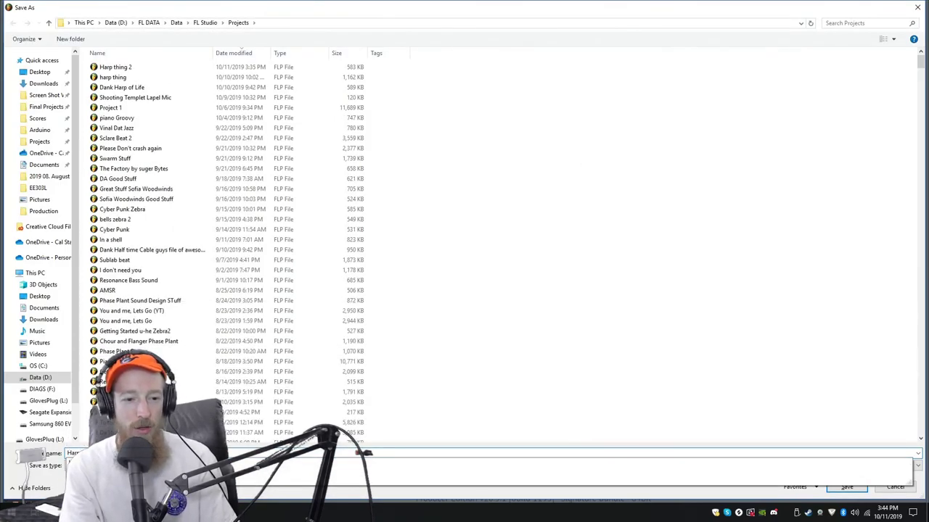
{"action": "type", "text": " Thing 3"}
{"action": "key", "text": "Return"}
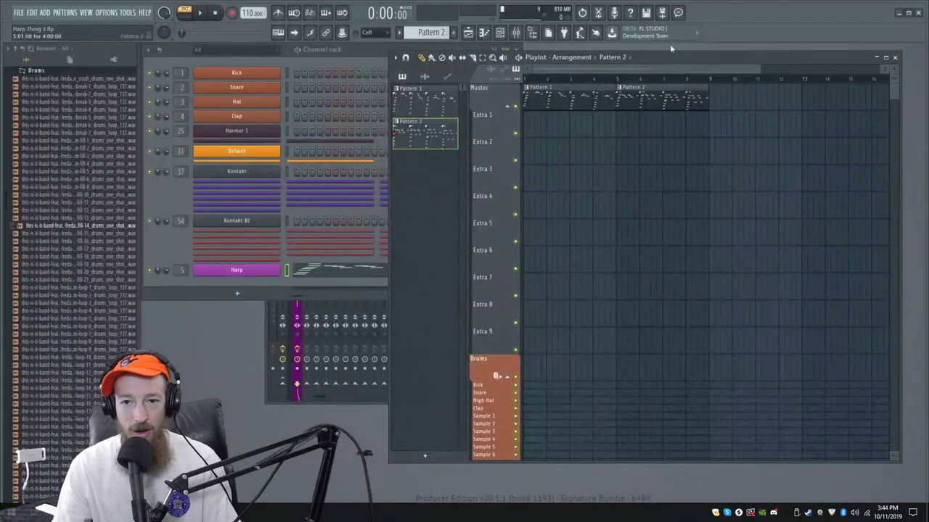
Collapse the Drums sample folder and set the song playback position to bar 5, where Pattern 2 starts.
{"action": "left_click", "coordinate": [180, 250]}
{"action": "left_click", "coordinate": [79, 72]}
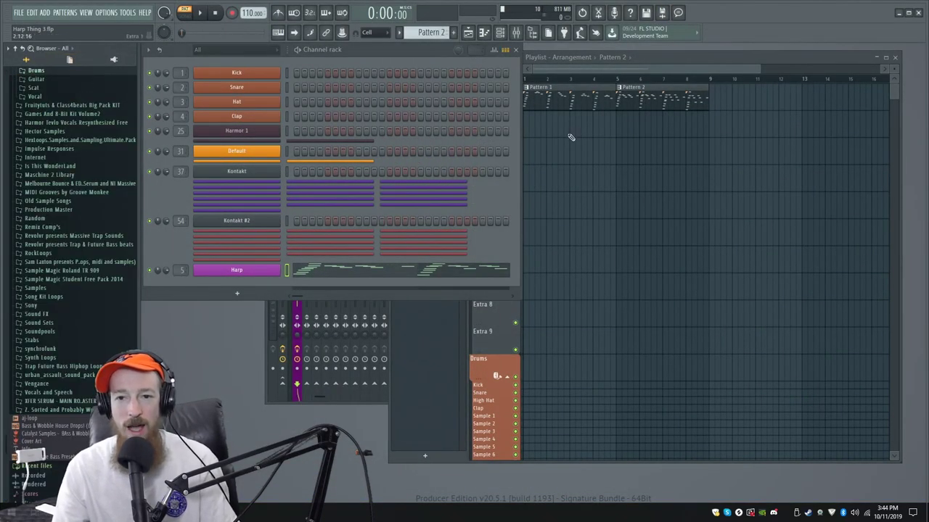
{"action": "left_click", "coordinate": [617, 75]}
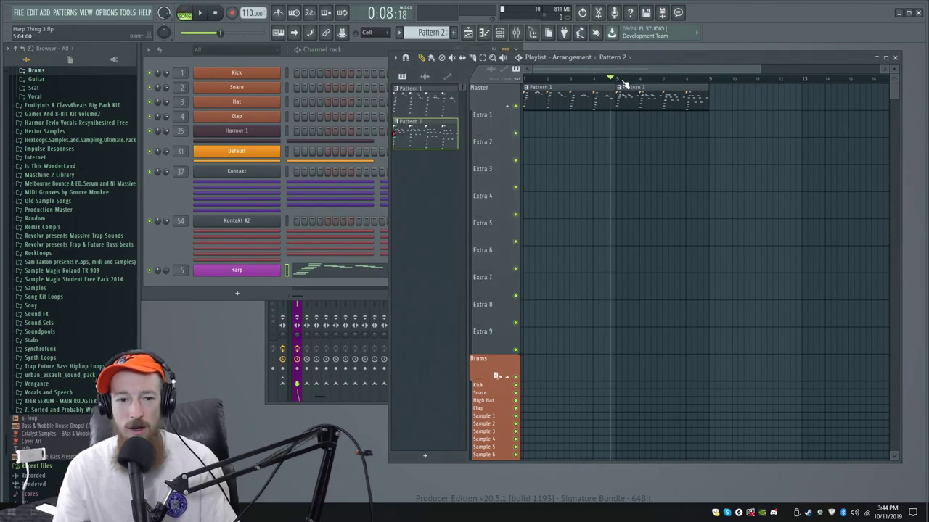
{"action": "left_click", "coordinate": [618, 78]}
Add a Battery 4 channel to the project and move its plugin window clear of the screen's lower edge.
{"action": "left_click", "coordinate": [180, 244]}
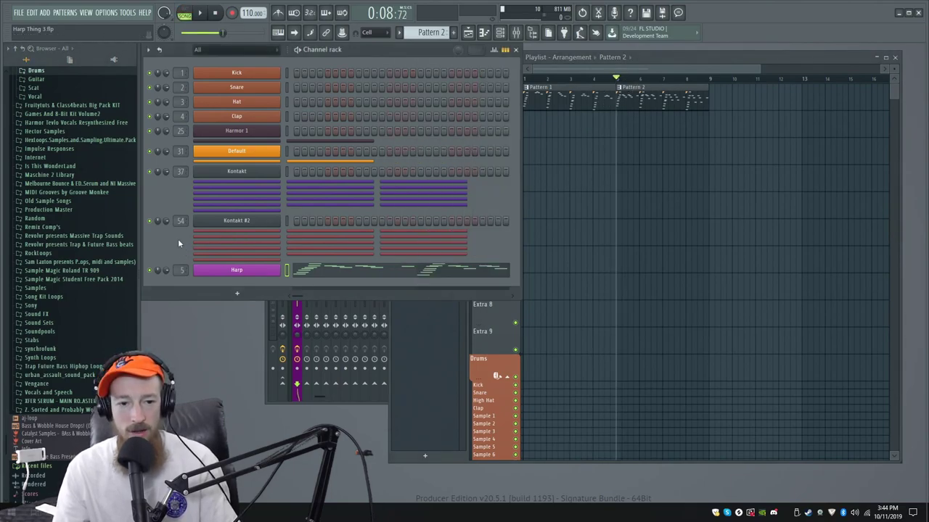
{"action": "key", "text": "F8"}
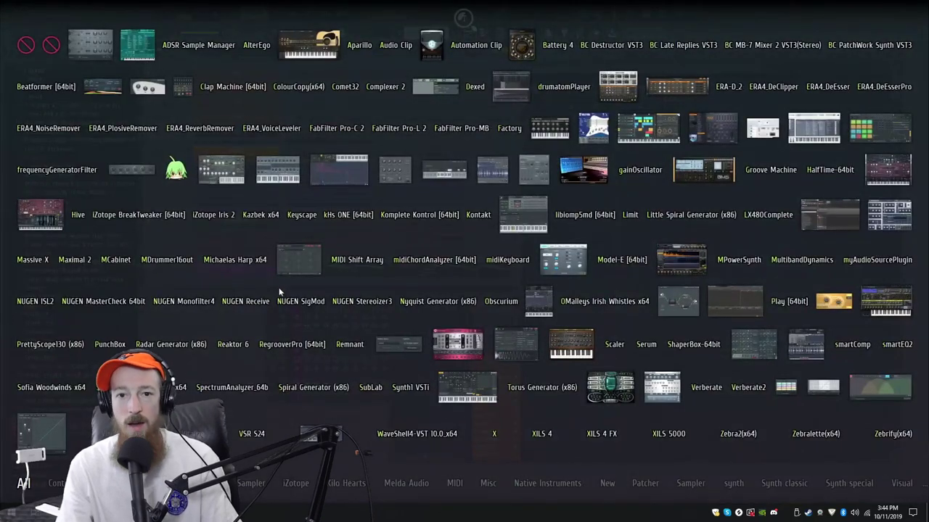
{"action": "type", "text": "batter"}
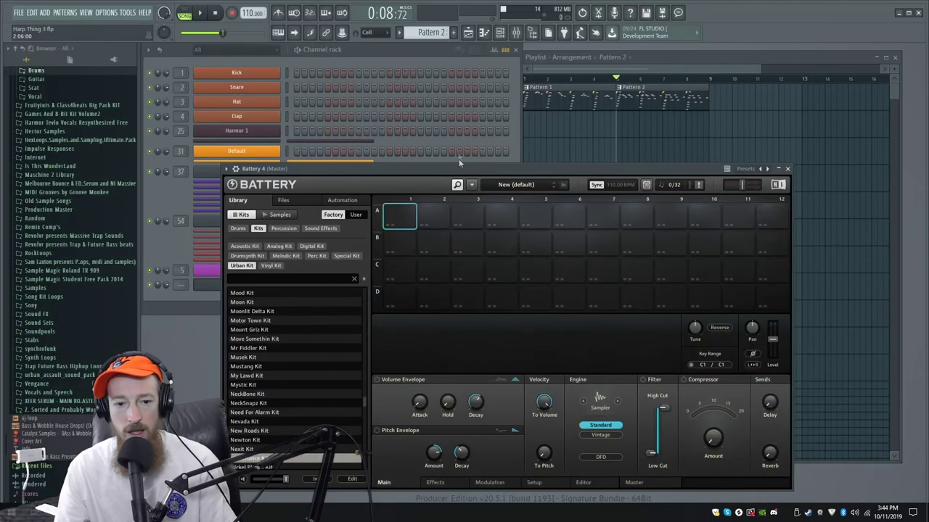
{"action": "left_click_drag", "start_coordinate": [466, 169], "coordinate": [515, 115]}
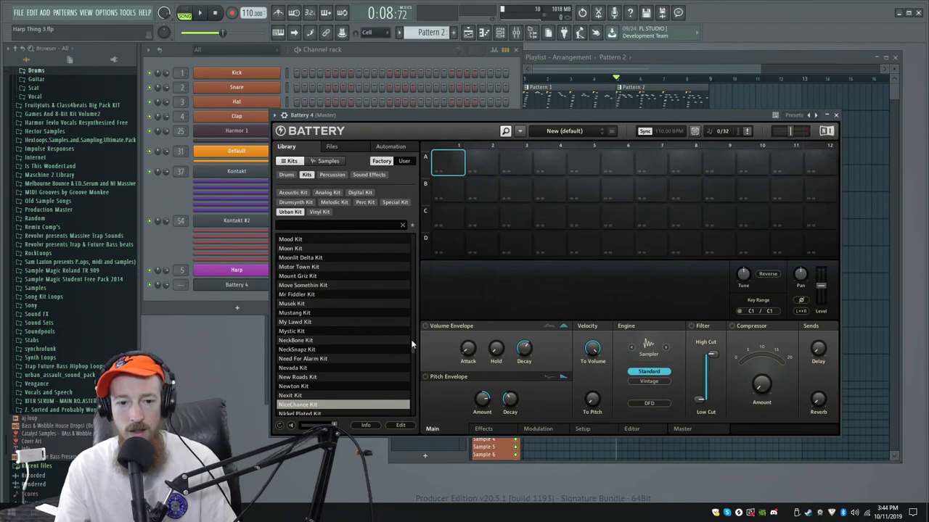
Load the Rugged N Raw Kit in Battery 4 and audition its kick, clap and hi-hat cells.
{"action": "scroll", "coordinate": [413, 364], "scroll_direction": "down", "scroll_amount": 10}
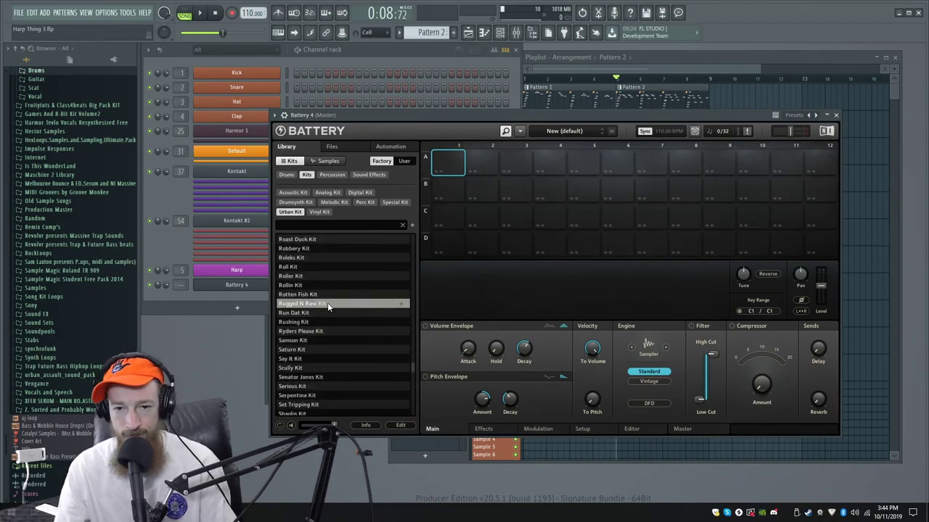
{"action": "double_click", "coordinate": [327, 304]}
{"action": "left_click", "coordinate": [471, 167]}
{"action": "left_click", "coordinate": [474, 181]}
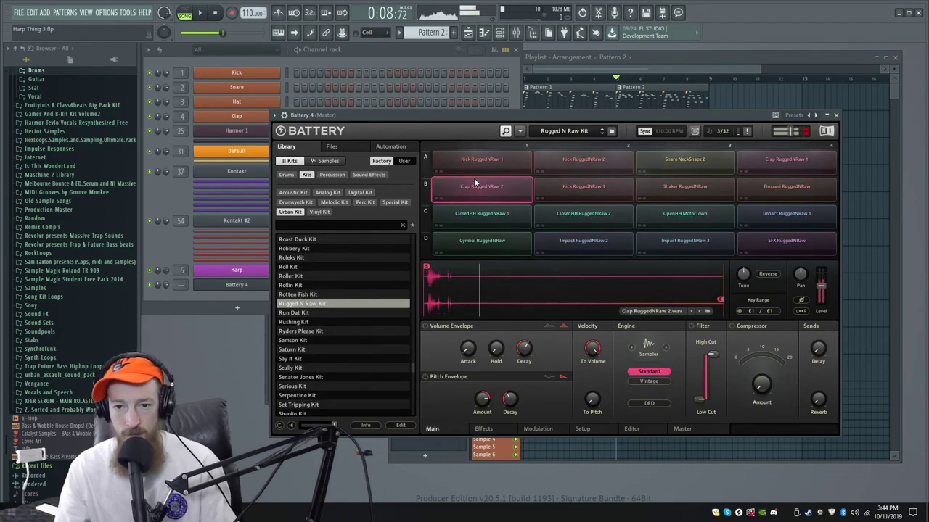
{"action": "left_click", "coordinate": [479, 157]}
{"action": "left_click", "coordinate": [479, 164]}
{"action": "left_click", "coordinate": [557, 160]}
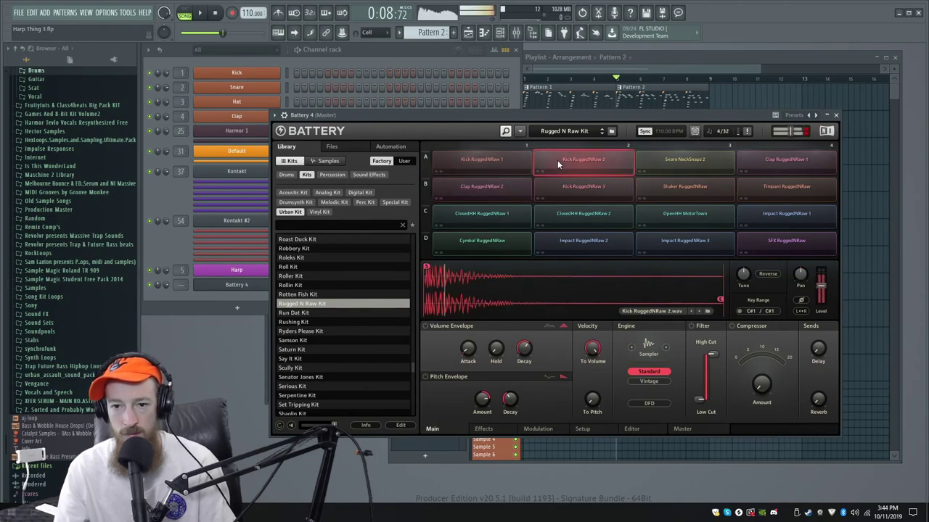
{"action": "left_click", "coordinate": [561, 186]}
{"action": "left_click", "coordinate": [569, 193]}
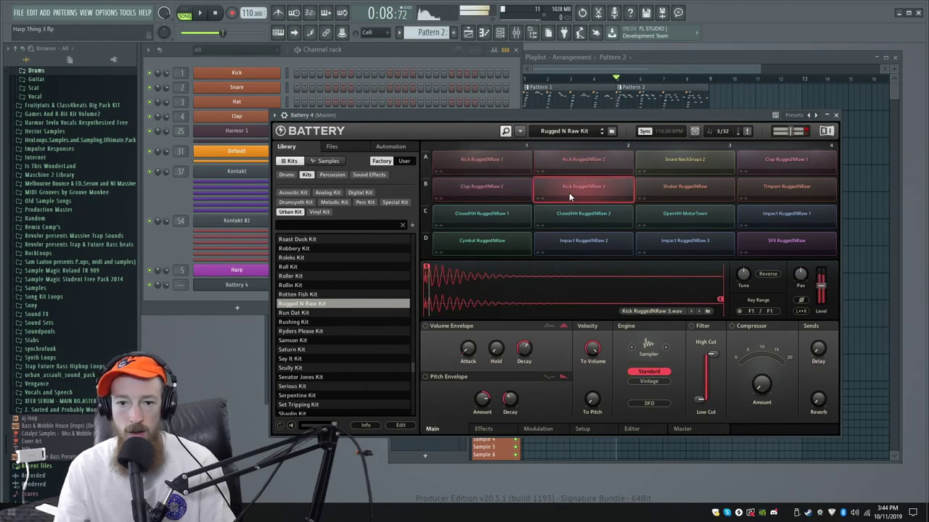
{"action": "left_click", "coordinate": [492, 217]}
{"action": "left_click", "coordinate": [563, 218]}
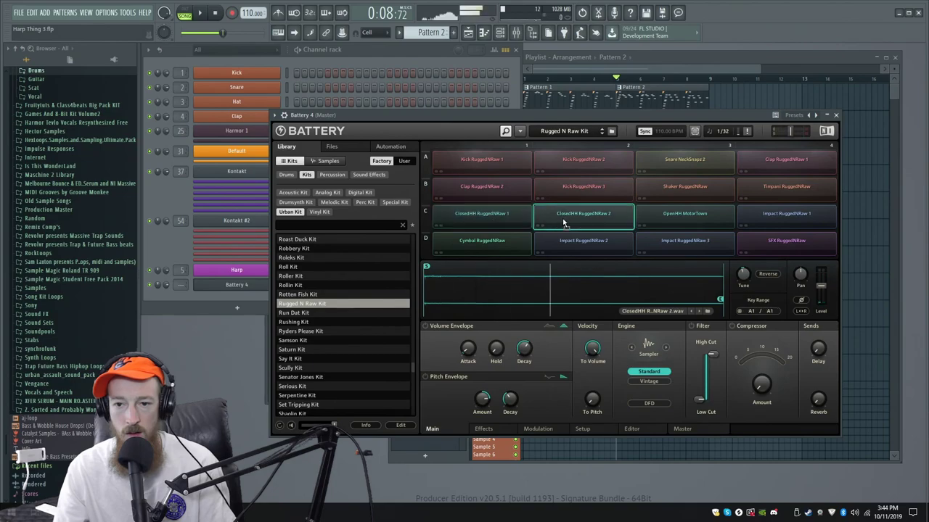
{"action": "left_click", "coordinate": [704, 214]}
{"action": "left_click", "coordinate": [481, 217]}
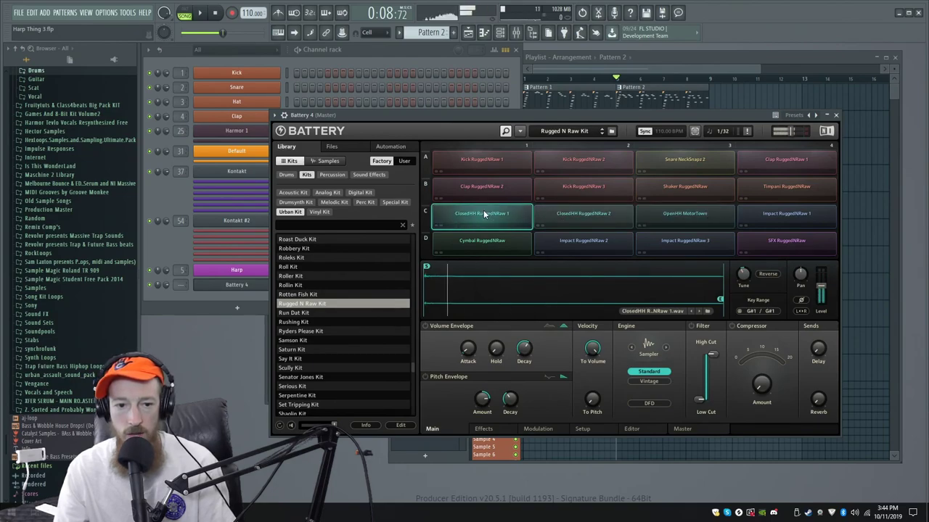
Load the Run Dat Kit and audition its kick, snare and snap cells.
{"action": "left_click", "coordinate": [299, 313]}
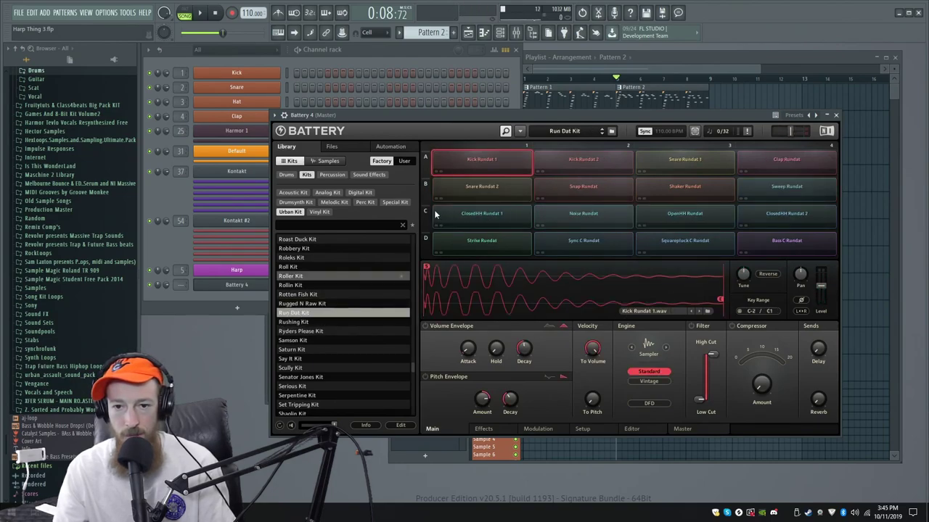
{"action": "left_click", "coordinate": [562, 163]}
{"action": "left_click", "coordinate": [494, 190]}
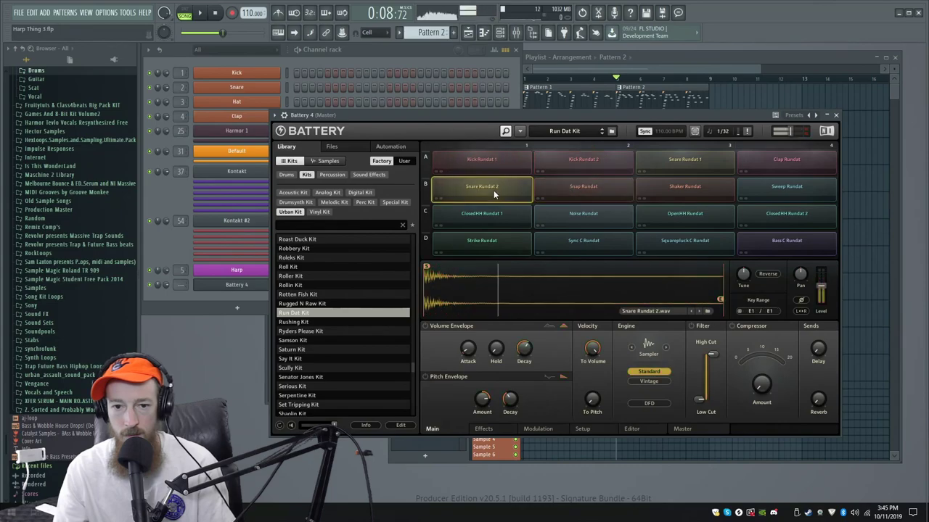
{"action": "left_click", "coordinate": [515, 158]}
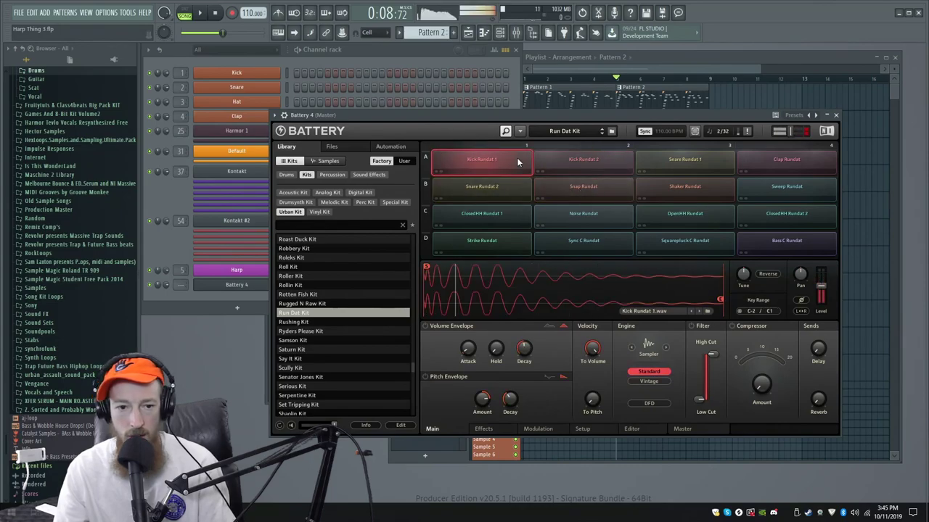
{"action": "left_click", "coordinate": [585, 188]}
Load the Rushing Kit and the Samson Kit in turn, auditioning a kick from each.
{"action": "left_click", "coordinate": [320, 325]}
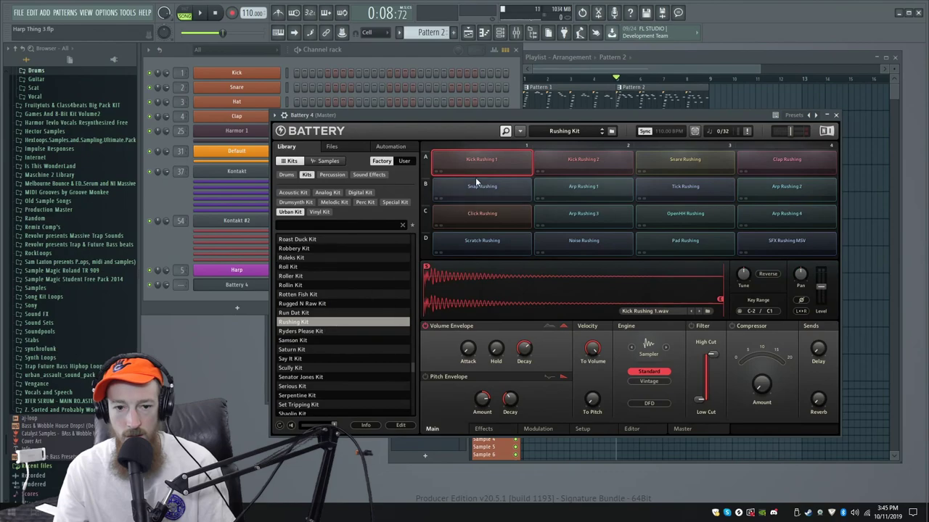
{"action": "left_click", "coordinate": [480, 168]}
{"action": "left_click", "coordinate": [319, 340]}
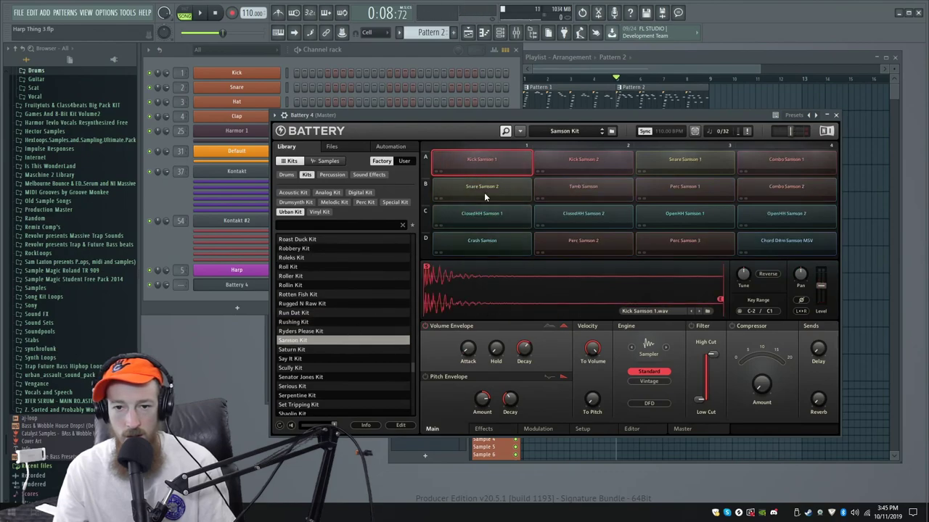
{"action": "left_click", "coordinate": [592, 166]}
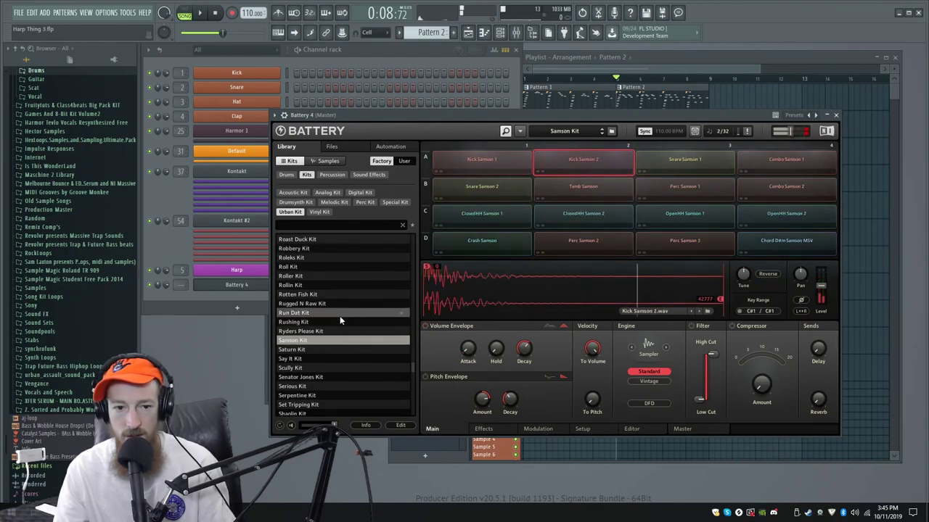
Load the Saturn Kit and audition its two closed hi-hats and the snap cell.
{"action": "scroll", "coordinate": [326, 330], "scroll_direction": "down", "scroll_amount": 1}
{"action": "left_click", "coordinate": [319, 340]}
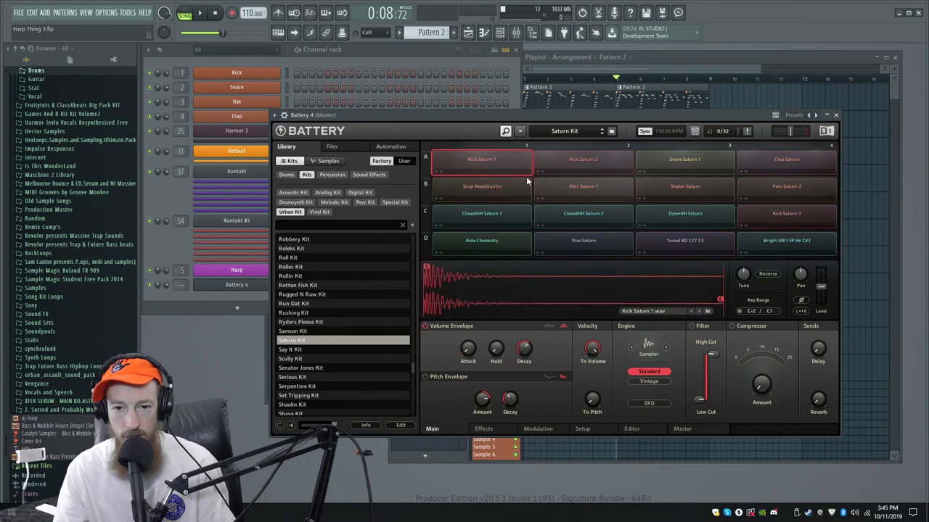
{"action": "left_click", "coordinate": [478, 217]}
{"action": "left_click", "coordinate": [494, 192]}
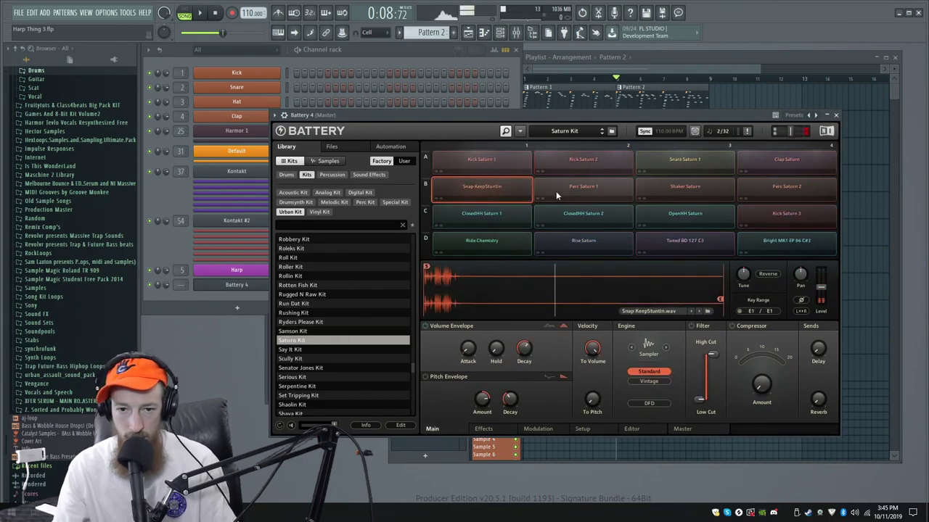
{"action": "left_click", "coordinate": [560, 223]}
Open the Battery 4 channel's piano roll and place a C3 kick note at the start of bar 1.
{"action": "left_click", "coordinate": [214, 294]}
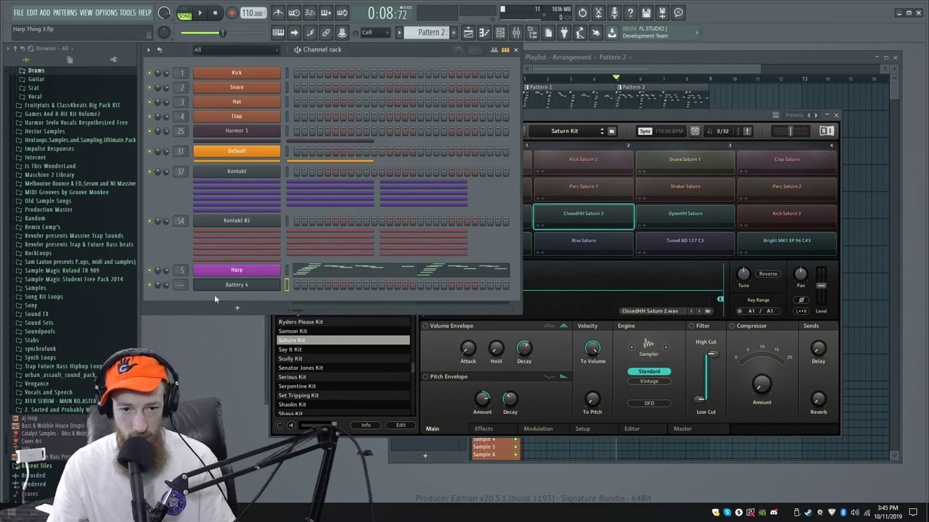
{"action": "right_click", "coordinate": [249, 289]}
{"action": "left_click", "coordinate": [301, 294]}
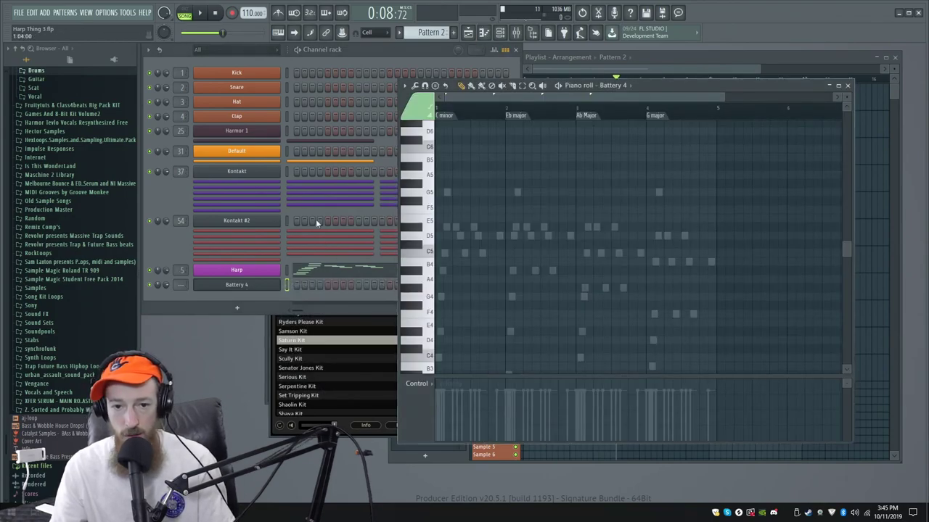
{"action": "scroll", "coordinate": [454, 224], "scroll_direction": "up", "scroll_amount": 3}
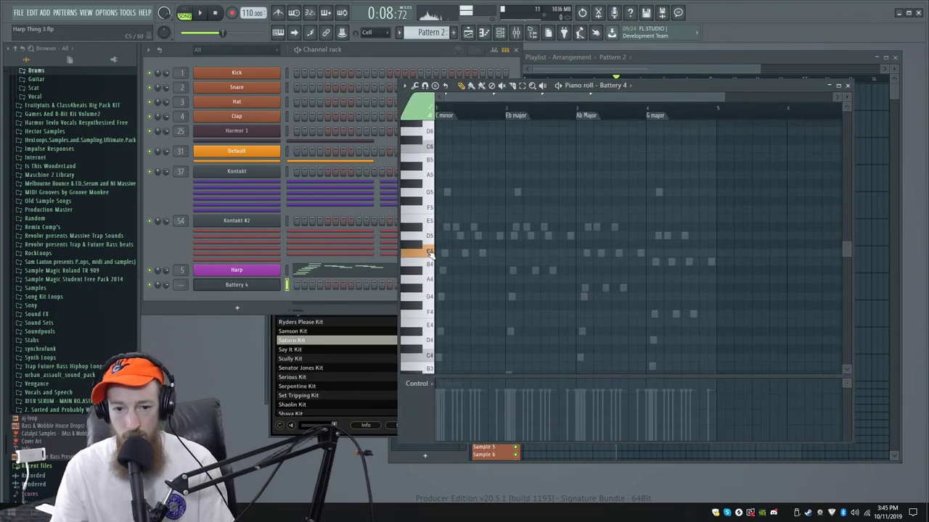
{"action": "scroll", "coordinate": [420, 290], "scroll_direction": "down", "scroll_amount": 3}
{"action": "scroll", "coordinate": [428, 308], "scroll_direction": "down", "scroll_amount": 5}
{"action": "left_click", "coordinate": [434, 334]}
{"action": "left_click", "coordinate": [437, 331]}
{"action": "scroll", "coordinate": [447, 319], "scroll_direction": "up", "scroll_amount": 4}
{"action": "scroll", "coordinate": [471, 312], "scroll_direction": "down", "scroll_amount": 1}
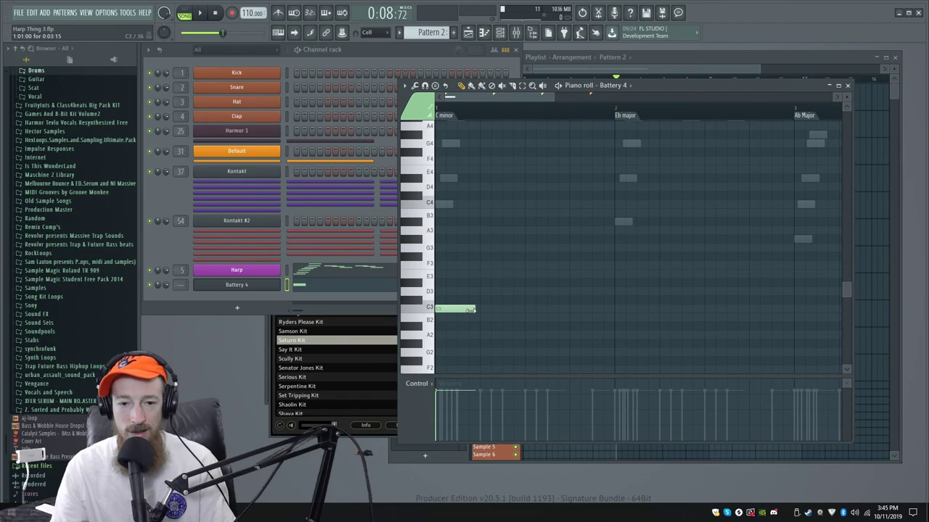
{"action": "scroll", "coordinate": [447, 293], "scroll_direction": "down", "scroll_amount": 2}
{"action": "scroll", "coordinate": [471, 286], "scroll_direction": "down", "scroll_amount": 1}
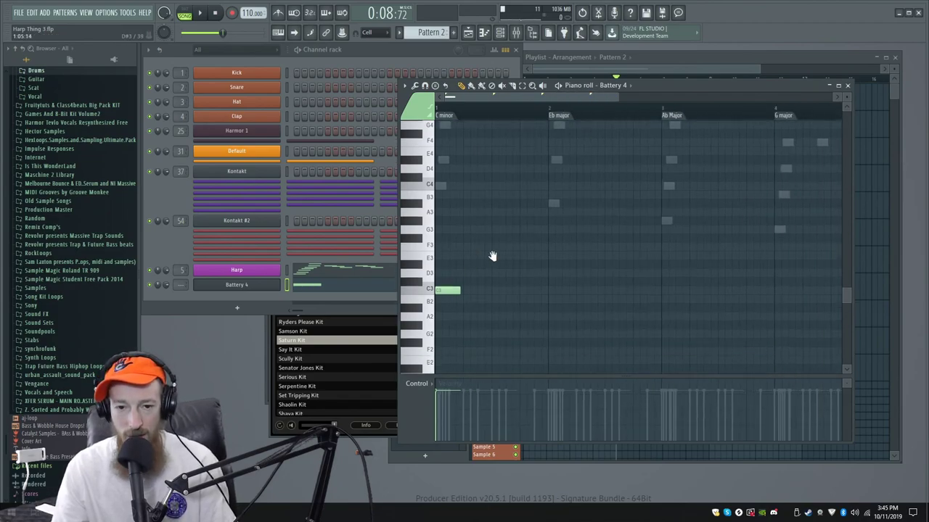
Audition the drum keys and playback, and stack D3 and D#3 notes on step 5 of bar 1.
{"action": "left_click", "coordinate": [413, 280]}
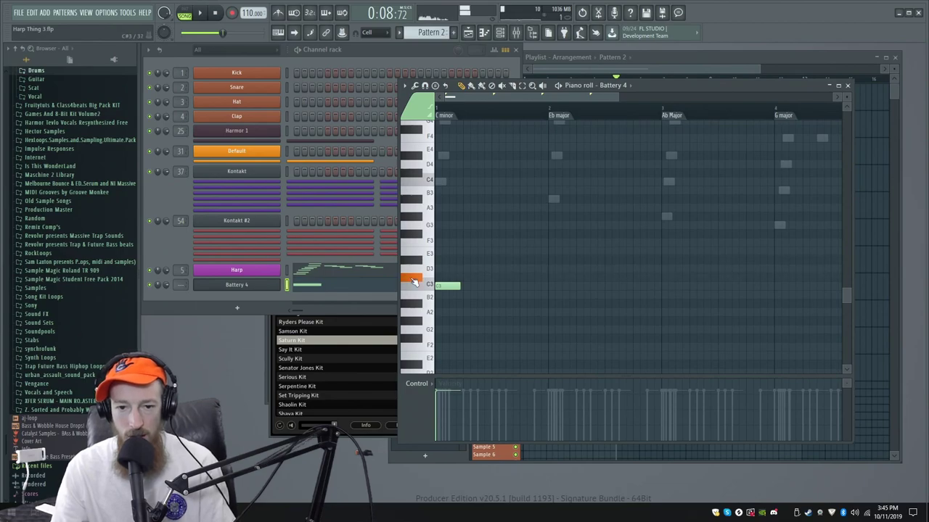
{"action": "scroll", "coordinate": [473, 280], "scroll_direction": "up", "scroll_amount": 2}
{"action": "key", "text": "space"}
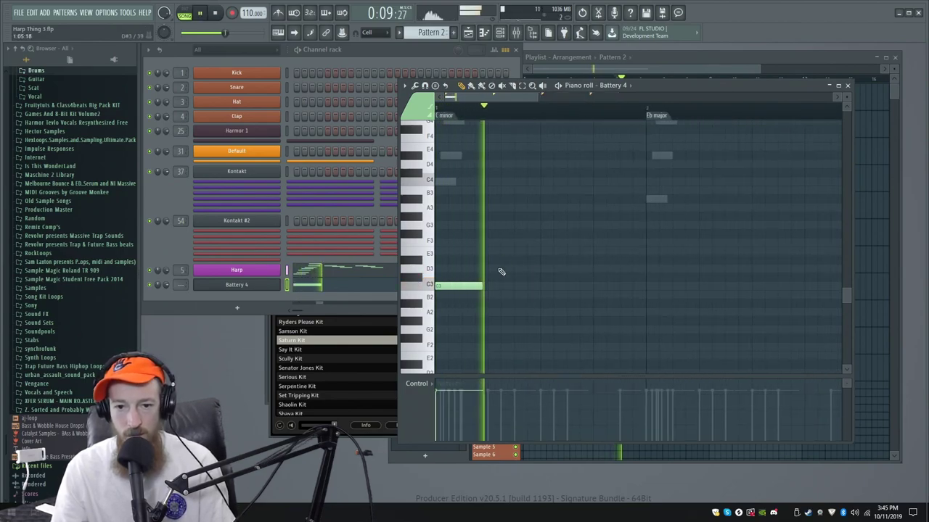
{"action": "left_click", "coordinate": [510, 261]}
{"action": "key", "text": "space"}
{"action": "key", "text": "space"}
{"action": "key", "text": "space"}
{"action": "left_click", "coordinate": [500, 268]}
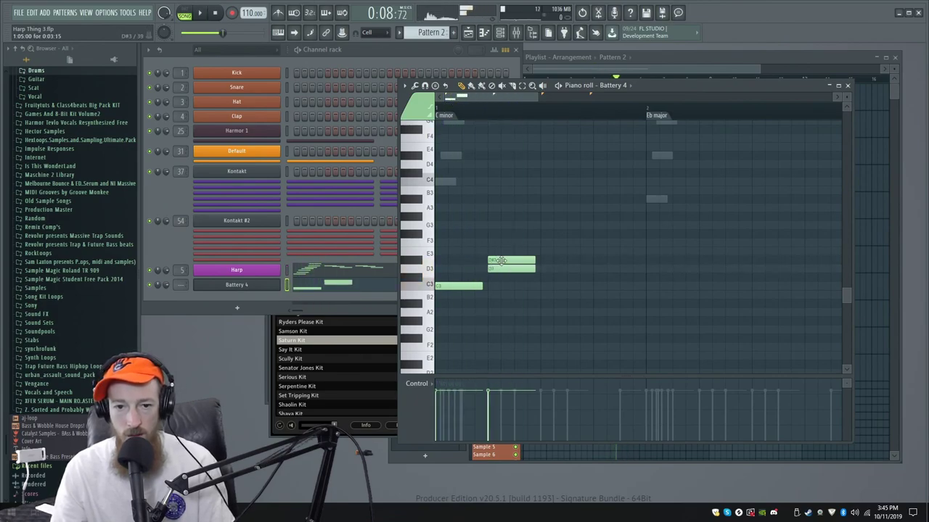
Audition keys to find a hi-hat and place short A3 notes on steps 3, 7, 11 and 15 of bar 1.
{"action": "left_click", "coordinate": [443, 225]}
{"action": "right_click", "coordinate": [459, 226]}
{"action": "left_click", "coordinate": [428, 242]}
{"action": "left_click", "coordinate": [417, 235]}
{"action": "left_click", "coordinate": [420, 254]}
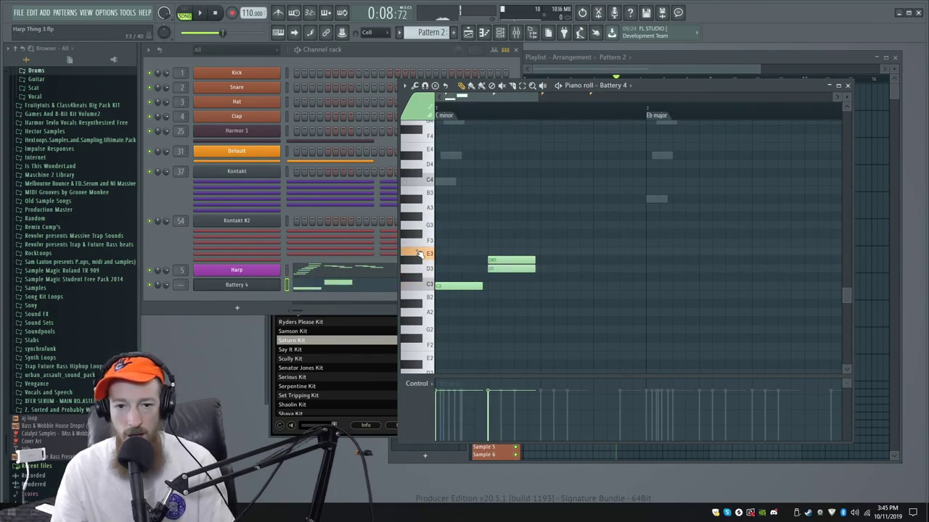
{"action": "left_click", "coordinate": [425, 213]}
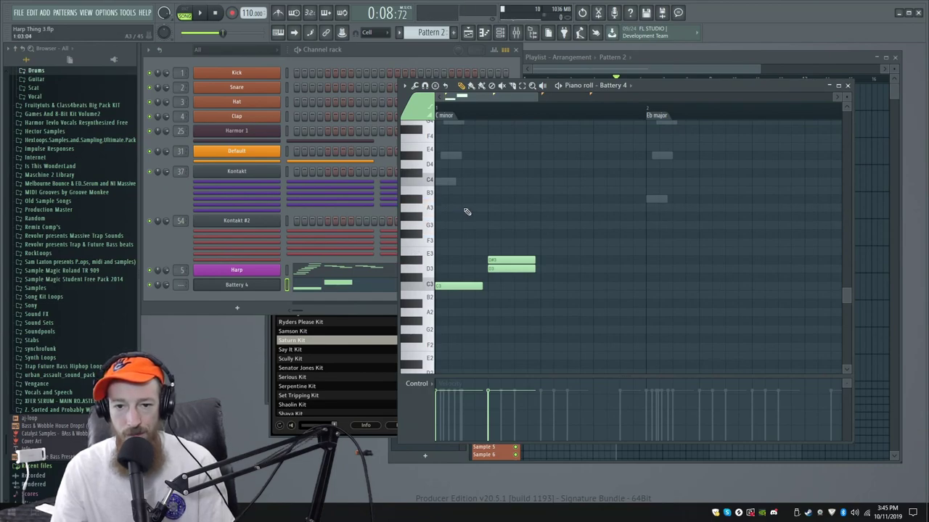
{"action": "left_click", "coordinate": [468, 208]}
{"action": "left_click", "coordinate": [517, 209]}
{"action": "left_click", "coordinate": [570, 209]}
{"action": "left_click", "coordinate": [623, 209]}
Select the four A3 notes, lower their velocities to slightly different levels, and play back the beat.
{"action": "left_click_drag", "start_coordinate": [651, 212], "coordinate": [443, 195]}
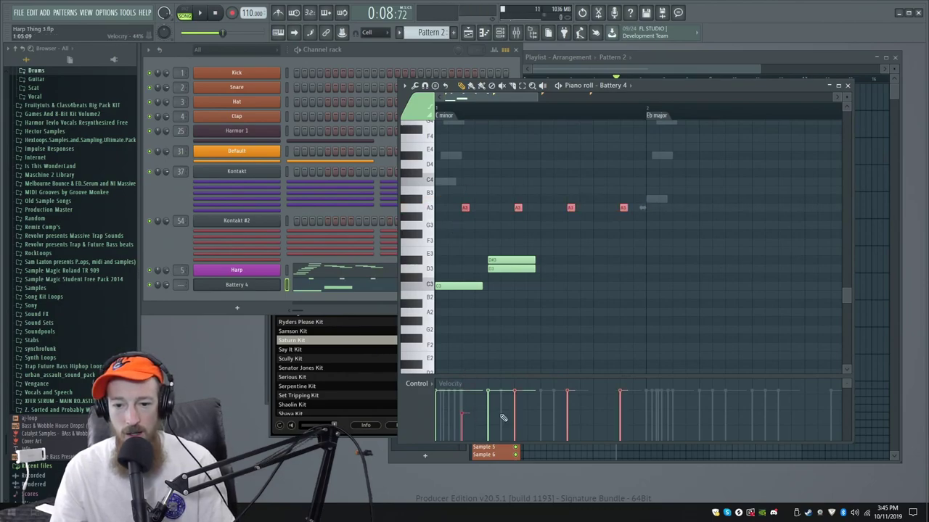
{"action": "key", "text": "space"}
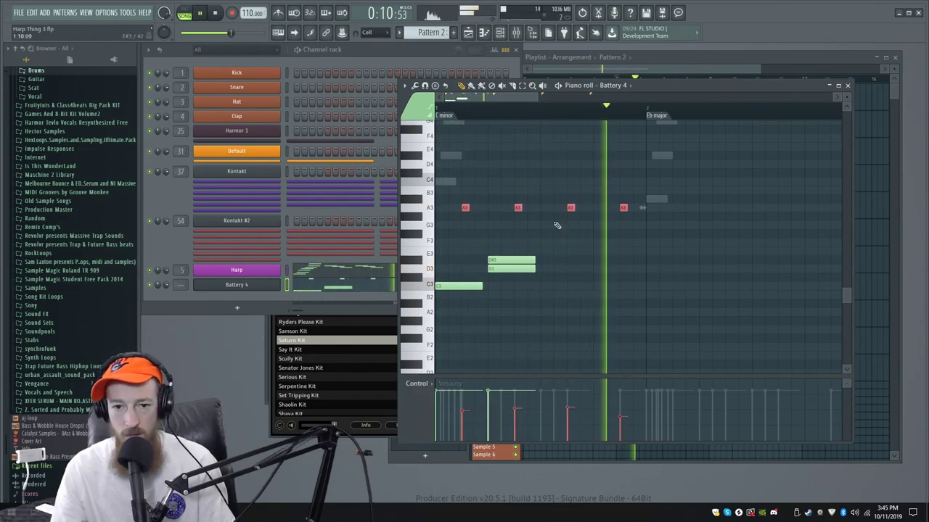
{"action": "right_click", "coordinate": [517, 209]}
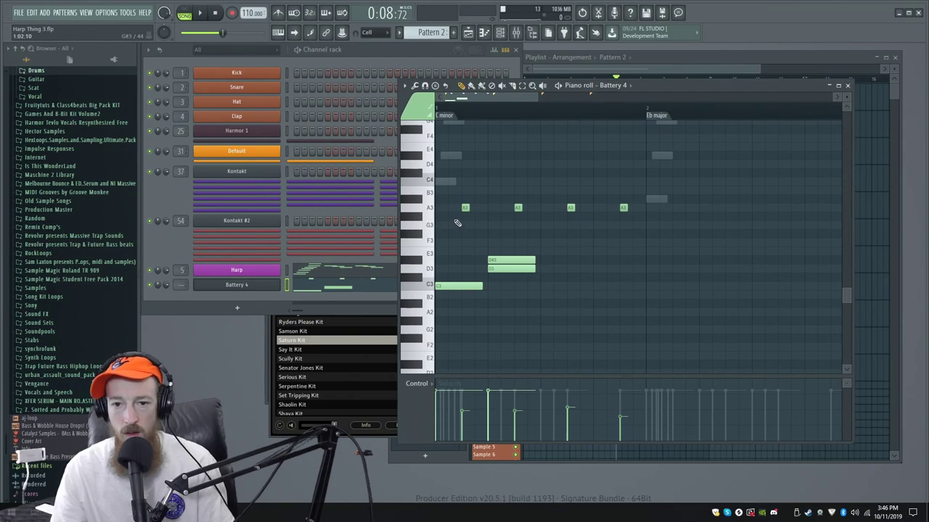
Add a short G#3 note on step 9 of bar 1 with its velocity at about 27%.
{"action": "left_click", "coordinate": [544, 216]}
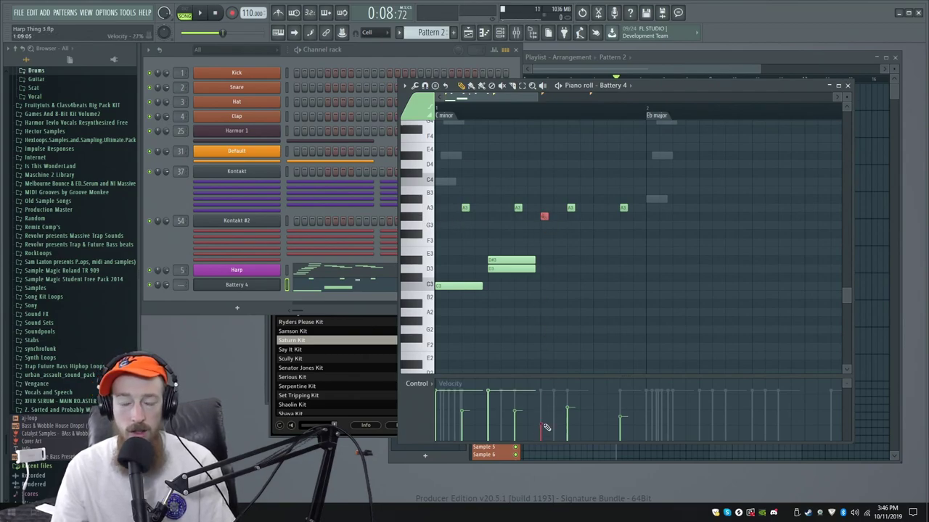
{"action": "scroll", "coordinate": [557, 217], "scroll_direction": "up", "scroll_amount": 4}
{"action": "scroll", "coordinate": [555, 203], "scroll_direction": "down", "scroll_amount": 5}
{"action": "scroll", "coordinate": [544, 191], "scroll_direction": "up", "scroll_amount": 2}
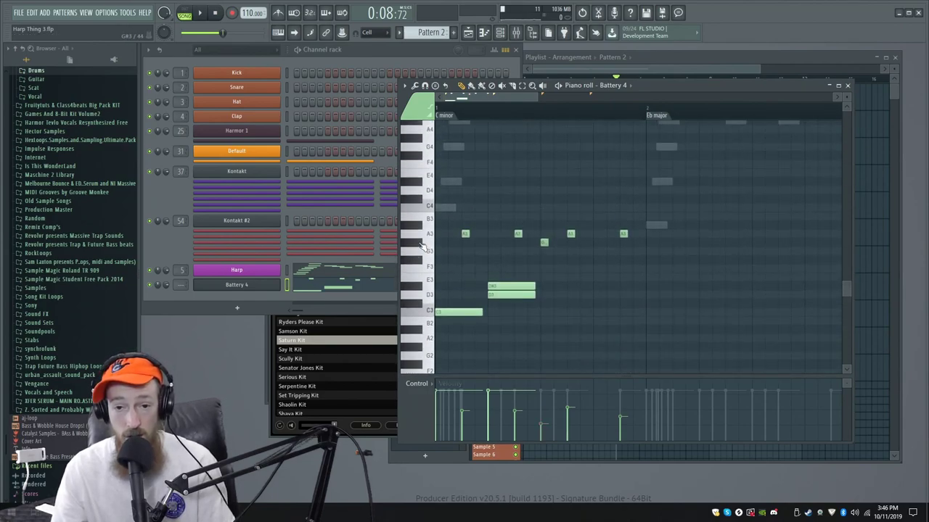
Select the A3 note on step 7 and audition the drum sounds on the keys from G3 down to D#3.
{"action": "left_click_drag", "start_coordinate": [485, 229], "coordinate": [533, 248]}
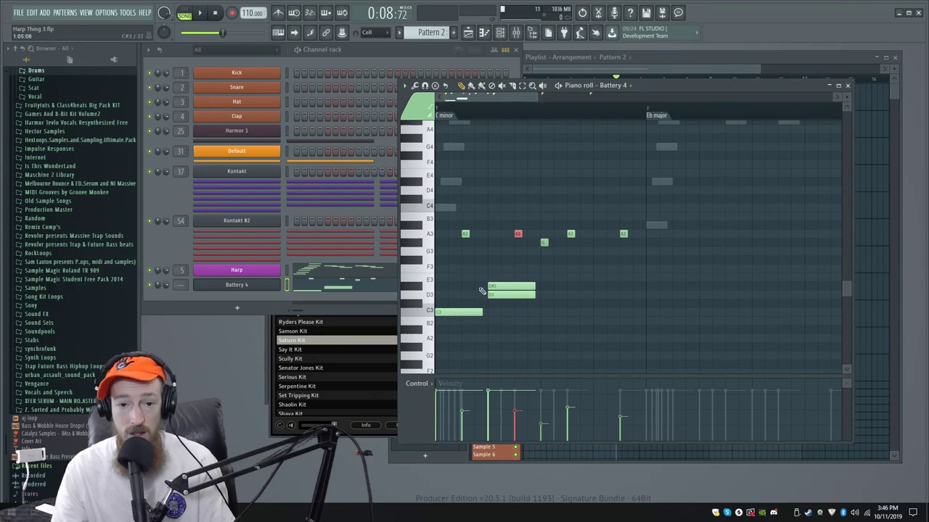
{"action": "left_click", "coordinate": [420, 255]}
{"action": "left_click", "coordinate": [418, 262]}
{"action": "left_click", "coordinate": [422, 280]}
{"action": "left_click", "coordinate": [422, 280]}
{"action": "left_click", "coordinate": [417, 286]}
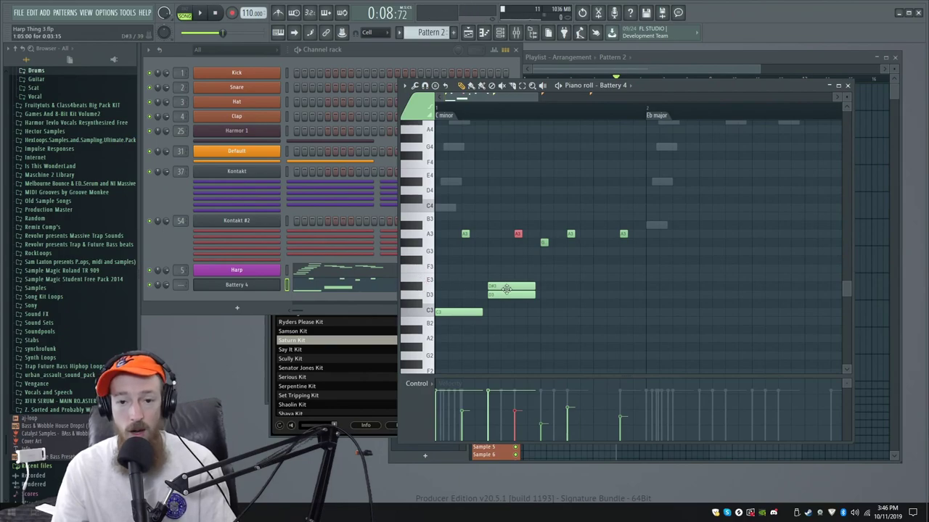
Copy the D3 and D#3 pair to step 13 of bar 1 and add short C3 notes on steps 11 and 12.
{"action": "left_click_drag", "start_coordinate": [521, 274], "coordinate": [627, 295]}
{"action": "left_click", "coordinate": [483, 314]}
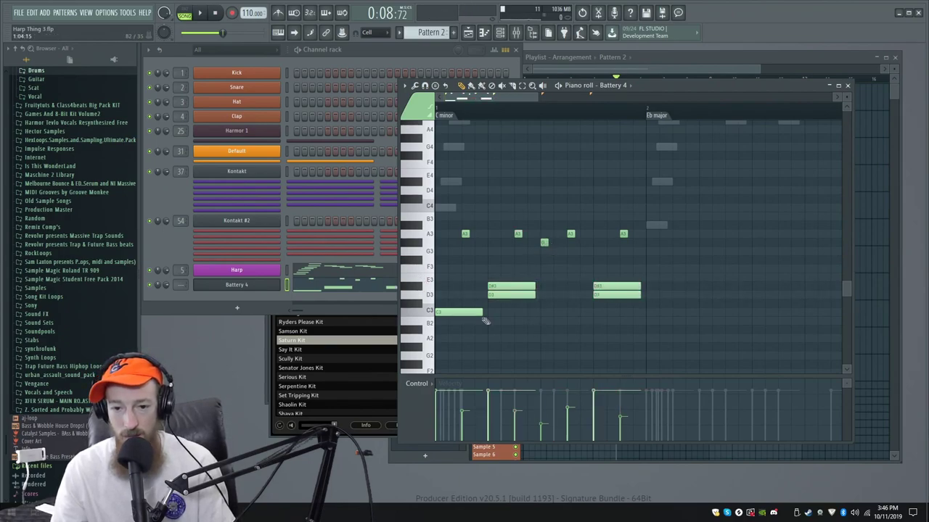
{"action": "left_click", "coordinate": [577, 314]}
{"action": "left_click_drag", "start_coordinate": [614, 313], "coordinate": [574, 313]}
{"action": "left_click", "coordinate": [582, 312]}
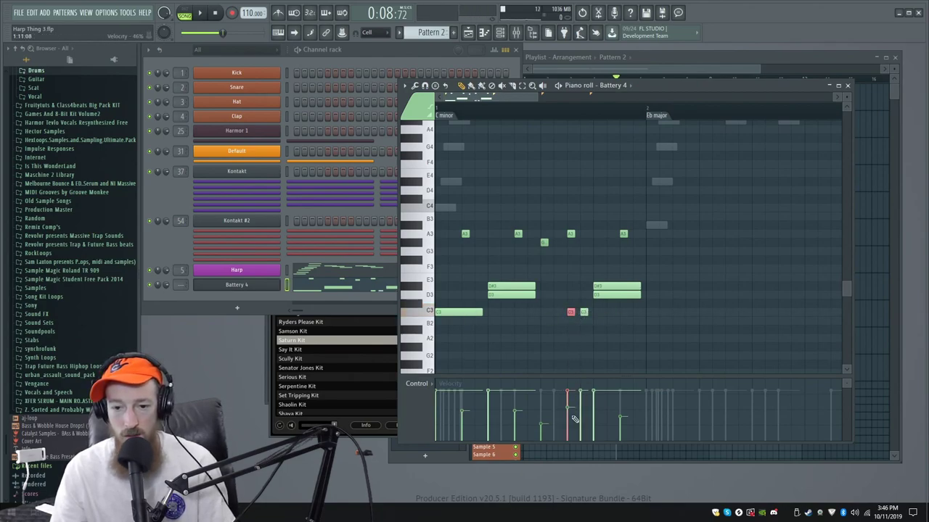
Lower the velocity of the C3 note on step 11 of bar 1 and play back the drum beat.
{"action": "key", "text": "space"}
{"action": "scroll", "coordinate": [486, 309], "scroll_direction": "down", "scroll_amount": 1}
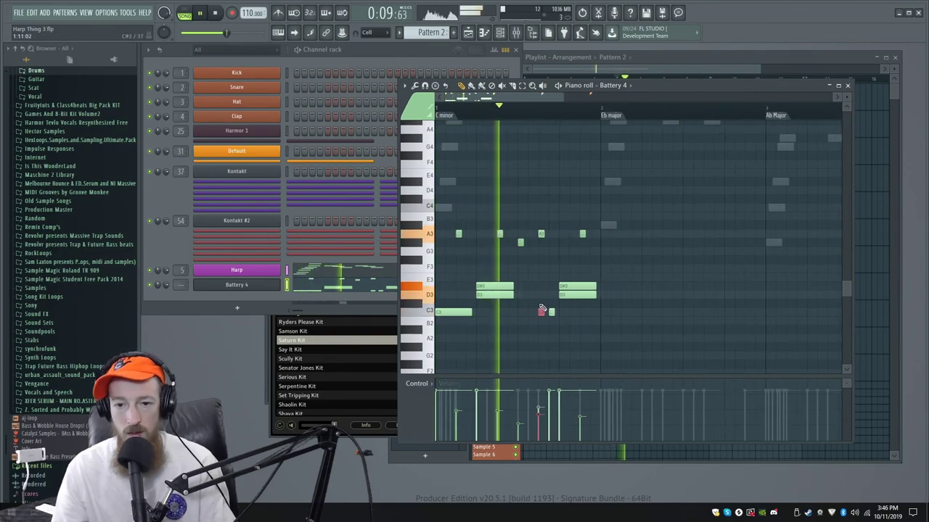
{"action": "key", "text": "space"}
{"action": "key", "text": "space"}
{"action": "scroll", "coordinate": [497, 306], "scroll_direction": "up", "scroll_amount": 2}
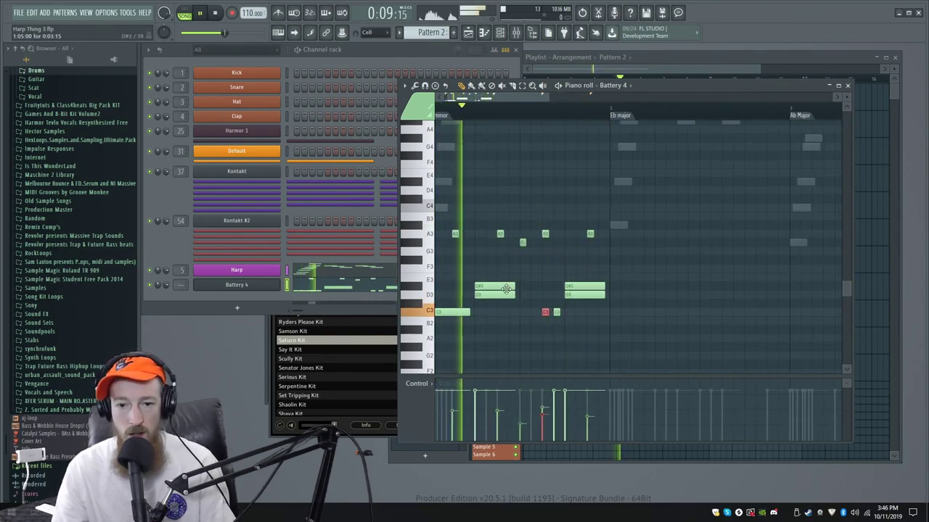
Delete the D3 notes on steps 5 and 13 of bar 1, keep the D#3 notes, and play back the beat.
{"action": "key", "text": "space"}
{"action": "scroll", "coordinate": [500, 315], "scroll_direction": "up", "scroll_amount": 1}
{"action": "scroll", "coordinate": [529, 313], "scroll_direction": "down", "scroll_amount": 1}
{"action": "right_click", "coordinate": [605, 296]}
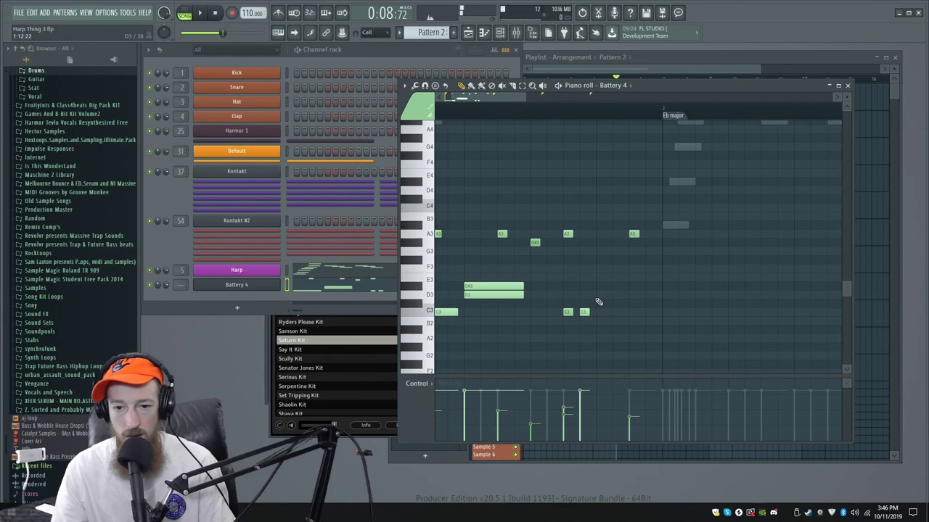
{"action": "key", "text": "ctrl+z"}
{"action": "right_click", "coordinate": [505, 295]}
{"action": "right_click", "coordinate": [600, 296]}
{"action": "key", "text": "space"}
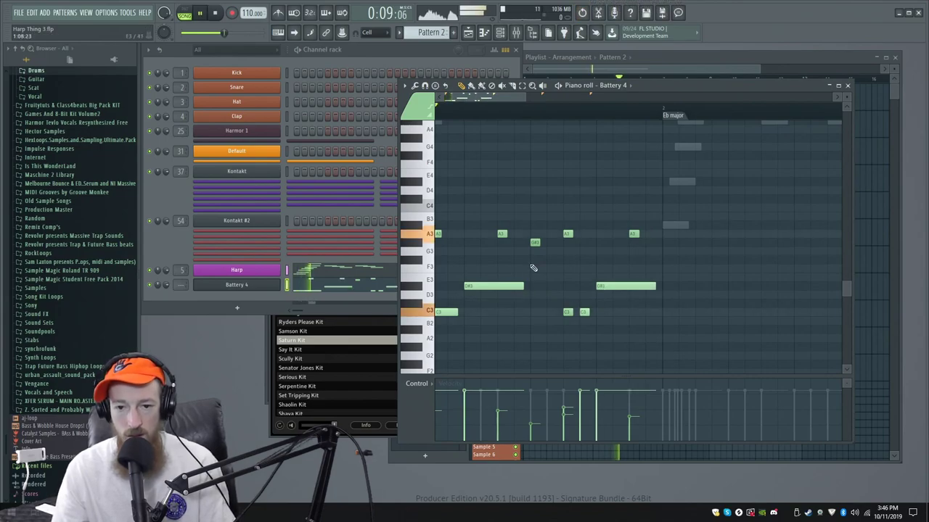
{"action": "scroll", "coordinate": [532, 269], "scroll_direction": "down", "scroll_amount": 2}
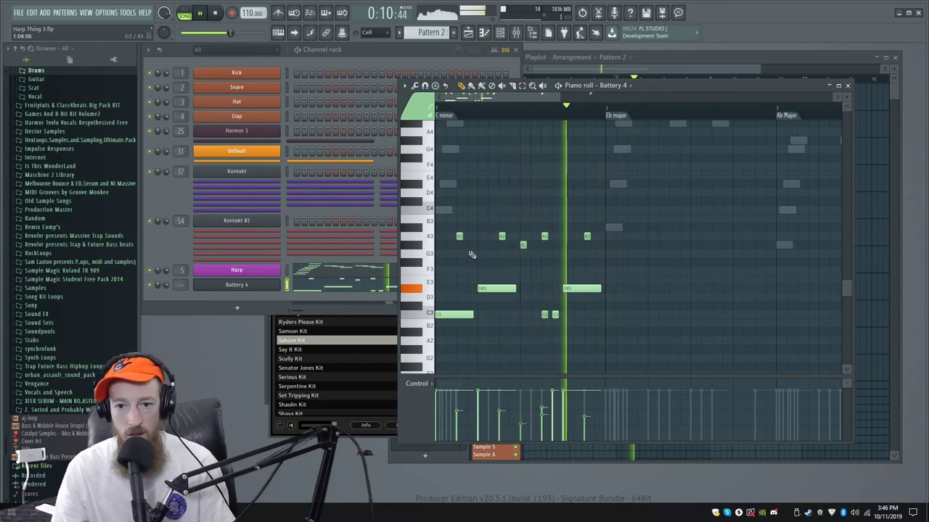
Lower the project tempo to 98 BPM and listen to the beat at that speed.
{"action": "key", "text": "space"}
{"action": "left_click_drag", "start_coordinate": [248, 13], "coordinate": [247, 19]}
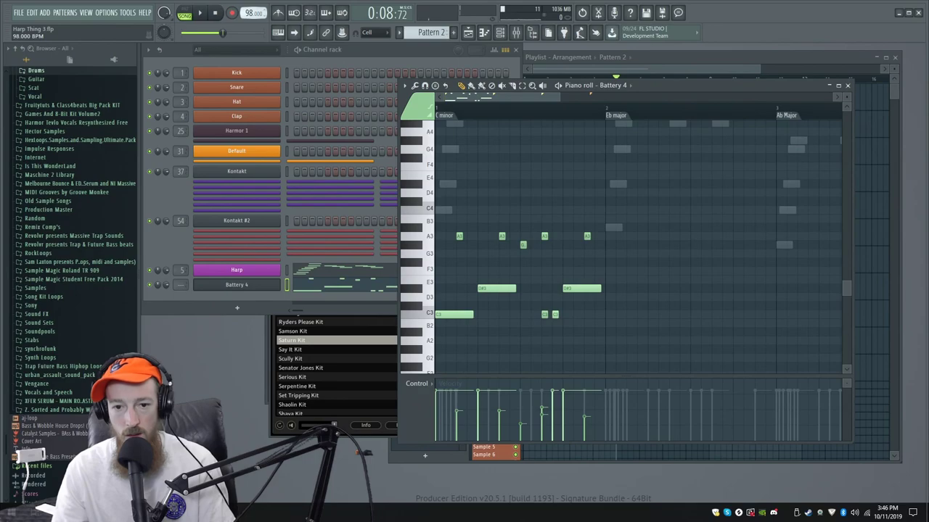
{"action": "key", "text": "space"}
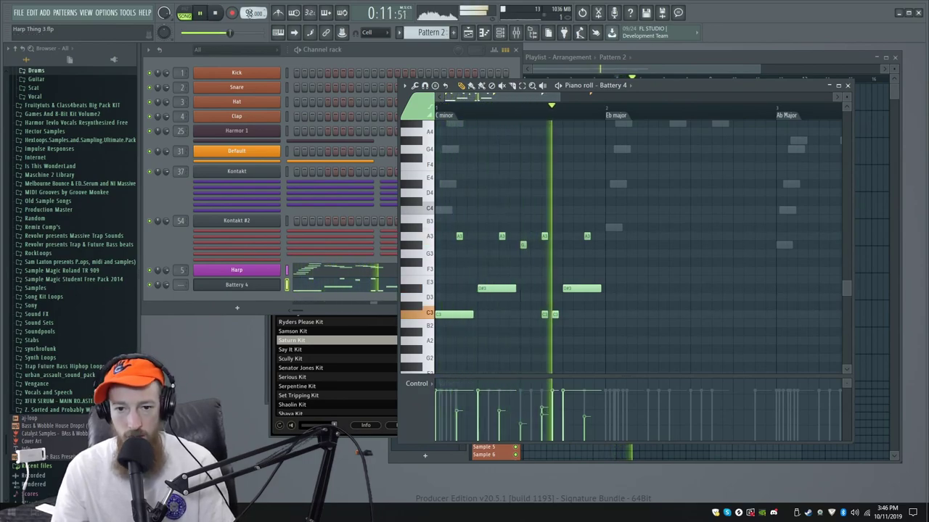
Duplicate all the bar 1 drum notes into bar 2, deselect them, and play back both bars.
{"action": "key", "text": "ctrl+a"}
{"action": "key", "text": "space"}
{"action": "key", "text": "ctrl+b"}
{"action": "left_click_drag", "start_coordinate": [650, 313], "coordinate": [631, 314]}
{"action": "key", "text": "ctrl+d"}
{"action": "key", "text": "space"}
{"action": "scroll", "coordinate": [621, 288], "scroll_direction": "down", "scroll_amount": 1}
{"action": "scroll", "coordinate": [639, 285], "scroll_direction": "up", "scroll_amount": 4}
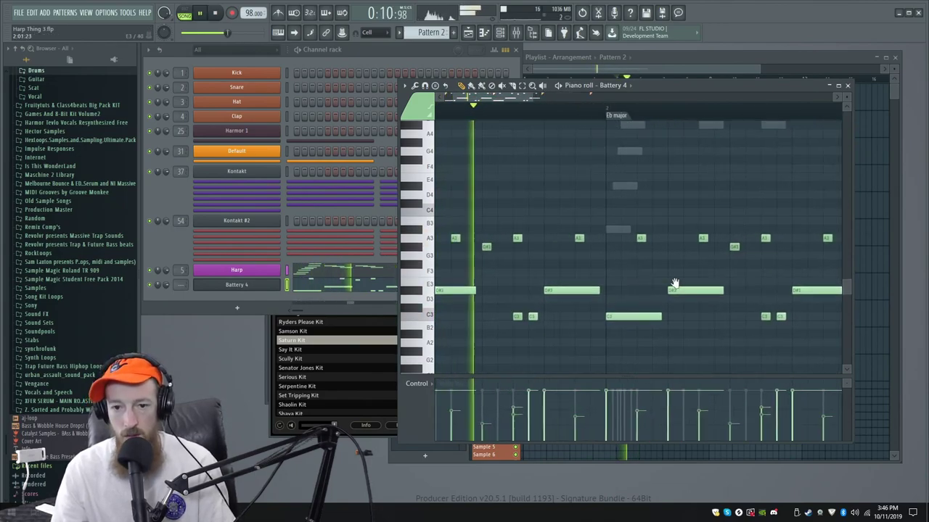
{"action": "left_click_drag", "start_coordinate": [675, 282], "coordinate": [731, 286]}
{"action": "scroll", "coordinate": [740, 261], "scroll_direction": "down", "scroll_amount": 1}
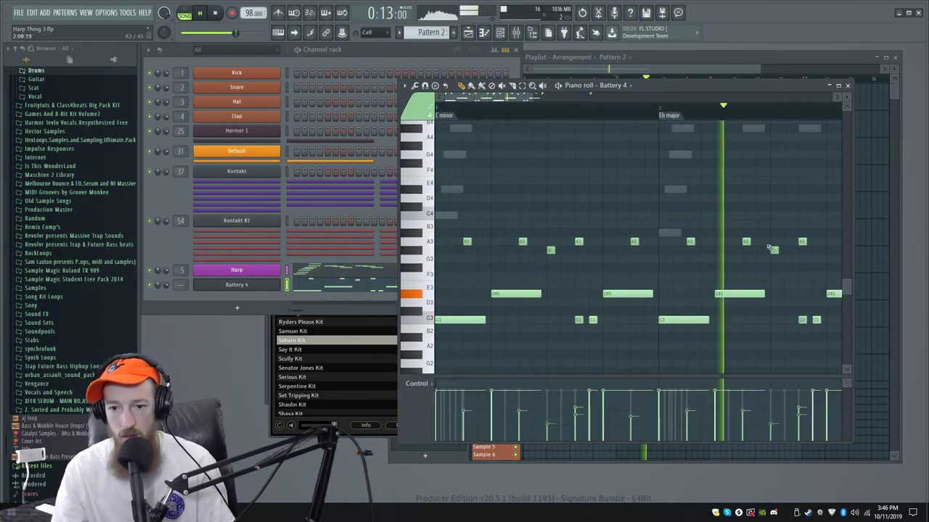
{"action": "left_click_drag", "start_coordinate": [771, 249], "coordinate": [675, 293]}
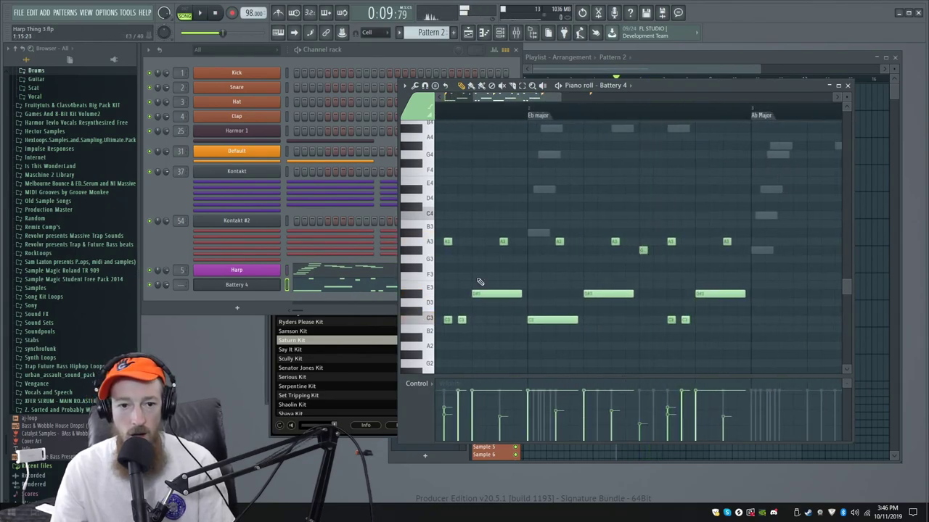
Adjust the channel rack's main swing while the beat plays.
{"action": "left_click", "coordinate": [457, 52]}
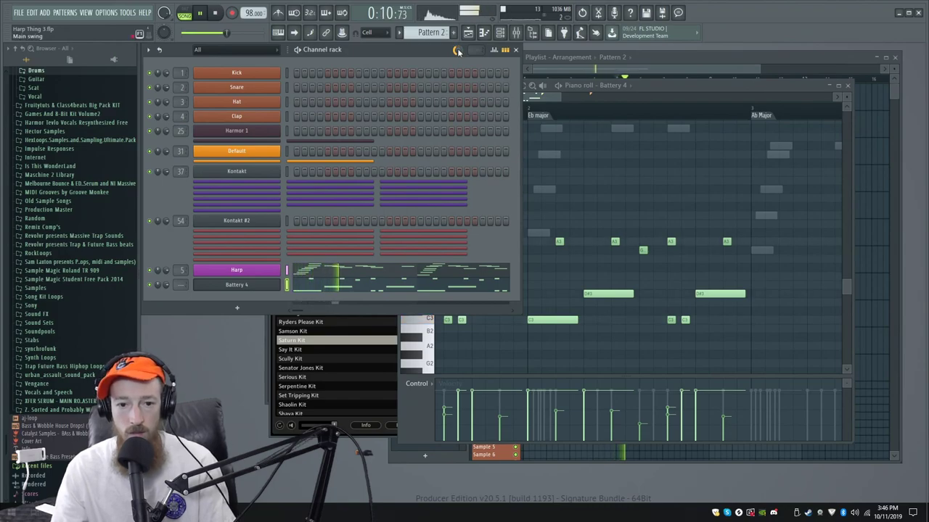
{"action": "mouse_move", "coordinate": [457, 51]}
{"action": "left_mouse_down"}
{"action": "mouse_move", "coordinate": [457, 40]}
{"action": "mouse_move", "coordinate": [457, 58]}
{"action": "left_mouse_up"}
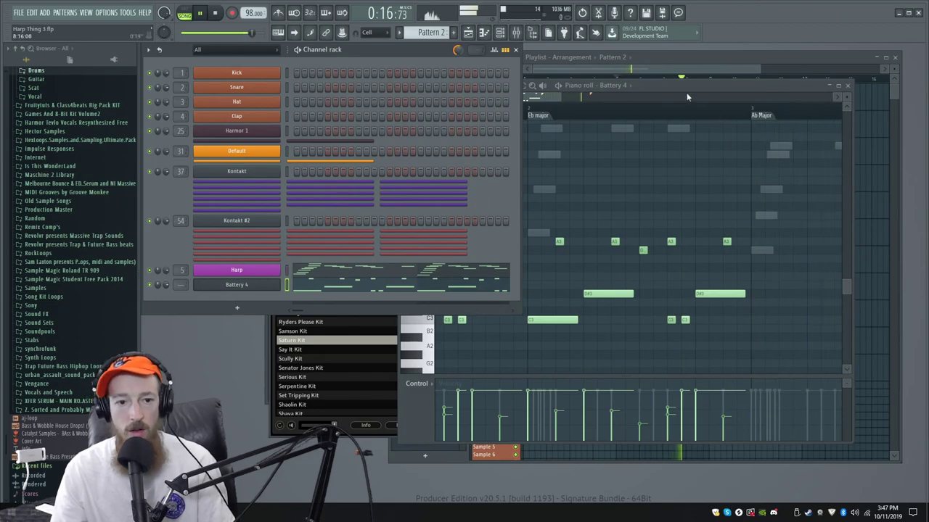
Open the Harp channel, examine its miscellaneous functions including the time and swing controls, and close the plugin.
{"action": "left_click", "coordinate": [239, 272]}
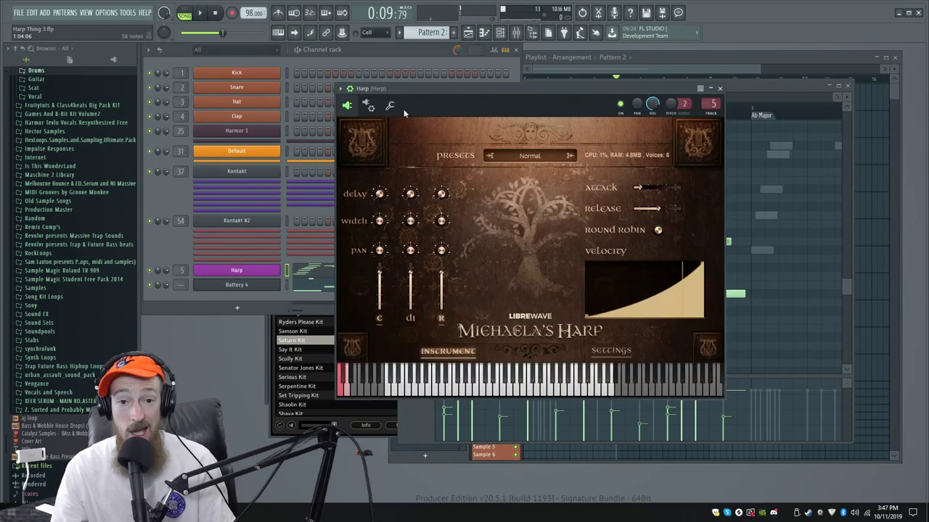
{"action": "left_click", "coordinate": [369, 107]}
{"action": "left_click", "coordinate": [390, 107]}
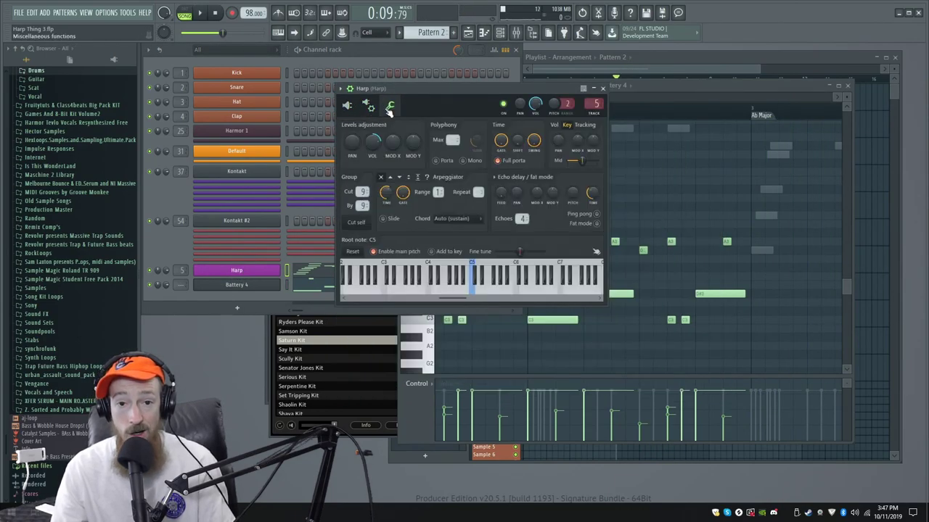
{"action": "left_click", "coordinate": [348, 106]}
{"action": "left_click_drag", "start_coordinate": [418, 88], "coordinate": [396, 83]}
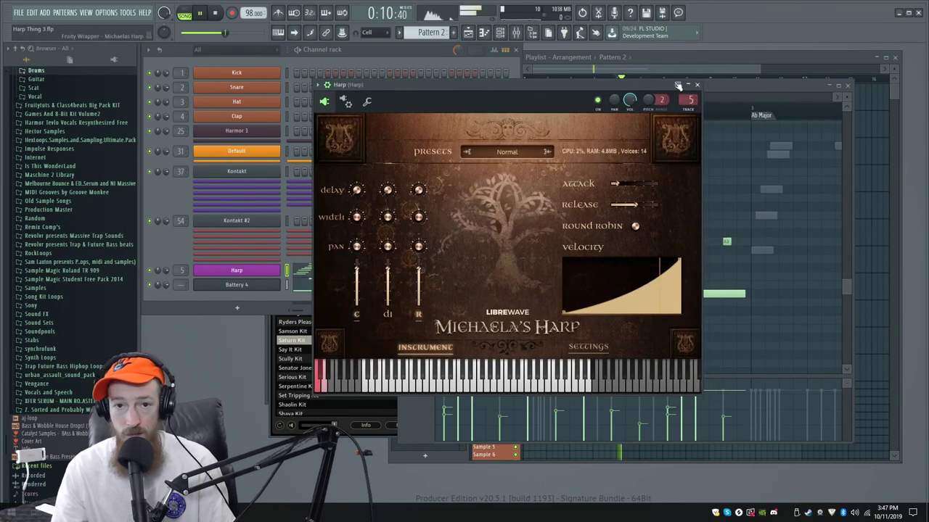
{"action": "left_click", "coordinate": [697, 84]}
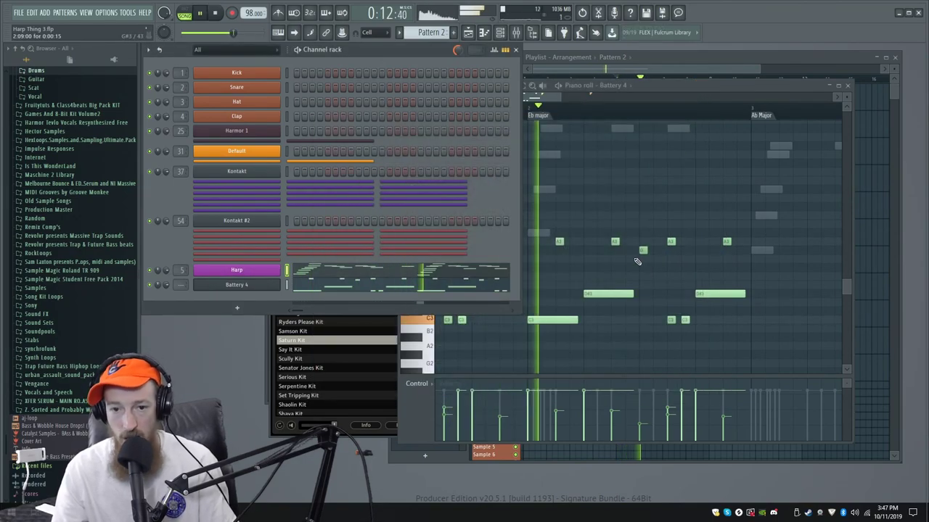
Bring up the Battery 4 instrument with its Saturn Kit, followed by the playlist arrangement.
{"action": "scroll", "coordinate": [637, 261], "scroll_direction": "down", "scroll_amount": 2}
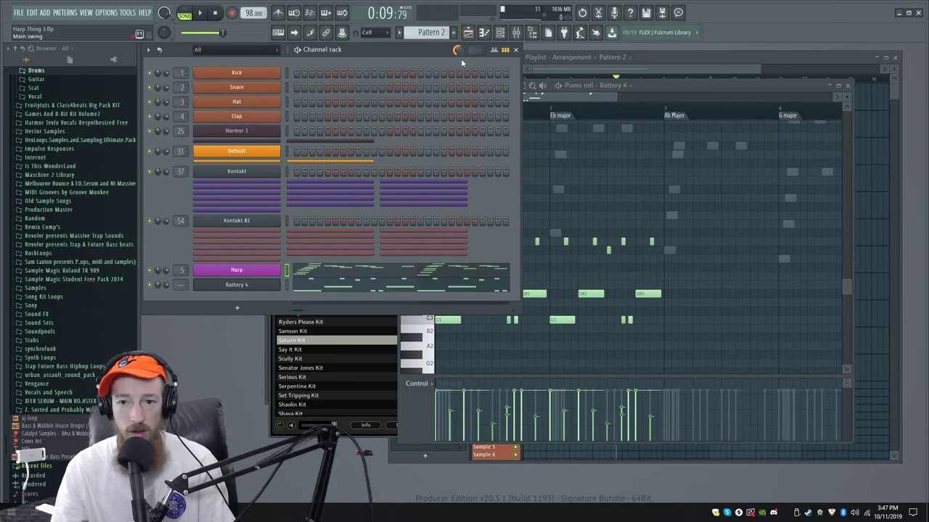
{"action": "left_click", "coordinate": [670, 84]}
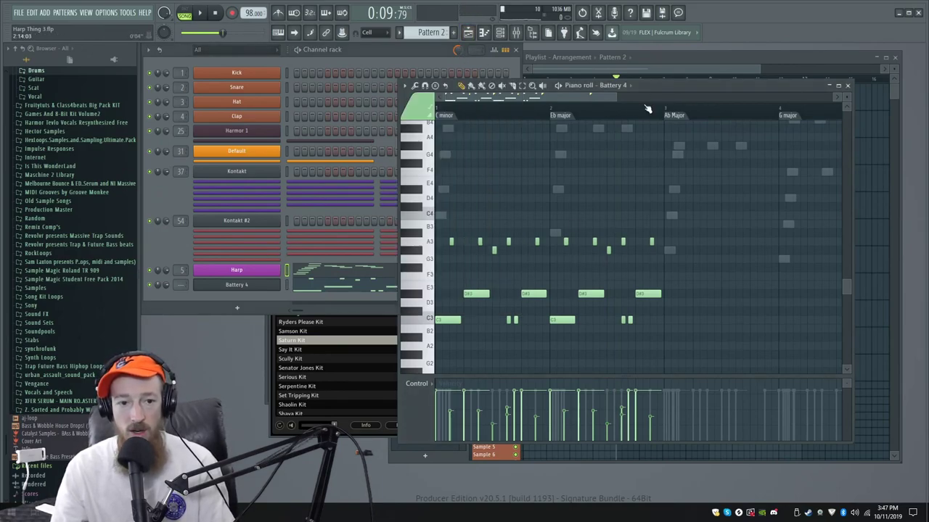
{"action": "left_click", "coordinate": [266, 287]}
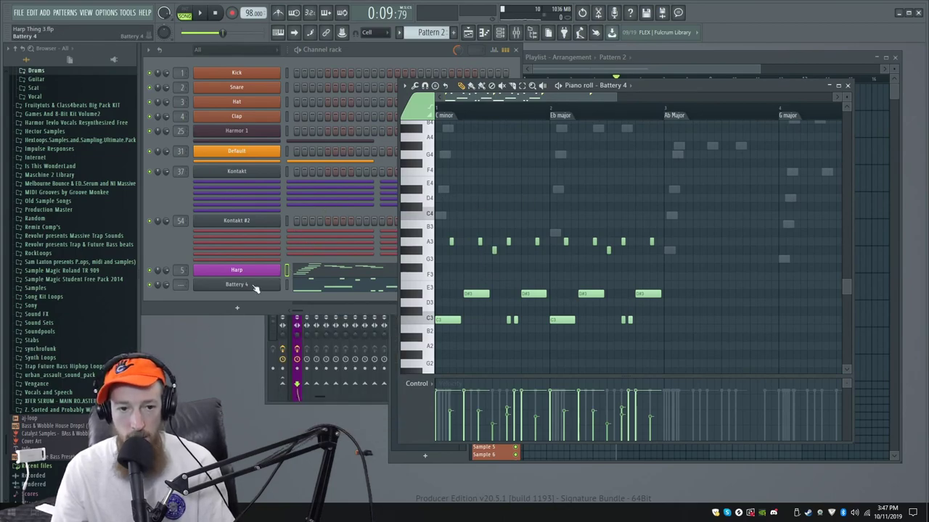
{"action": "left_click", "coordinate": [255, 288]}
{"action": "left_click", "coordinate": [185, 248]}
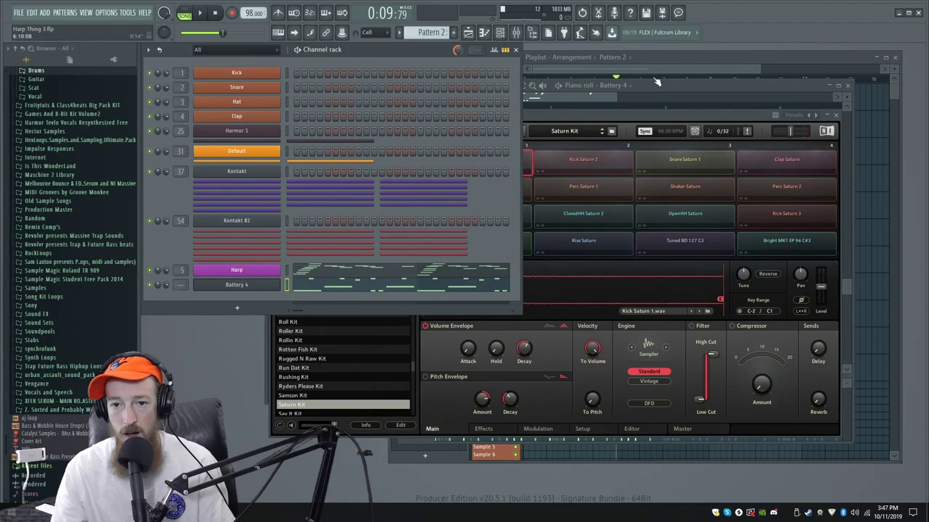
{"action": "left_click", "coordinate": [653, 82]}
{"action": "left_click", "coordinate": [620, 82]}
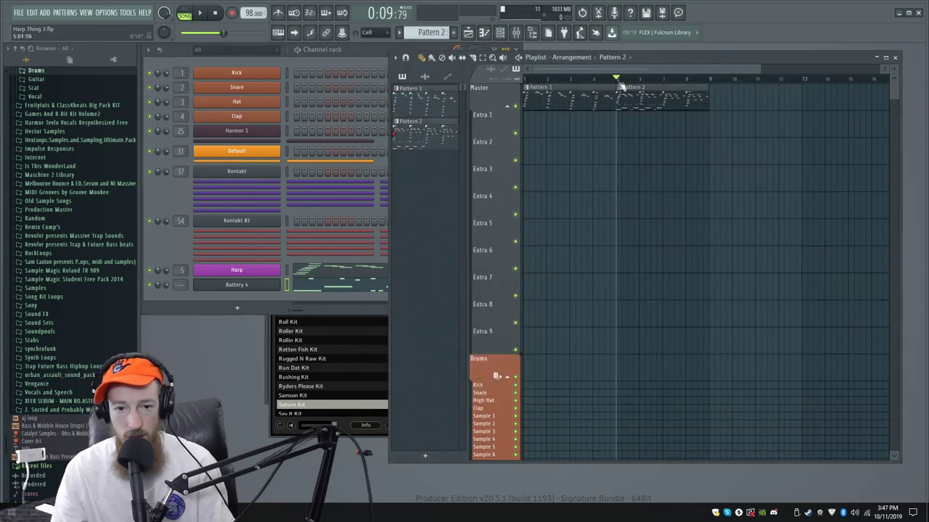
Open Battery 4's piano roll and repeat the two-bar drum beat across bars 3 and 4.
{"action": "left_click", "coordinate": [344, 286]}
{"action": "left_click_drag", "start_coordinate": [685, 204], "coordinate": [673, 317]}
{"action": "left_click", "coordinate": [672, 251], "text": "ctrl"}
{"action": "scroll", "coordinate": [667, 232], "scroll_direction": "down", "scroll_amount": 3}
{"action": "scroll", "coordinate": [498, 249], "scroll_direction": "up", "scroll_amount": 2}
{"action": "scroll", "coordinate": [498, 249], "scroll_direction": "up", "scroll_amount": 2}
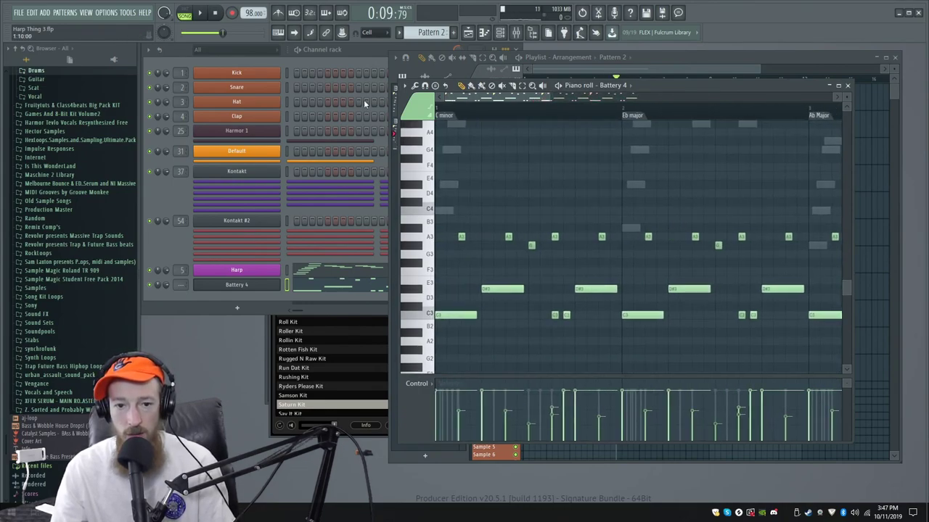
Audition drum sounds, add a short F#3 note at low velocity on step 5 of bar 1, and play back the beat.
{"action": "left_click", "coordinate": [418, 230]}
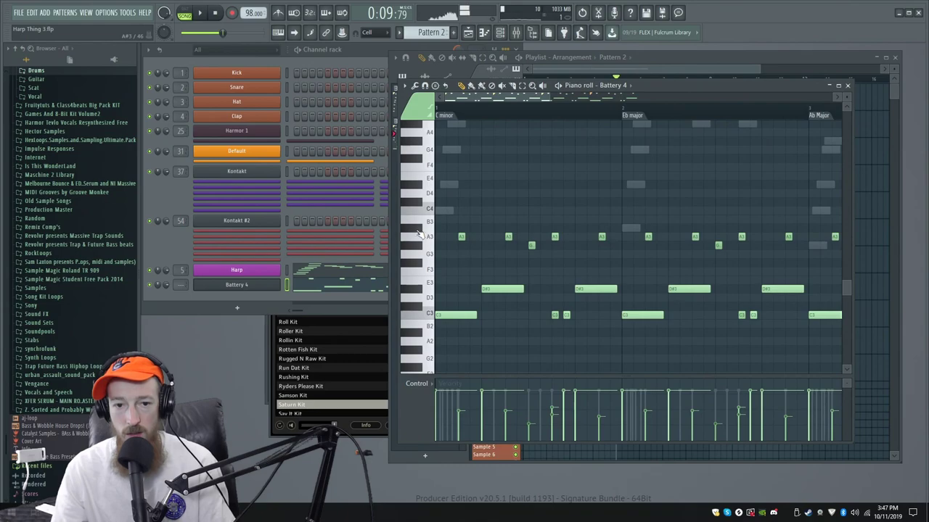
{"action": "left_click", "coordinate": [417, 251]}
{"action": "left_click", "coordinate": [415, 268]}
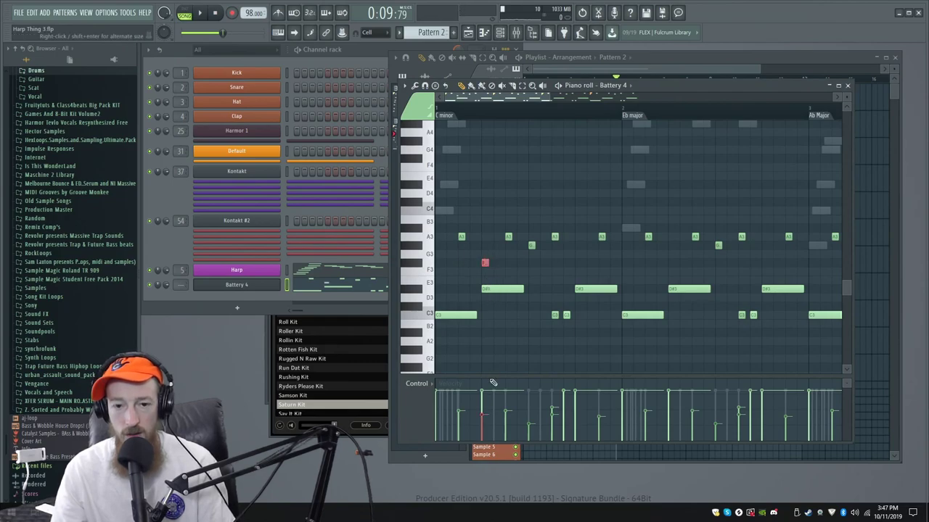
{"action": "key", "text": "space"}
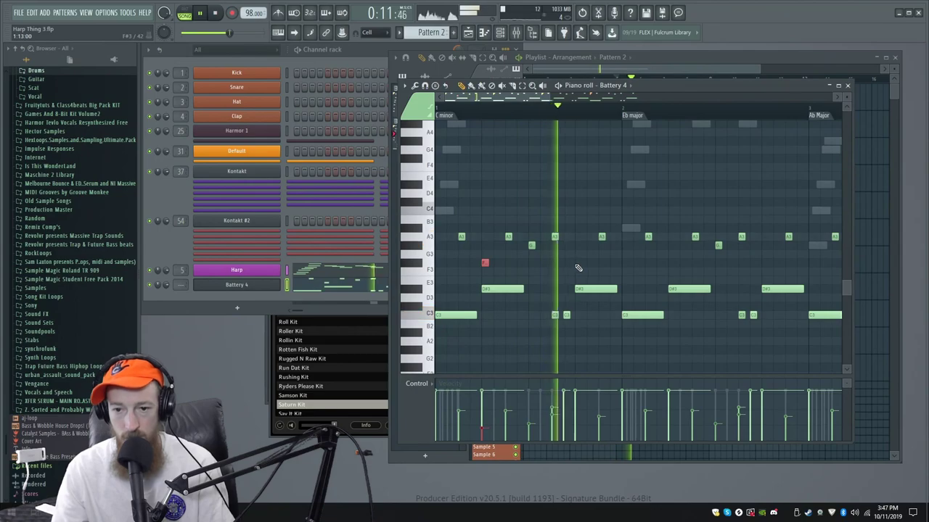
{"action": "scroll", "coordinate": [613, 254], "scroll_direction": "down", "scroll_amount": 1}
{"action": "left_click_drag", "start_coordinate": [657, 227], "coordinate": [599, 231]}
{"action": "key", "text": "space"}
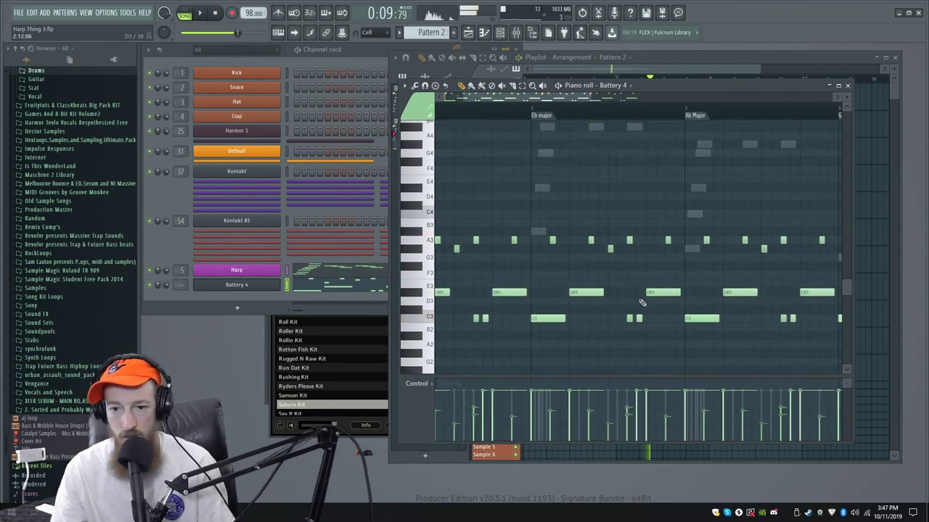
Remove the C3 note on step 12 of bar 2 and raise the velocity of the C3 note on step 11.
{"action": "key", "text": "space"}
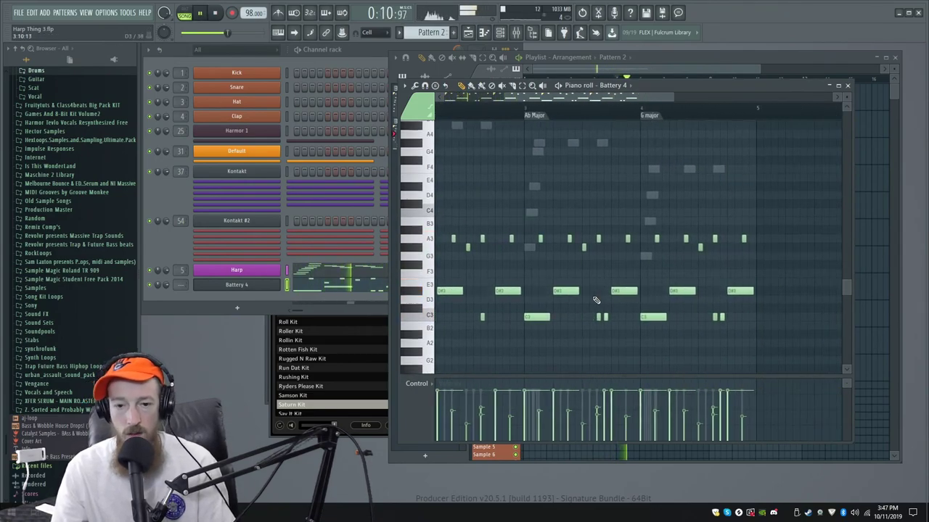
{"action": "left_click_drag", "start_coordinate": [573, 301], "coordinate": [676, 293]}
{"action": "left_click", "coordinate": [549, 310], "text": "ctrl"}
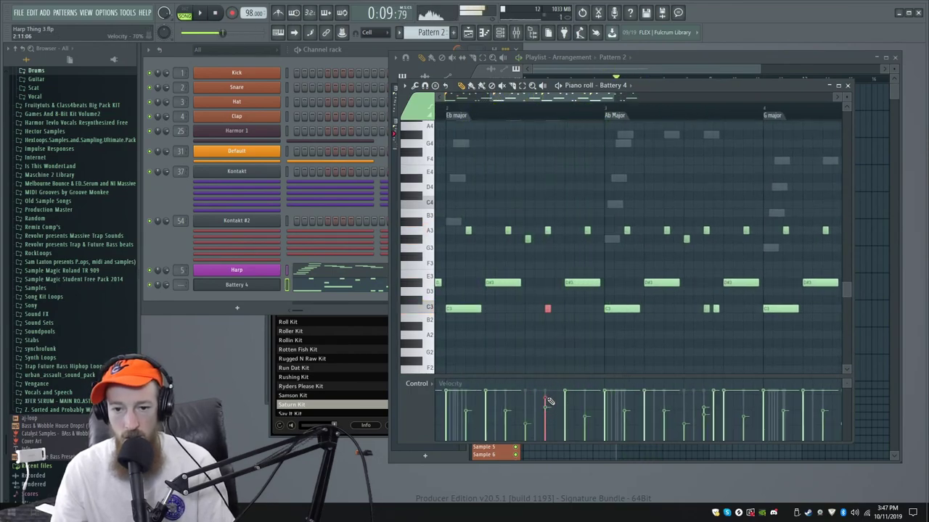
Add a short C#3 note, place it on step 12 of bar 2, and listen to the beat.
{"action": "left_click", "coordinate": [549, 304]}
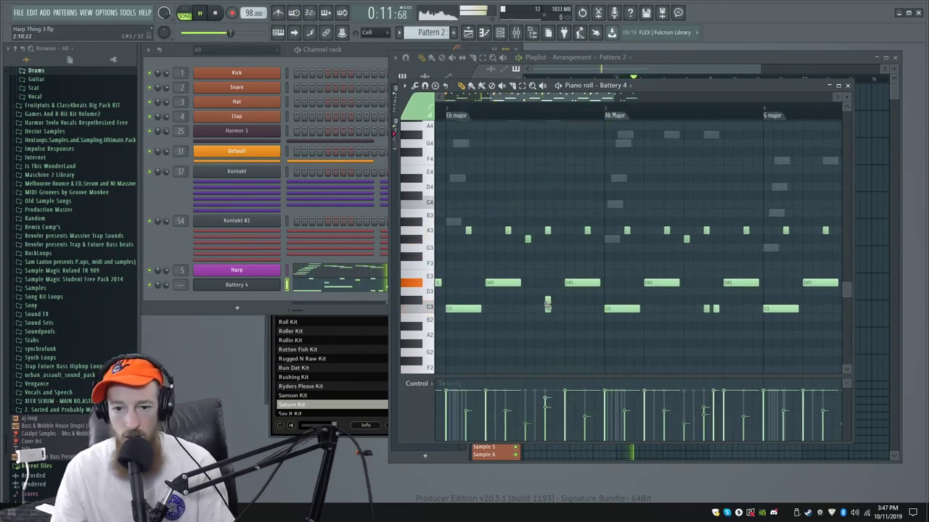
{"action": "left_click_drag", "start_coordinate": [547, 301], "coordinate": [557, 301]}
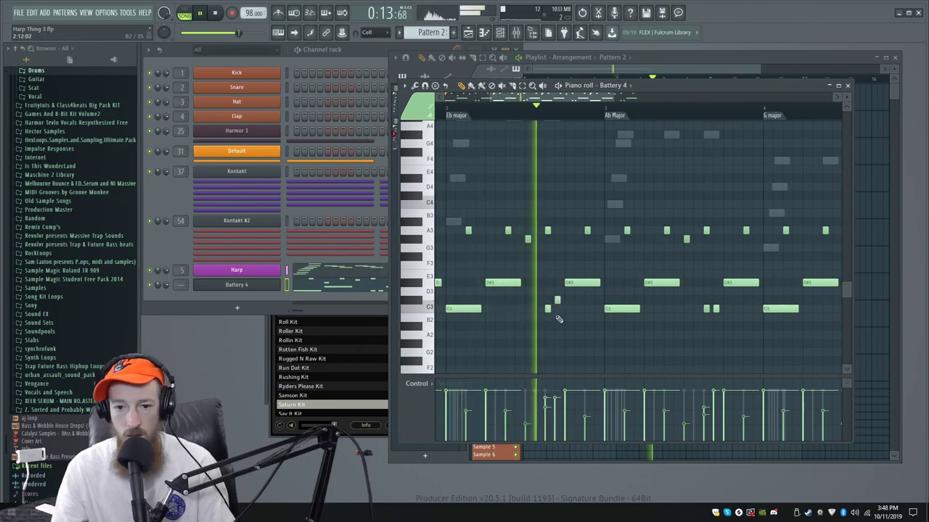
{"action": "key", "text": "space"}
{"action": "scroll", "coordinate": [556, 301], "scroll_direction": "down", "scroll_amount": 3}
{"action": "scroll", "coordinate": [482, 301], "scroll_direction": "up", "scroll_amount": 2}
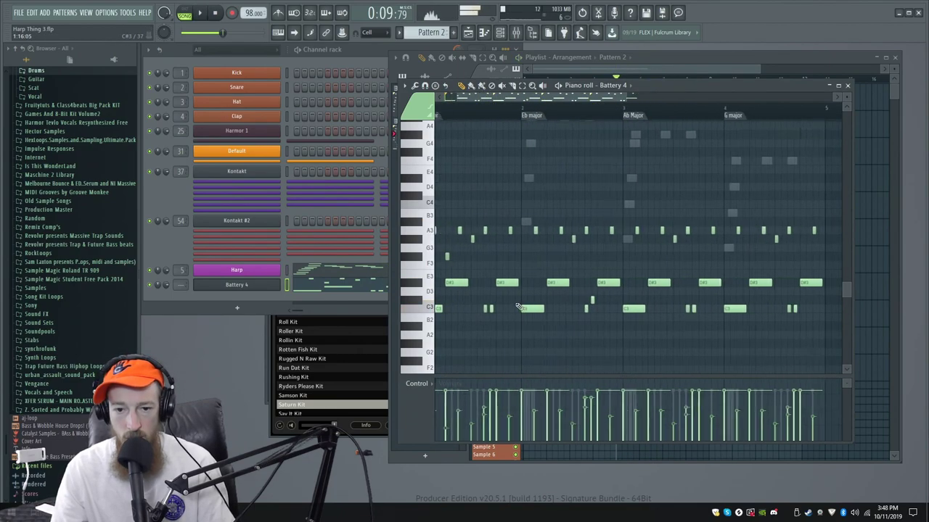
Layer a short C#3 note over the C3 on step 12 of bar 1, lower its velocity, and play back.
{"action": "scroll", "coordinate": [508, 317], "scroll_direction": "up", "scroll_amount": 2}
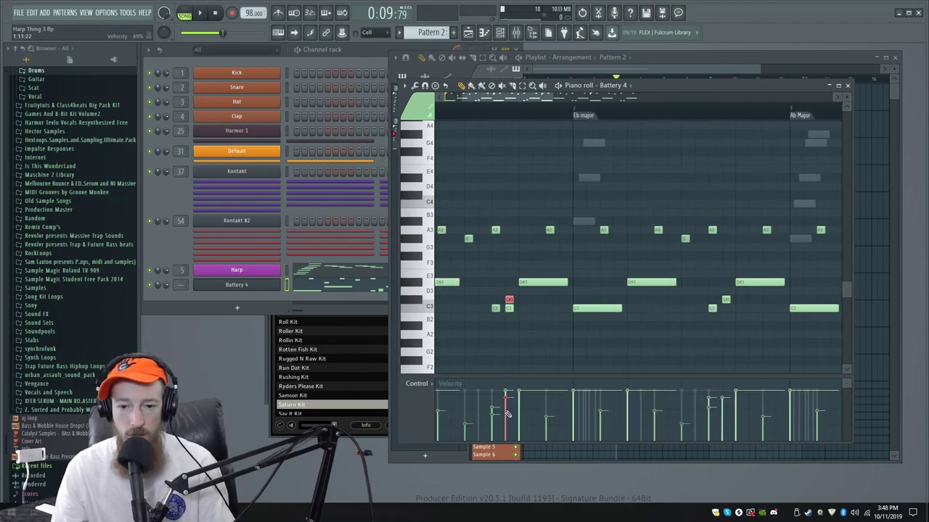
{"action": "key", "text": "space"}
{"action": "scroll", "coordinate": [539, 241], "scroll_direction": "down", "scroll_amount": 2}
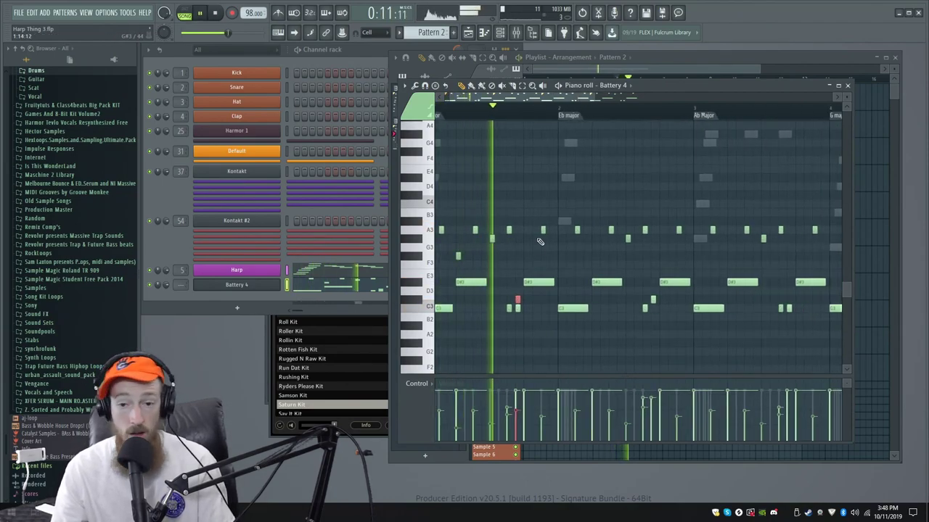
Raise the velocity of the C3 note on step 12 of bar 3 and play back that section.
{"action": "scroll", "coordinate": [581, 250], "scroll_direction": "up", "scroll_amount": 2}
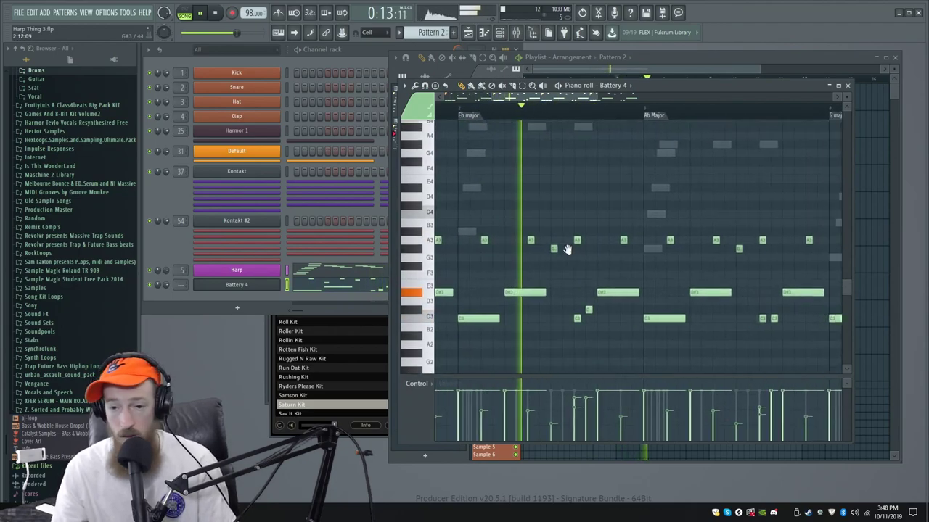
{"action": "left_click_drag", "start_coordinate": [692, 282], "coordinate": [599, 323]}
{"action": "key", "text": "space"}
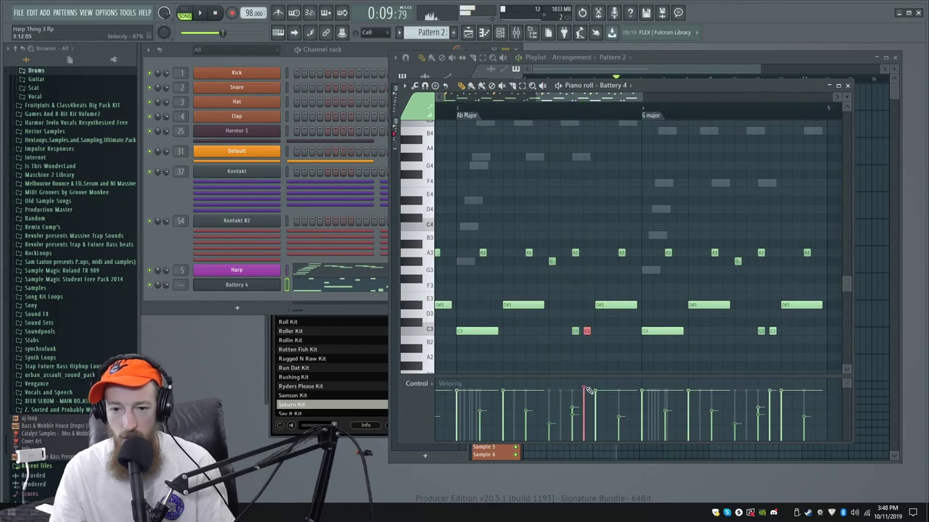
{"action": "left_click", "coordinate": [553, 113]}
{"action": "key", "text": "space"}
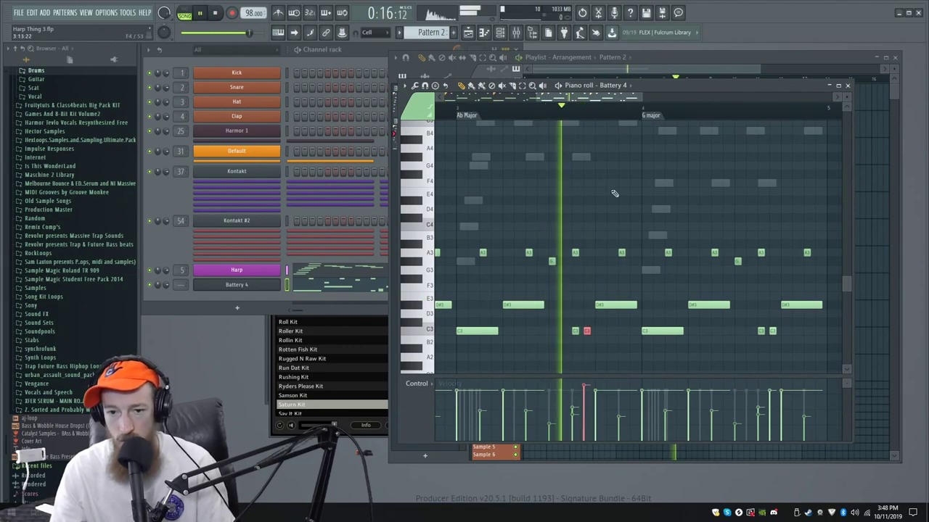
Add short A3 notes on steps 1, 8 and 16 of bar 4 at about 70% velocity and play back the bar.
{"action": "scroll", "coordinate": [678, 232], "scroll_direction": "down", "scroll_amount": 2}
{"action": "left_click_drag", "start_coordinate": [696, 243], "coordinate": [606, 256]}
{"action": "scroll", "coordinate": [564, 253], "scroll_direction": "up", "scroll_amount": 3}
{"action": "key", "text": "space"}
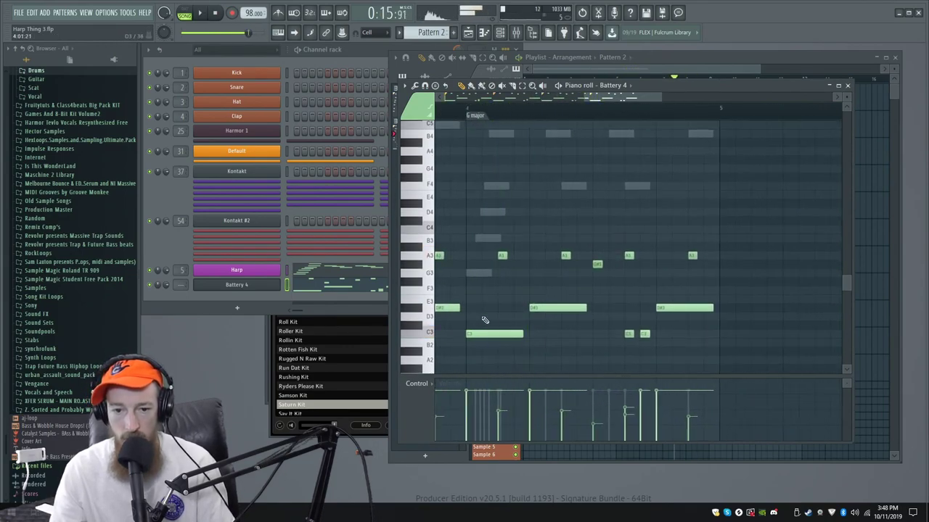
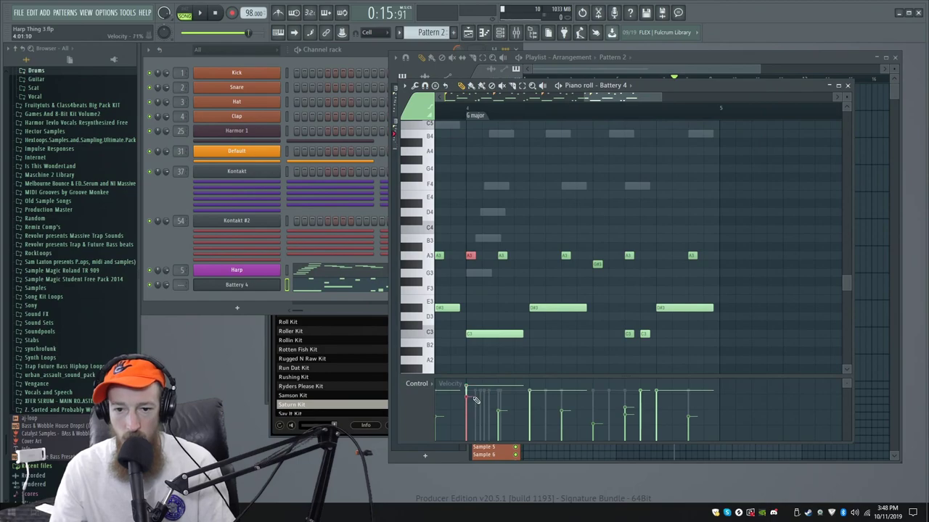
{"action": "left_click", "coordinate": [580, 257]}
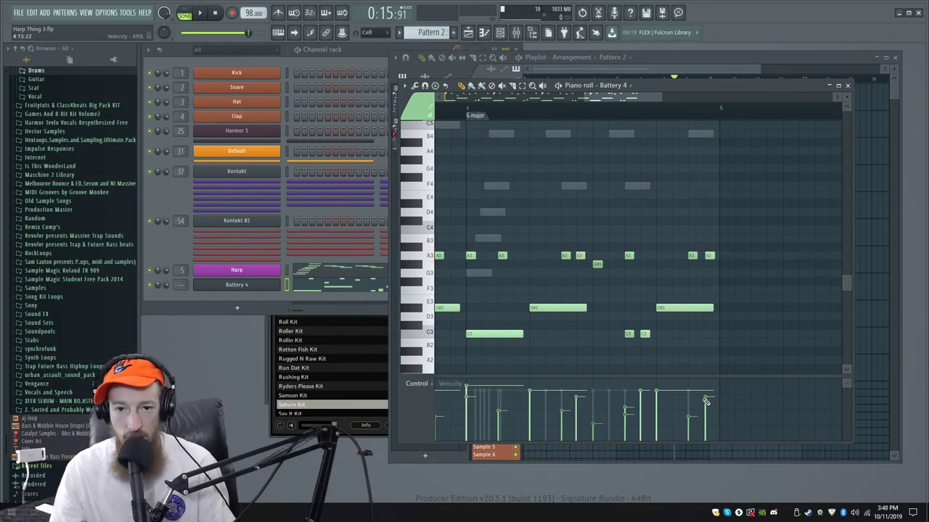
{"action": "key", "text": "space"}
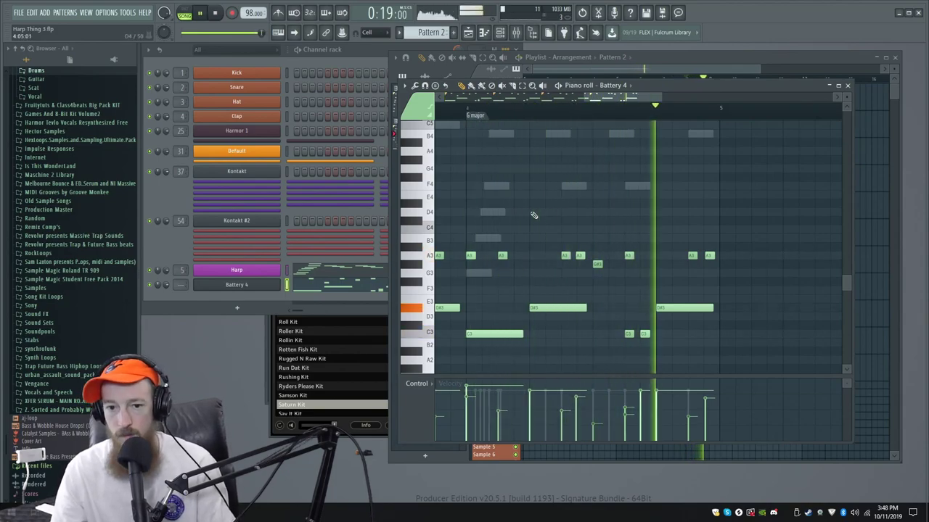
Place another Pattern 2 clip at bar 9 of the playlist, play it back, and return the playhead to bar 5.
{"action": "key", "text": "space"}
{"action": "left_click", "coordinate": [718, 68]}
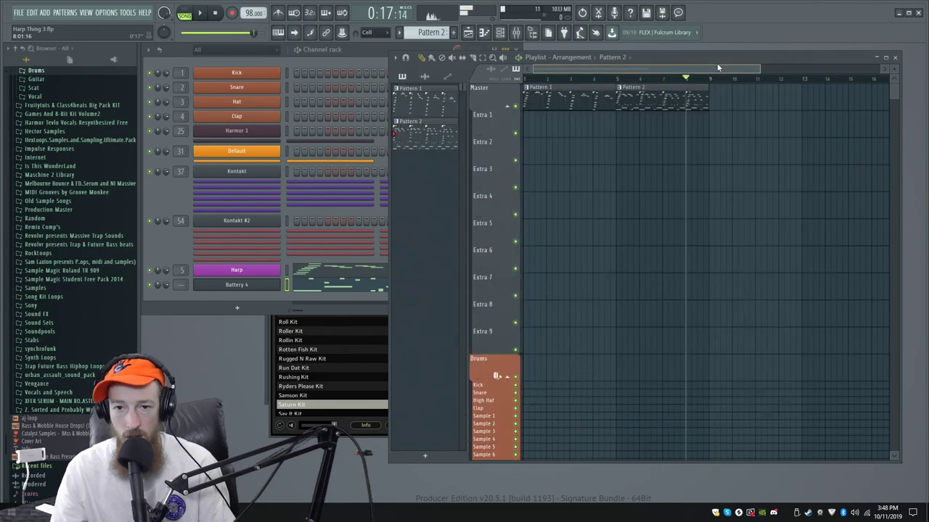
{"action": "key", "text": "space"}
{"action": "left_click", "coordinate": [744, 98]}
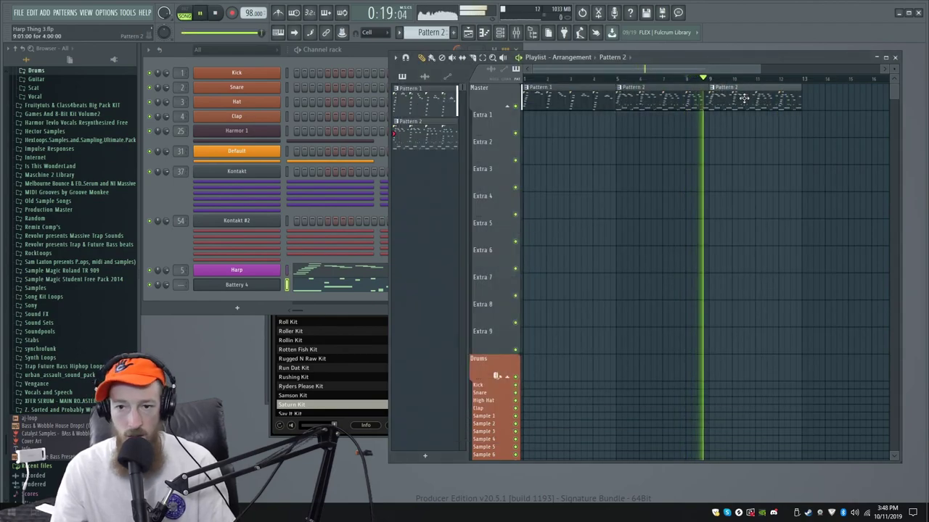
{"action": "scroll", "coordinate": [674, 145], "scroll_direction": "down", "scroll_amount": 2}
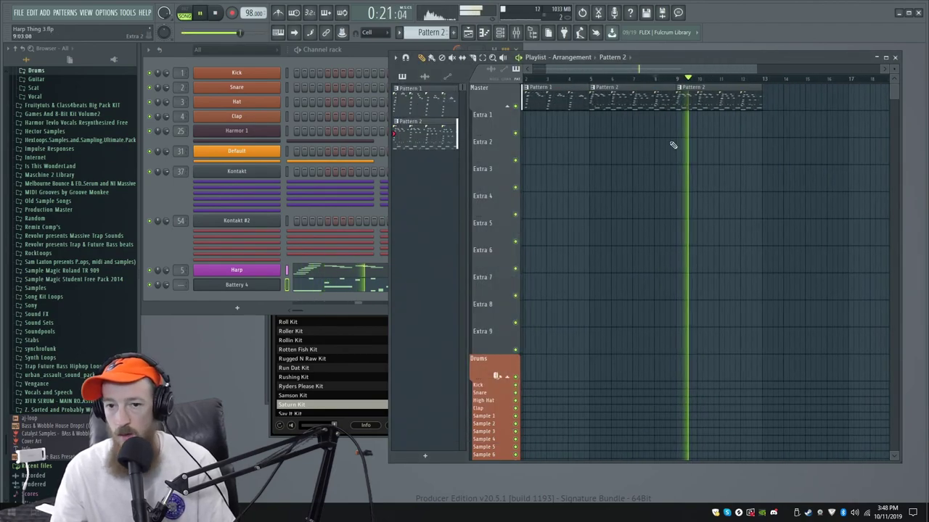
{"action": "key", "text": "space"}
{"action": "left_click", "coordinate": [588, 79]}
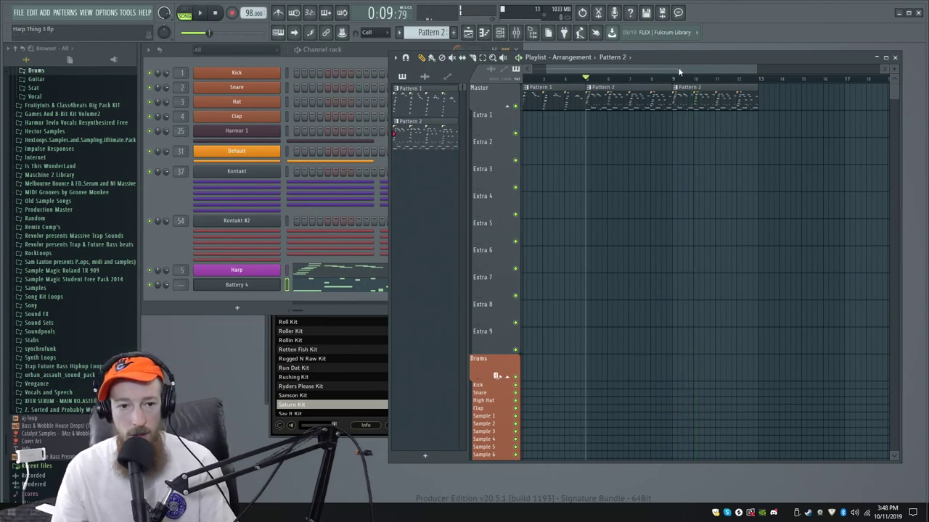
Search the plugin list for harp and add Michaelas Harp x64 as a new channel.
{"action": "left_click", "coordinate": [238, 308]}
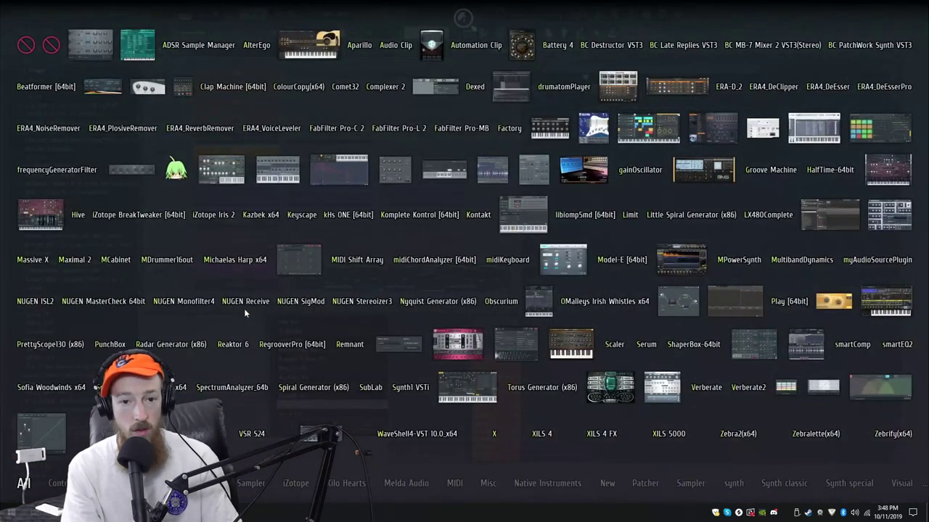
{"action": "type", "text": "ha"}
{"action": "type", "text": "rp"}
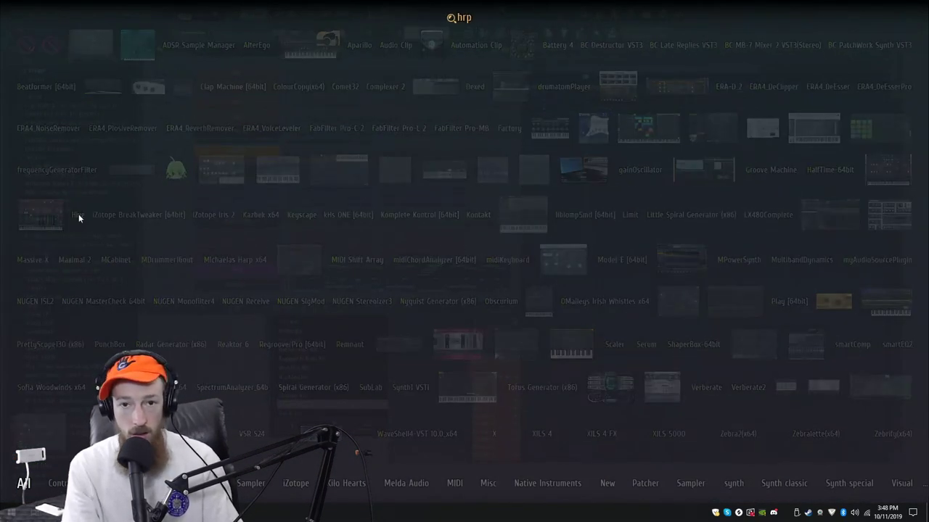
{"action": "key", "text": "BackSpace"}
{"action": "key", "text": "BackSpace"}
{"action": "key", "text": "BackSpace"}
{"action": "key", "text": "BackSpace"}
{"action": "type", "text": "aharp"}
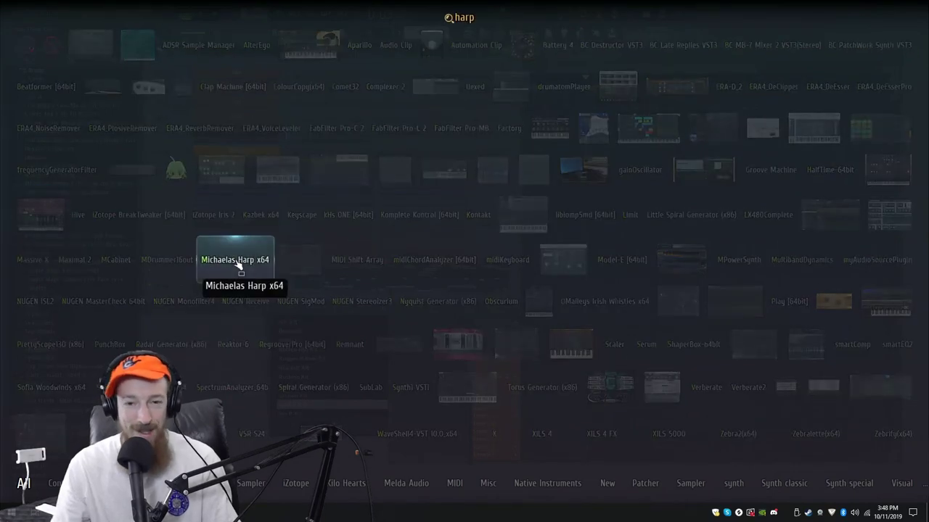
{"action": "left_click", "coordinate": [235, 259]}
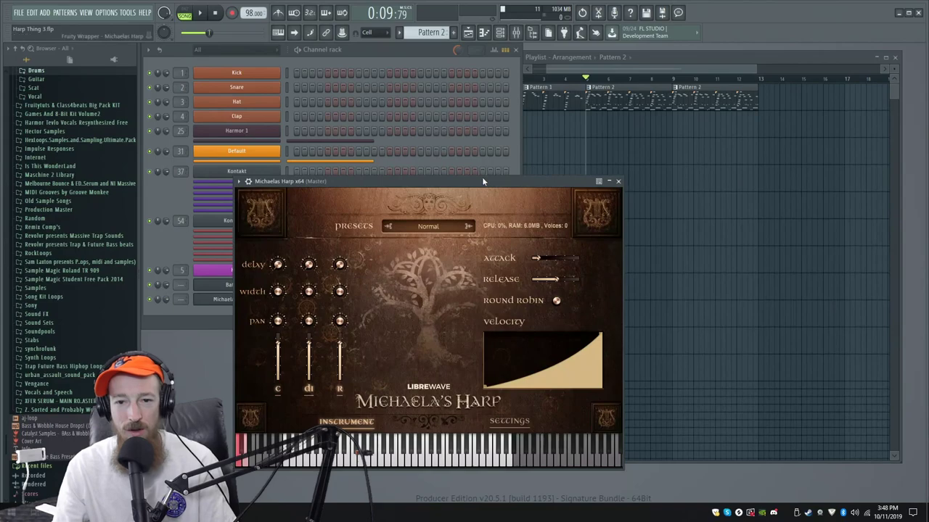
Raise the harp's close and room delays, with room at about 304 ms, then shorten the attack slightly and lengthen the release.
{"action": "left_click_drag", "start_coordinate": [482, 179], "coordinate": [504, 99]}
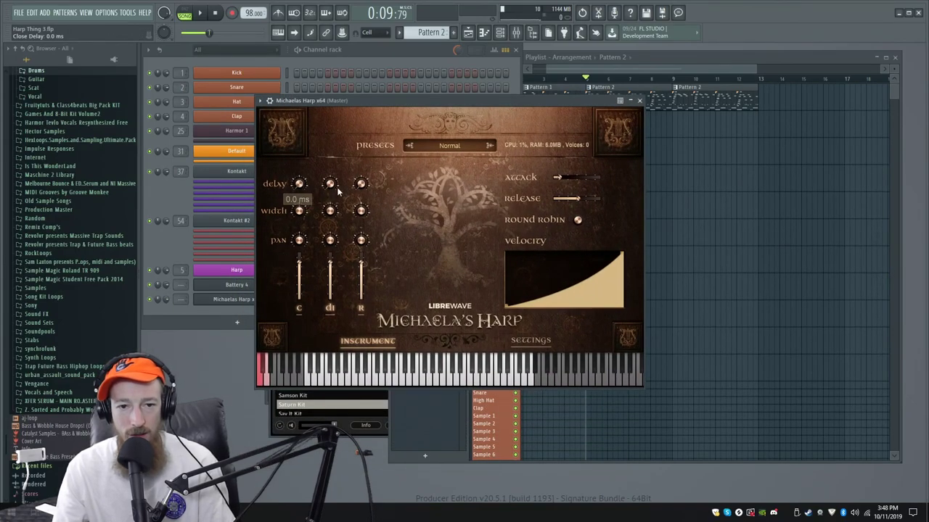
{"action": "left_click_drag", "start_coordinate": [364, 151], "coordinate": [363, 157]}
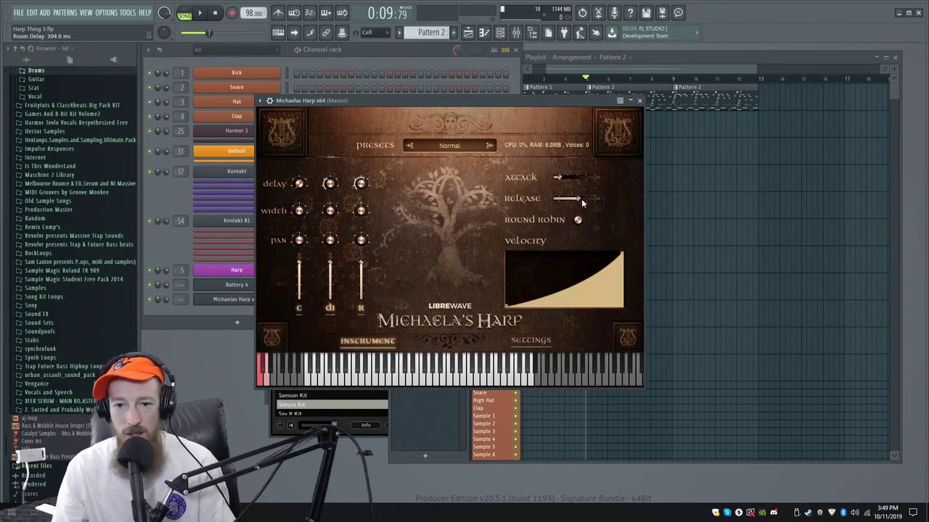
{"action": "mouse_move", "coordinate": [557, 177]}
{"action": "left_mouse_down"}
{"action": "mouse_move", "coordinate": [577, 178]}
{"action": "mouse_move", "coordinate": [560, 182]}
{"action": "left_mouse_up"}
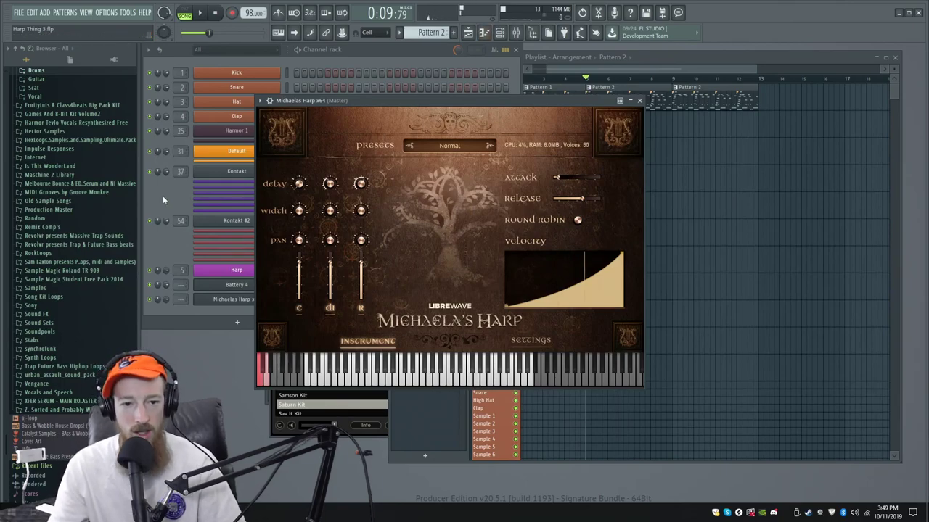
Open the Michaelas Harp x64 piano roll and enter a full-bar C minor chord of C5, D#5 and G5 in bar 1.
{"action": "left_click", "coordinate": [168, 237]}
{"action": "right_click", "coordinate": [284, 297]}
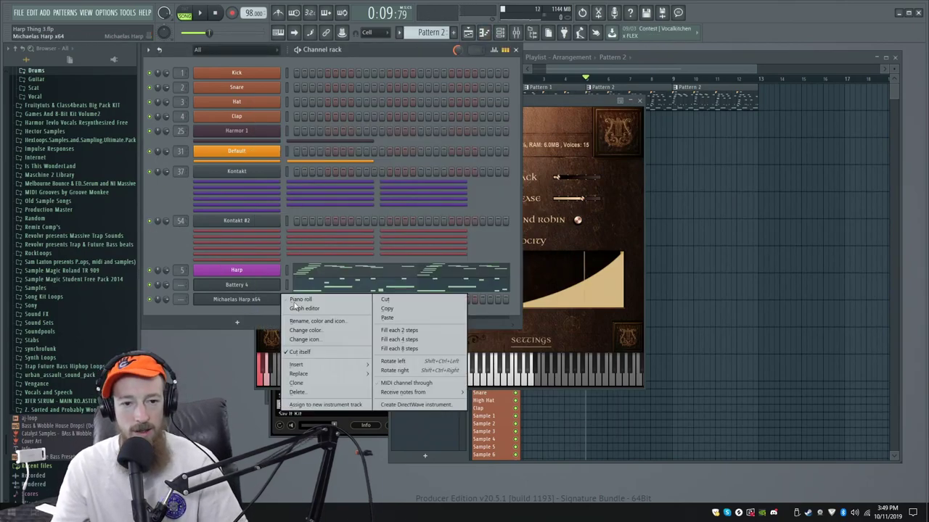
{"action": "left_click", "coordinate": [299, 298]}
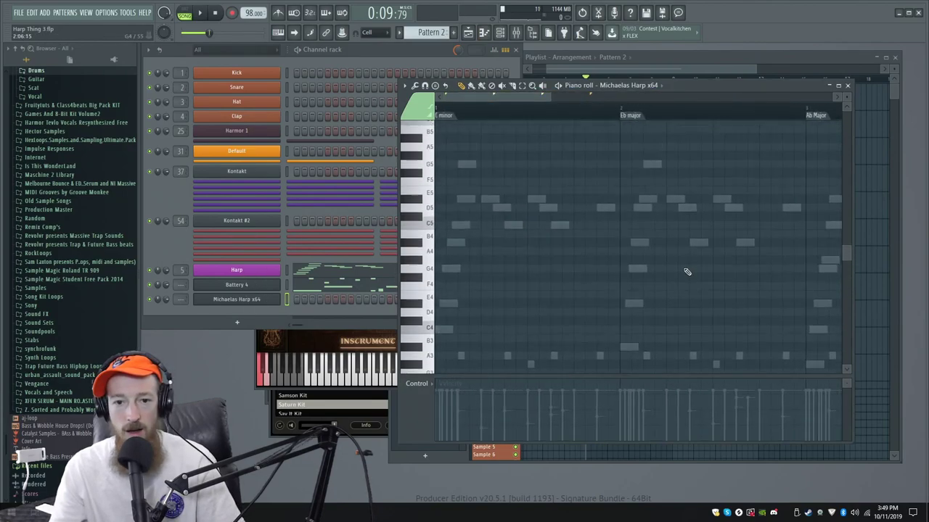
{"action": "left_click", "coordinate": [439, 238]}
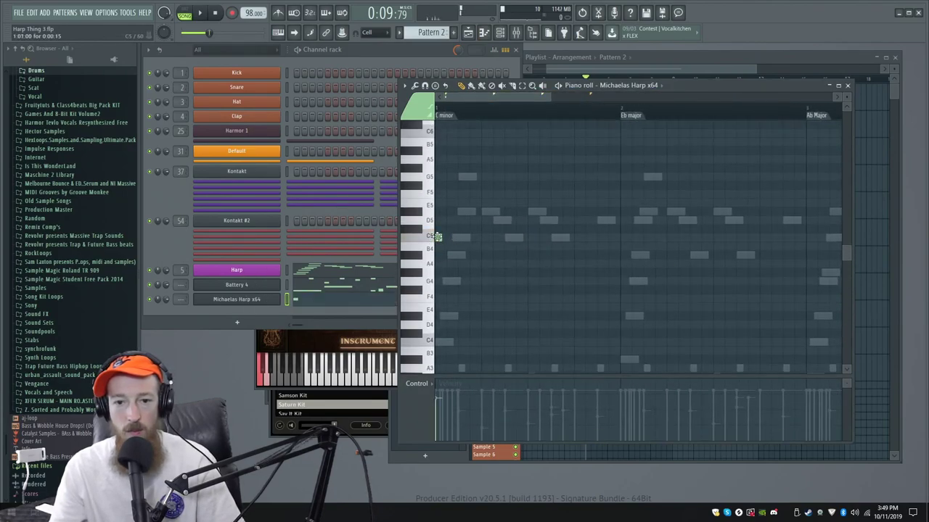
{"action": "left_click_drag", "start_coordinate": [440, 238], "coordinate": [622, 240]}
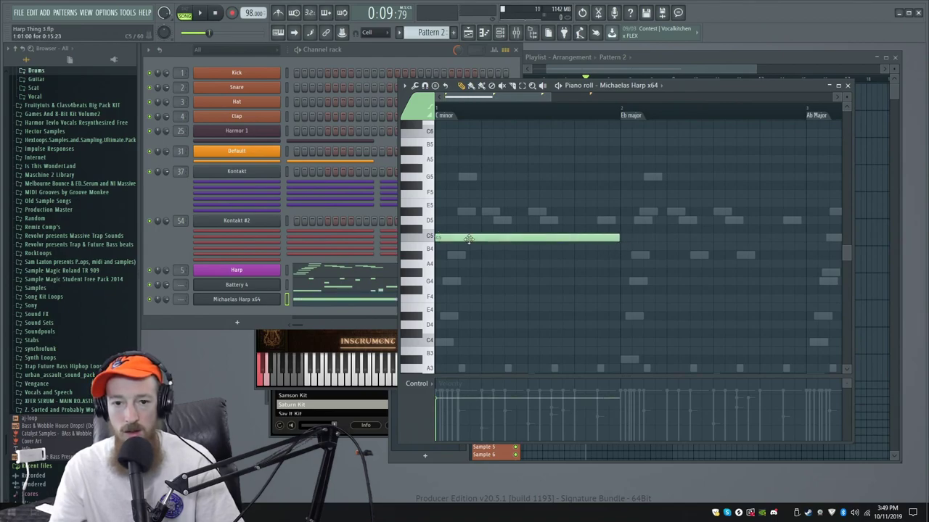
{"action": "left_click", "coordinate": [454, 212]}
{"action": "left_click", "coordinate": [453, 178]}
Enter a full-bar Eb major chord of A#4, D#5 and G5 in bar 2.
{"action": "scroll", "coordinate": [600, 244], "scroll_direction": "right", "scroll_amount": 2}
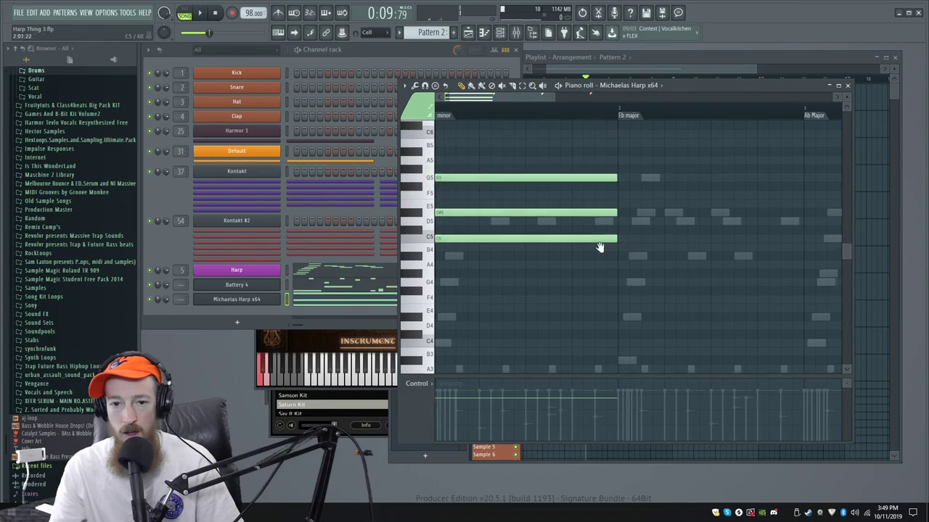
{"action": "left_click", "coordinate": [552, 264]}
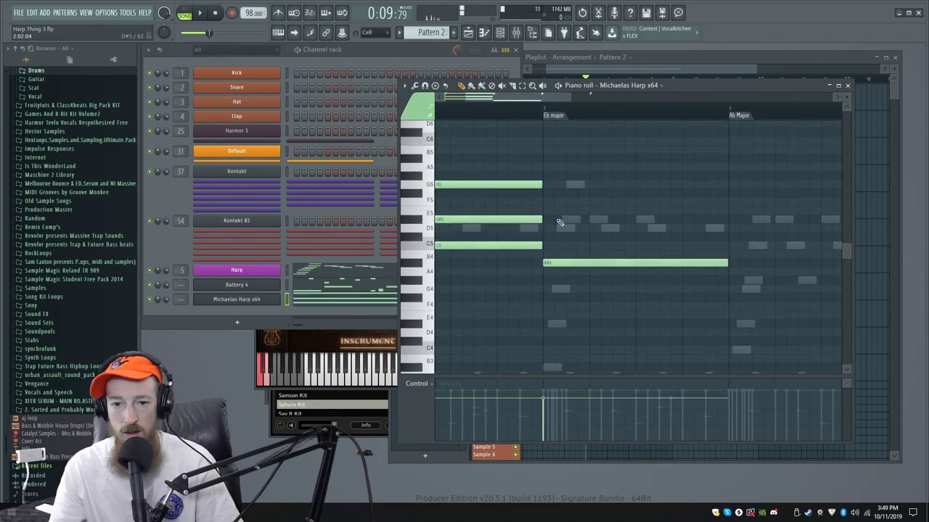
{"action": "left_click", "coordinate": [551, 219]}
{"action": "left_click", "coordinate": [559, 185]}
Enter a full-bar Ab major chord of G#4, C5 and D#5 in bar 3.
{"action": "scroll", "coordinate": [595, 228], "scroll_direction": "right", "scroll_amount": 2}
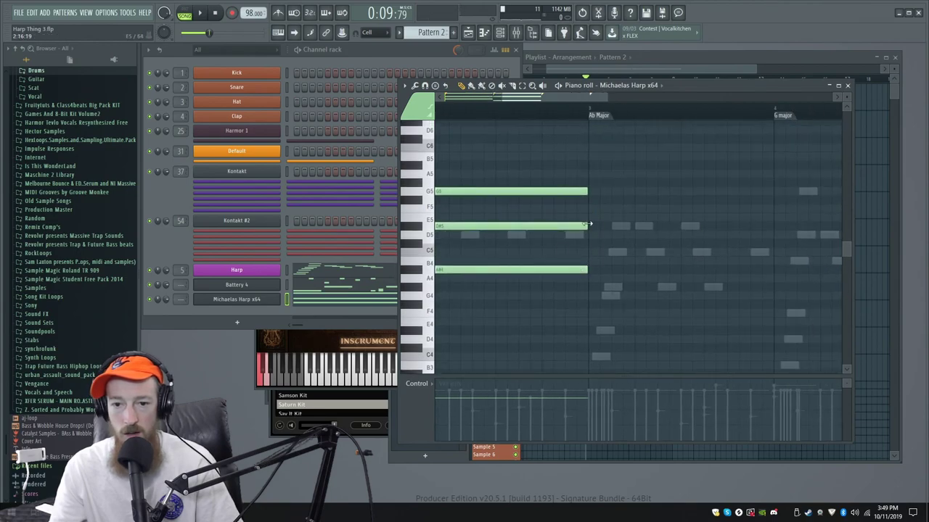
{"action": "left_click", "coordinate": [595, 287]}
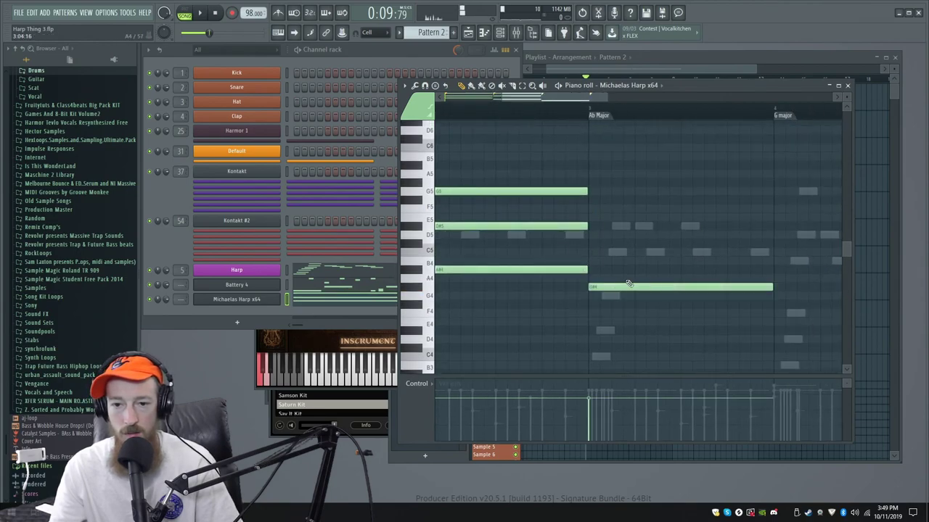
{"action": "left_click", "coordinate": [593, 252]}
{"action": "left_click", "coordinate": [595, 225]}
Enter full-bar F4, B4 and D5 notes in bar 4 under the G major marker.
{"action": "scroll", "coordinate": [671, 229], "scroll_direction": "right", "scroll_amount": 2}
{"action": "left_click_drag", "start_coordinate": [571, 316], "coordinate": [593, 180]}
{"action": "scroll", "coordinate": [667, 273], "scroll_direction": "right", "scroll_amount": 2}
{"action": "scroll", "coordinate": [598, 287], "scroll_direction": "left", "scroll_amount": 1}
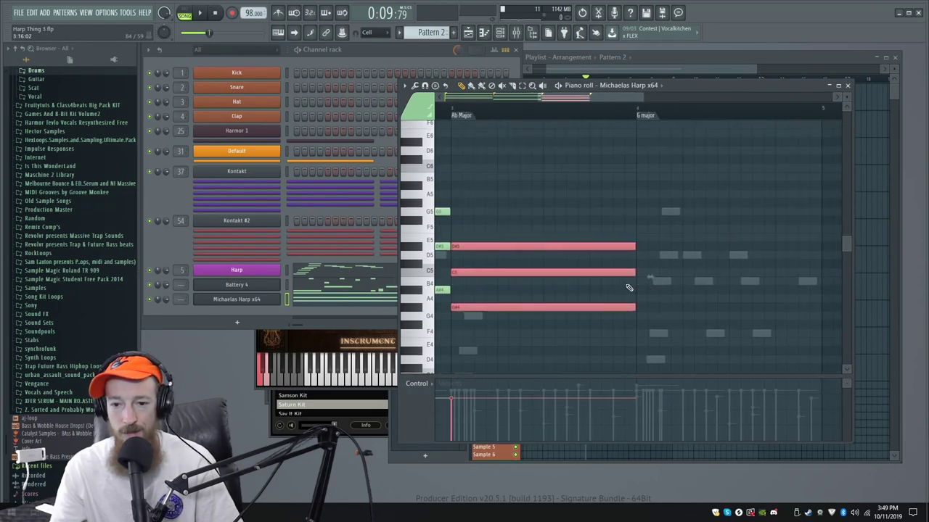
{"action": "left_click", "coordinate": [643, 335]}
{"action": "left_click", "coordinate": [645, 282]}
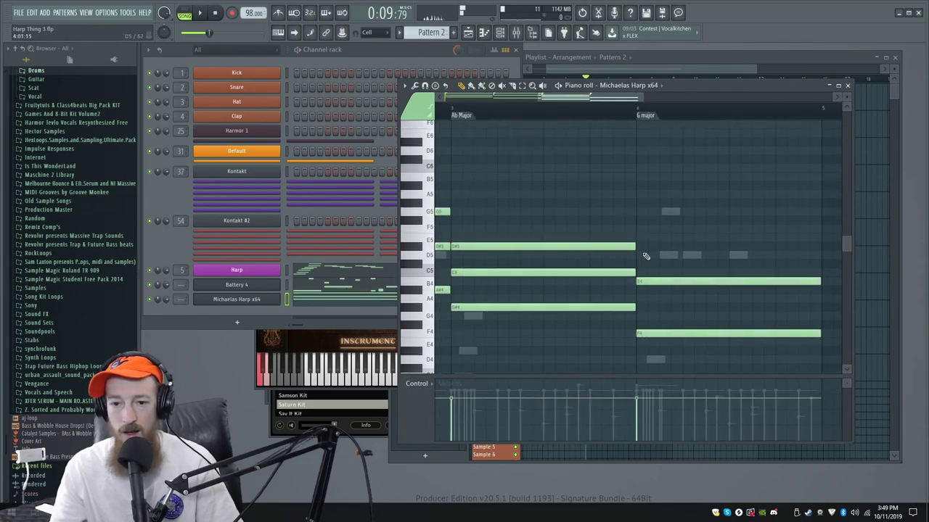
{"action": "left_click", "coordinate": [629, 255]}
{"action": "left_click_drag", "start_coordinate": [664, 255], "coordinate": [676, 256]}
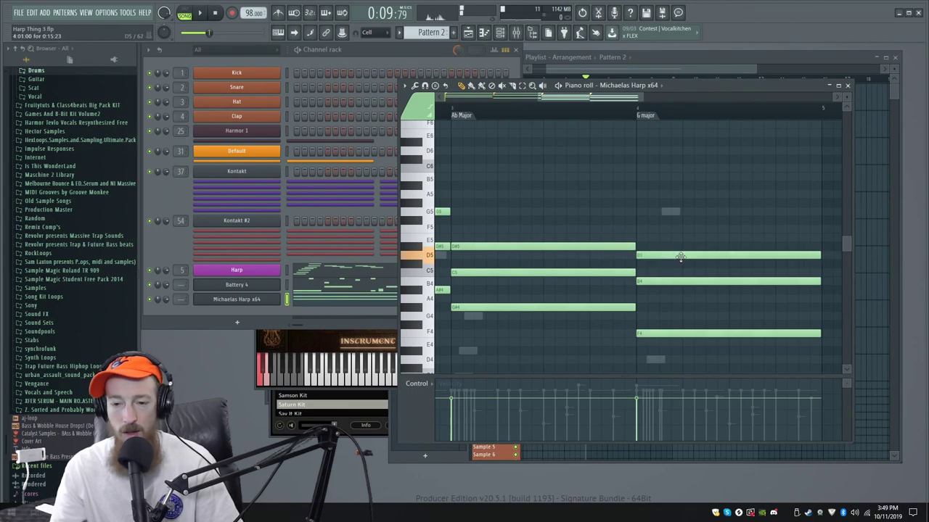
Move the lowest note of the bar 4 chord from F4 up to G4.
{"action": "scroll", "coordinate": [648, 305], "scroll_direction": "down", "scroll_amount": 2}
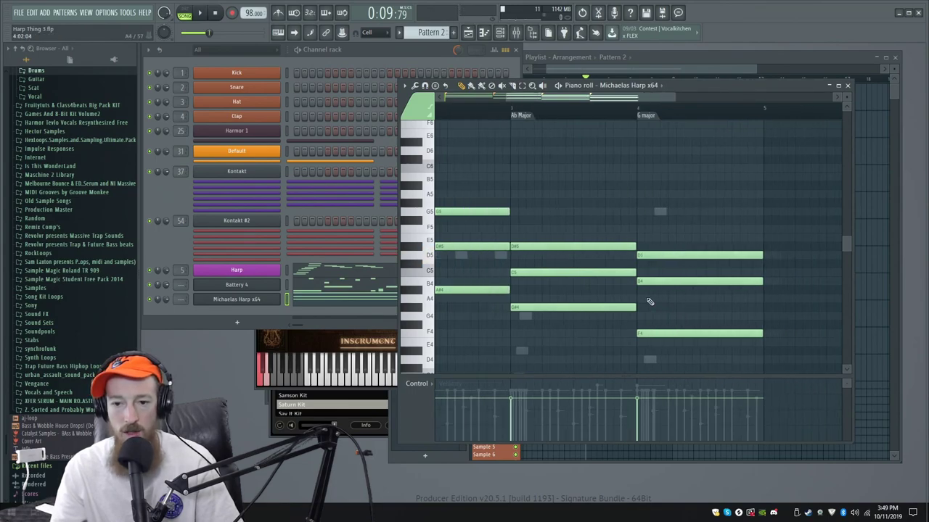
{"action": "scroll", "coordinate": [653, 287], "scroll_direction": "down", "scroll_amount": 1}
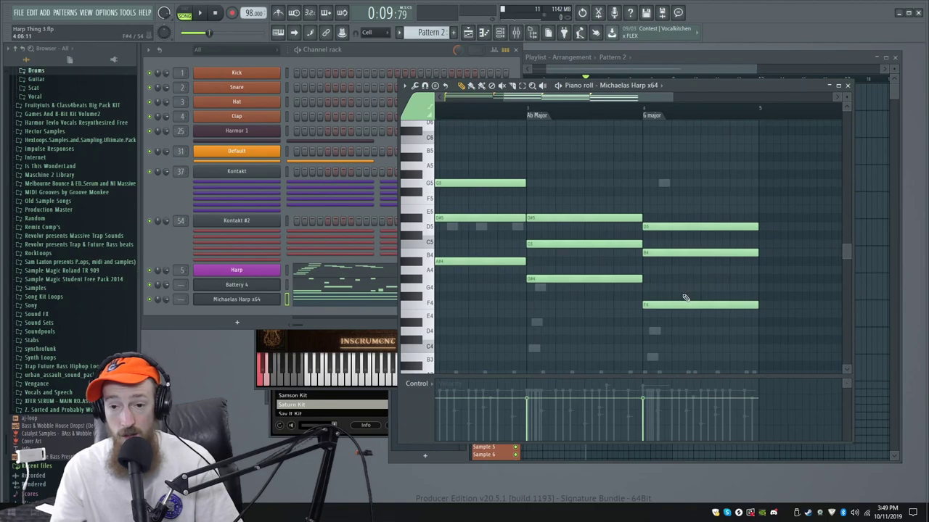
{"action": "left_click", "coordinate": [682, 305]}
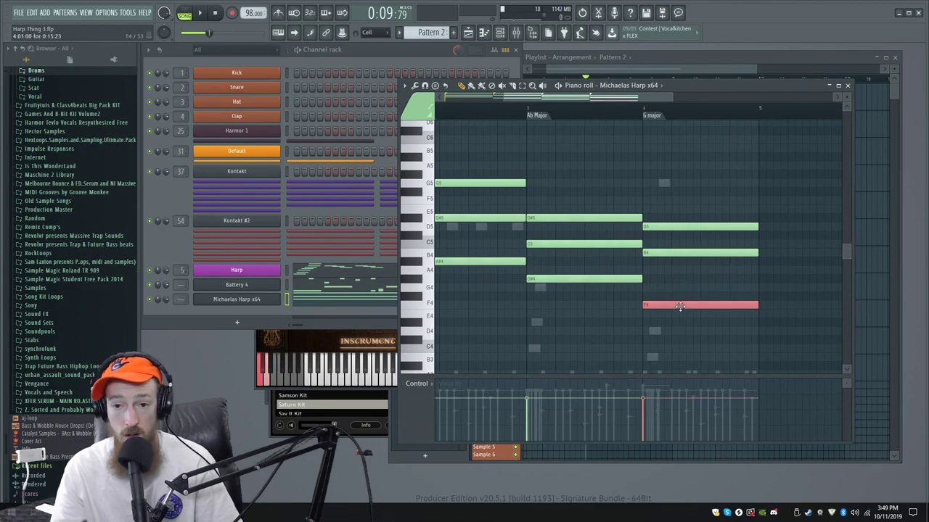
{"action": "mouse_move", "coordinate": [679, 305]}
{"action": "left_mouse_down"}
{"action": "mouse_move", "coordinate": [673, 182]}
{"action": "mouse_move", "coordinate": [680, 306]}
{"action": "mouse_move", "coordinate": [680, 280]}
{"action": "mouse_move", "coordinate": [680, 298]}
{"action": "mouse_move", "coordinate": [680, 288]}
{"action": "left_mouse_up"}
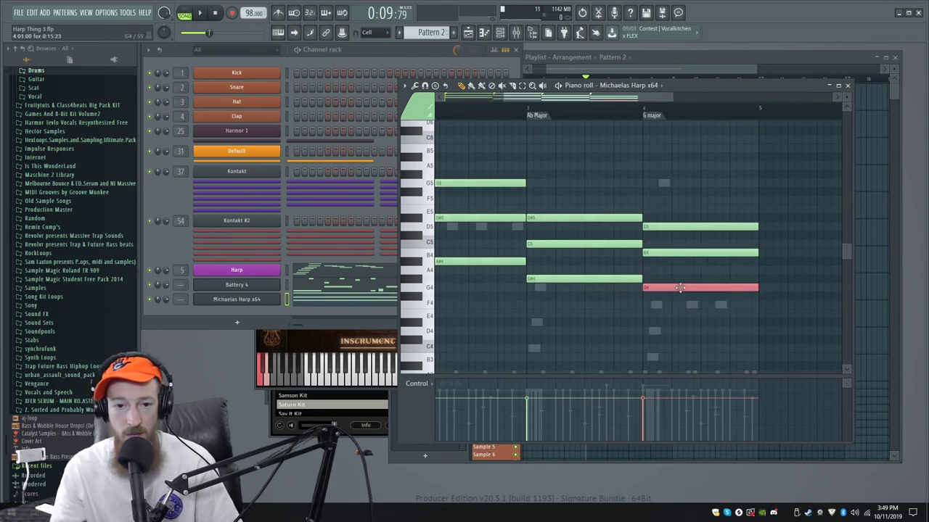
{"action": "scroll", "coordinate": [679, 288], "scroll_direction": "down", "scroll_amount": 3}
{"action": "scroll", "coordinate": [680, 288], "scroll_direction": "up", "scroll_amount": 1}
Turn on the upward arpeggiator in the Michaelas Harp channel's miscellaneous functions and play Pattern 2 in pattern mode.
{"action": "left_click", "coordinate": [255, 316]}
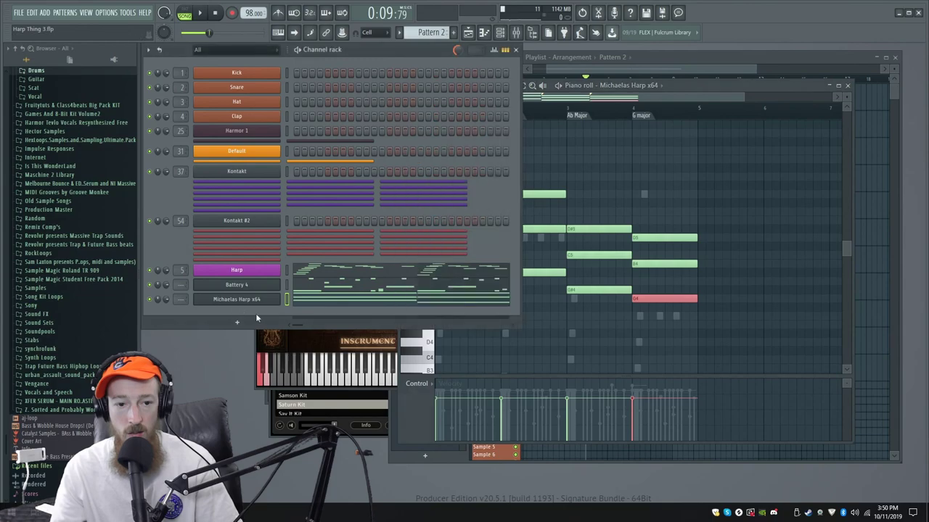
{"action": "left_click", "coordinate": [254, 302]}
{"action": "left_click", "coordinate": [265, 298]}
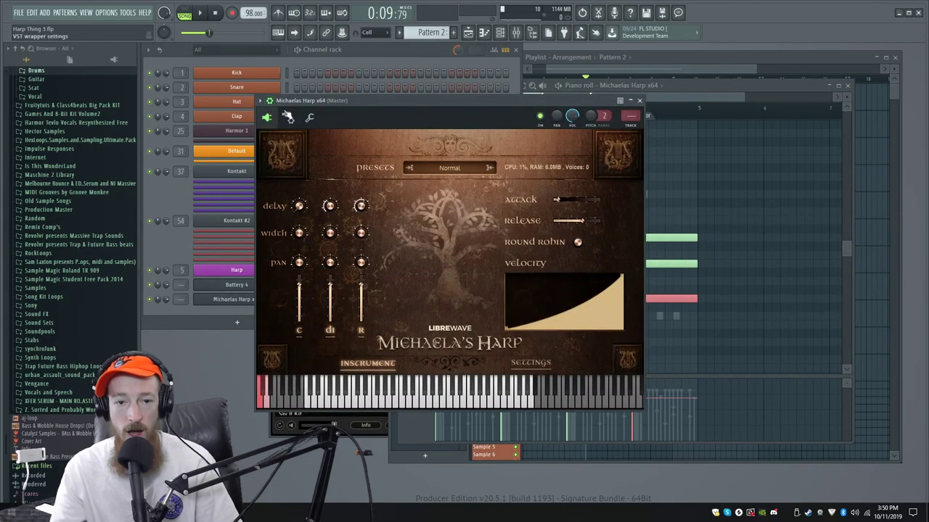
{"action": "left_click", "coordinate": [309, 117]}
{"action": "left_click_drag", "start_coordinate": [365, 105], "coordinate": [357, 151]}
{"action": "left_click", "coordinate": [611, 107]}
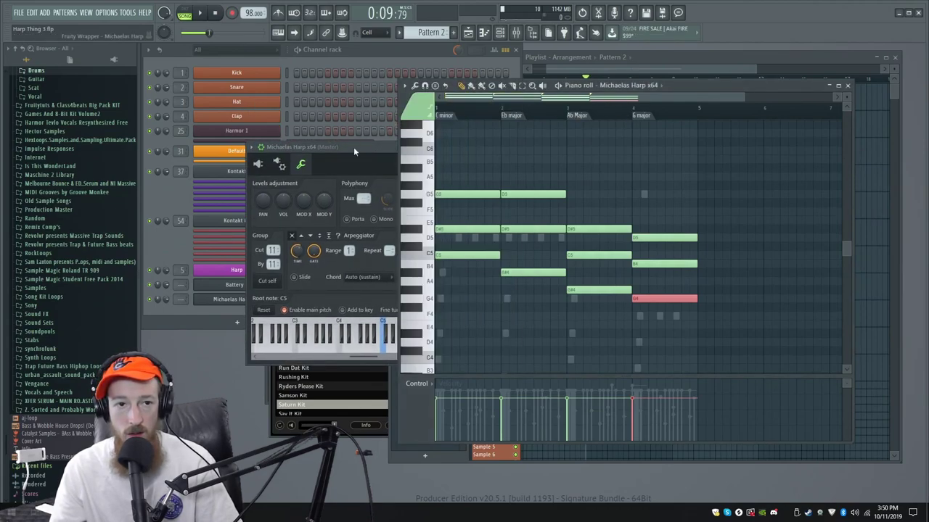
{"action": "left_click", "coordinate": [184, 13]}
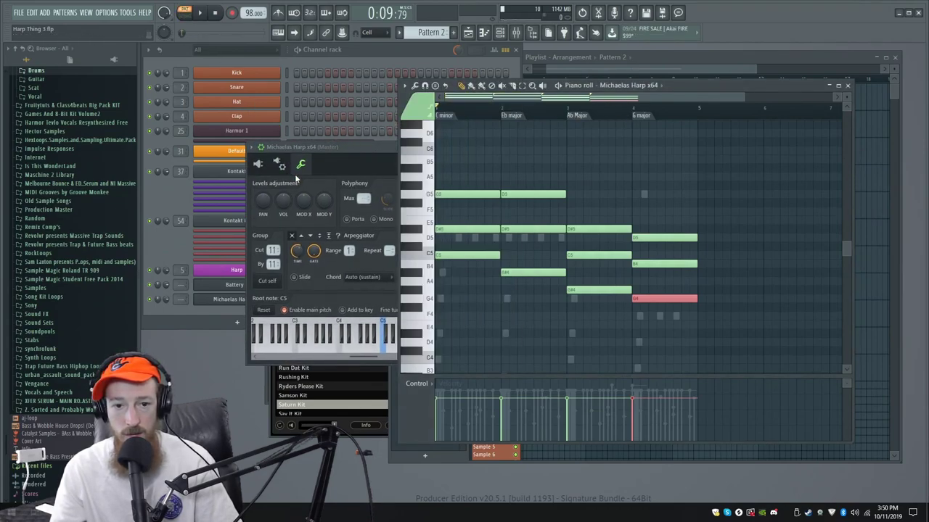
{"action": "left_click", "coordinate": [352, 147]}
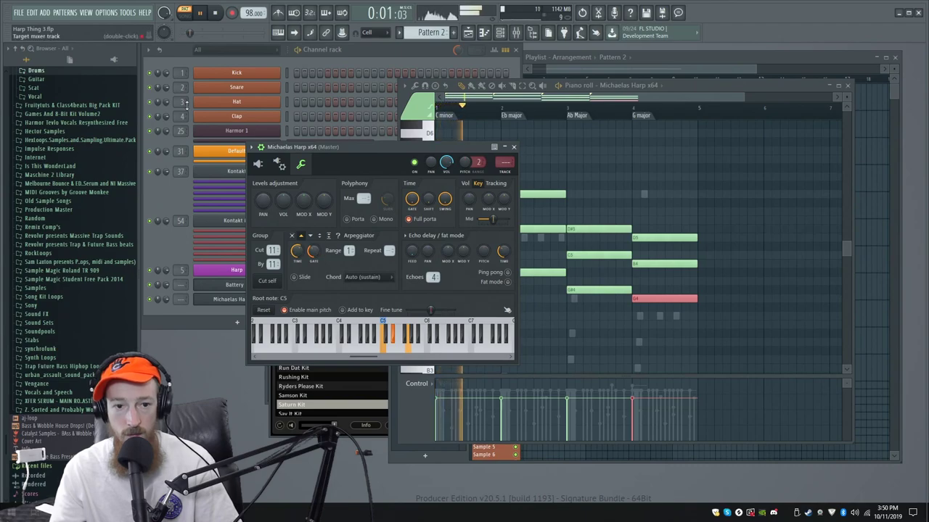
{"action": "left_click", "coordinate": [172, 221]}
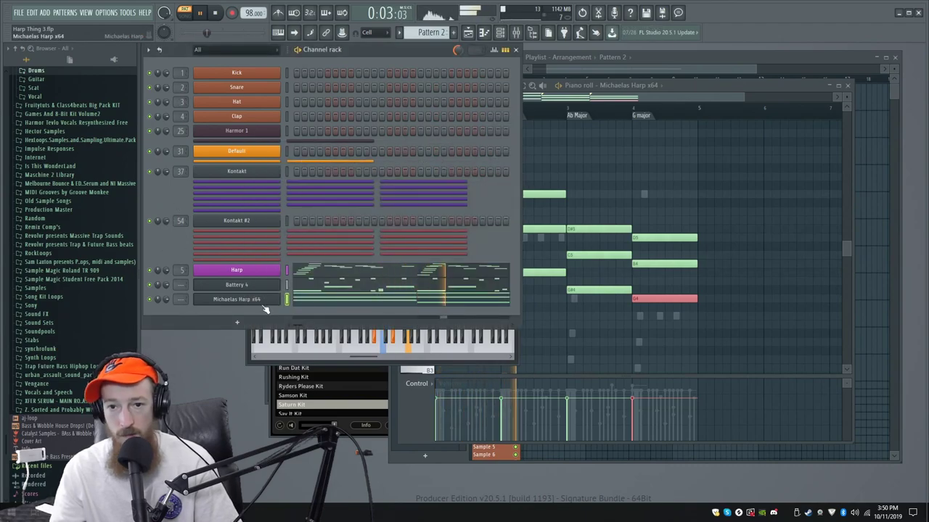
Stop playback and transpose all the Michaelas Harp chord notes up one octave.
{"action": "left_click", "coordinate": [614, 96]}
{"action": "key", "text": "space"}
{"action": "left_click_drag", "start_coordinate": [399, 210], "coordinate": [362, 210]}
{"action": "left_click_drag", "start_coordinate": [392, 168], "coordinate": [394, 234]}
{"action": "key", "text": "ctrl+a"}
{"action": "key", "text": "ctrl+Up"}
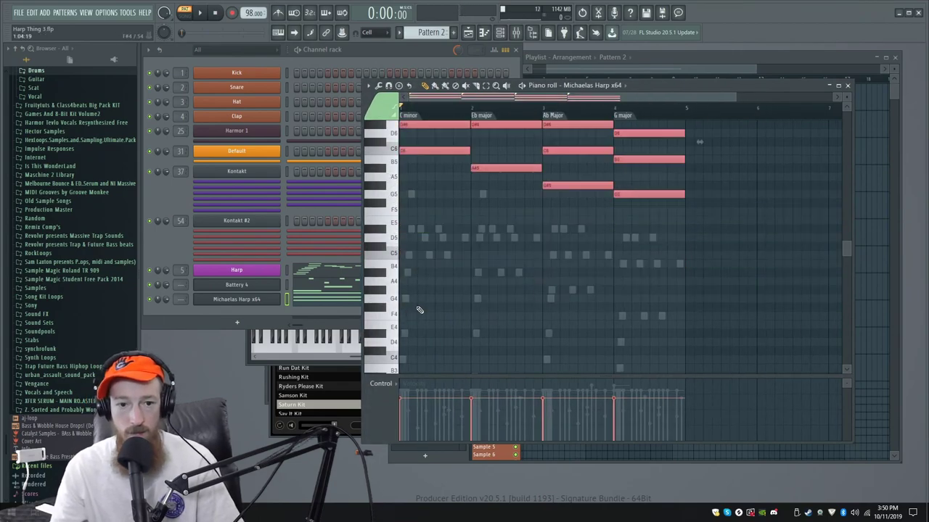
Play the pattern and mute the Harp and Battery 4 channels to isolate Michaelas Harp.
{"action": "key", "text": "space"}
{"action": "left_click", "coordinate": [246, 298]}
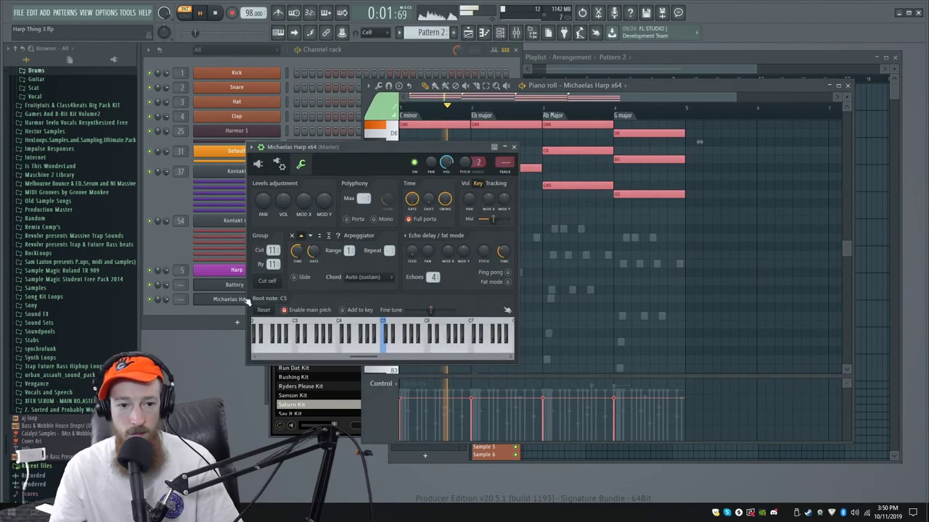
{"action": "left_click", "coordinate": [169, 241]}
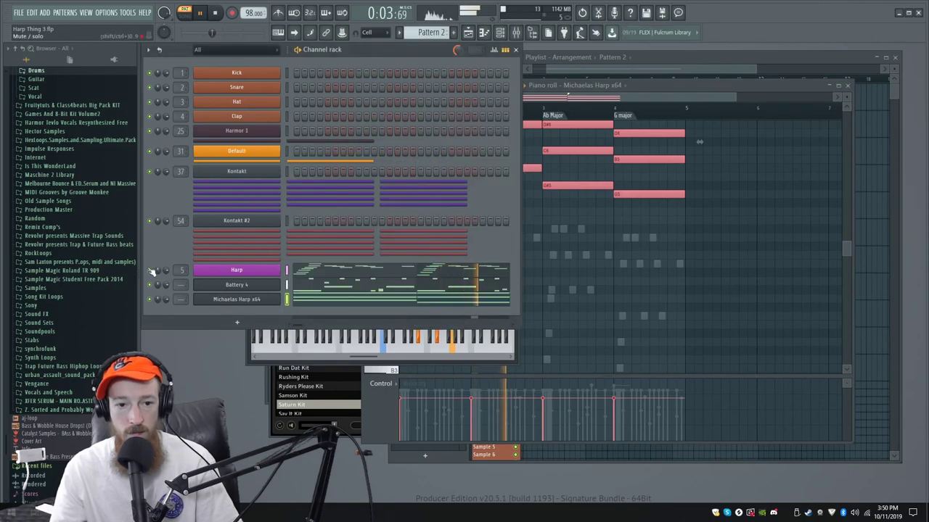
Set the Michaelas Harp arpeggiator range to 2 octaves and audition the isolated part.
{"action": "double_click", "coordinate": [236, 301]}
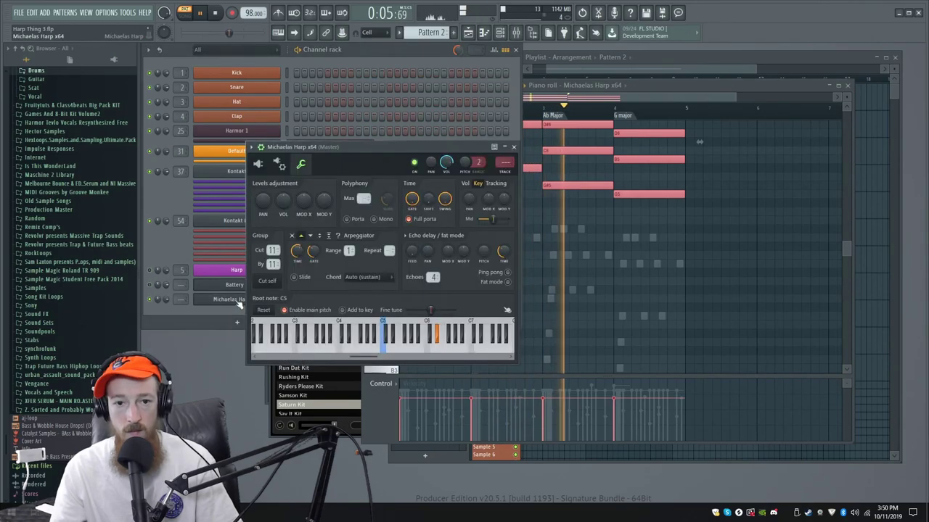
{"action": "left_click_drag", "start_coordinate": [372, 154], "coordinate": [495, 163]}
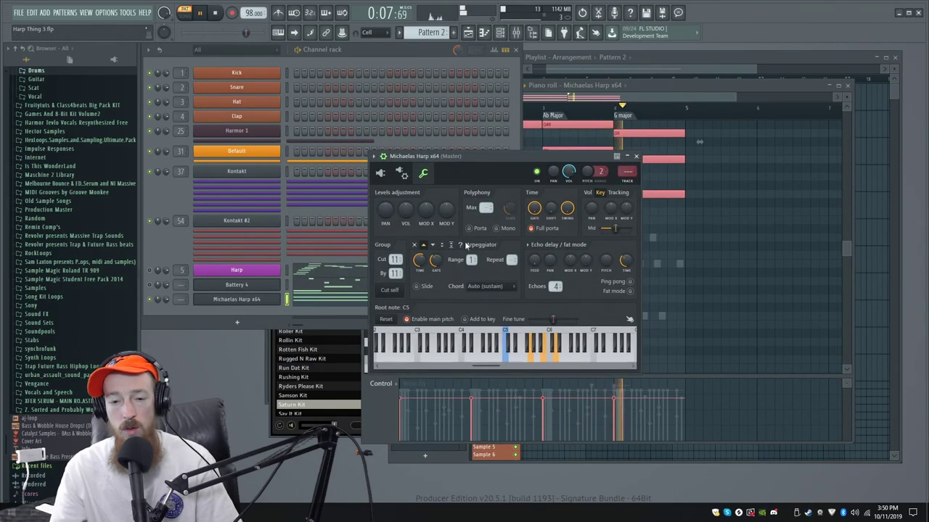
{"action": "key", "text": "space"}
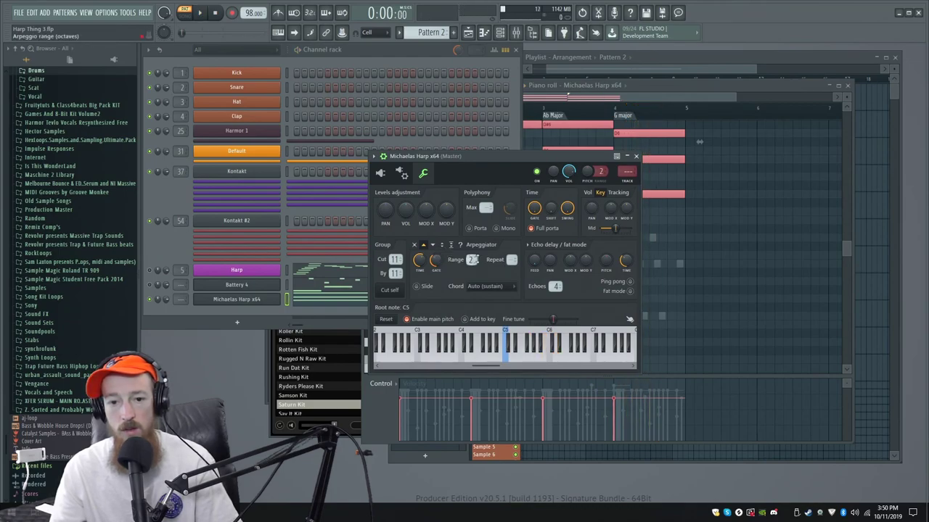
{"action": "key", "text": "space"}
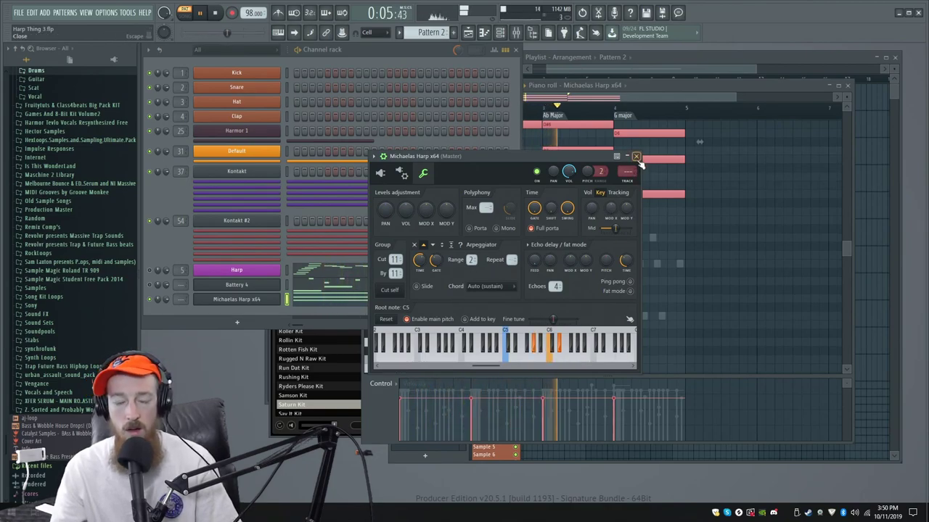
{"action": "key", "text": "space"}
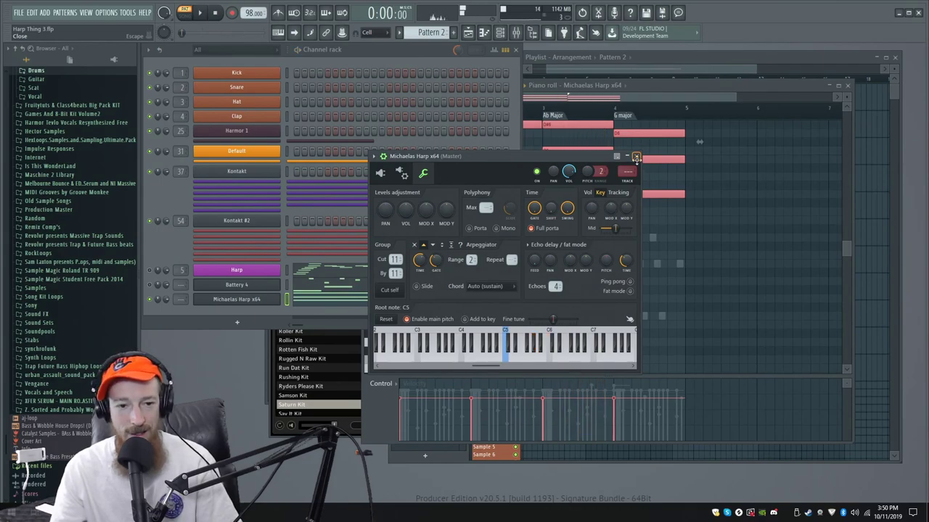
Raise the volume level adjustment in Michaelas Harp's miscellaneous functions and audition the pattern.
{"action": "left_click", "coordinate": [636, 157]}
{"action": "left_click", "coordinate": [264, 299]}
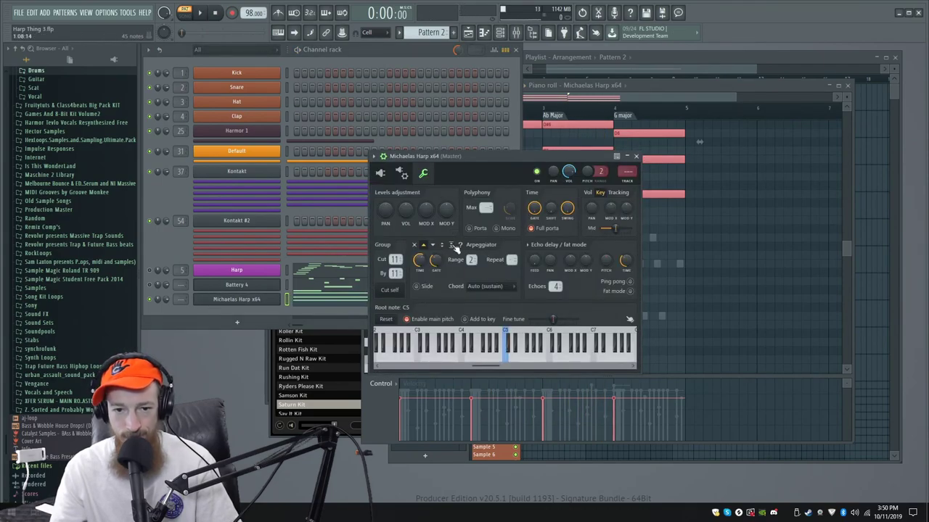
{"action": "left_click", "coordinate": [379, 172]}
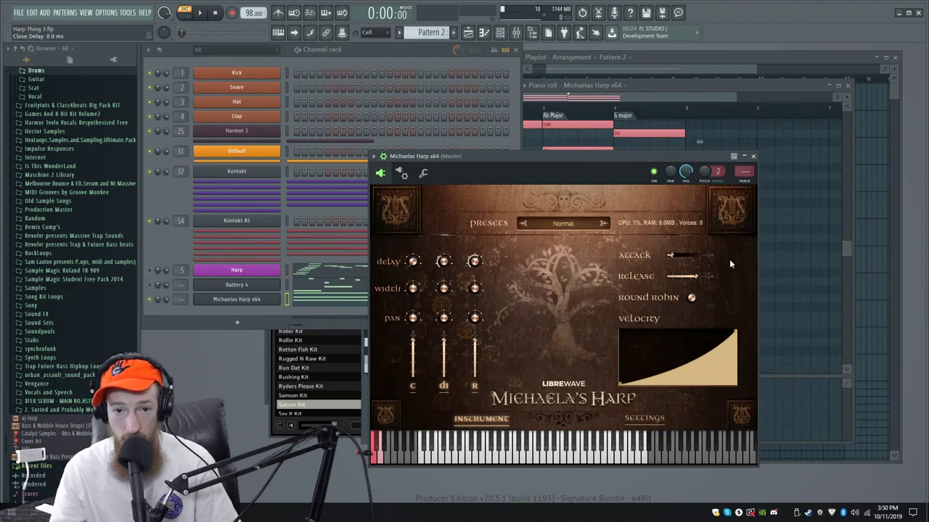
{"action": "left_click", "coordinate": [400, 175]}
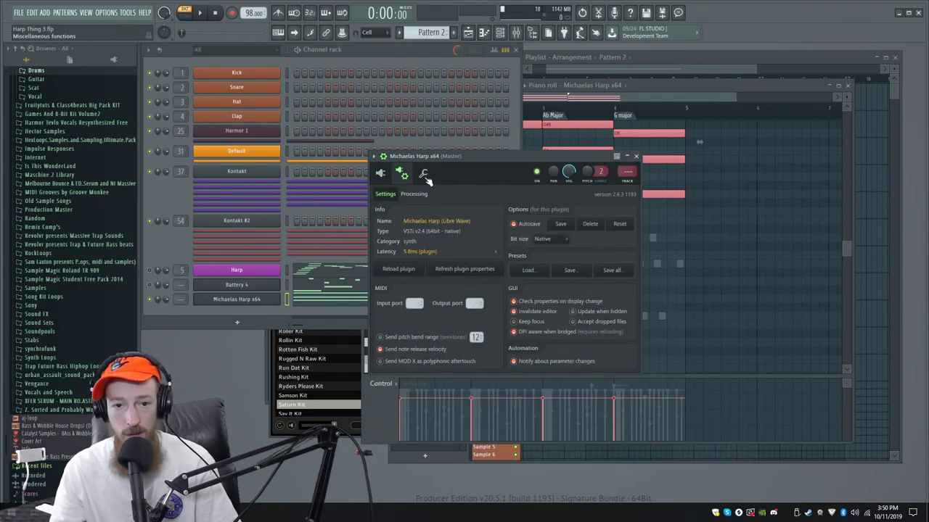
{"action": "left_click", "coordinate": [424, 175]}
{"action": "key", "text": "space"}
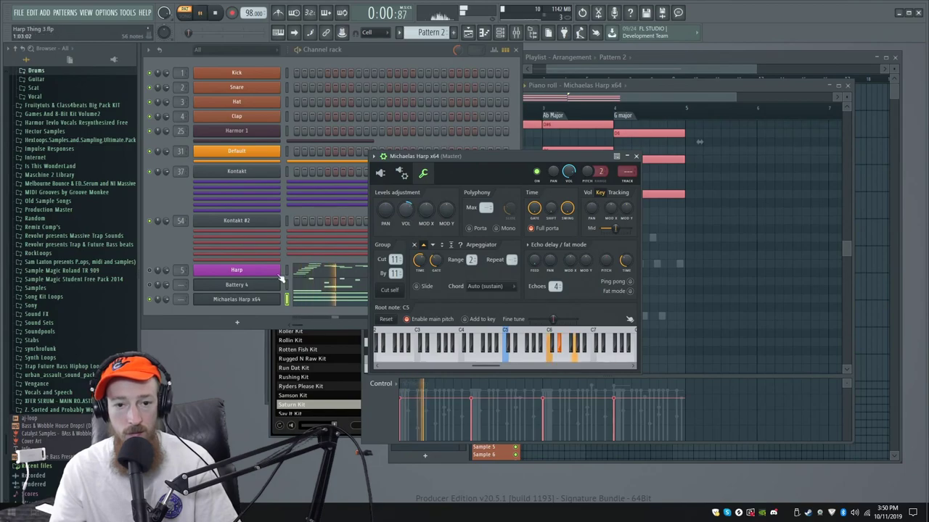
{"action": "left_click", "coordinate": [162, 244]}
{"action": "left_click", "coordinate": [235, 300]}
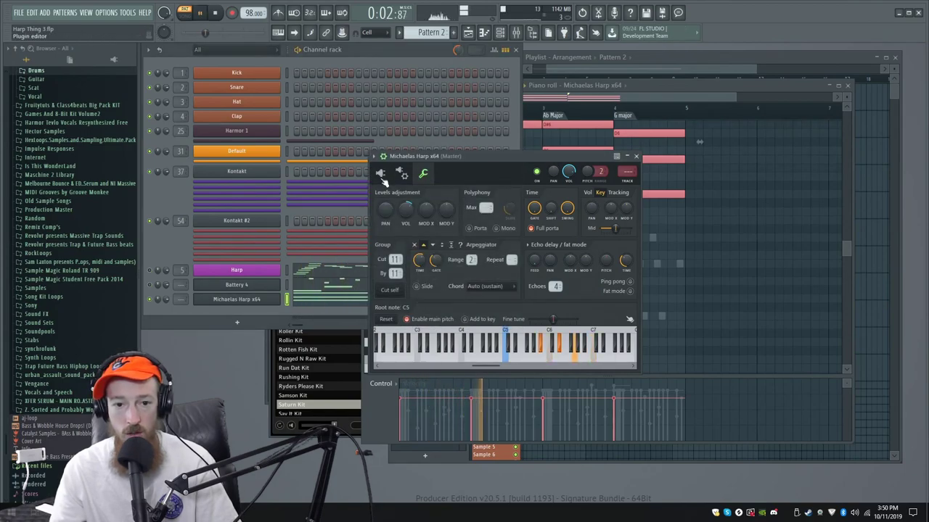
Increase the C, DI and R widths in the Michaelas Harp plugin, with C at about 120%, and audition them.
{"action": "left_click", "coordinate": [382, 175]}
{"action": "key", "text": "space"}
{"action": "mouse_move", "coordinate": [419, 288]}
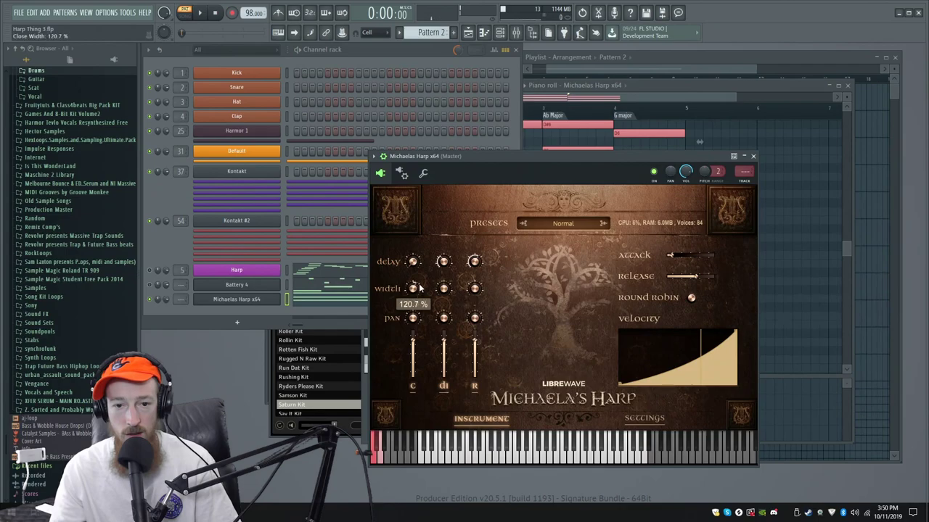
{"action": "mouse_move", "coordinate": [446, 282]}
{"action": "left_click_drag", "start_coordinate": [476, 290], "coordinate": [476, 267]}
{"action": "key", "text": "space"}
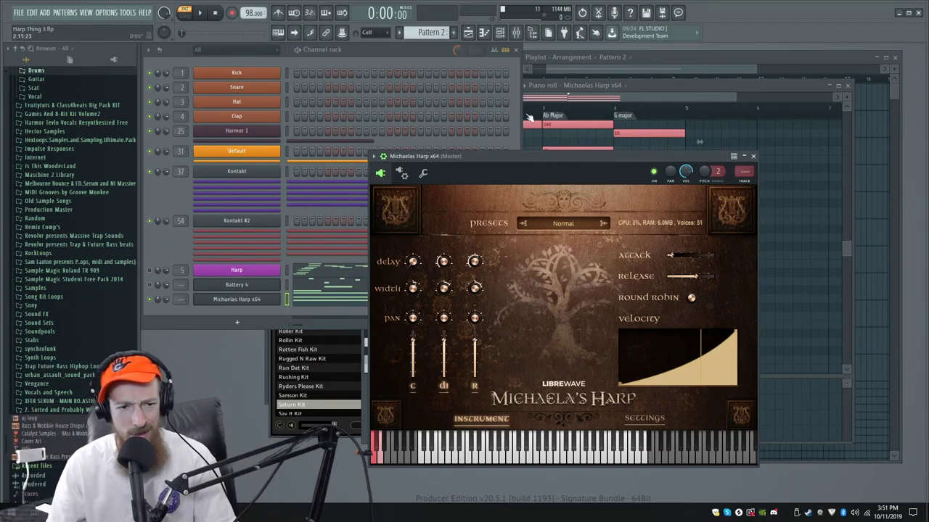
Unmute the Harp and Battery 4 channels and play Pattern 2 with all the parts together.
{"action": "left_click", "coordinate": [154, 283]}
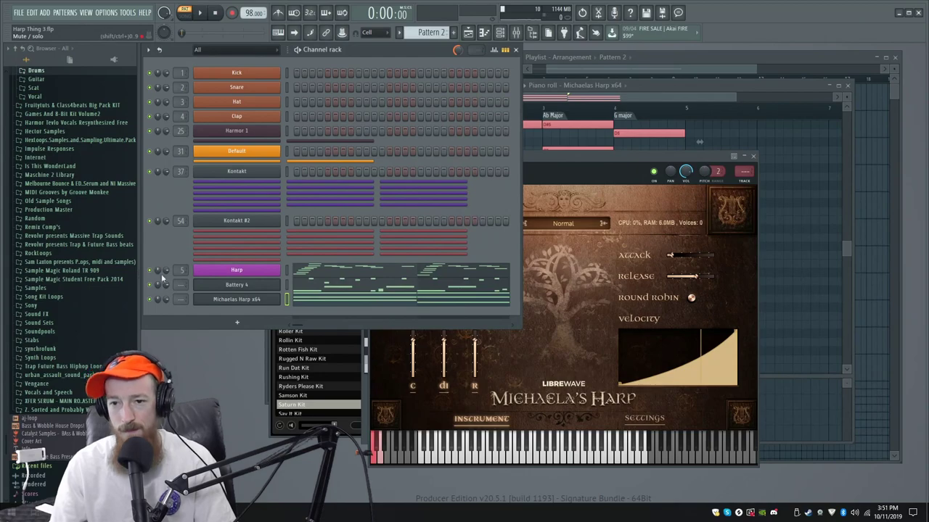
{"action": "key", "text": "space"}
{"action": "left_click", "coordinate": [753, 157]}
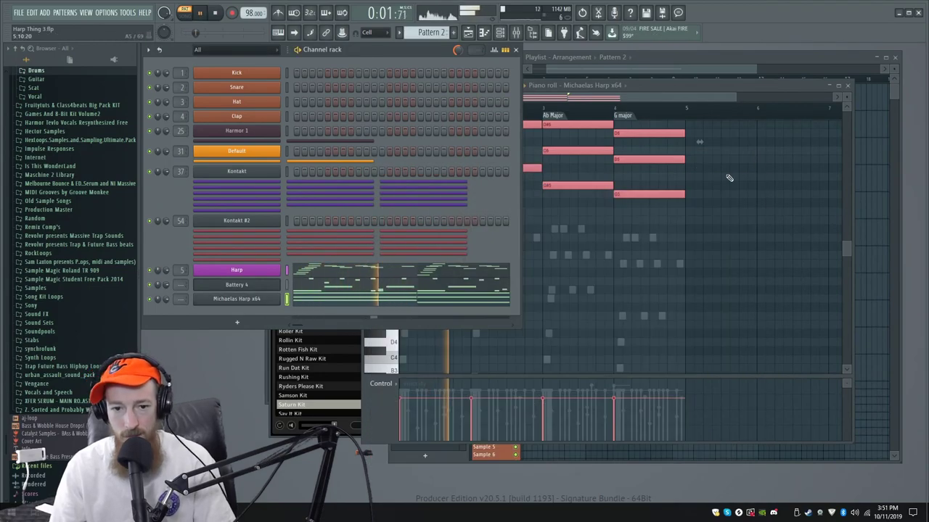
{"action": "left_click", "coordinate": [724, 71]}
{"action": "key", "text": "space"}
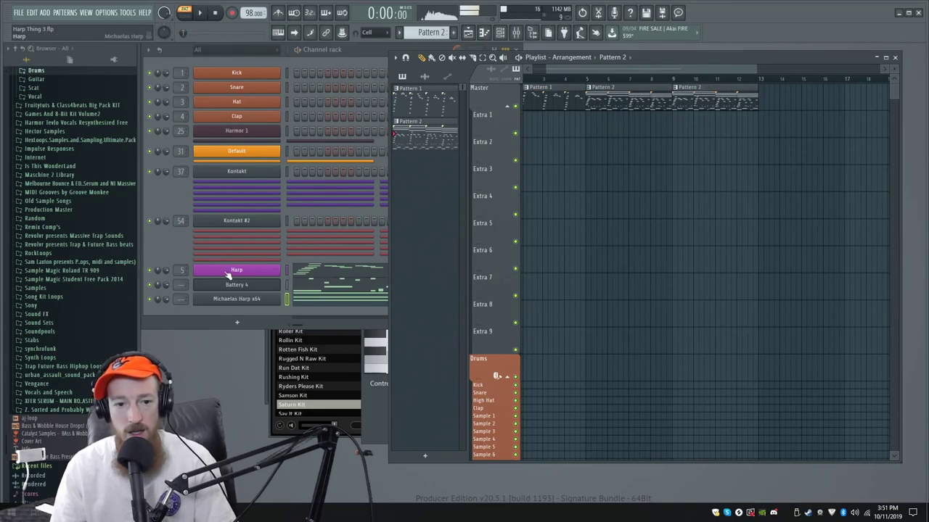
Cut the Michaelas Harp notes from Pattern 2 and paste them into the same channel of a new Pattern 3.
{"action": "left_click", "coordinate": [183, 254]}
{"action": "right_click", "coordinate": [250, 299]}
{"action": "left_click", "coordinate": [410, 301]}
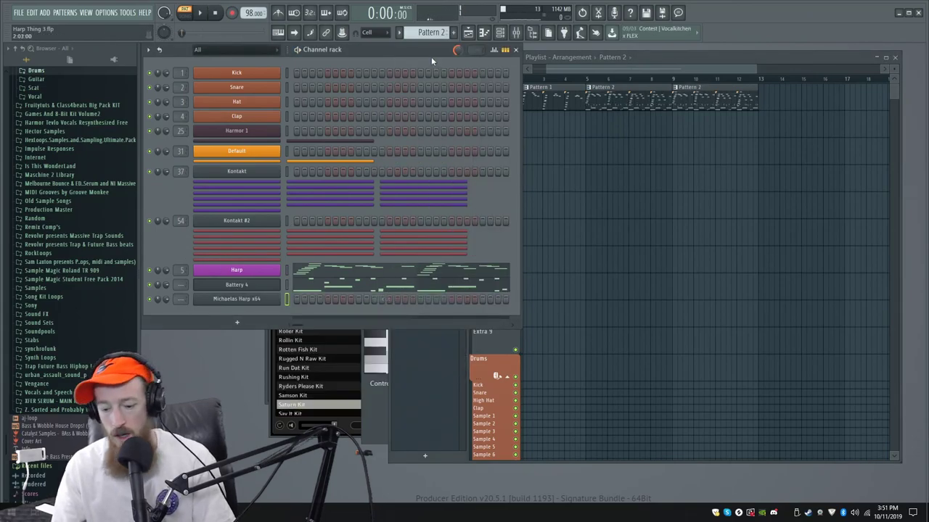
{"action": "left_click", "coordinate": [453, 33]}
{"action": "key", "text": "Return"}
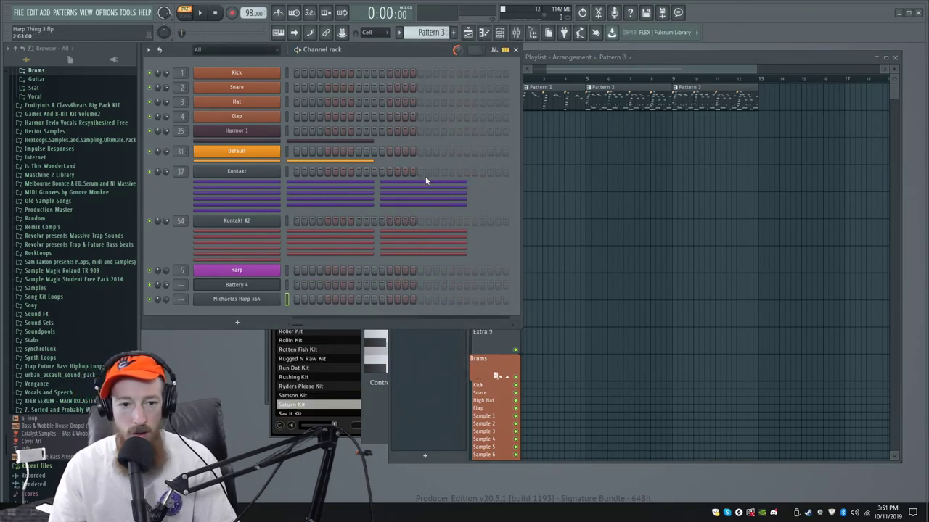
{"action": "right_click", "coordinate": [245, 300]}
{"action": "left_click", "coordinate": [410, 319]}
Place the Pattern 3 clip at bar 13 on the first playlist track and play the song from bar 5.
{"action": "left_click", "coordinate": [763, 122]}
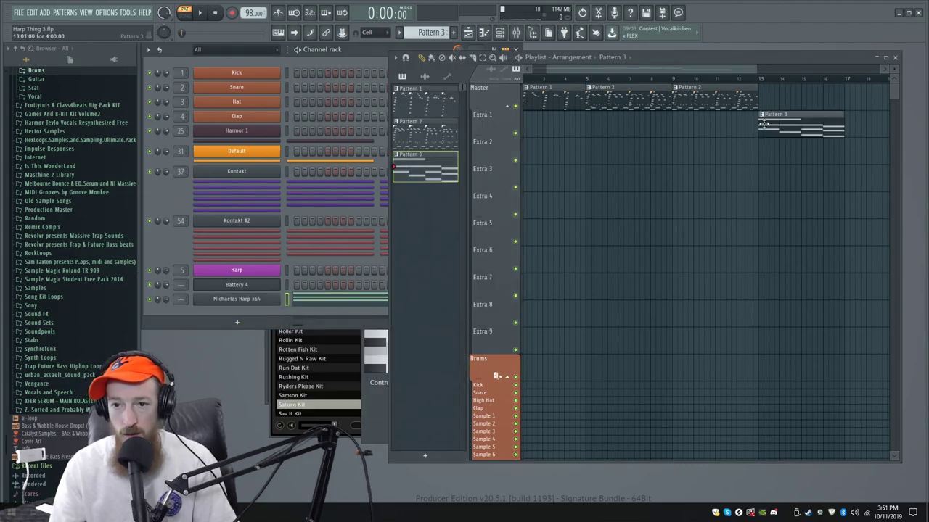
{"action": "left_click_drag", "start_coordinate": [763, 123], "coordinate": [763, 90]}
{"action": "left_click", "coordinate": [586, 78]}
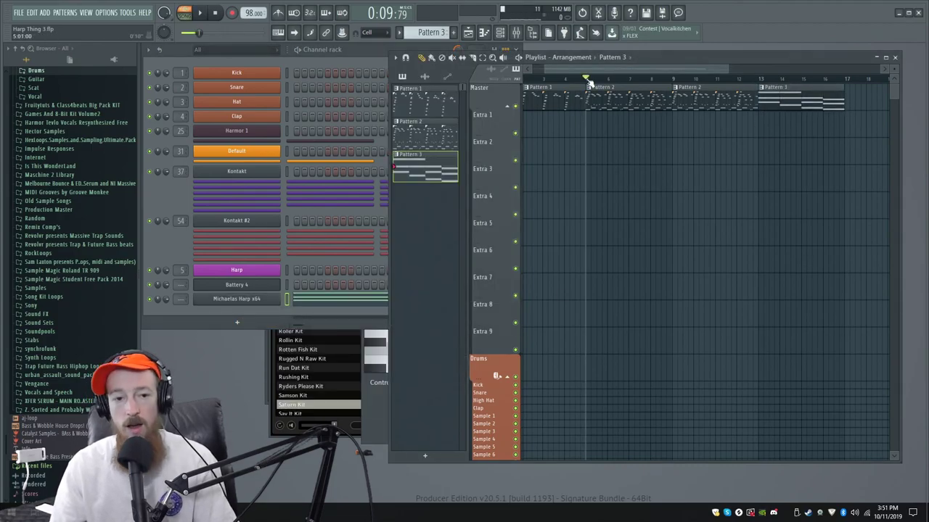
{"action": "key", "text": "F6"}
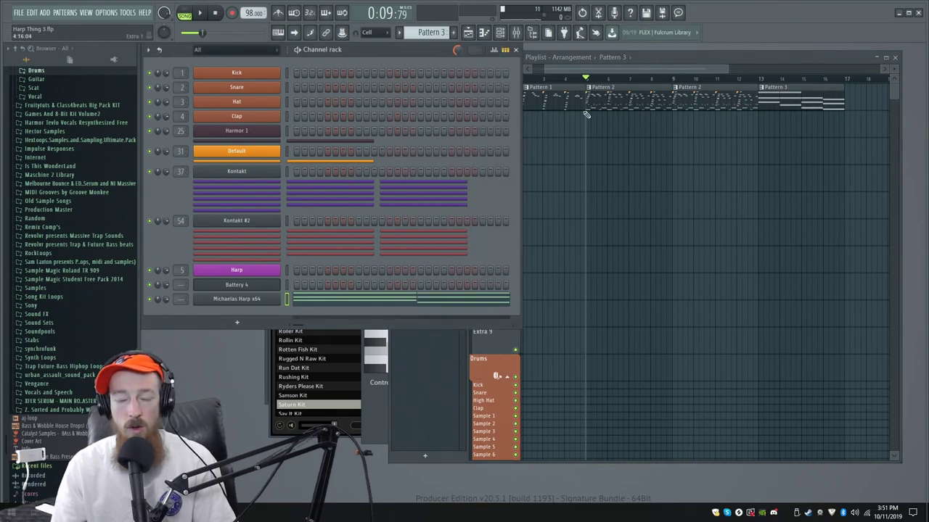
{"action": "key", "text": "space"}
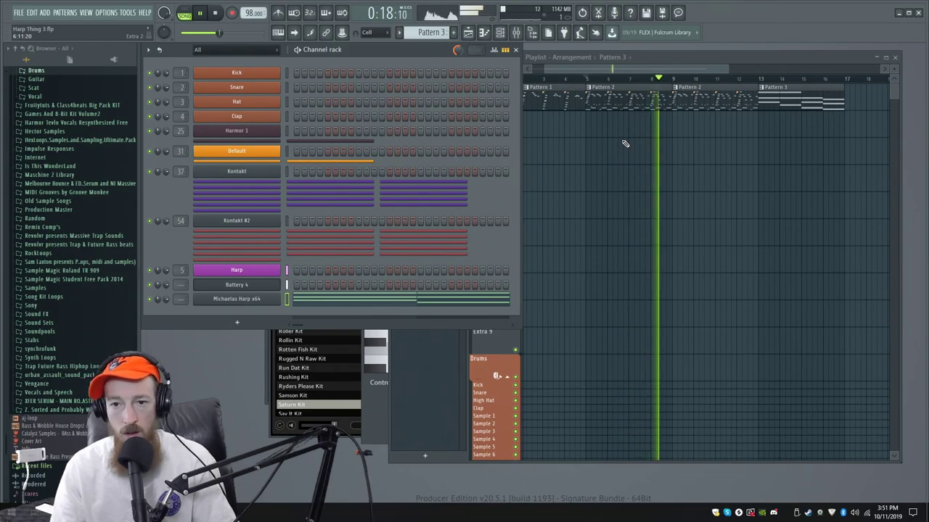
Stop playback and make the second Pattern 2 clip, starting at bar 9, unique.
{"action": "scroll", "coordinate": [623, 144], "scroll_direction": "down", "scroll_amount": 3}
{"action": "right_click", "coordinate": [622, 143]}
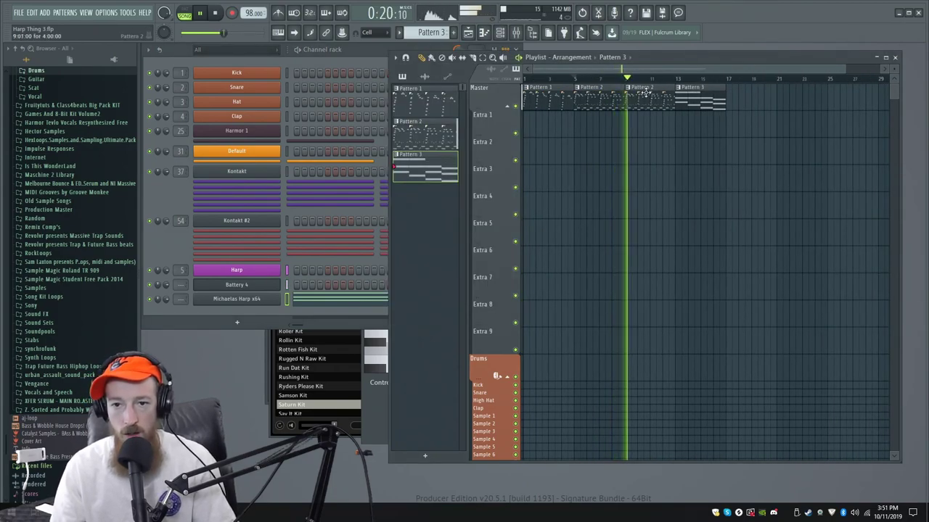
{"action": "key", "text": "space"}
{"action": "left_click", "coordinate": [629, 91]}
{"action": "left_click", "coordinate": [653, 150]}
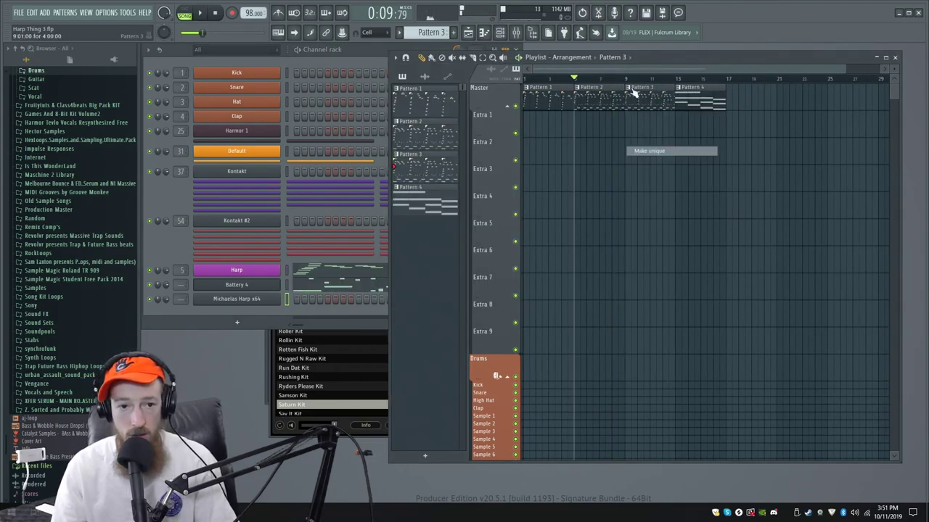
Search the Kontakt libraries for "ric" and load the palm-muted Scarbee Rickenbacker Bass instrument in the Kontakt channel.
{"action": "left_click", "coordinate": [174, 204]}
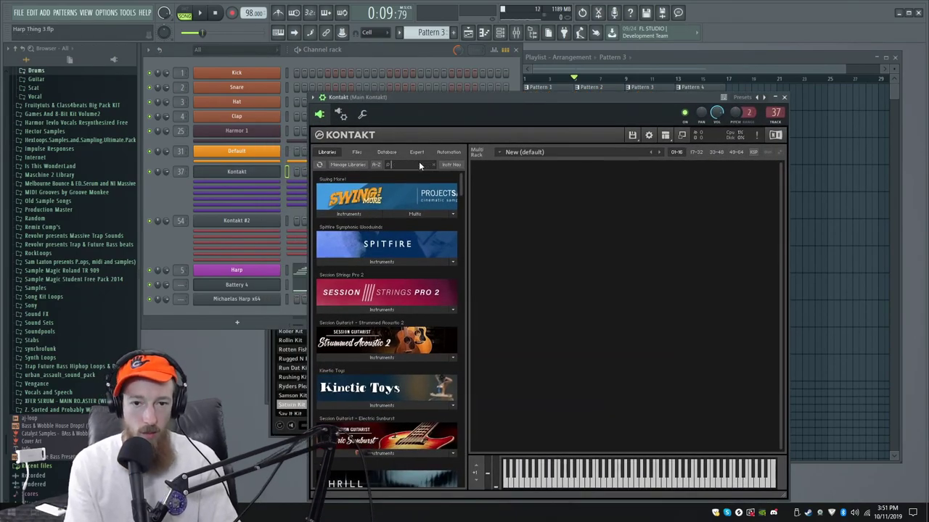
{"action": "type", "text": "ric"}
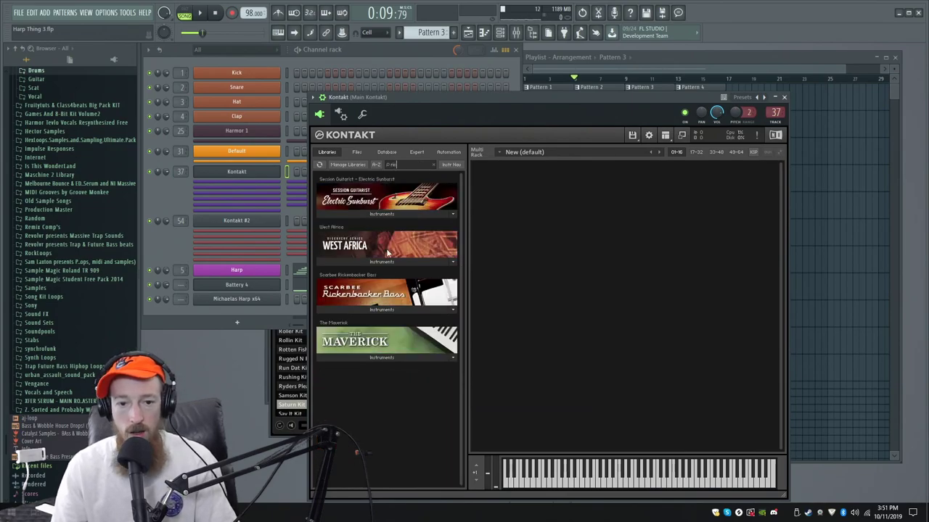
{"action": "left_click", "coordinate": [375, 311]}
{"action": "double_click", "coordinate": [367, 323]}
{"action": "left_click", "coordinate": [361, 308]}
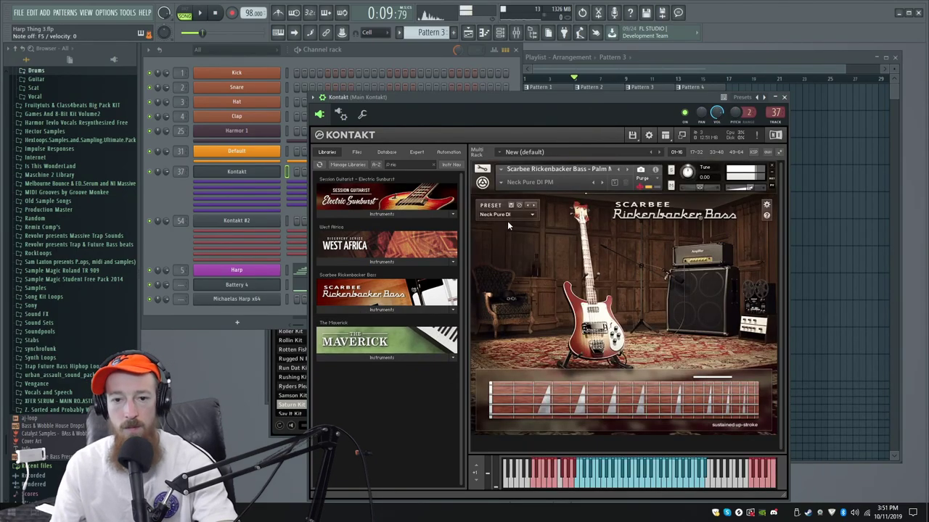
Audition the palm-muted Rickenbacker Bass presets, including Hammer Head, and settle on The Raven.
{"action": "left_click", "coordinate": [533, 216]}
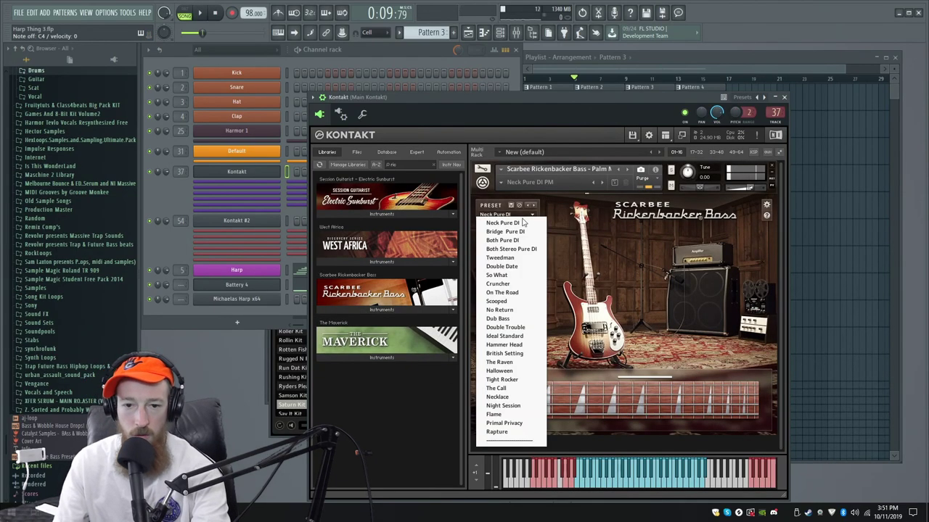
{"action": "left_click", "coordinate": [523, 266]}
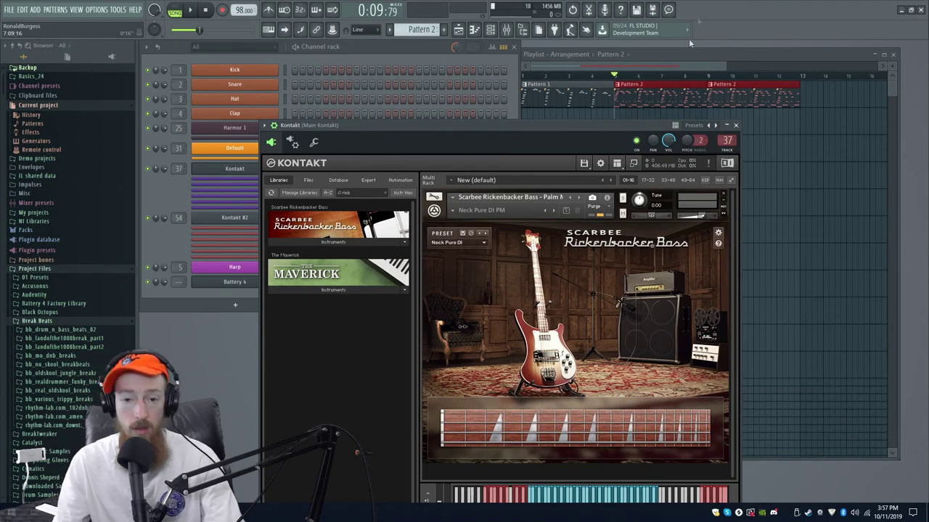
{"action": "left_click", "coordinate": [484, 243]}
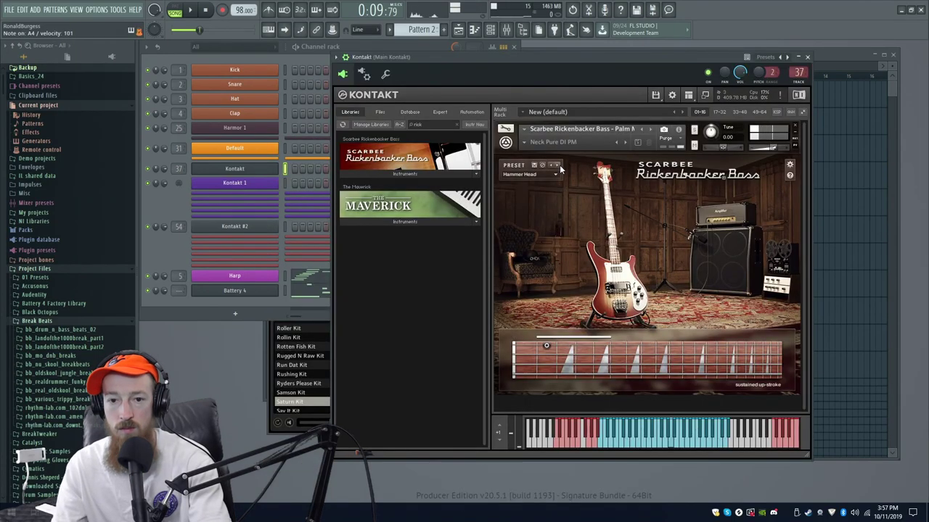
{"action": "left_click", "coordinate": [557, 166]}
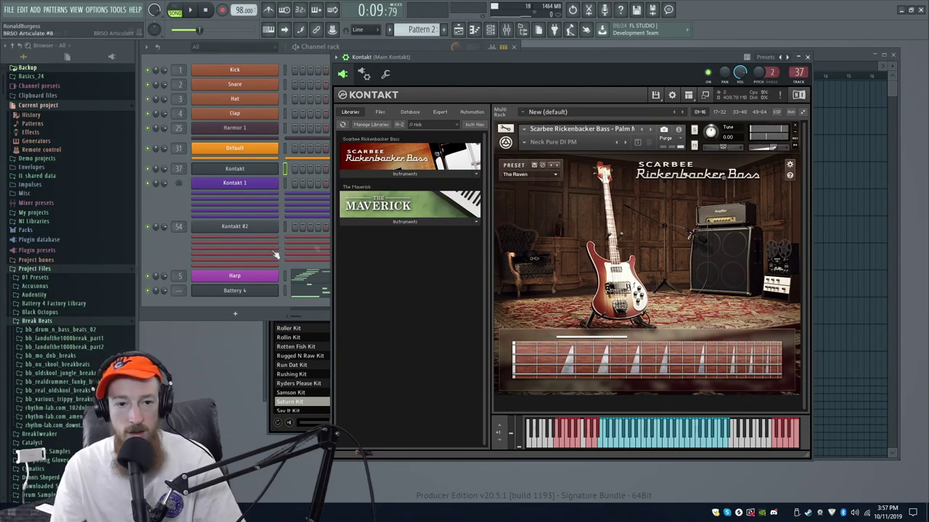
Rename the Kontakt 1 channel as Bass.
{"action": "left_click", "coordinate": [178, 207]}
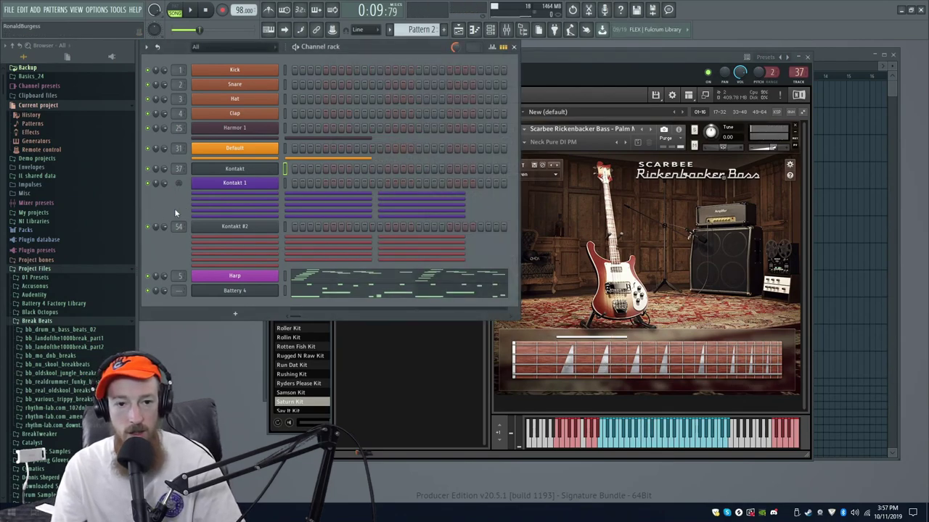
{"action": "right_click", "coordinate": [274, 185]}
{"action": "left_click", "coordinate": [290, 182]}
{"action": "type", "text": "Ba"}
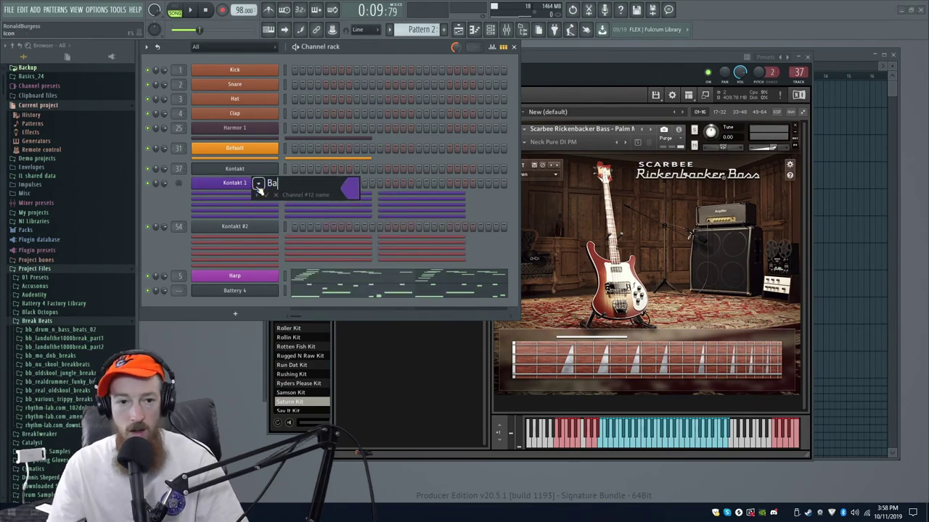
{"action": "type", "text": "ss"}
{"action": "key", "text": "Return"}
Save the project as Harp Thing 3 in the Projects folder, replacing the existing file.
{"action": "key", "text": "ctrl+shift+s"}
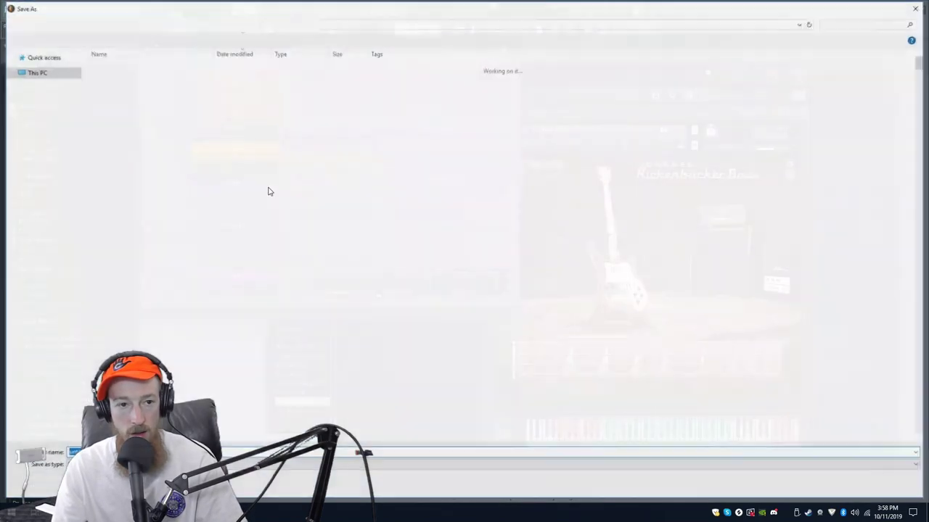
{"action": "left_click", "coordinate": [158, 69]}
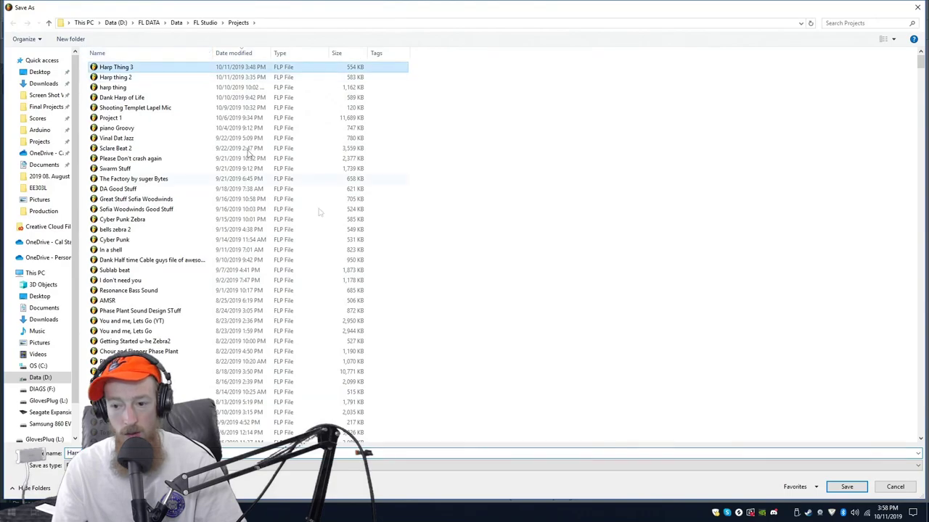
{"action": "left_click", "coordinate": [846, 487]}
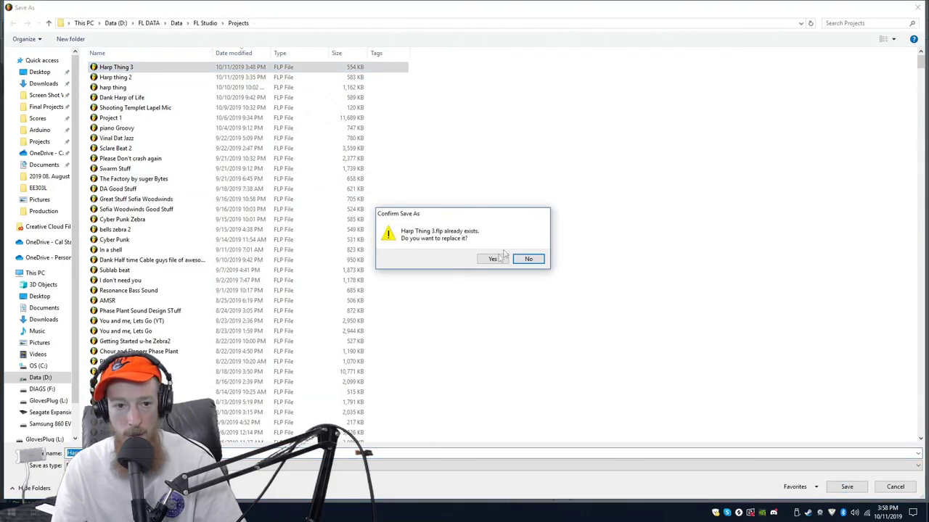
{"action": "left_click", "coordinate": [492, 259]}
{"action": "left_click_drag", "start_coordinate": [518, 254], "coordinate": [529, 253]}
{"action": "left_click", "coordinate": [497, 232]}
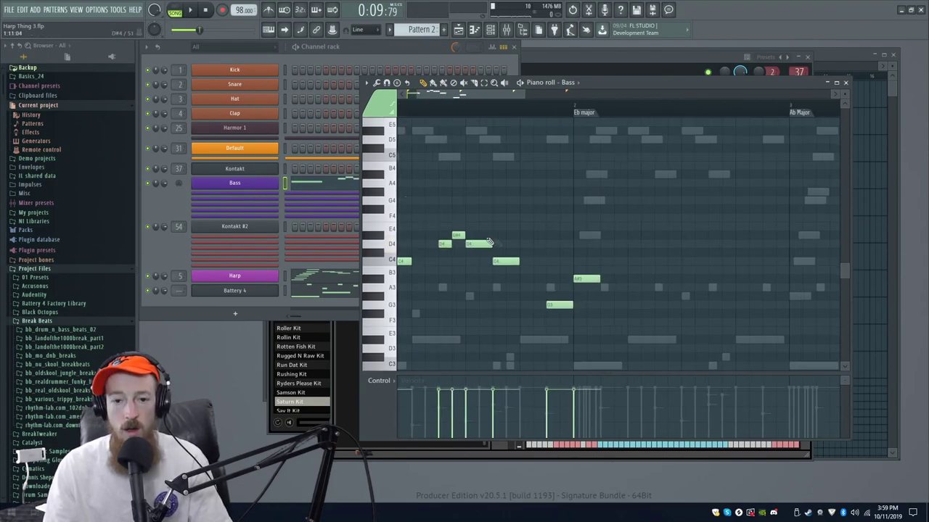
Examine the Bass notes in the C minor bar and play that bar back with the harp and drums.
{"action": "left_click_drag", "start_coordinate": [439, 230], "coordinate": [491, 263]}
{"action": "scroll", "coordinate": [504, 188], "scroll_direction": "up", "scroll_amount": 1}
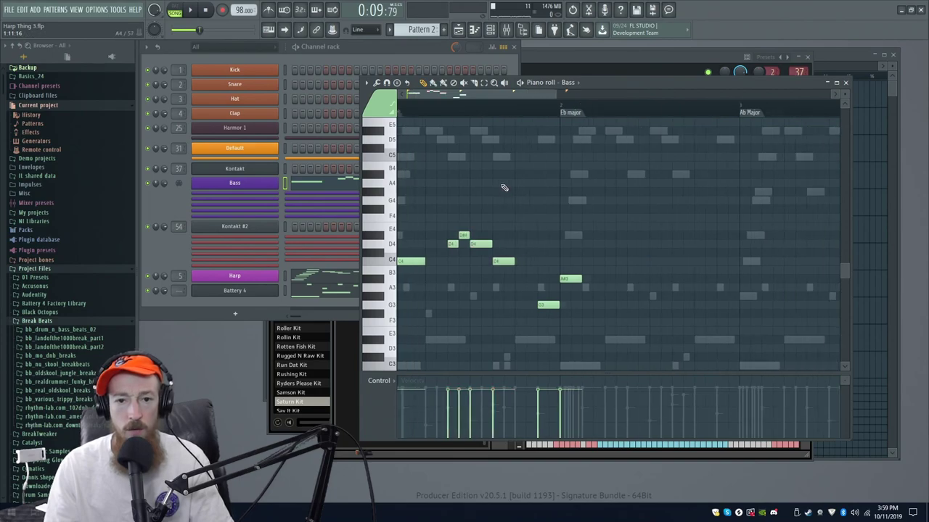
{"action": "scroll", "coordinate": [504, 188], "scroll_direction": "down", "scroll_amount": 1}
{"action": "key", "text": "space"}
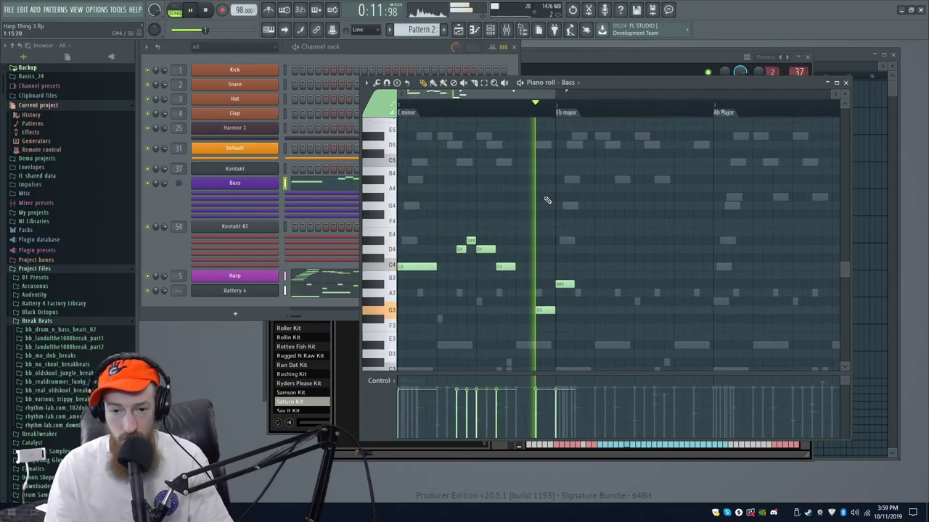
{"action": "key", "text": "space"}
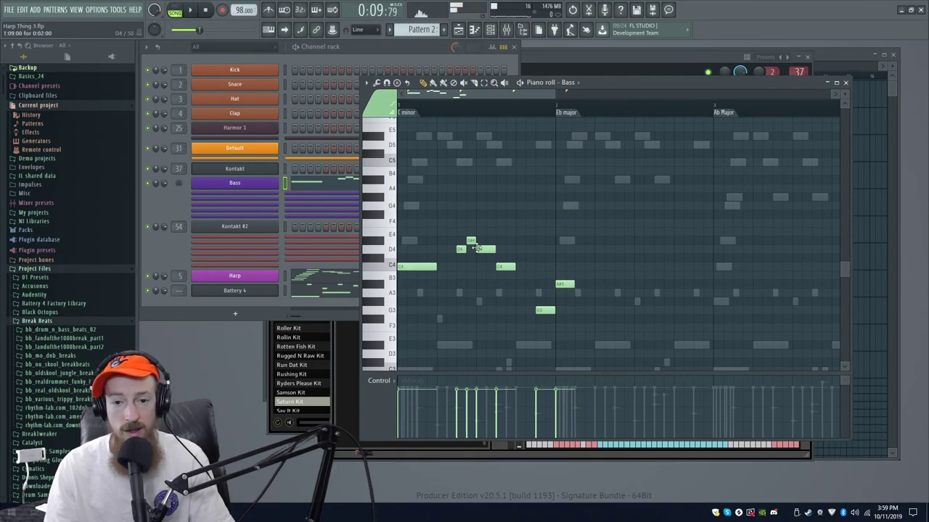
Examine the bass line across the four chord bars, selecting note pairs in the Ab major bar to inspect its phrasing.
{"action": "left_click_drag", "start_coordinate": [455, 230], "coordinate": [666, 267]}
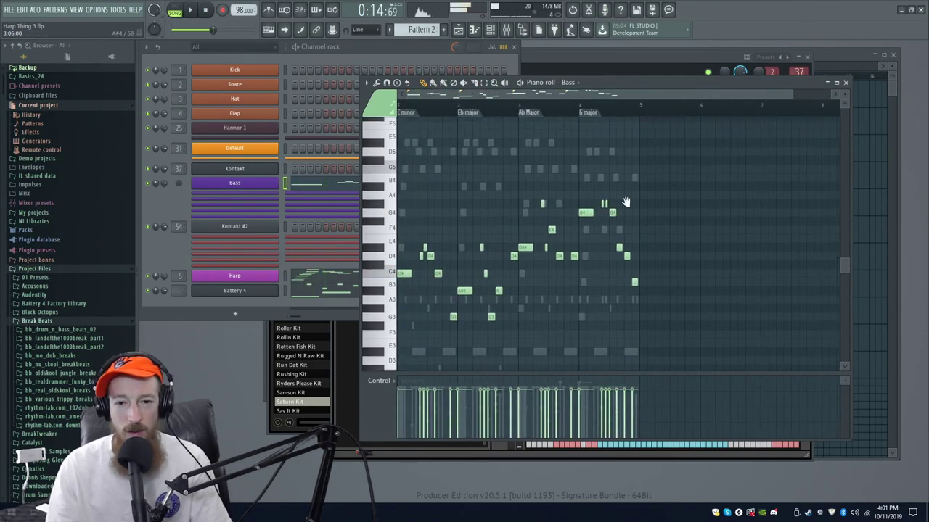
{"action": "scroll", "coordinate": [626, 201], "scroll_direction": "up", "scroll_amount": 1}
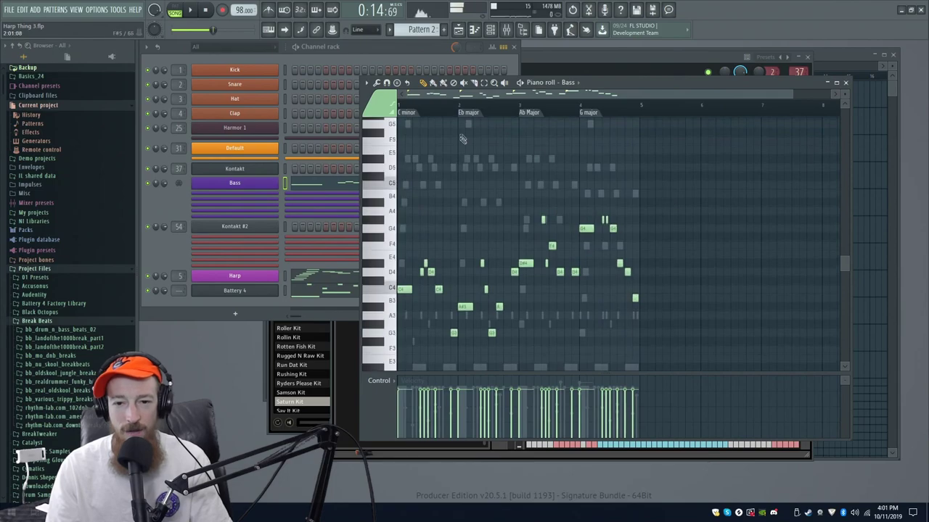
{"action": "scroll", "coordinate": [533, 197], "scroll_direction": "up", "scroll_amount": 3}
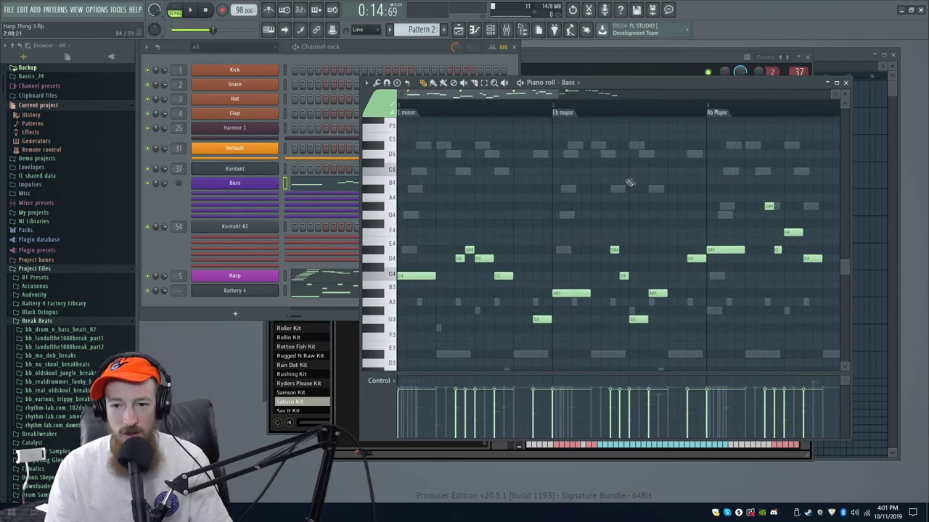
{"action": "scroll", "coordinate": [622, 197], "scroll_direction": "down", "scroll_amount": 1}
{"action": "left_click_drag", "start_coordinate": [643, 180], "coordinate": [596, 161]}
{"action": "left_click_drag", "start_coordinate": [516, 210], "coordinate": [540, 280]}
{"action": "left_click_drag", "start_coordinate": [542, 317], "coordinate": [566, 260]}
{"action": "left_click_drag", "start_coordinate": [650, 205], "coordinate": [617, 229]}
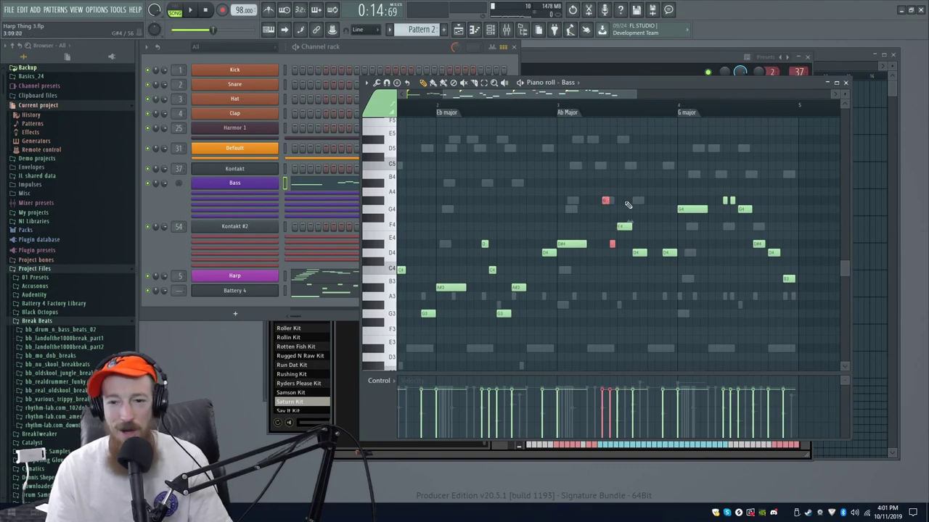
{"action": "left_click_drag", "start_coordinate": [623, 215], "coordinate": [658, 292]}
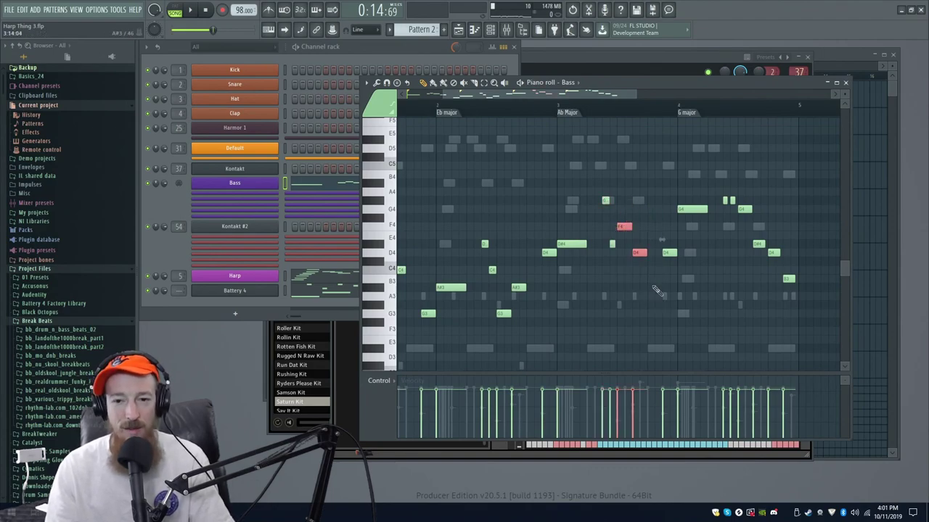
Play the complete four-bar bass line with the harp and drums, and stop after the G major bar.
{"action": "scroll", "coordinate": [644, 280], "scroll_direction": "down", "scroll_amount": 2}
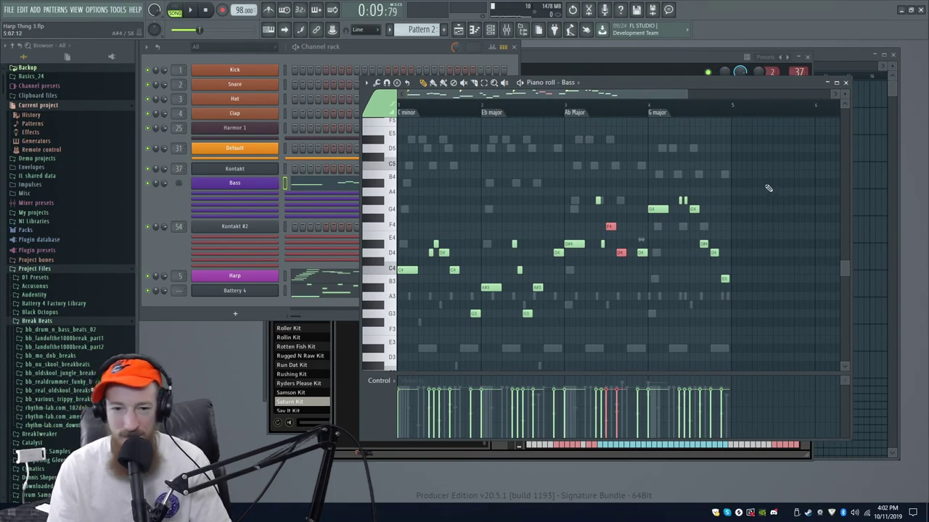
{"action": "key", "text": "space"}
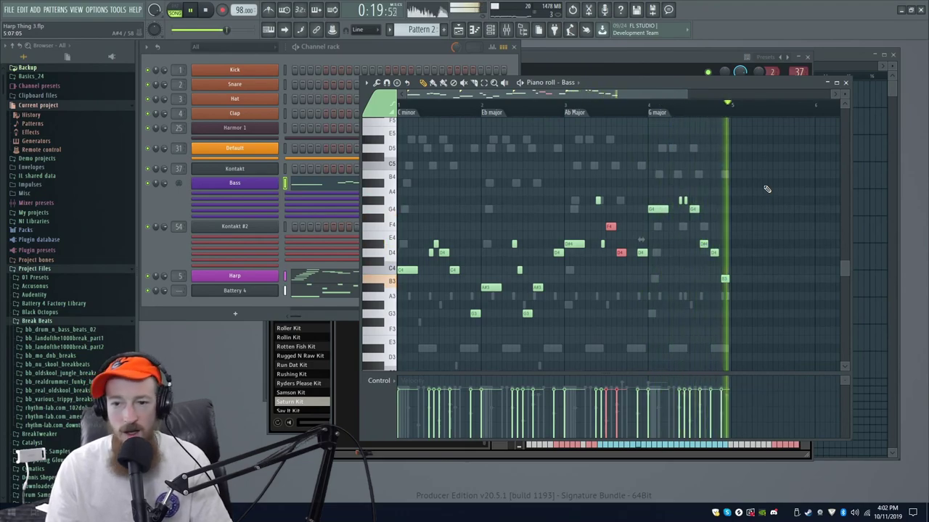
{"action": "key", "text": "space"}
Clear the note selection and examine the opening bass notes together with their velocities.
{"action": "scroll", "coordinate": [709, 193], "scroll_direction": "down", "scroll_amount": 2}
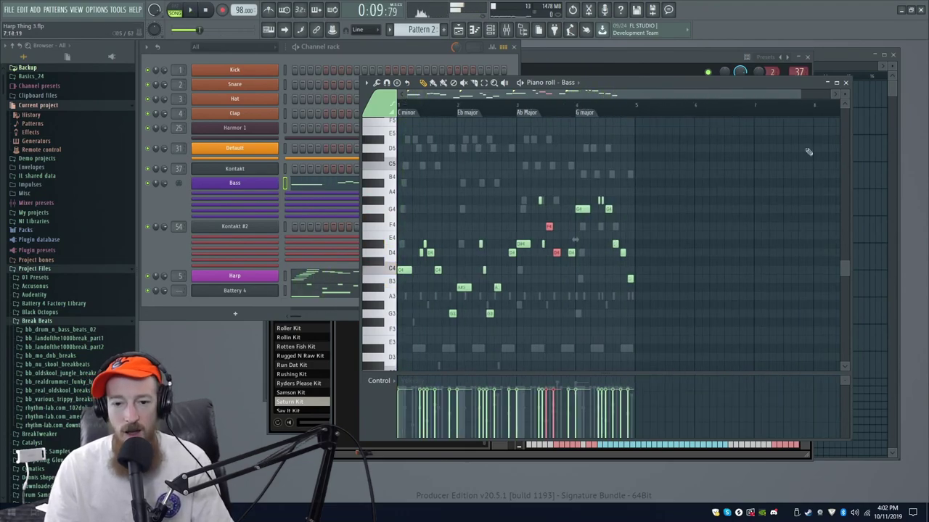
{"action": "left_click", "coordinate": [553, 298], "text": "ctrl"}
{"action": "scroll", "coordinate": [458, 299], "scroll_direction": "up", "scroll_amount": 3}
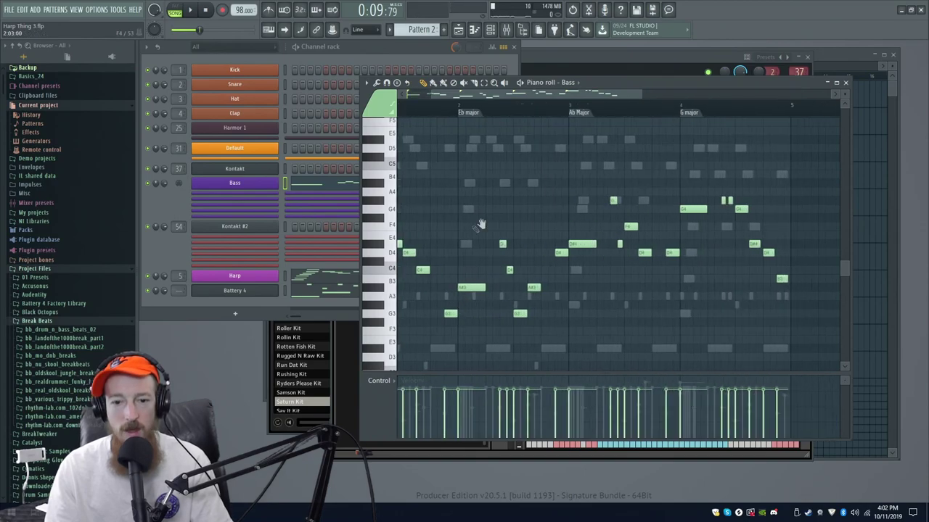
{"action": "left_click_drag", "start_coordinate": [475, 228], "coordinate": [525, 196]}
{"action": "scroll", "coordinate": [520, 283], "scroll_direction": "up", "scroll_amount": 1}
{"action": "scroll", "coordinate": [530, 275], "scroll_direction": "up", "scroll_amount": 2}
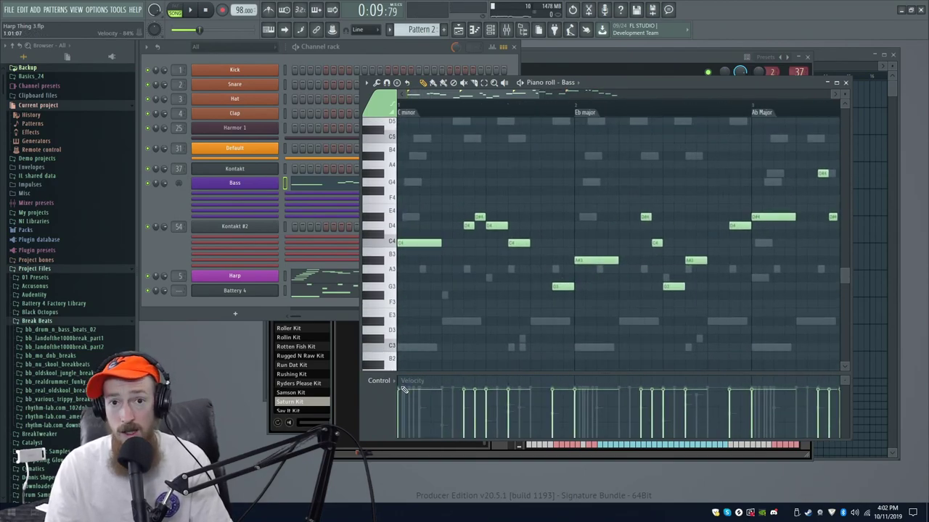
Play the arrangement from bar 5 with the Bass piano roll open to audition the bass line in Pattern 2.
{"action": "left_click", "coordinate": [243, 206]}
{"action": "left_click", "coordinate": [177, 247]}
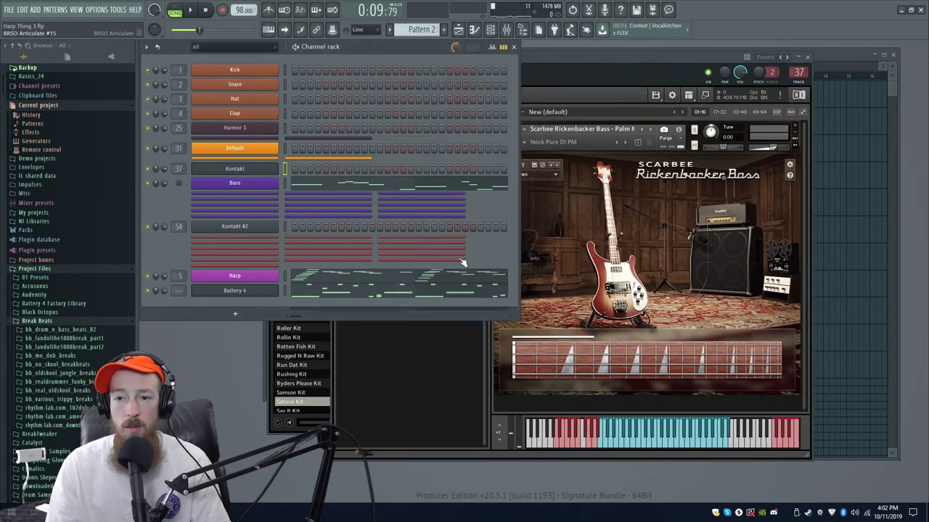
{"action": "left_click", "coordinate": [842, 66]}
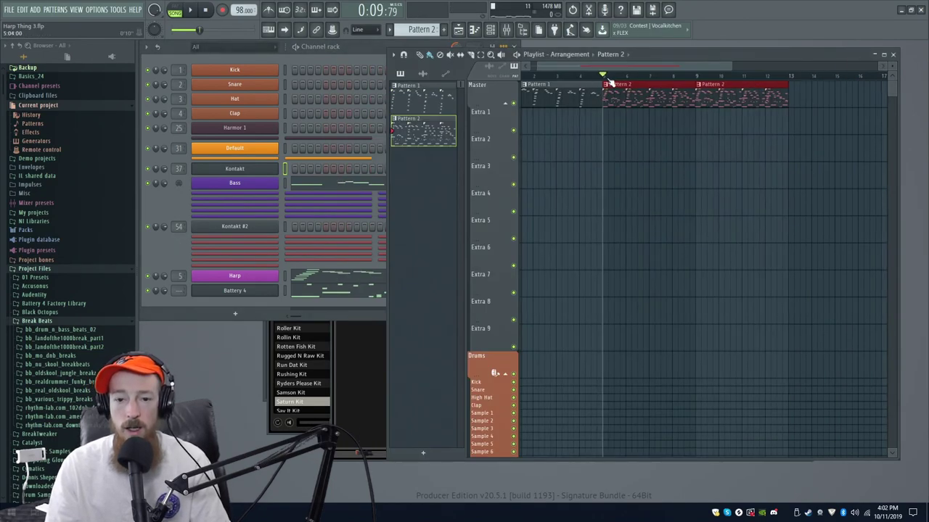
{"action": "double_click", "coordinate": [631, 91]}
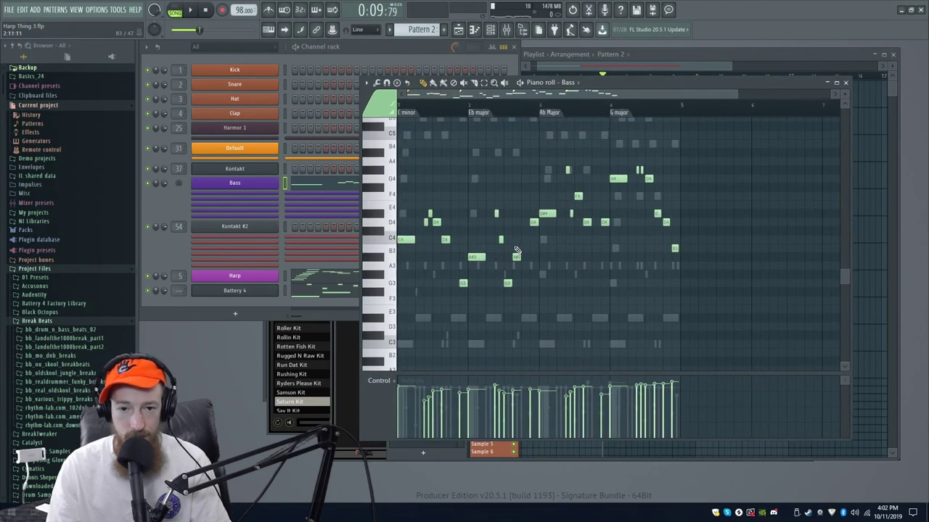
{"action": "key", "text": "space"}
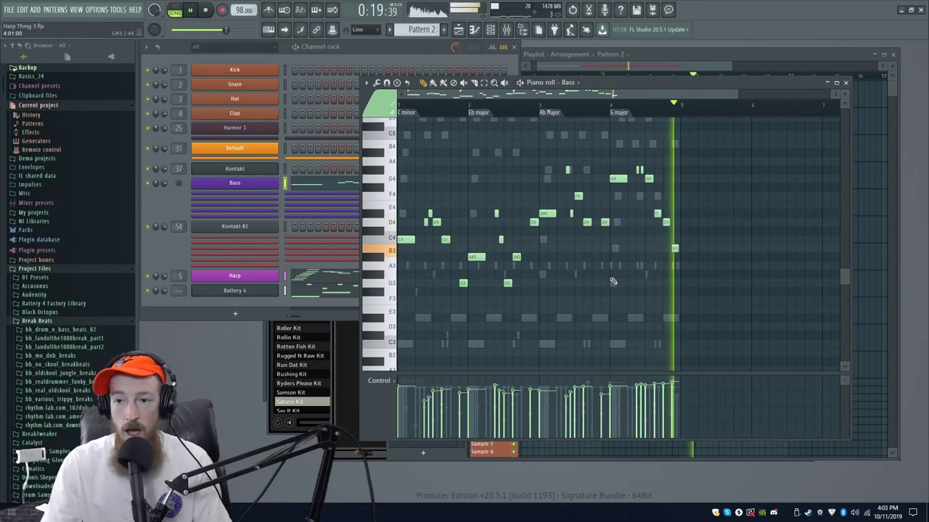
{"action": "key", "text": "space"}
{"action": "left_click", "coordinate": [845, 82]}
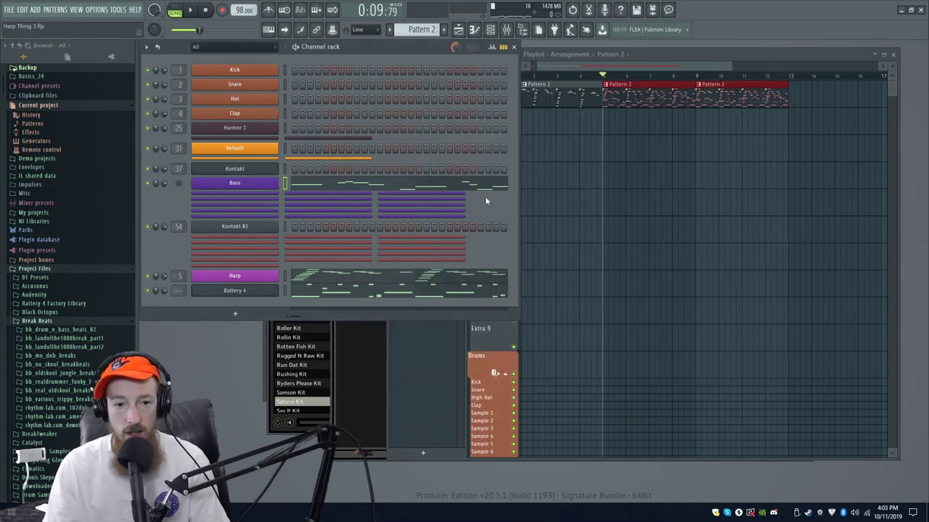
Bring up the main Kontakt instance and collapse the Scarbee Rickenbacker Bass in its rack.
{"action": "left_click", "coordinate": [246, 314]}
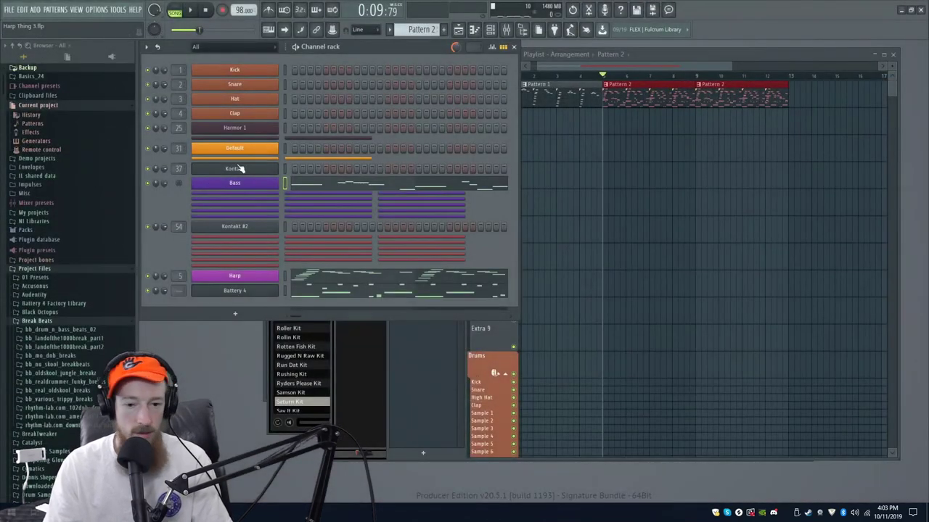
{"action": "left_click", "coordinate": [357, 456]}
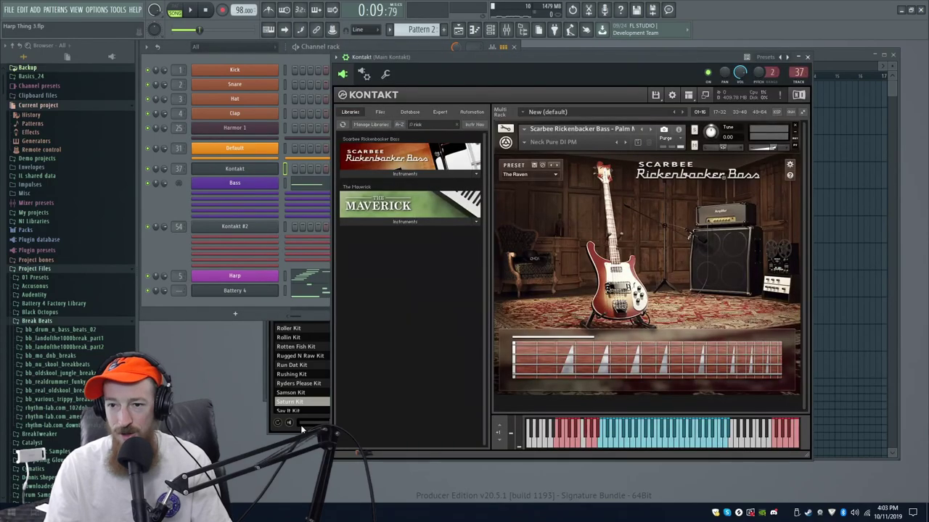
{"action": "left_click", "coordinate": [286, 431]}
{"action": "left_click", "coordinate": [833, 113]}
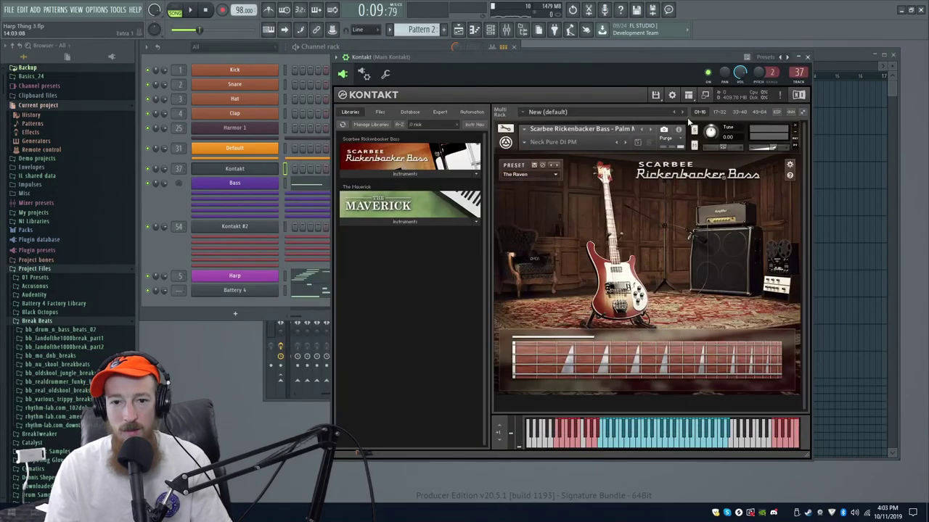
{"action": "left_click", "coordinate": [508, 145]}
Search the Kontakt libraries for "the gian" and load The Giant.nki into the rack.
{"action": "left_click", "coordinate": [428, 126]}
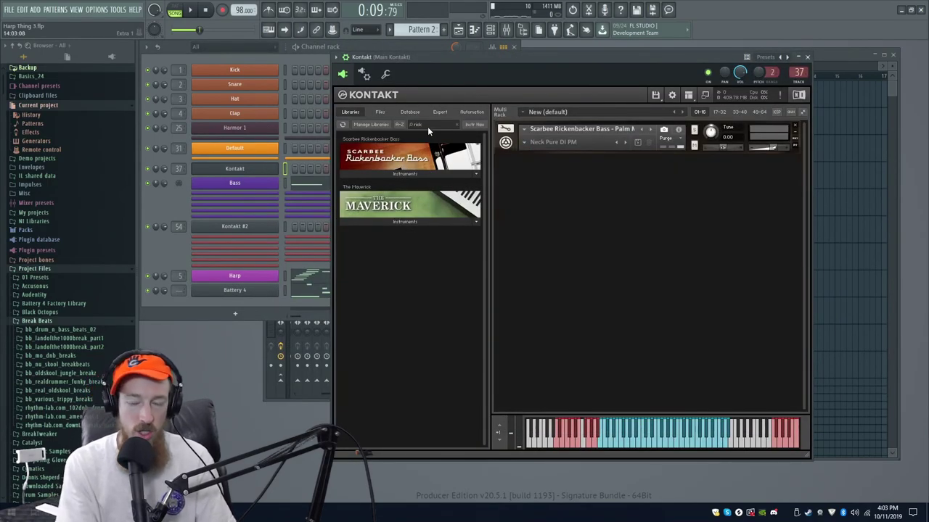
{"action": "type", "text": "the gian"}
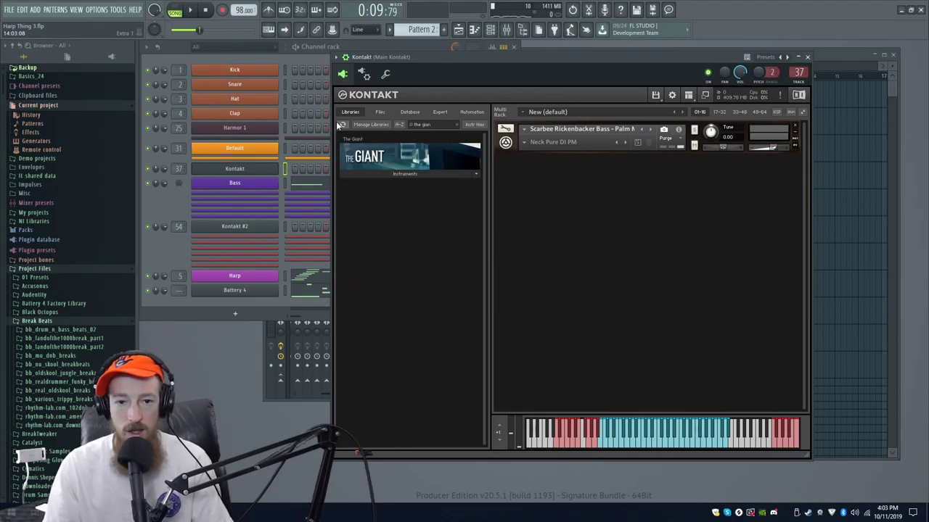
{"action": "left_click", "coordinate": [395, 173]}
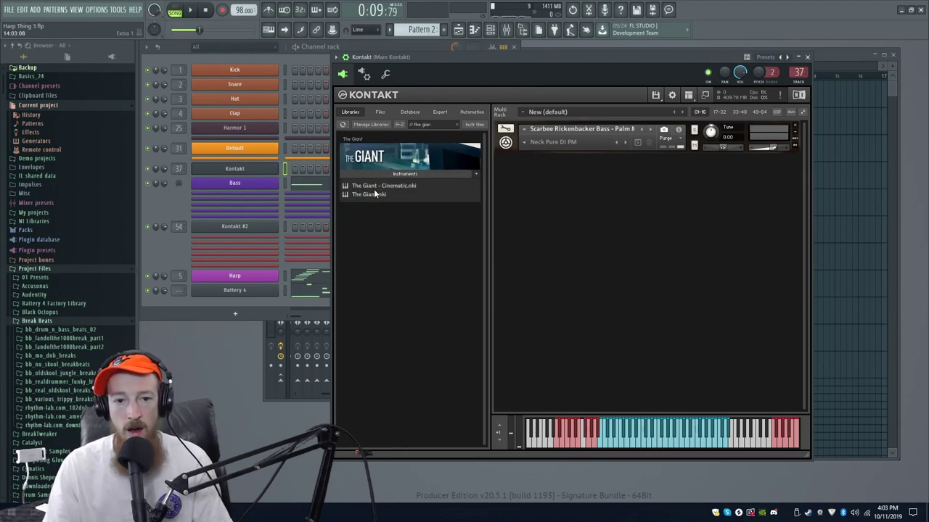
{"action": "double_click", "coordinate": [367, 194]}
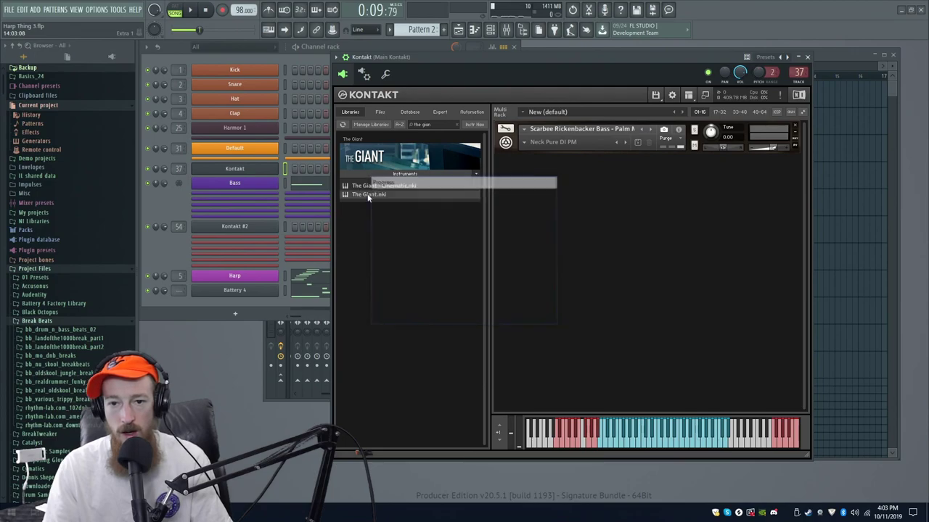
{"action": "left_click", "coordinate": [390, 173]}
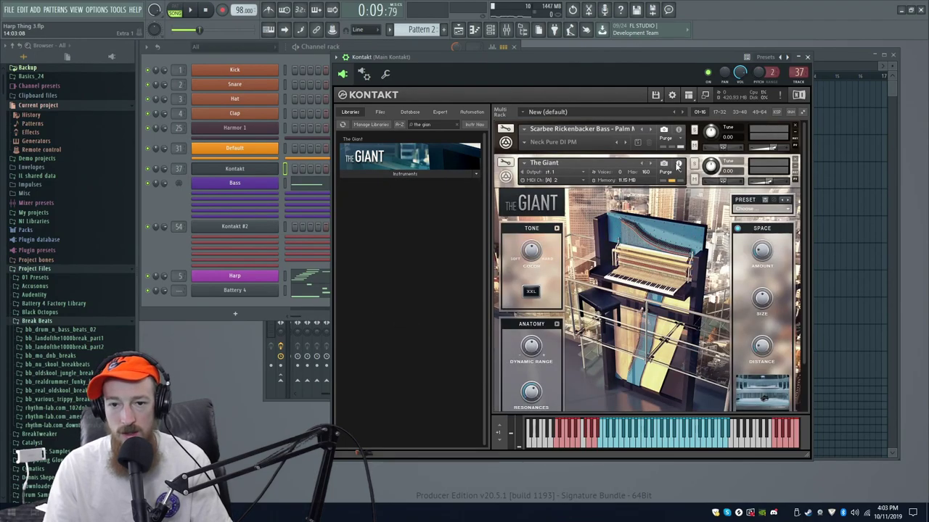
Show the snapshot view of The Giant and load the Dream Land snapshot.
{"action": "left_click", "coordinate": [663, 164]}
{"action": "left_click", "coordinate": [525, 177]}
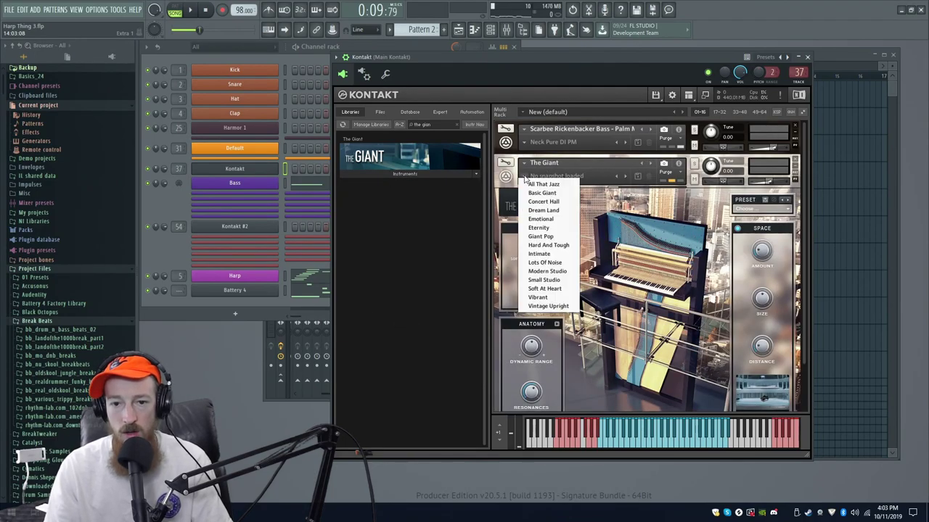
{"action": "left_click", "coordinate": [556, 210]}
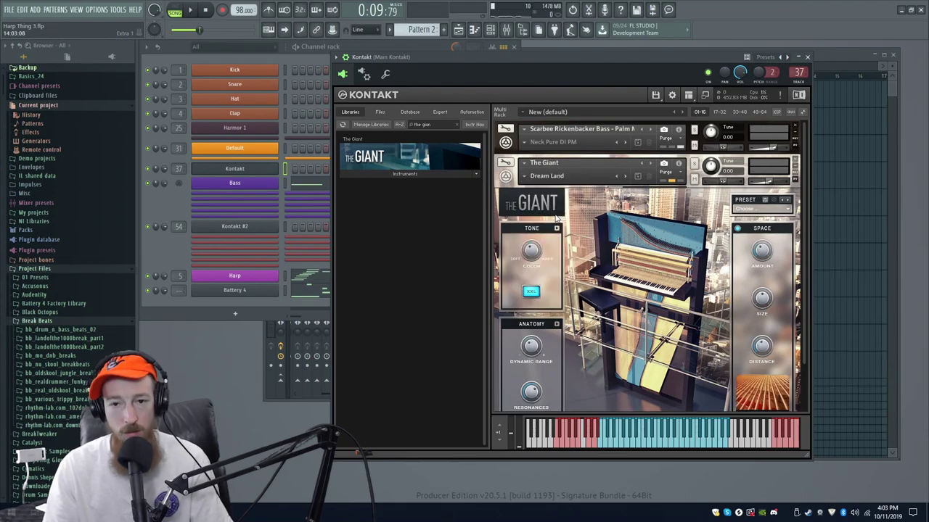
Clone the Bass channel and set the clone to MIDI port 1, channel 2 so it plays The Giant.
{"action": "right_click", "coordinate": [266, 190]}
{"action": "left_click", "coordinate": [295, 267]}
{"action": "left_click", "coordinate": [264, 200]}
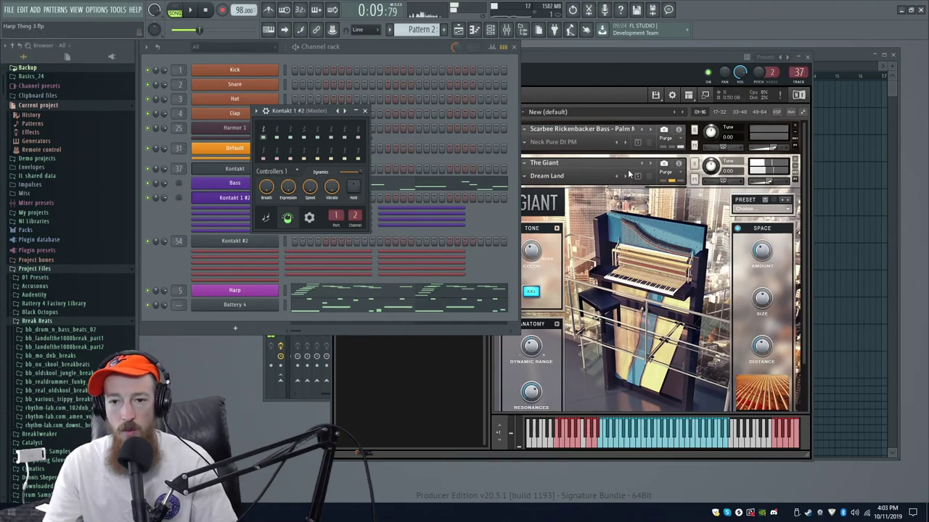
Switch The Giant to the Emotional snapshot and close the cloned channel's settings window.
{"action": "left_click", "coordinate": [589, 181]}
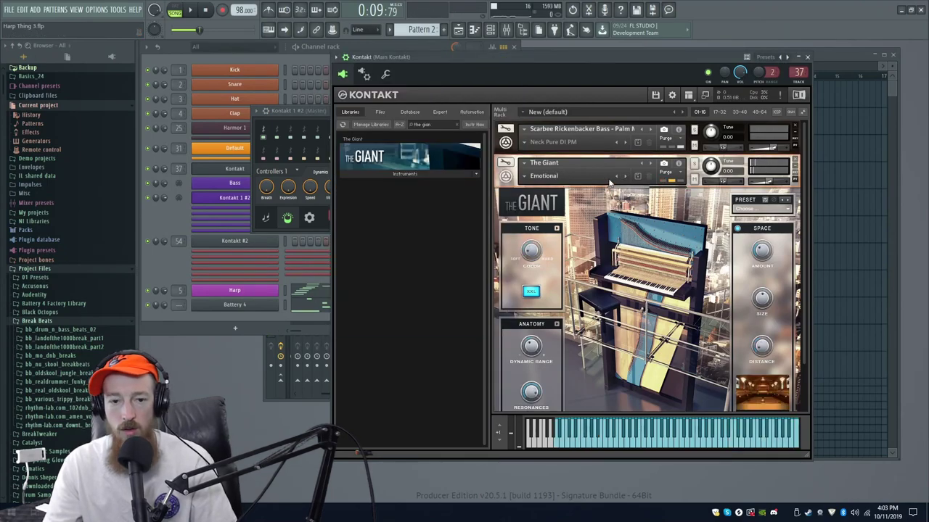
{"action": "left_click", "coordinate": [316, 114]}
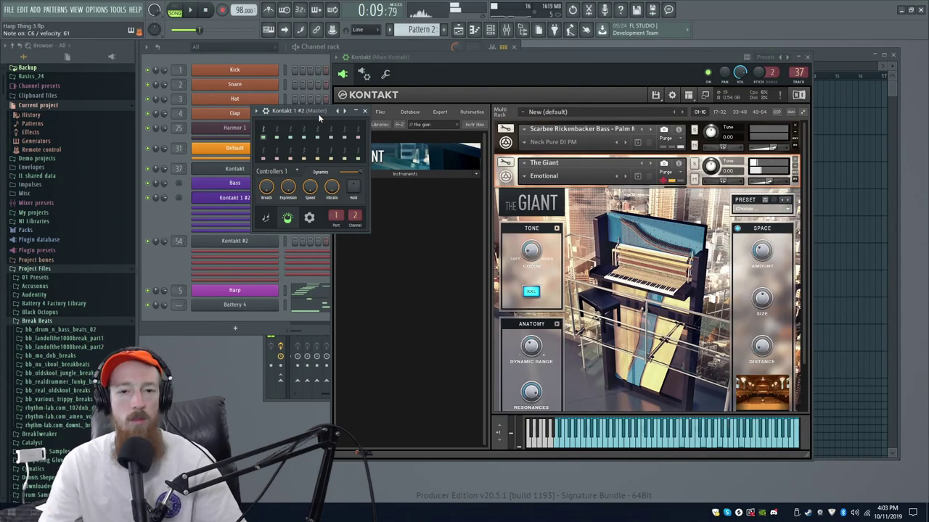
{"action": "left_click", "coordinate": [365, 111]}
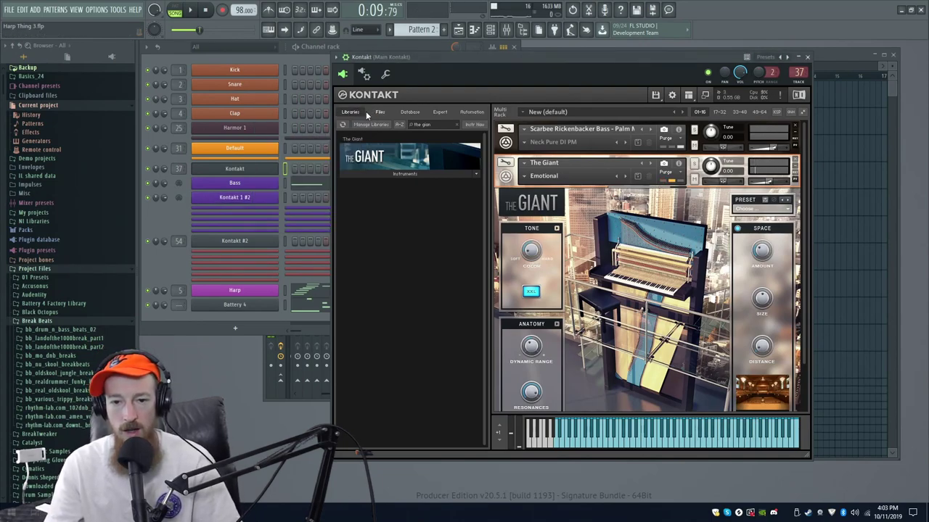
Give the cloned channel a piano keyboard icon and rename it Piano.
{"action": "left_click", "coordinate": [176, 271]}
{"action": "middle_click", "coordinate": [270, 200]}
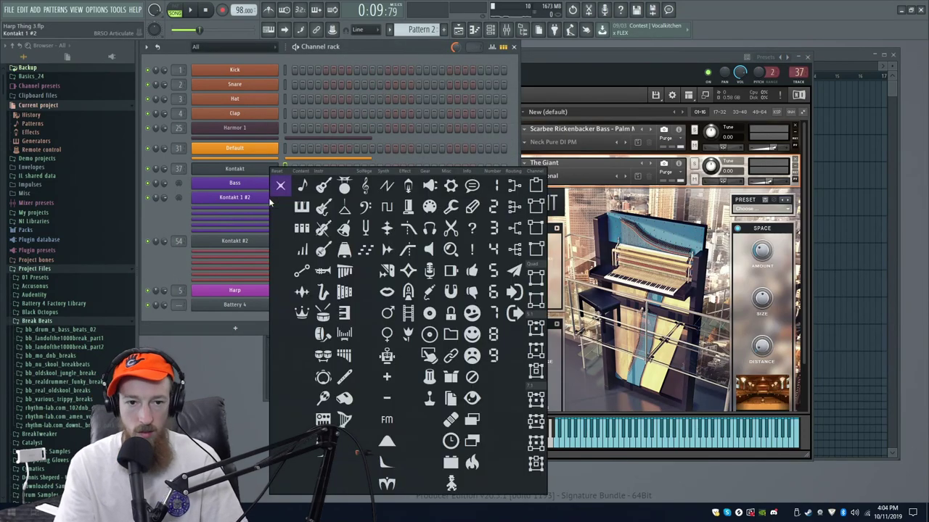
{"action": "left_click", "coordinate": [301, 207]}
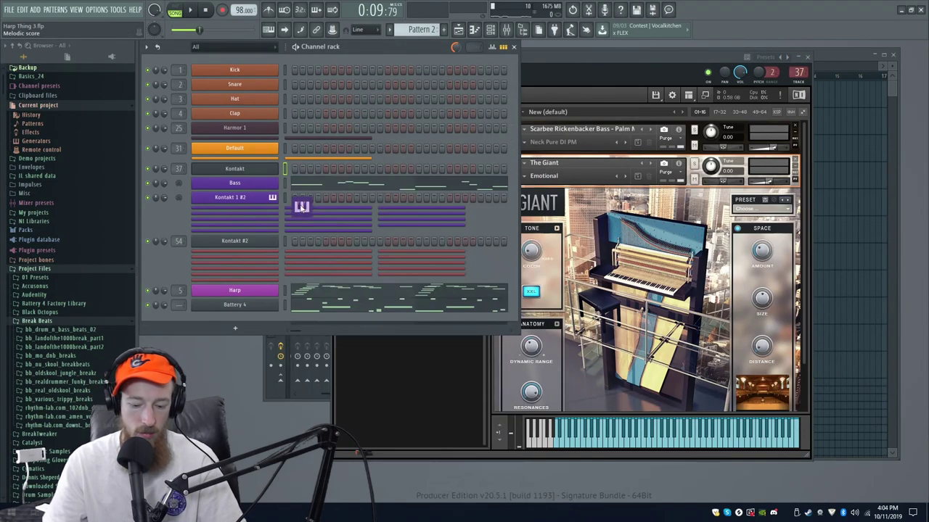
{"action": "middle_click", "coordinate": [240, 201]}
{"action": "type", "text": "Piano"}
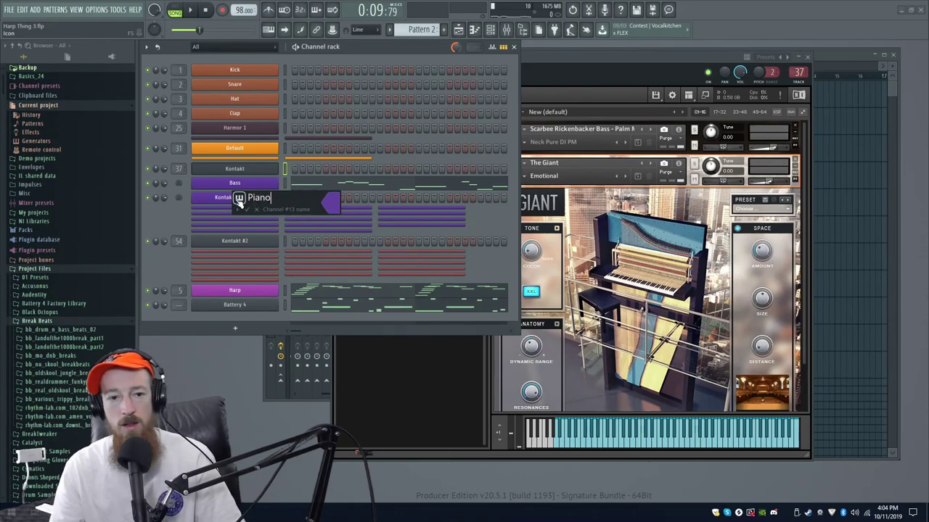
{"action": "key", "text": "Return"}
{"action": "right_click", "coordinate": [276, 197]}
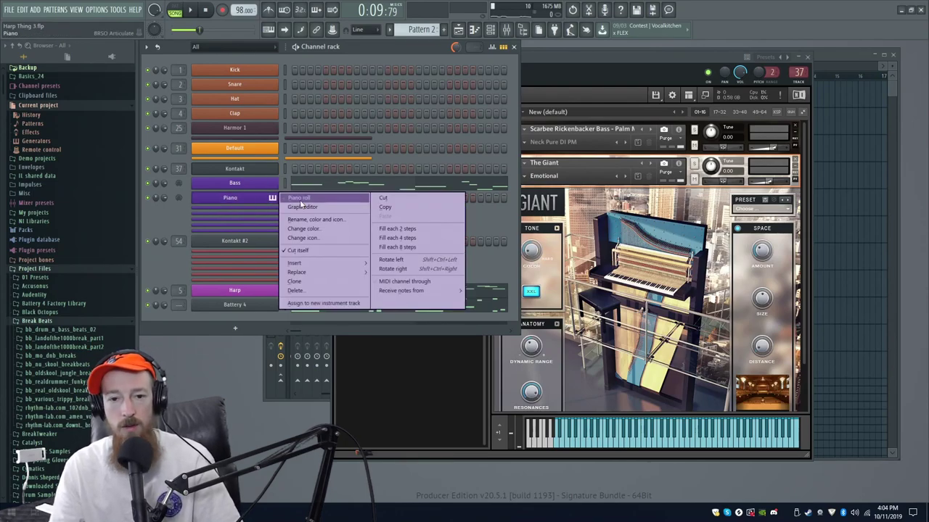
{"action": "left_click", "coordinate": [300, 202]}
{"action": "scroll", "coordinate": [457, 228], "scroll_direction": "up", "scroll_amount": 2}
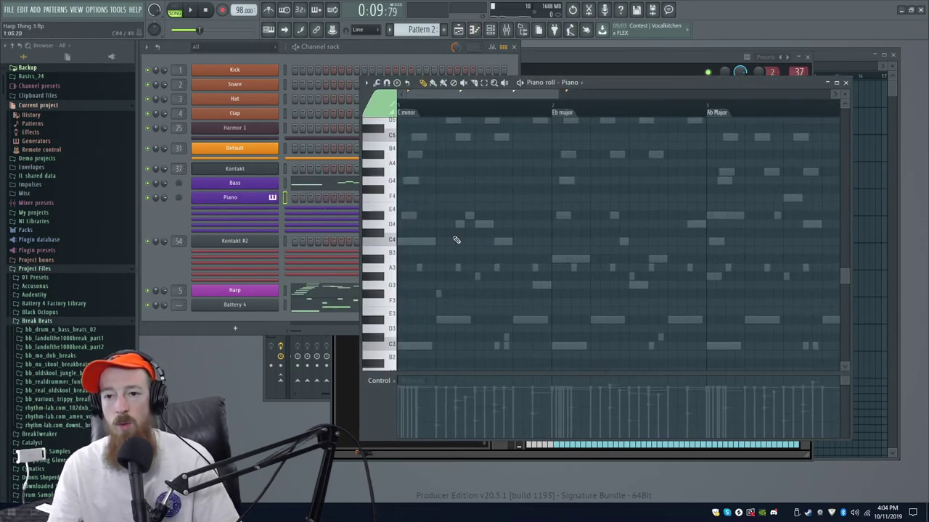
{"action": "left_click", "coordinate": [682, 55]}
{"action": "left_click", "coordinate": [832, 55]}
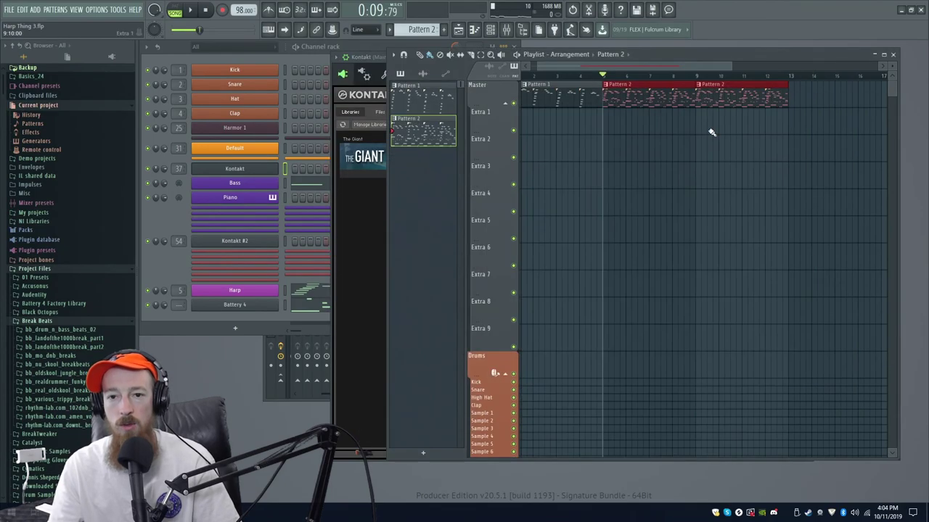
Place the playback position at bar 5 and make the Pattern 2 clip there unique.
{"action": "left_click_drag", "start_coordinate": [607, 76], "coordinate": [457, 88]}
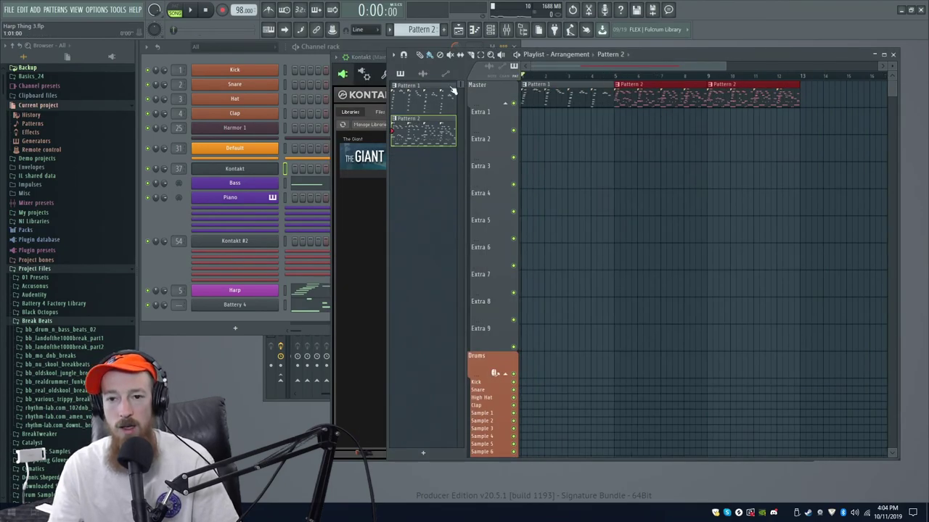
{"action": "left_click_drag", "start_coordinate": [613, 77], "coordinate": [615, 77]}
{"action": "right_click", "coordinate": [616, 88]}
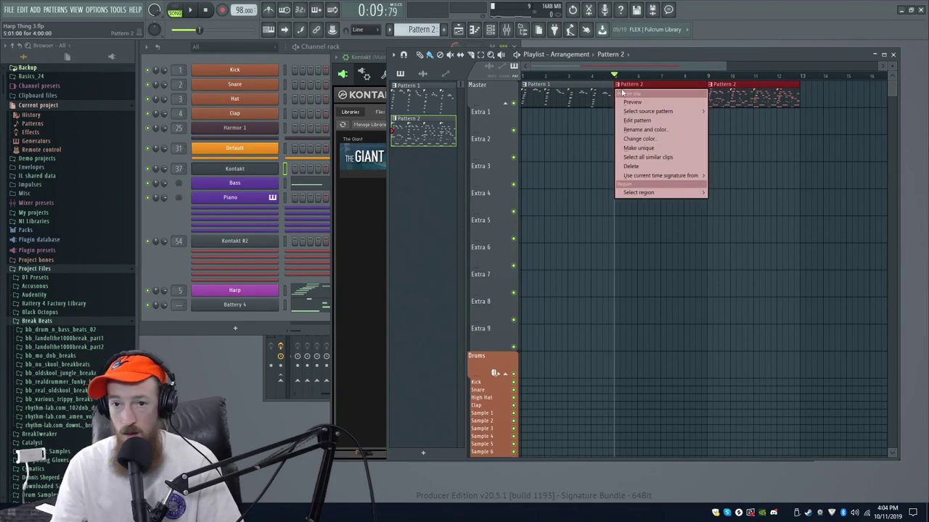
{"action": "left_click", "coordinate": [638, 147]}
Cut the Bass channel's notes from Pattern 3.
{"action": "left_click", "coordinate": [182, 212]}
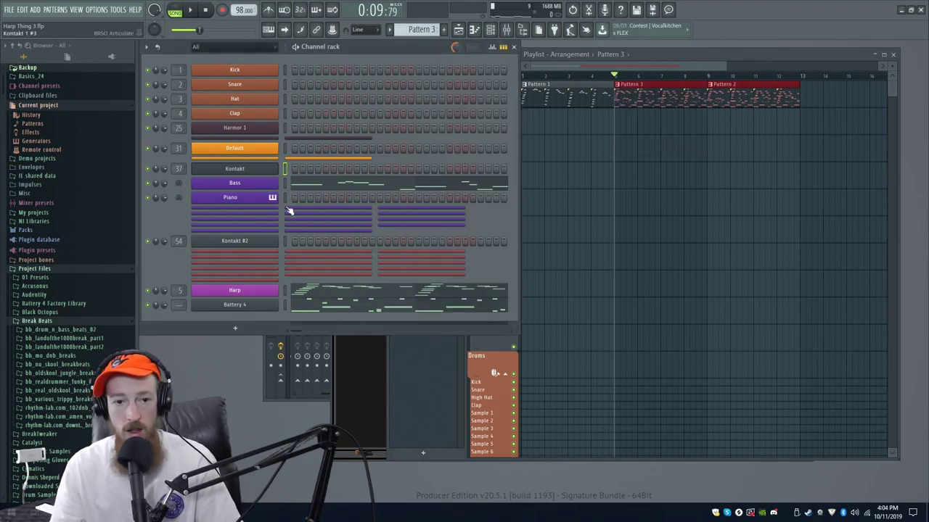
{"action": "right_click", "coordinate": [266, 186]}
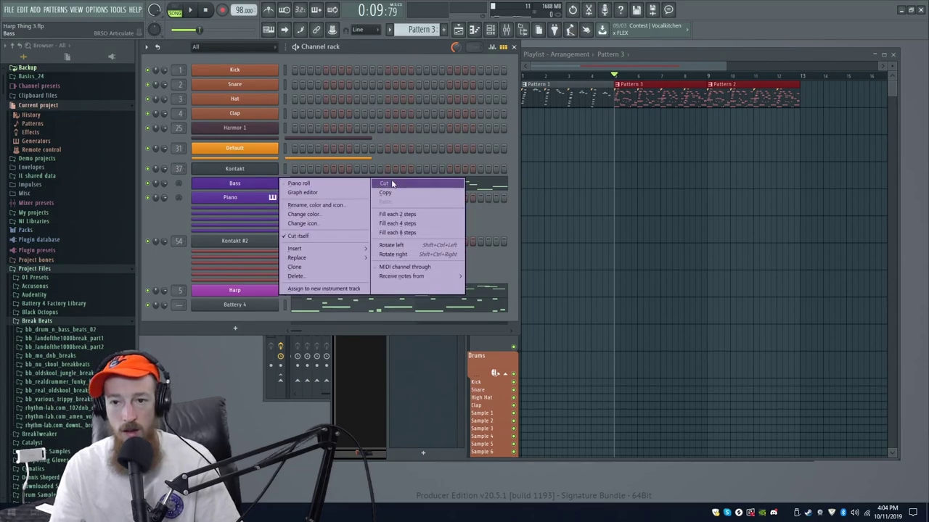
{"action": "left_click", "coordinate": [393, 184]}
Duplicate the Pattern 2 clip at bar 9 to bar 13 and make the copy unique.
{"action": "left_click", "coordinate": [710, 76]}
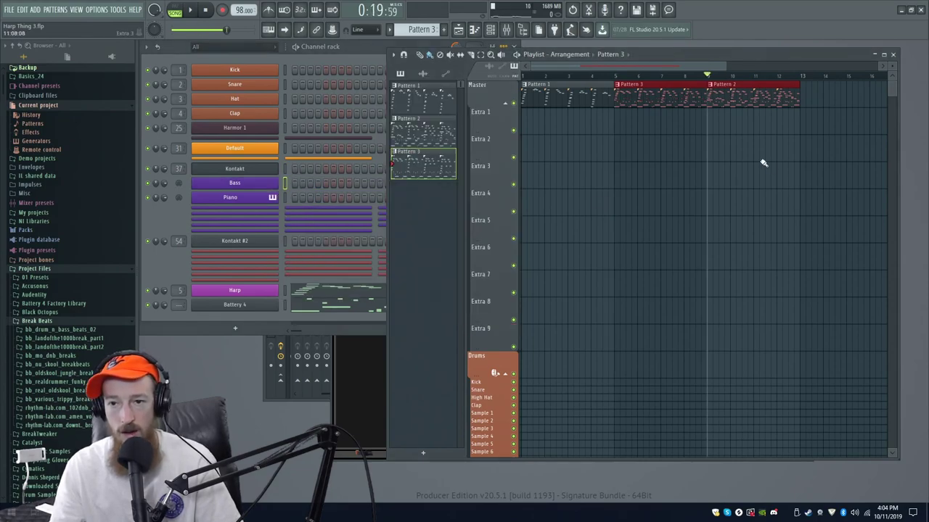
{"action": "mouse_move", "coordinate": [746, 96]}
{"action": "left_mouse_down"}
{"action": "mouse_move", "coordinate": [846, 96]}
{"action": "mouse_move", "coordinate": [748, 100]}
{"action": "mouse_move", "coordinate": [838, 109]}
{"action": "left_mouse_up"}
{"action": "left_click", "coordinate": [748, 151], "text": "ctrl"}
{"action": "left_click", "coordinate": [805, 89]}
{"action": "left_click", "coordinate": [834, 147]}
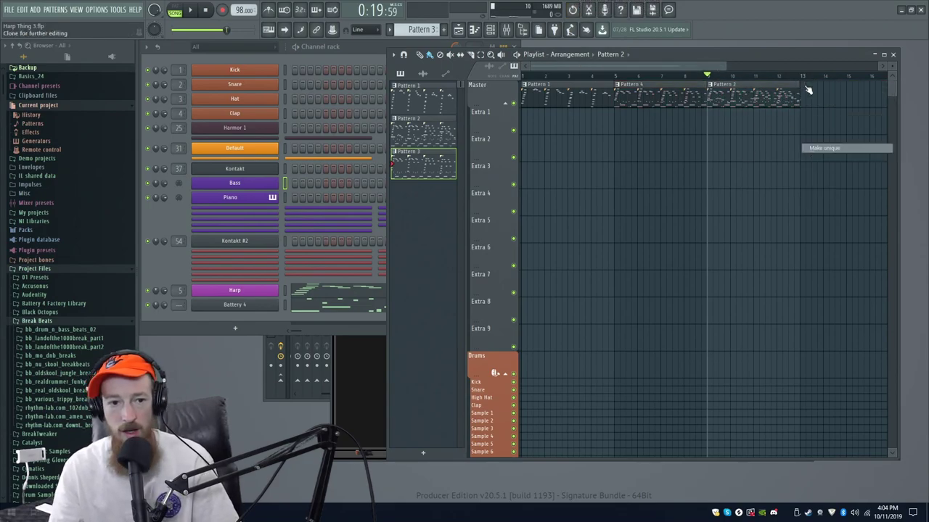
{"action": "left_click", "coordinate": [239, 192]}
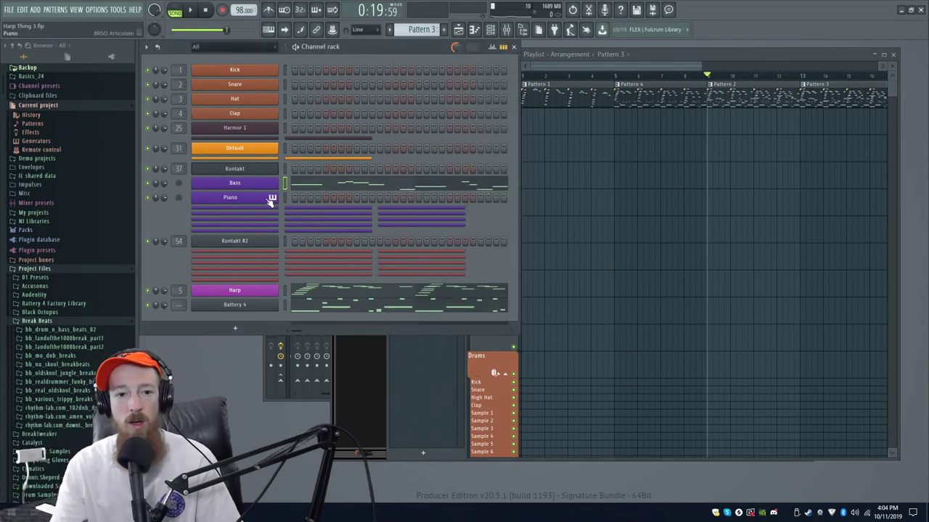
{"action": "left_click_drag", "start_coordinate": [806, 103], "coordinate": [639, 203]}
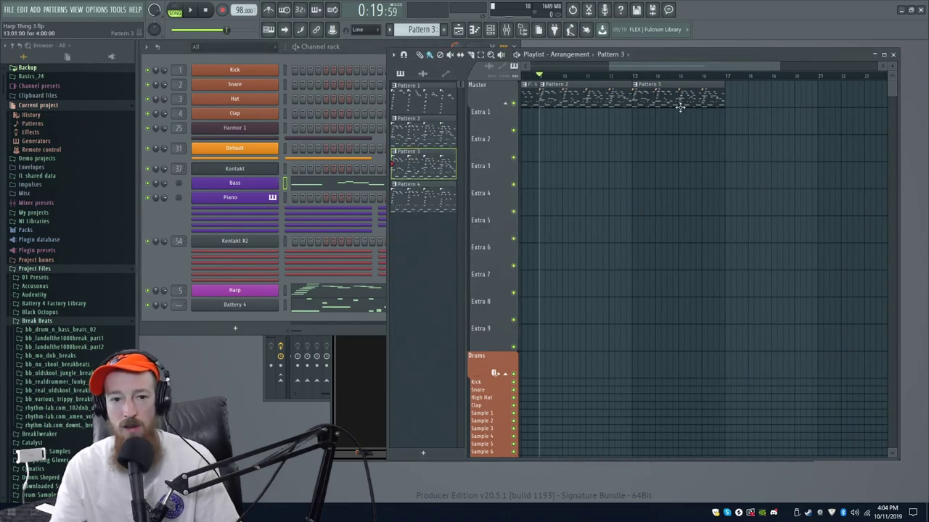
{"action": "left_click", "coordinate": [376, 187]}
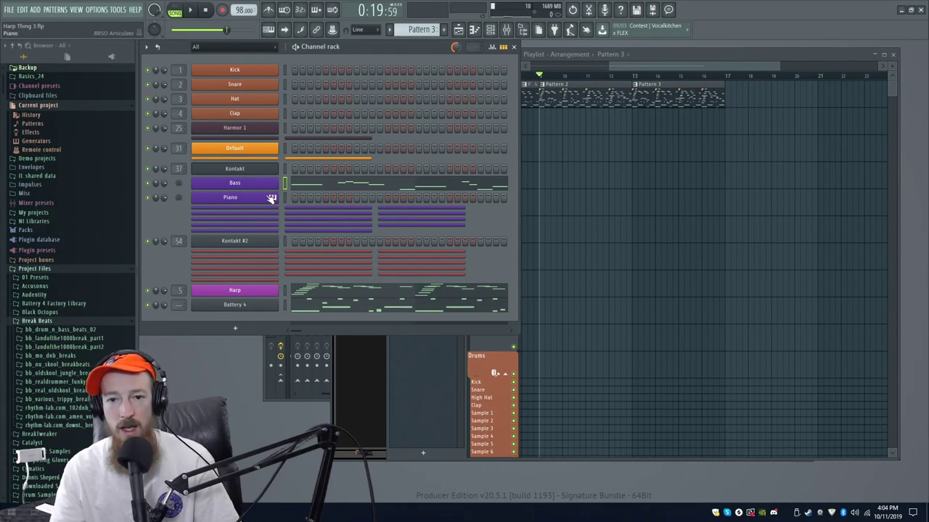
{"action": "left_click", "coordinate": [602, 157]}
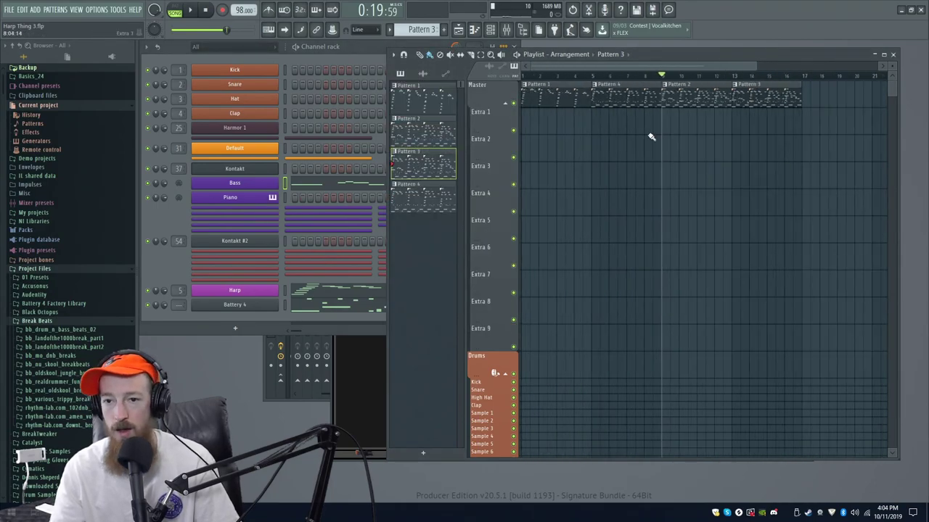
Open the piano roll of the Piano channel for Pattern 3.
{"action": "scroll", "coordinate": [646, 135], "scroll_direction": "up", "scroll_amount": 2}
{"action": "left_click_drag", "start_coordinate": [719, 128], "coordinate": [636, 116]}
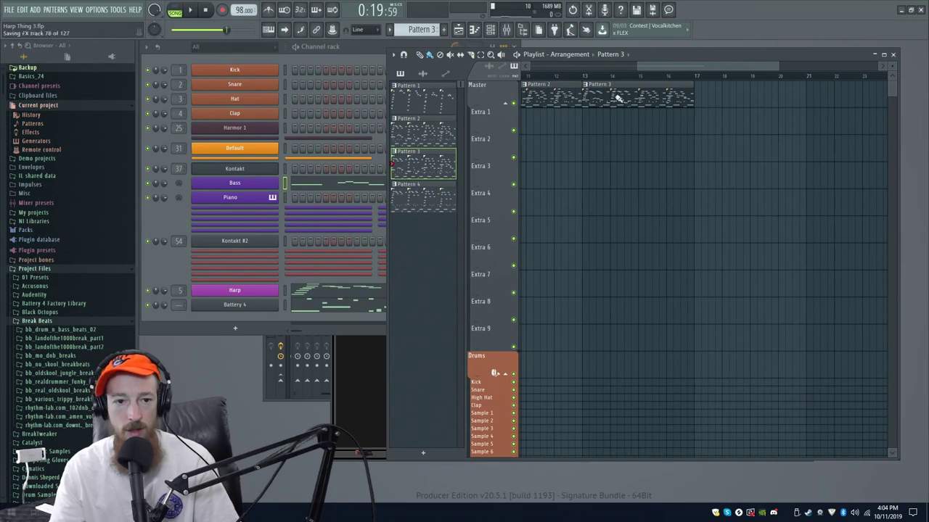
{"action": "right_click", "coordinate": [257, 198]}
{"action": "left_click", "coordinate": [327, 198]}
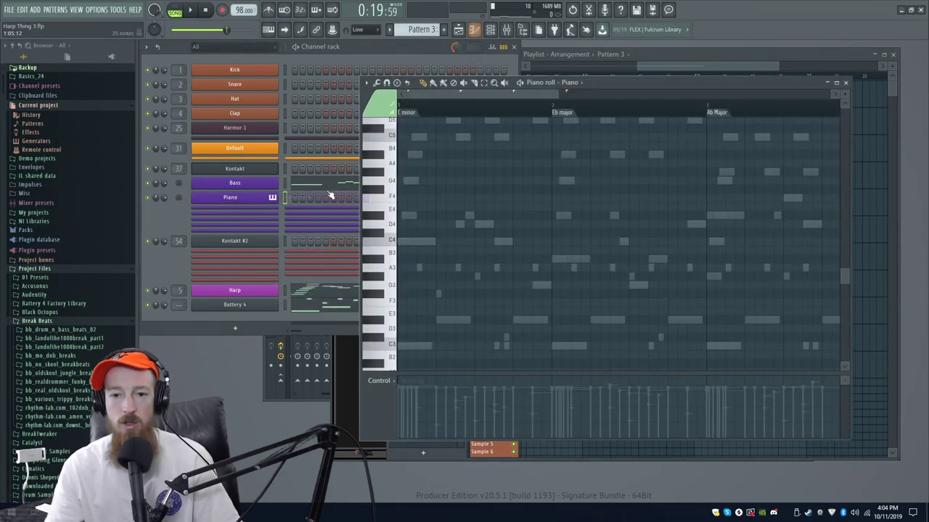
{"action": "scroll", "coordinate": [446, 263], "scroll_direction": "up", "scroll_amount": 2}
{"action": "scroll", "coordinate": [459, 274], "scroll_direction": "down", "scroll_amount": 4}
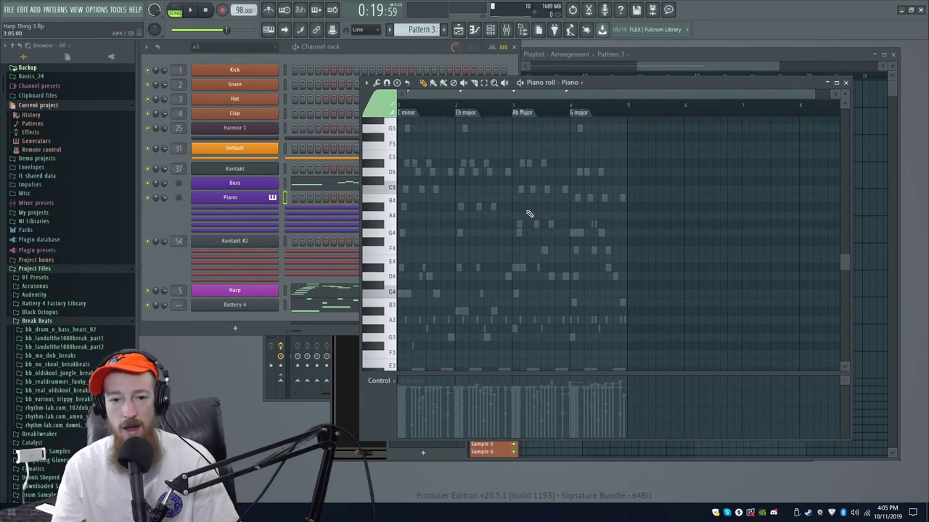
Enter a rising and falling arpeggio in the C minor bar using C5, G5, C6, G6, C7, G6, D#6 and C6.
{"action": "scroll", "coordinate": [529, 213], "scroll_direction": "up", "scroll_amount": 3}
{"action": "scroll", "coordinate": [603, 225], "scroll_direction": "up", "scroll_amount": 2}
{"action": "scroll", "coordinate": [406, 258], "scroll_direction": "up", "scroll_amount": 1}
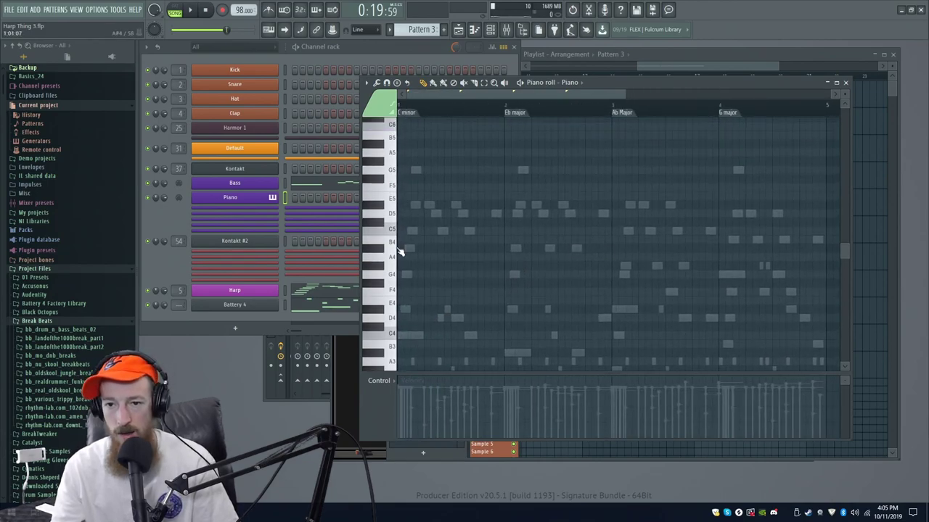
{"action": "left_click", "coordinate": [723, 66]}
{"action": "left_click", "coordinate": [584, 74]}
{"action": "left_click_drag", "start_coordinate": [590, 161], "coordinate": [740, 170]}
{"action": "scroll", "coordinate": [740, 170], "scroll_direction": "down", "scroll_amount": 1}
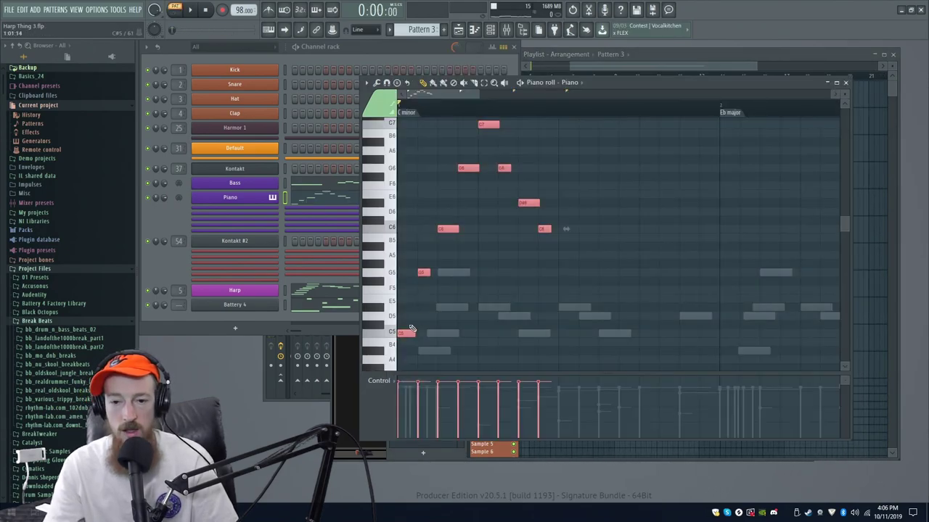
Duplicate the arpeggio directly after itself within the C minor bar and play it back.
{"action": "mouse_move", "coordinate": [406, 333]}
{"action": "left_mouse_down"}
{"action": "mouse_move", "coordinate": [583, 332]}
{"action": "mouse_move", "coordinate": [568, 333]}
{"action": "left_mouse_up"}
{"action": "key", "text": "ctrl+d"}
{"action": "scroll", "coordinate": [553, 245], "scroll_direction": "down", "scroll_amount": 2}
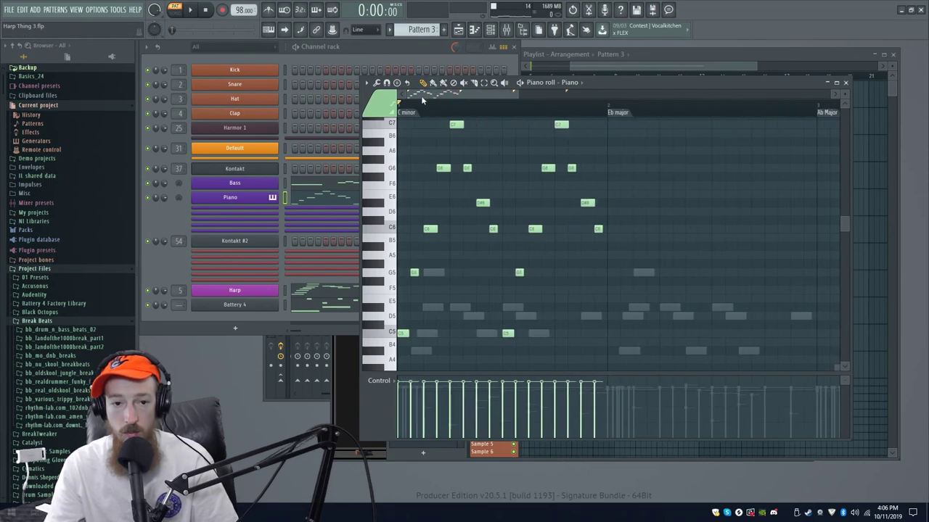
{"action": "left_click", "coordinate": [233, 212]}
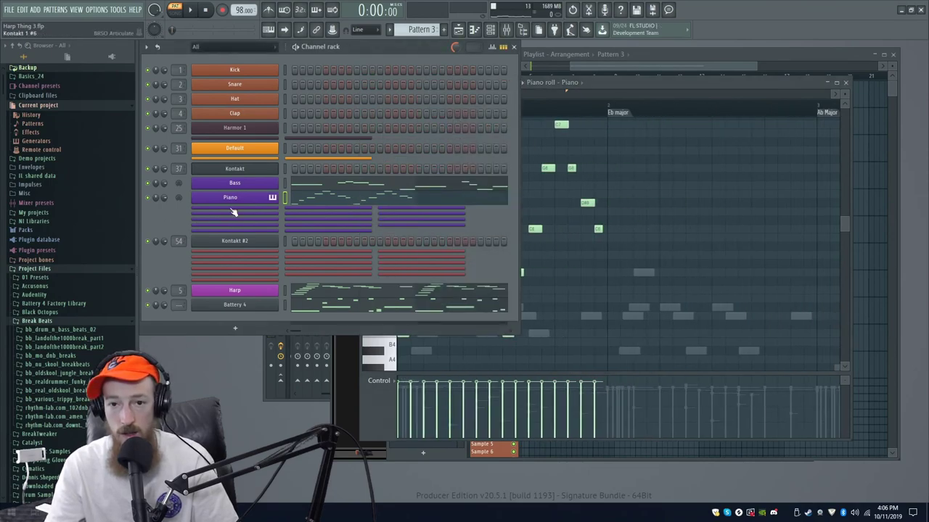
{"action": "left_click", "coordinate": [609, 82]}
{"action": "key", "text": "space"}
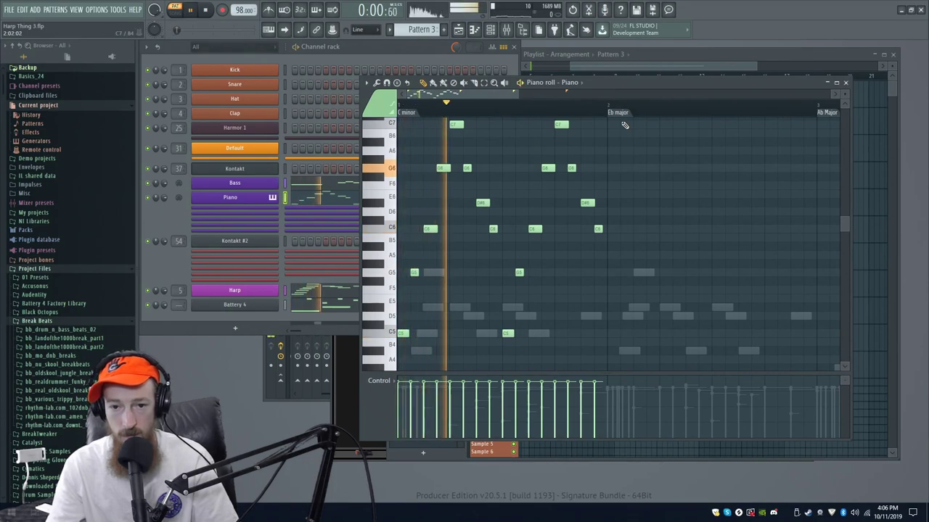
{"action": "key", "text": "space"}
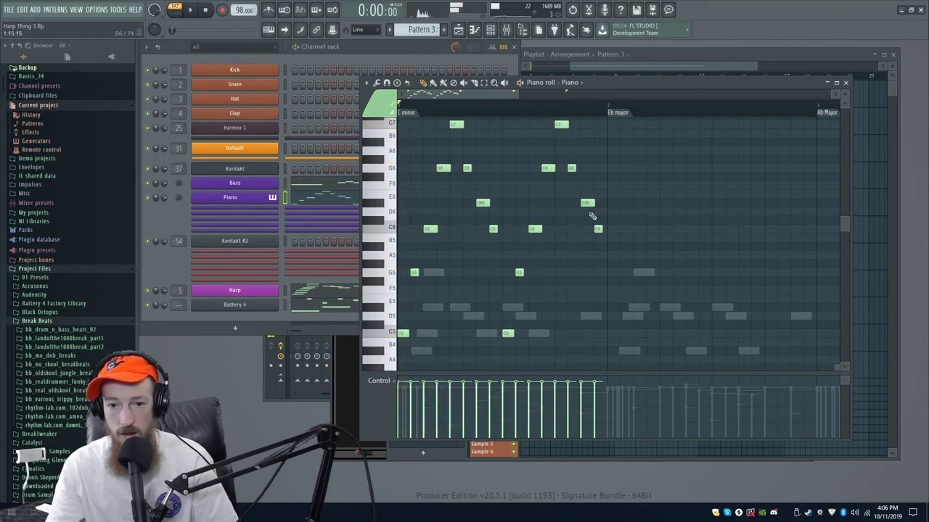
Delete the last three notes, G6, D#6 and C6, from the second arpeggio in the C minor bar.
{"action": "scroll", "coordinate": [592, 239], "scroll_direction": "up", "scroll_amount": 2}
{"action": "right_click", "coordinate": [579, 223]}
{"action": "right_click", "coordinate": [608, 257]}
{"action": "right_click", "coordinate": [627, 284]}
{"action": "scroll", "coordinate": [607, 232], "scroll_direction": "down", "scroll_amount": 2}
{"action": "left_click_drag", "start_coordinate": [608, 232], "coordinate": [638, 226]}
{"action": "left_click_drag", "start_coordinate": [578, 174], "coordinate": [579, 178]}
Shorten the first G6 note of the arpeggio and play the pattern back.
{"action": "scroll", "coordinate": [578, 180], "scroll_direction": "down", "scroll_amount": 3}
{"action": "left_click", "coordinate": [405, 357]}
{"action": "left_click", "coordinate": [421, 295]}
{"action": "left_click", "coordinate": [442, 252]}
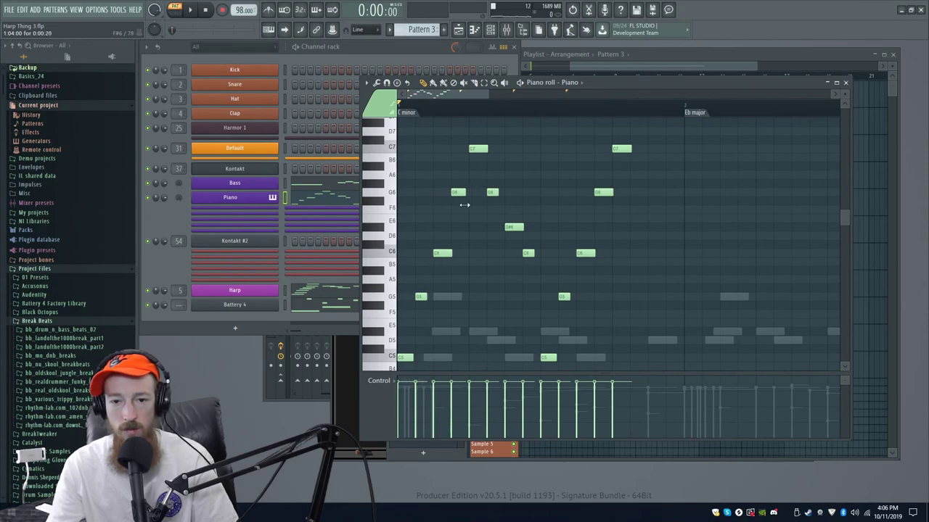
{"action": "key", "text": "space"}
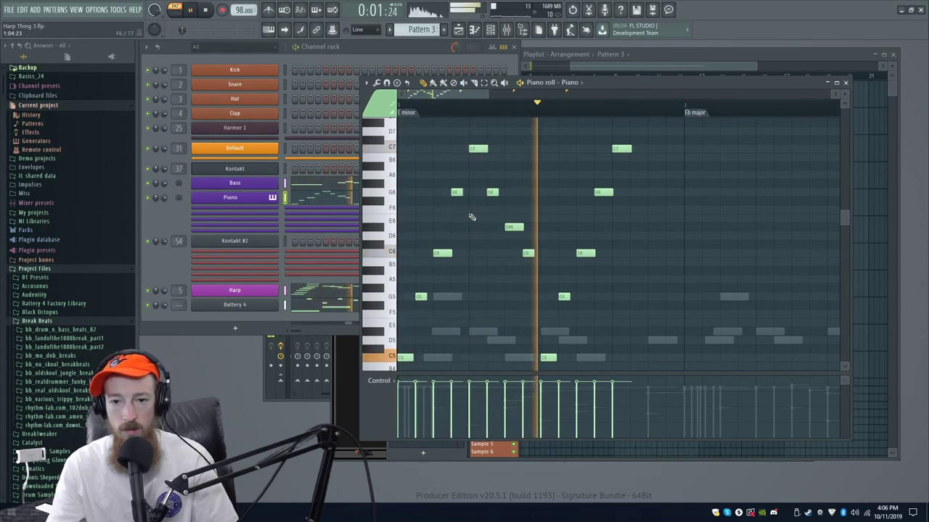
{"action": "scroll", "coordinate": [497, 222], "scroll_direction": "down", "scroll_amount": 2}
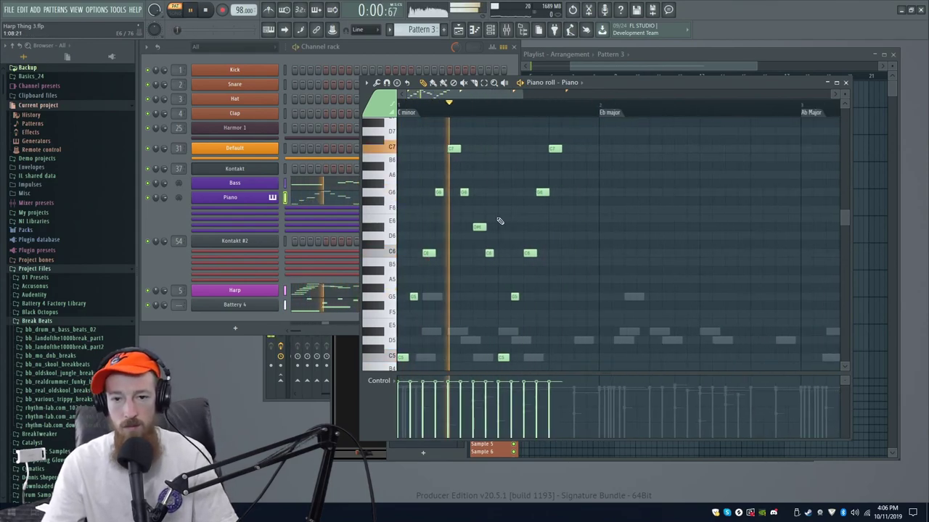
{"action": "key", "text": "space"}
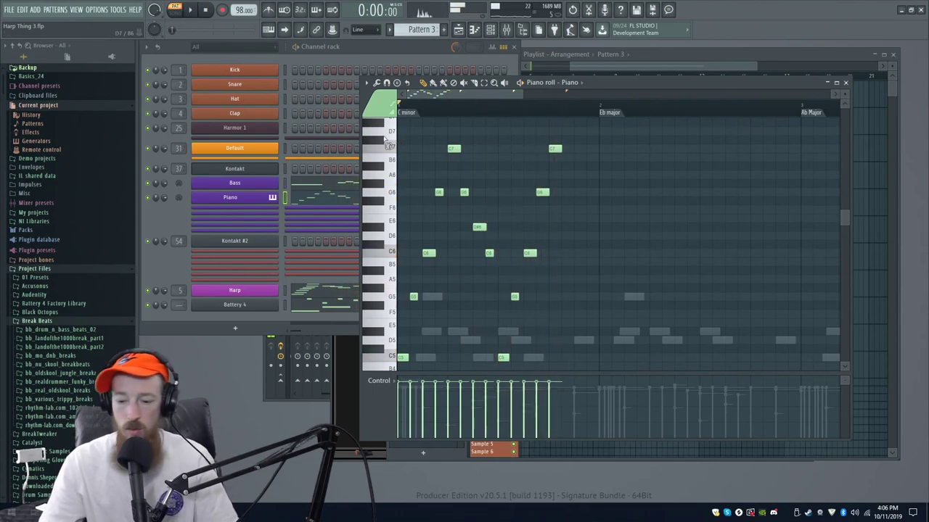
Try transposing all the Piano notes up one octave and audition them.
{"action": "key", "text": "ctrl+a"}
{"action": "key", "text": "ctrl+Up"}
{"action": "key", "text": "space"}
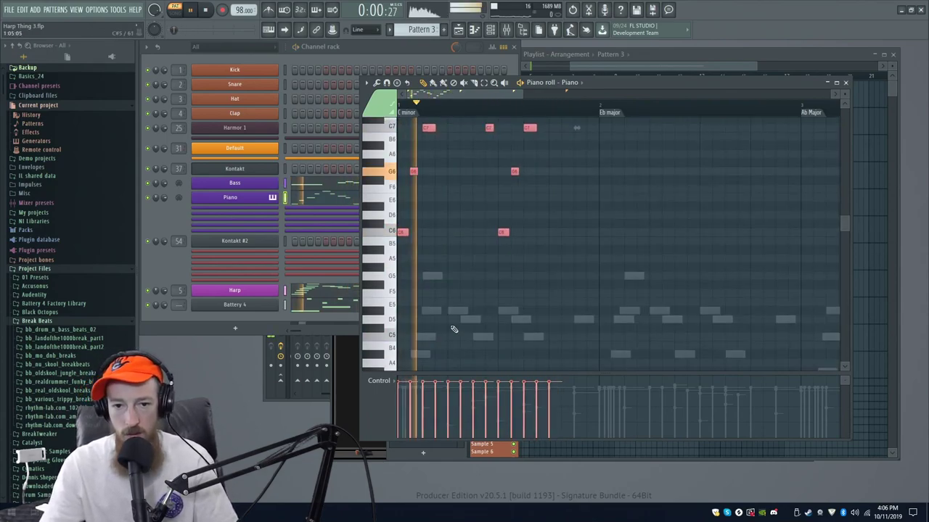
{"action": "key", "text": "space"}
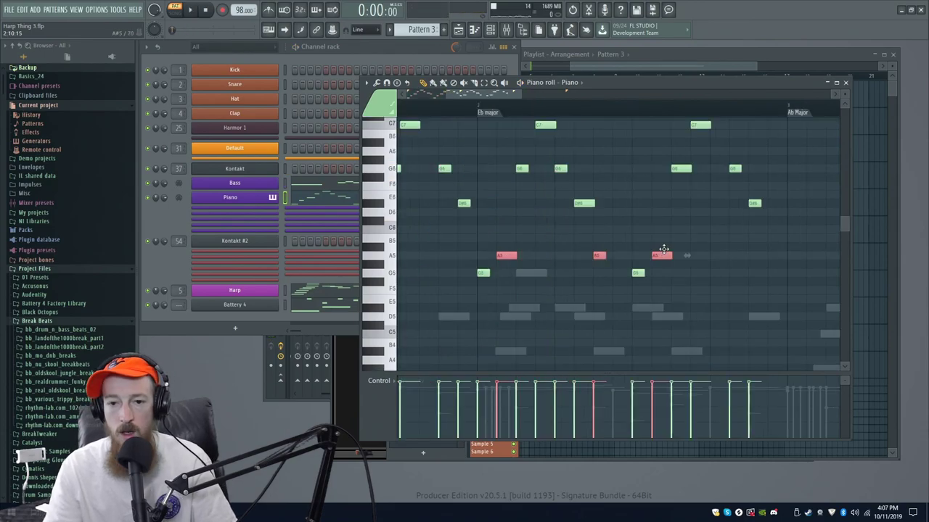
In the Eb major bar, raise the three selected notes to A#5 and move the two C7 notes to A#6.
{"action": "left_click_drag", "start_coordinate": [664, 248], "coordinate": [663, 245]}
{"action": "left_click_drag", "start_coordinate": [584, 194], "coordinate": [530, 250]}
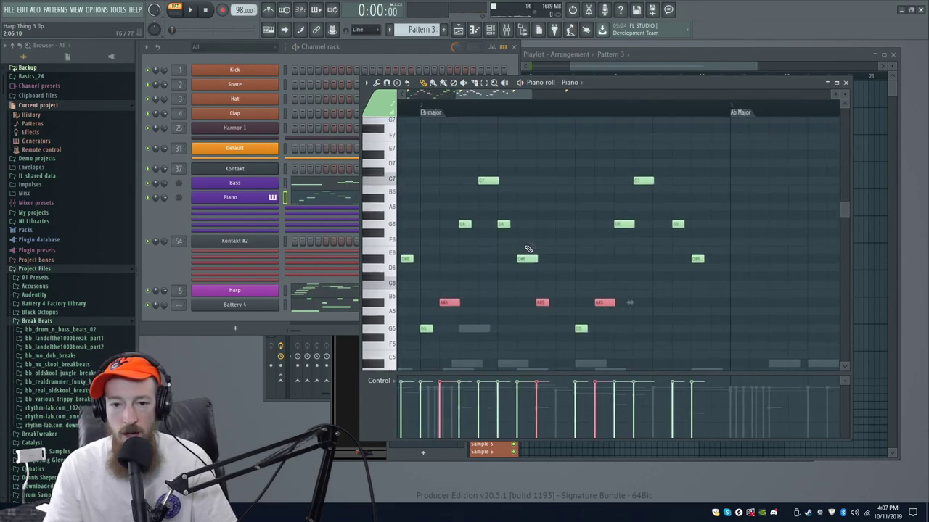
{"action": "left_click_drag", "start_coordinate": [539, 216], "coordinate": [539, 225]}
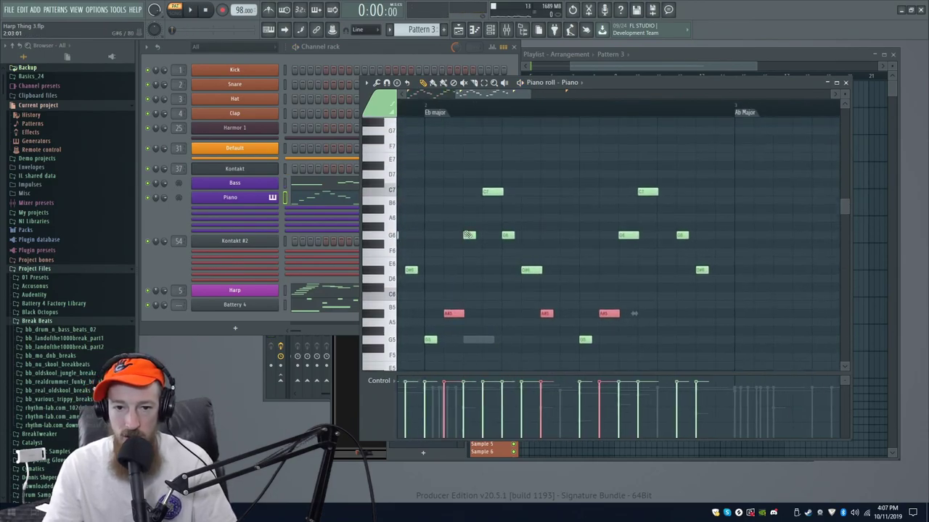
{"action": "left_click_drag", "start_coordinate": [481, 180], "coordinate": [644, 210]}
{"action": "scroll", "coordinate": [565, 200], "scroll_direction": "down", "scroll_amount": 2}
{"action": "left_click_drag", "start_coordinate": [597, 154], "coordinate": [612, 135]}
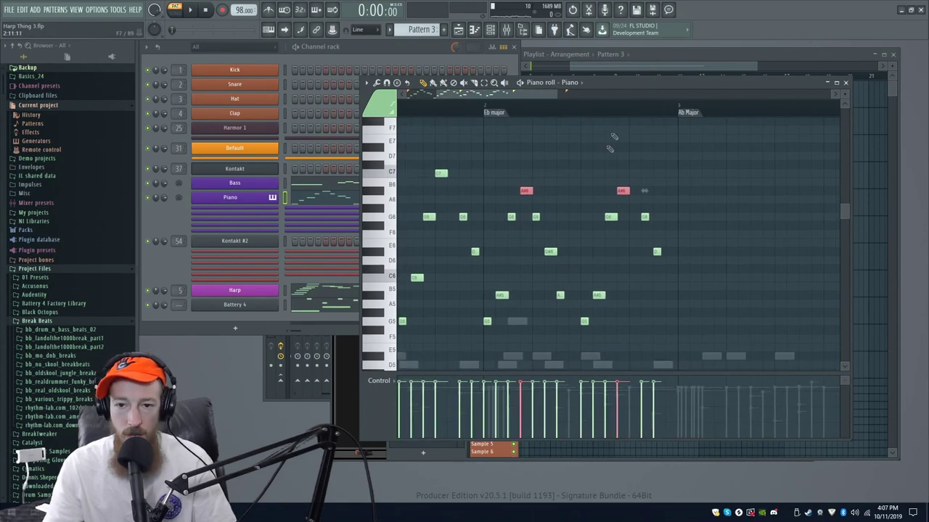
Continue the Piano melody through the Ab major and G major bars, ending on a long B5 note.
{"action": "scroll", "coordinate": [490, 257], "scroll_direction": "down", "scroll_amount": 3}
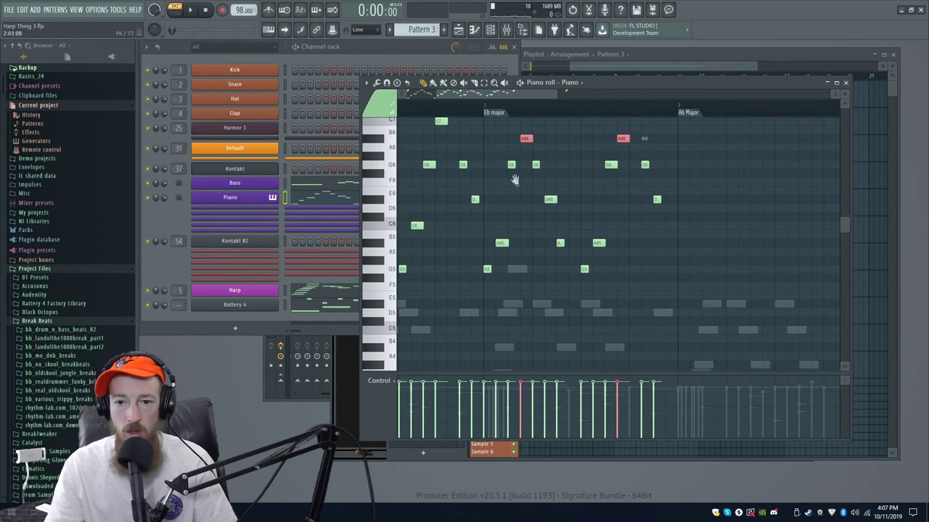
{"action": "left_click_drag", "start_coordinate": [514, 183], "coordinate": [656, 186]}
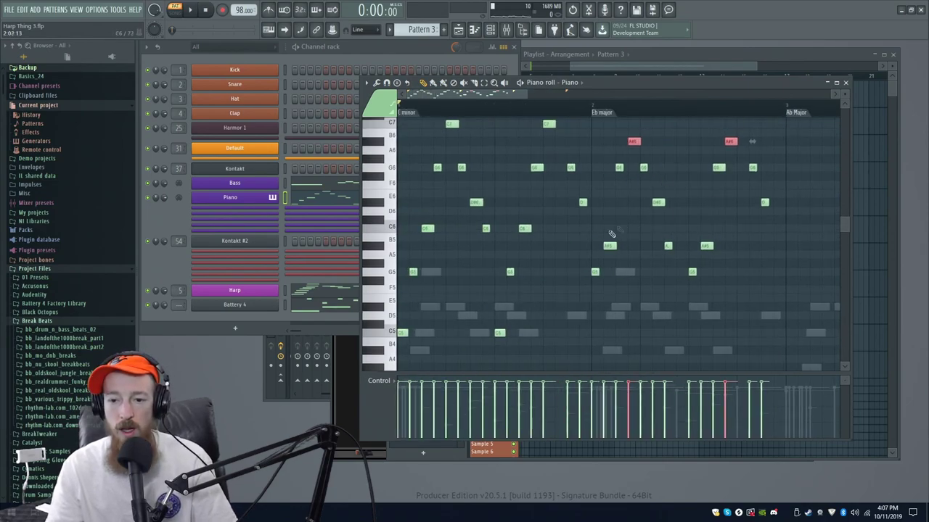
{"action": "scroll", "coordinate": [691, 236], "scroll_direction": "up", "scroll_amount": 4}
{"action": "scroll", "coordinate": [690, 232], "scroll_direction": "down", "scroll_amount": 2}
{"action": "scroll", "coordinate": [689, 211], "scroll_direction": "down", "scroll_amount": 1}
{"action": "left_click_drag", "start_coordinate": [620, 200], "coordinate": [571, 215]}
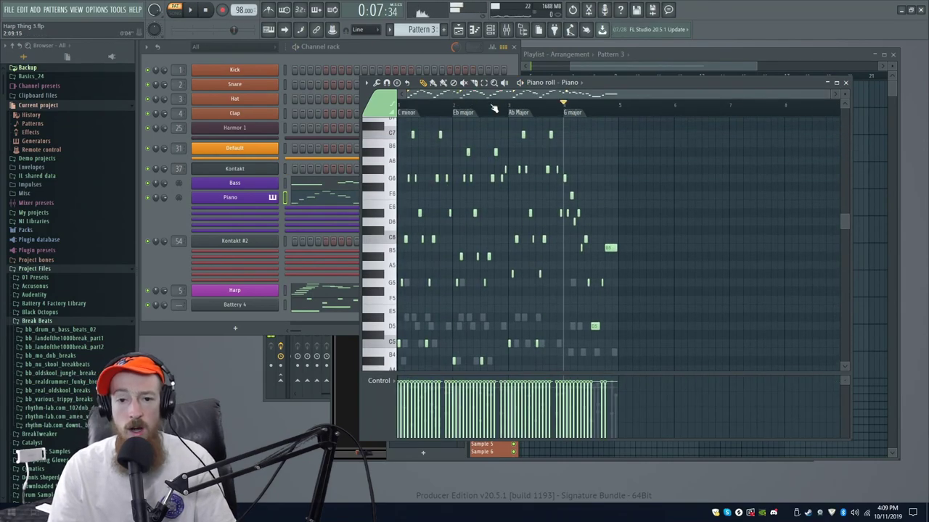
Play the four-bar Piano melody from the start with the other parts.
{"action": "key", "text": "space"}
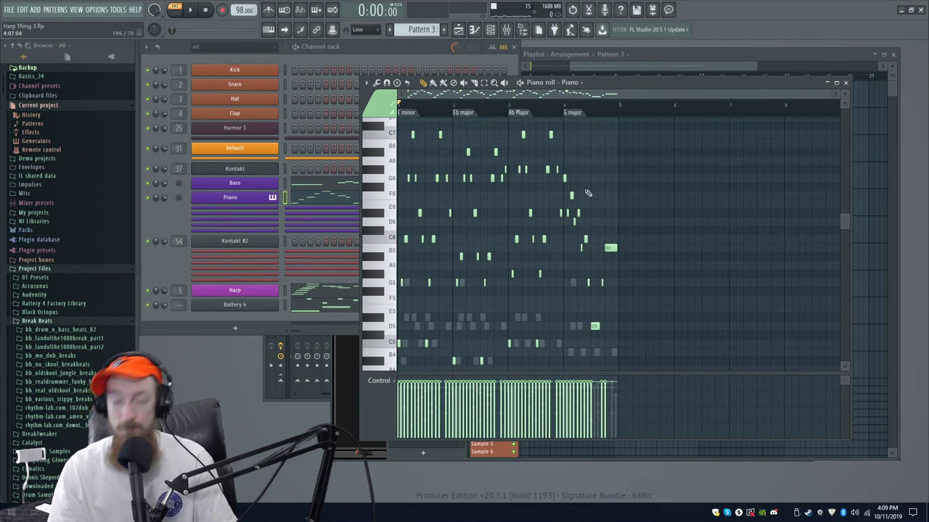
{"action": "key", "text": "space"}
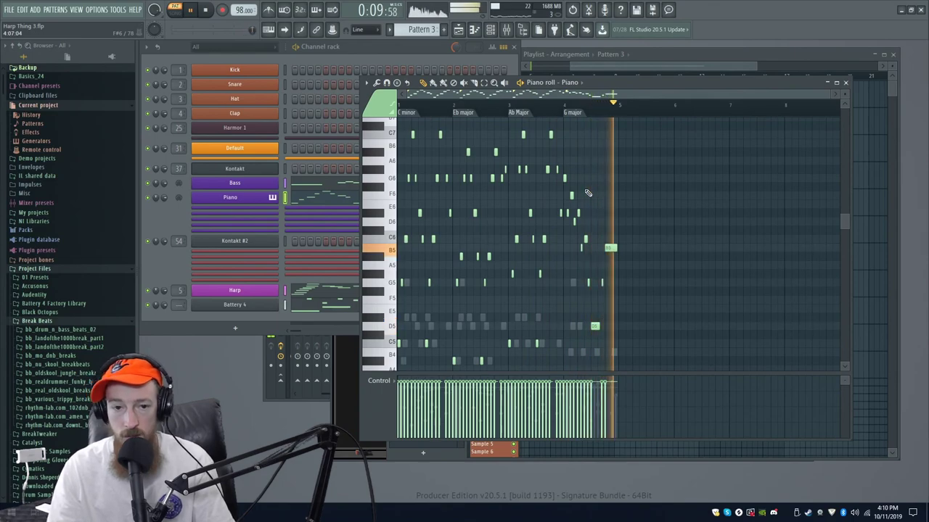
{"action": "key", "text": "space"}
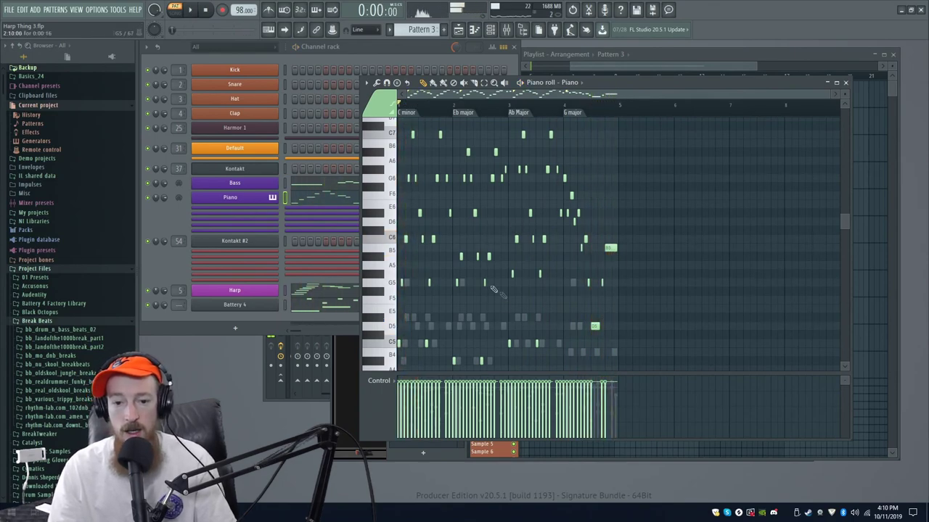
Lower and reshape the Piano velocities to rise and fall in the first three bars and rise in the fourth, and audition the pattern.
{"action": "scroll", "coordinate": [494, 290], "scroll_direction": "up", "scroll_amount": 5}
{"action": "scroll", "coordinate": [553, 327], "scroll_direction": "down", "scroll_amount": 4}
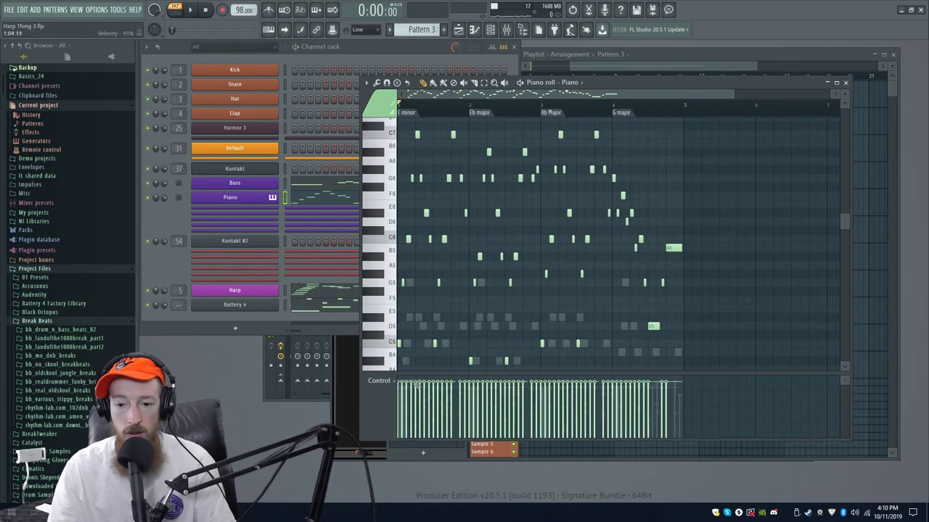
{"action": "left_click_drag", "start_coordinate": [671, 393], "coordinate": [396, 396]}
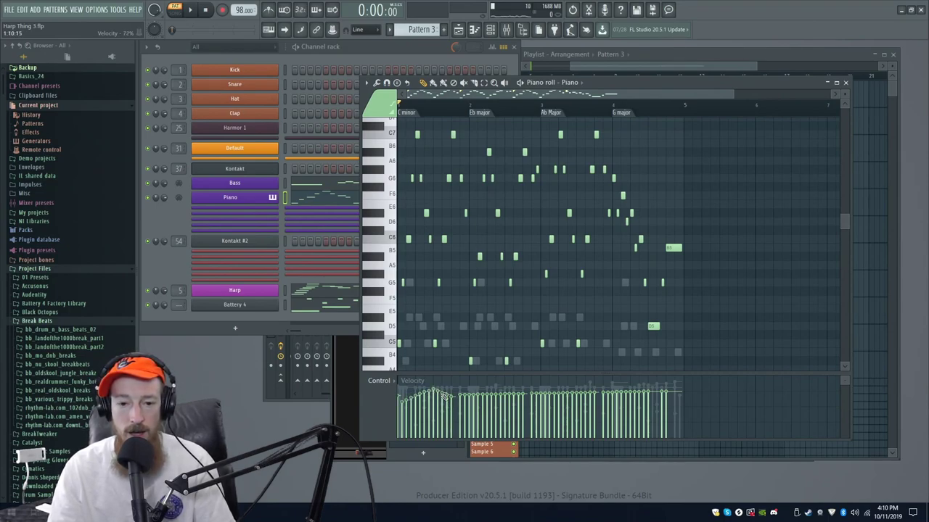
{"action": "mouse_move", "coordinate": [502, 396]}
{"action": "left_mouse_down"}
{"action": "mouse_move", "coordinate": [540, 406]}
{"action": "mouse_move", "coordinate": [589, 400]}
{"action": "left_mouse_up"}
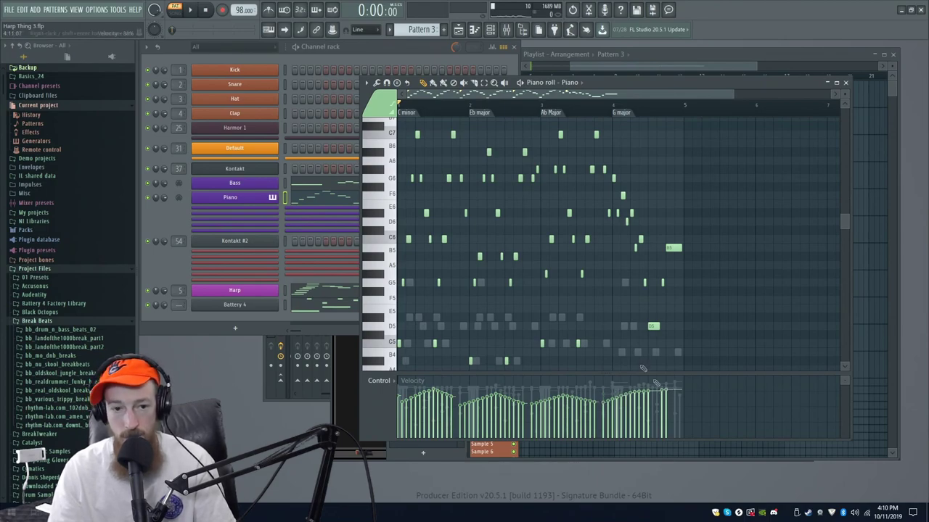
{"action": "key", "text": "space"}
{"action": "scroll", "coordinate": [508, 276], "scroll_direction": "down", "scroll_amount": 1}
{"action": "key", "text": "space"}
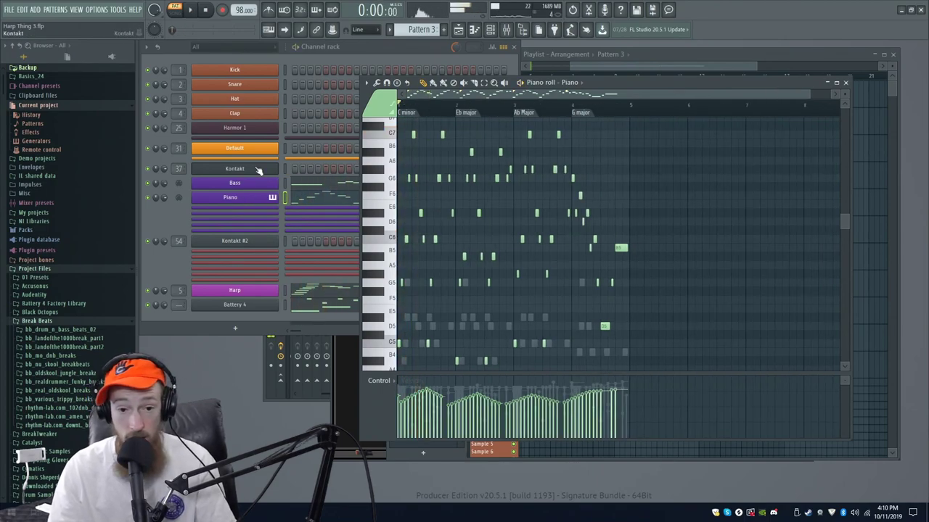
Raise the volume of The Giant instrument in Kontakt while the pattern plays.
{"action": "left_click", "coordinate": [355, 455]}
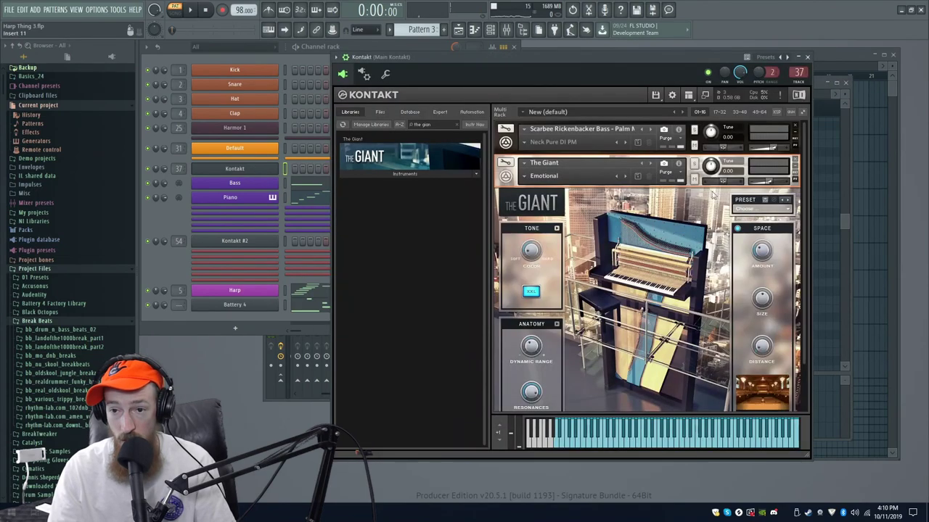
{"action": "key", "text": "space"}
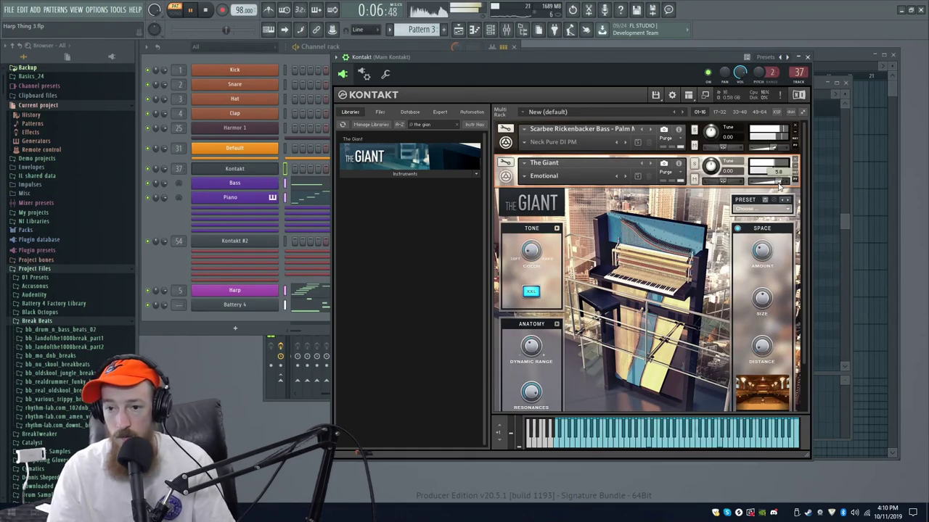
{"action": "left_click", "coordinate": [507, 177]}
Add Pattern 3 clips to the playlist at bars 17 and 21 and make the bar 21 clip unique.
{"action": "key", "text": "F5"}
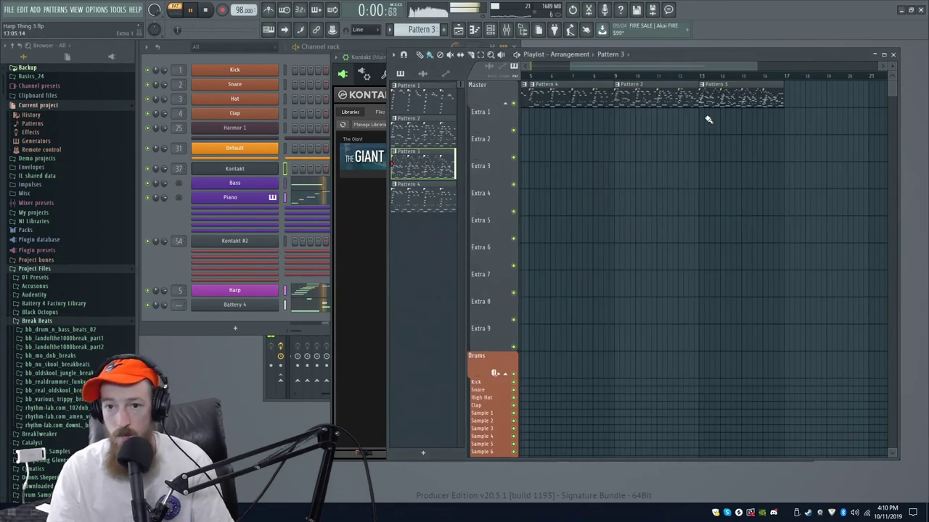
{"action": "scroll", "coordinate": [699, 129], "scroll_direction": "down", "scroll_amount": 2, "text": "ctrl"}
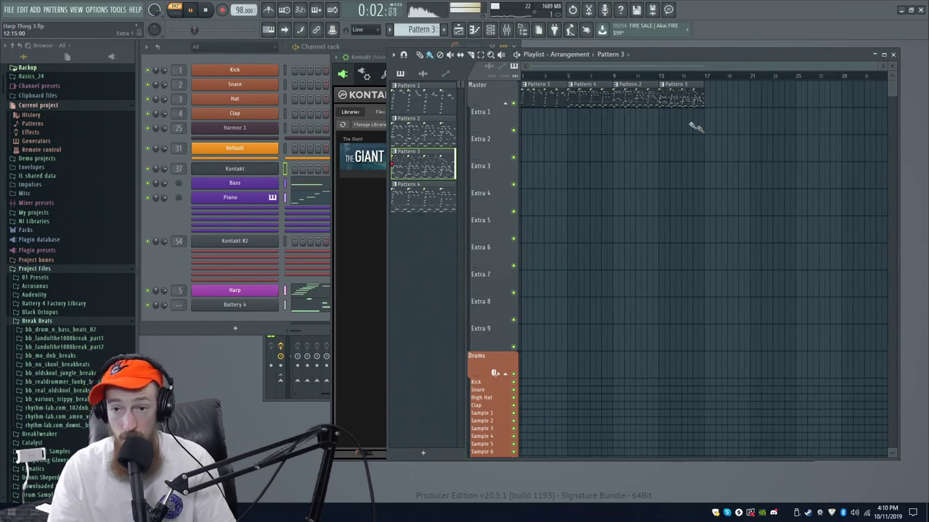
{"action": "left_click", "coordinate": [721, 96]}
{"action": "left_click", "coordinate": [772, 101]}
{"action": "left_click", "coordinate": [754, 84]}
{"action": "left_click", "coordinate": [776, 177]}
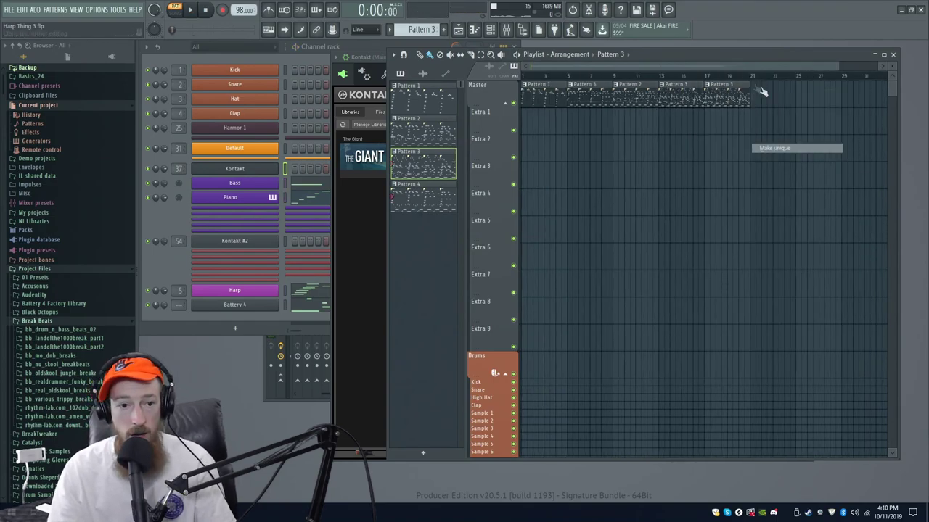
Cut the Harp channel's notes from Pattern 4.
{"action": "left_click", "coordinate": [182, 222]}
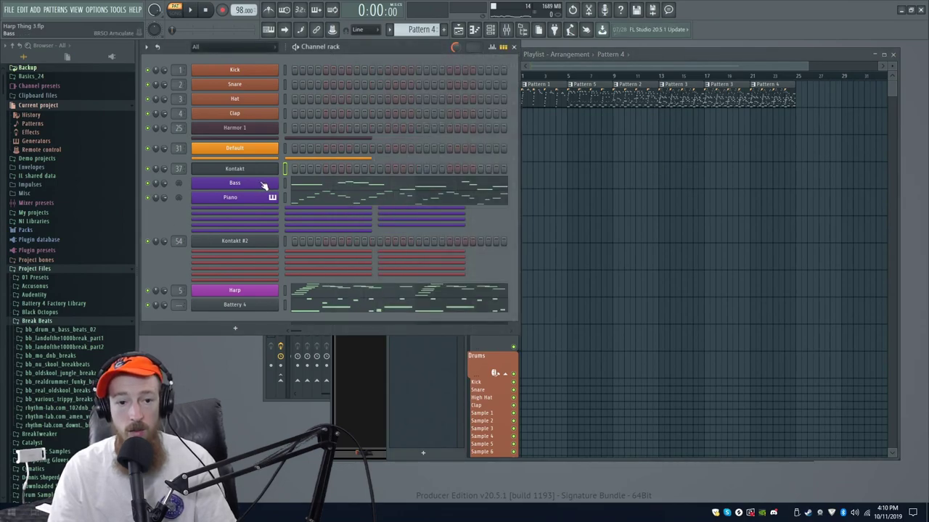
{"action": "right_click", "coordinate": [254, 292]}
{"action": "left_click", "coordinate": [402, 292]}
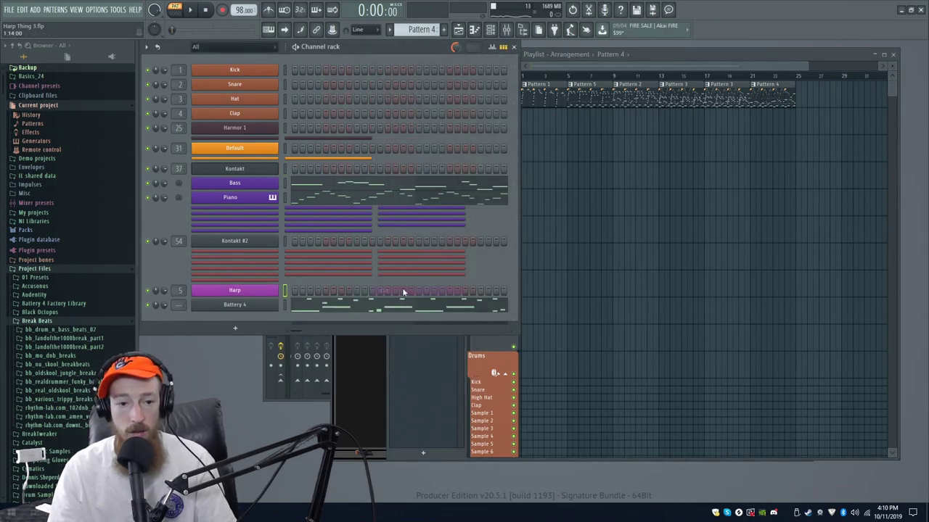
Add a Michaelas Harp x64 instrument channel from the plugin picker.
{"action": "key", "text": "F8"}
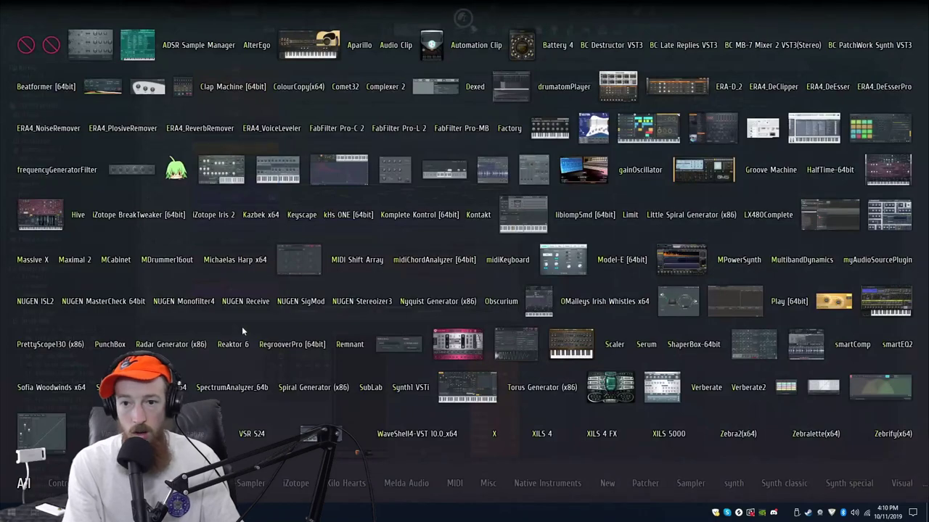
{"action": "type", "text": "hapr"}
{"action": "key", "text": "BackSpace"}
{"action": "key", "text": "BackSpace"}
{"action": "key", "text": "BackSpace"}
{"action": "key", "text": "BackSpace"}
{"action": "type", "text": "har"}
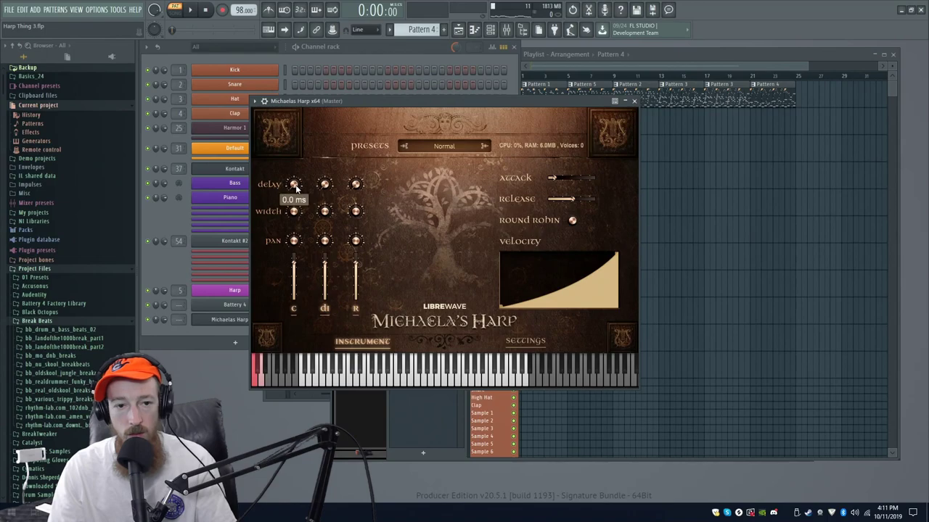
Raise the DI delay and room width in Michaela's Harp, with the room delay at 236 ms and DI width at 149.4%.
{"action": "left_click_drag", "start_coordinate": [326, 186], "coordinate": [356, 164]}
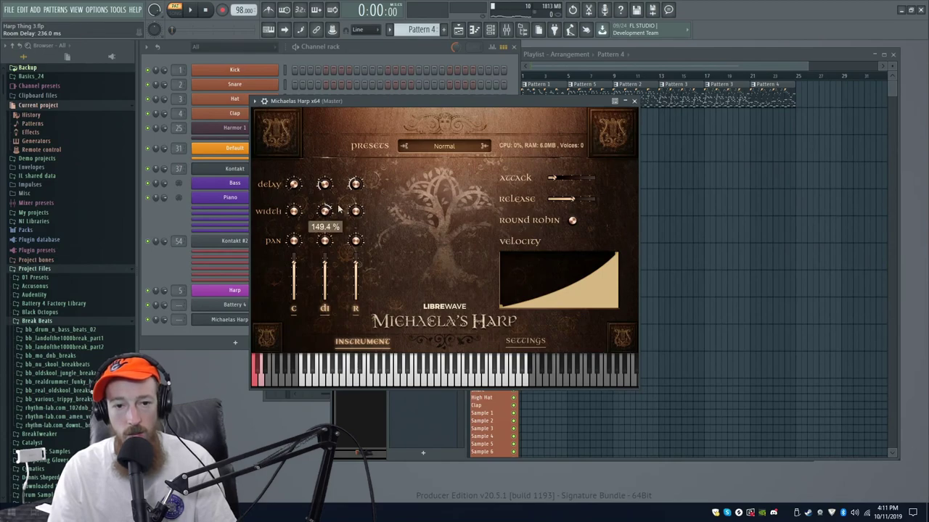
{"action": "left_click_drag", "start_coordinate": [358, 210], "coordinate": [361, 200]}
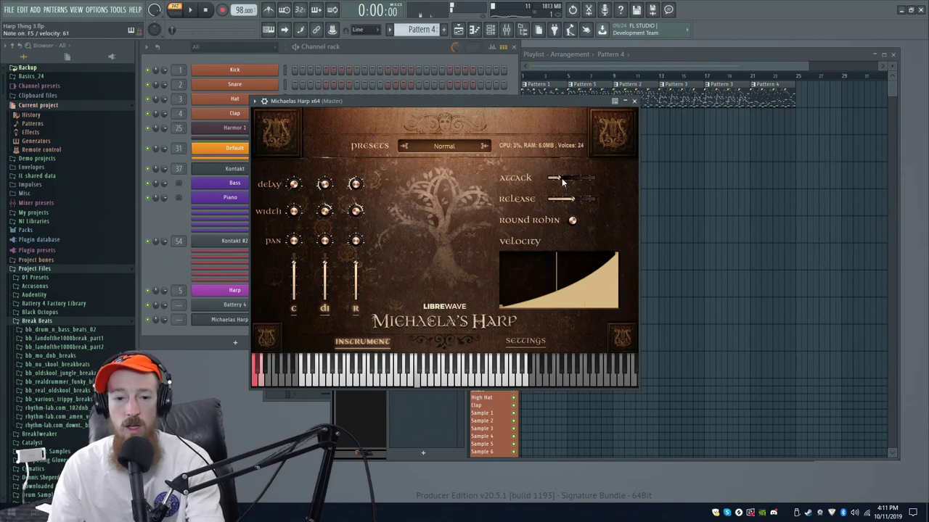
{"action": "left_click", "coordinate": [171, 262]}
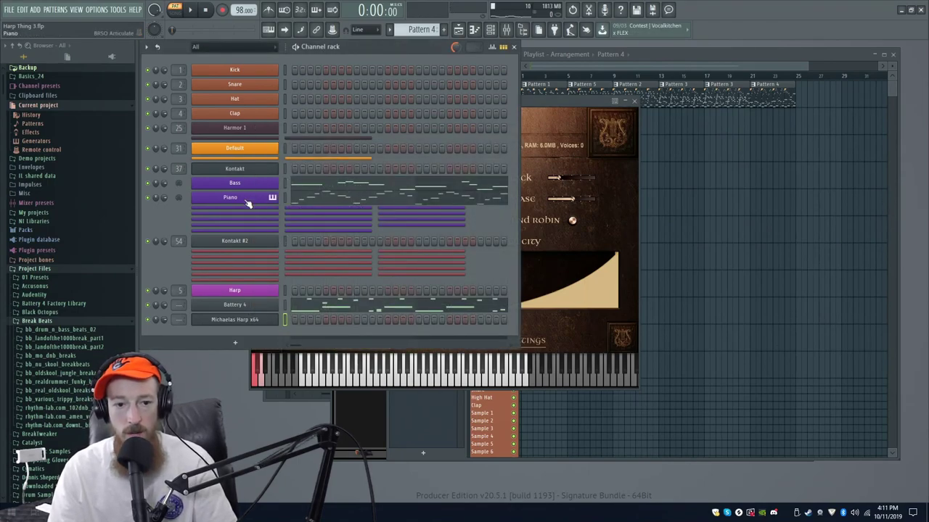
Draw a one-bar C minor chord with C6, D#6 and G6 in bar 1 of the Michaela's Harp piano roll.
{"action": "right_click", "coordinate": [257, 321]}
{"action": "left_click", "coordinate": [305, 323]}
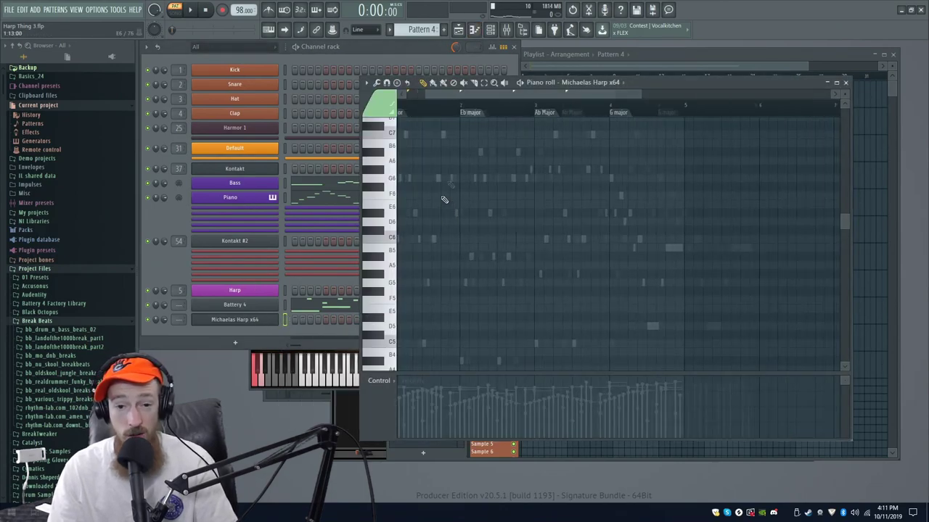
{"action": "left_click", "coordinate": [406, 309]}
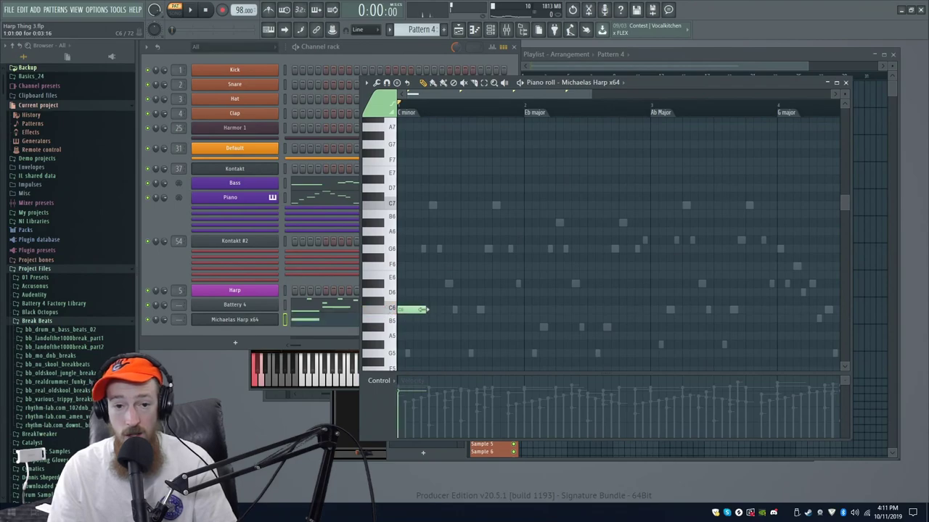
{"action": "left_click_drag", "start_coordinate": [427, 310], "coordinate": [519, 310]}
{"action": "left_click", "coordinate": [410, 283]}
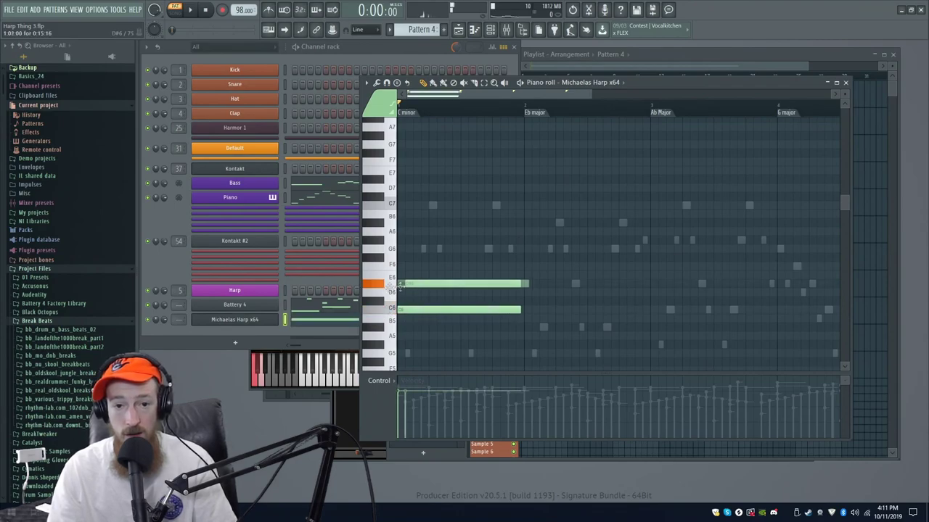
{"action": "left_click", "coordinate": [410, 249]}
{"action": "left_click_drag", "start_coordinate": [516, 246], "coordinate": [515, 310]}
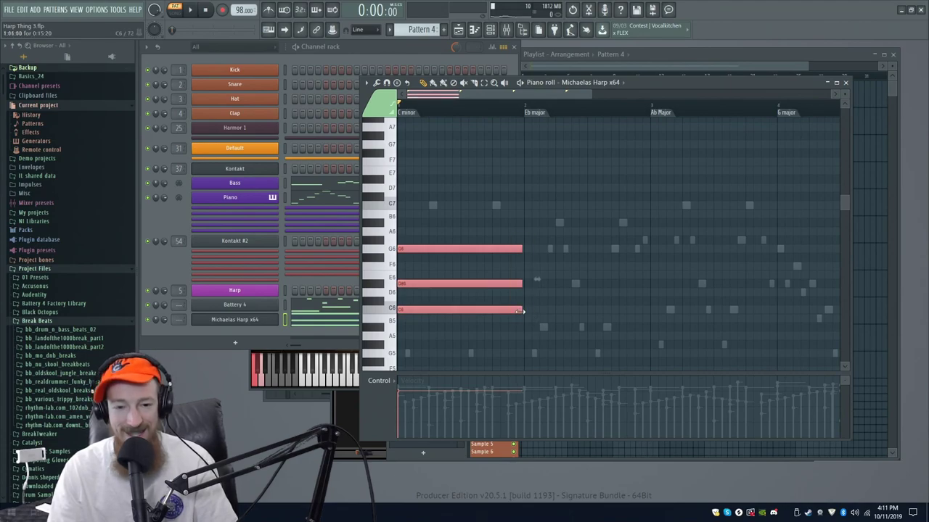
{"action": "left_click", "coordinate": [533, 282], "text": "ctrl"}
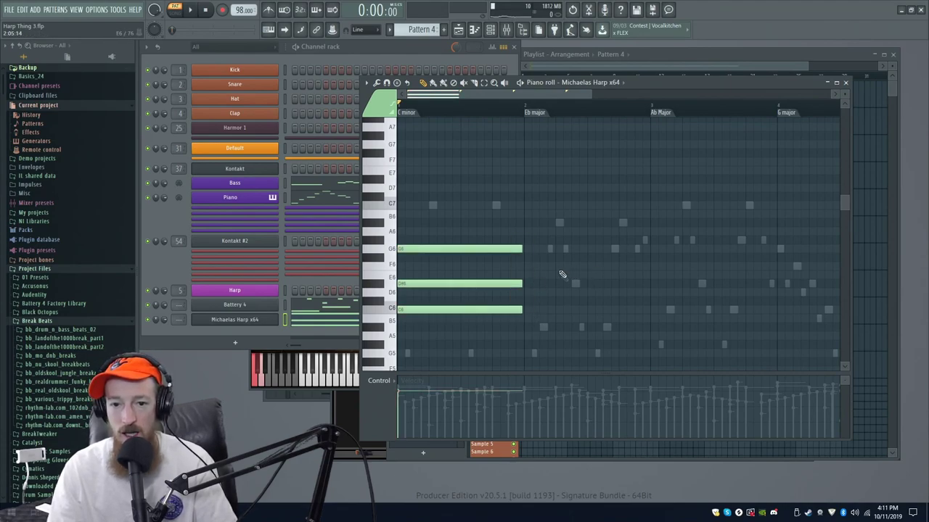
Add one-bar chords of D#6, G6 and A#6 in bar 2 and D#6, G#6 and C7 in bar 3.
{"action": "left_click", "coordinate": [532, 283]}
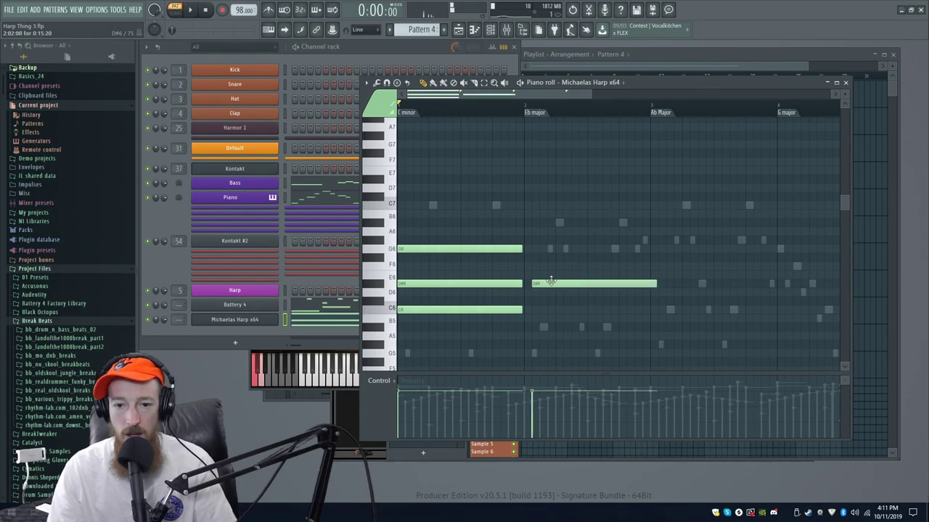
{"action": "left_click", "coordinate": [532, 249]}
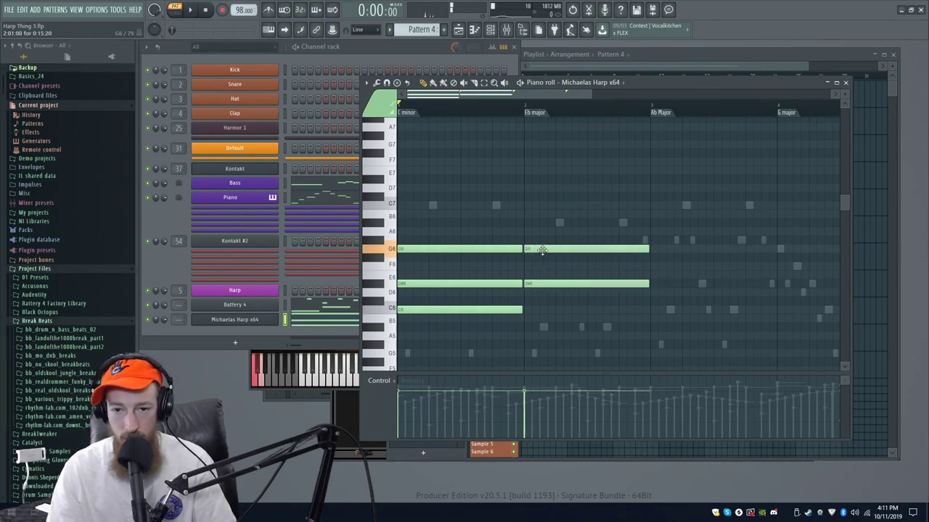
{"action": "left_click", "coordinate": [530, 222]}
{"action": "scroll", "coordinate": [551, 225], "scroll_direction": "right", "scroll_amount": 2}
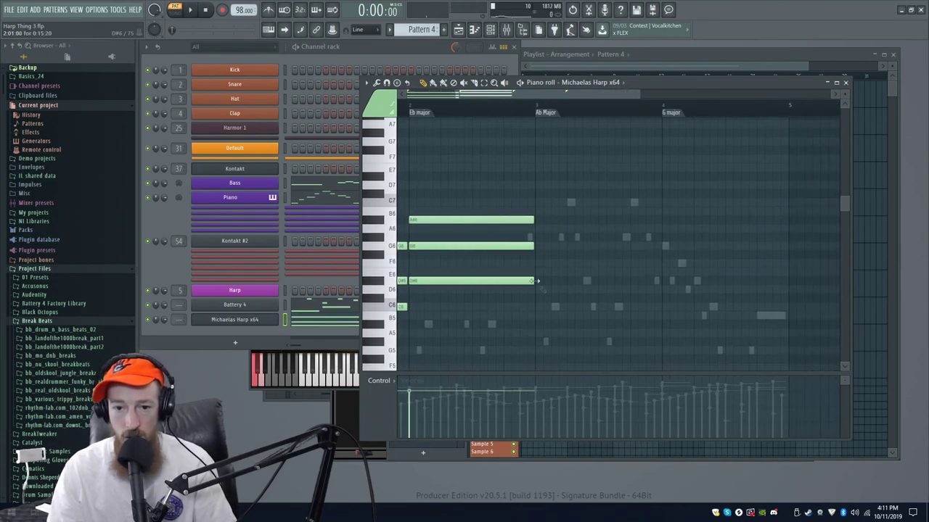
{"action": "left_click", "coordinate": [538, 280]}
{"action": "left_click", "coordinate": [537, 237]}
{"action": "left_click", "coordinate": [538, 203]}
Add a one-bar G major chord with D6, G6 and B6 in bar 4.
{"action": "scroll", "coordinate": [594, 256], "scroll_direction": "right", "scroll_amount": 2}
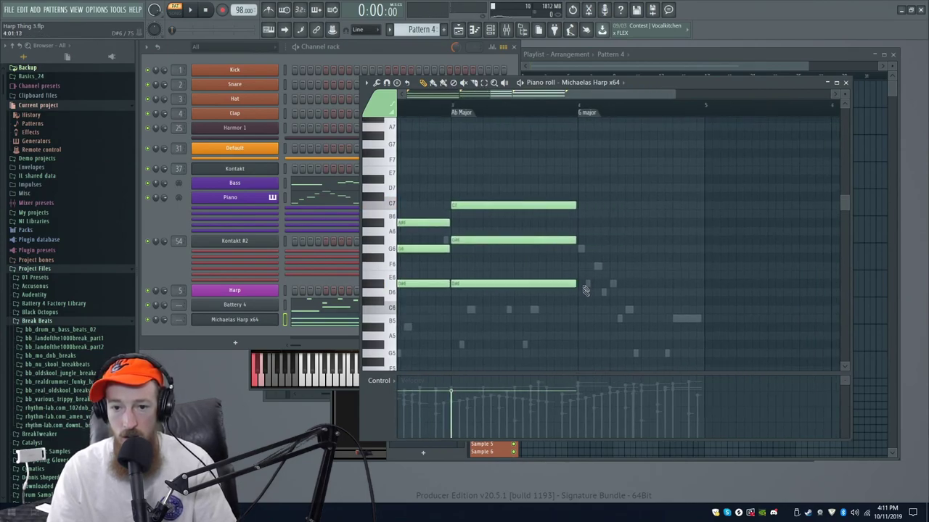
{"action": "left_click", "coordinate": [581, 293]}
{"action": "left_click_drag", "start_coordinate": [580, 240], "coordinate": [582, 250]}
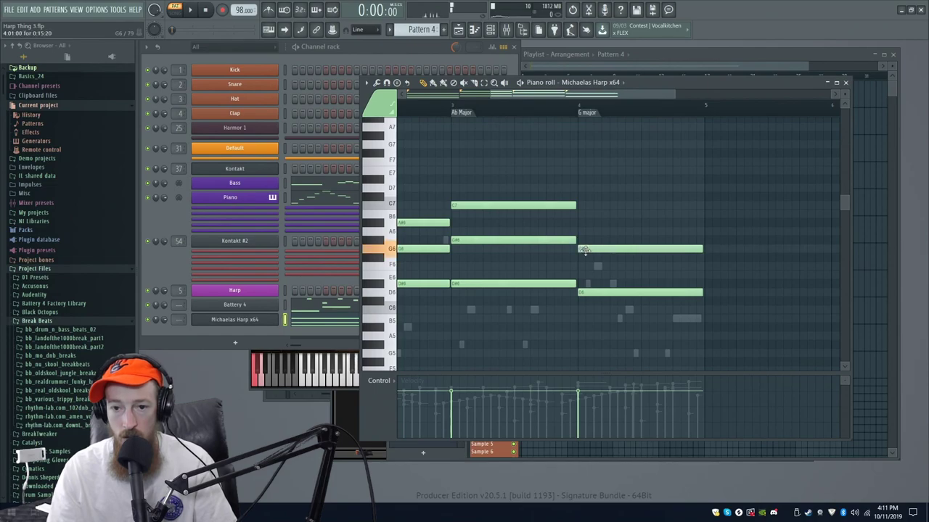
{"action": "left_click", "coordinate": [583, 225]}
{"action": "left_click_drag", "start_coordinate": [617, 216], "coordinate": [617, 212]}
{"action": "scroll", "coordinate": [588, 246], "scroll_direction": "down", "scroll_amount": 2}
{"action": "scroll", "coordinate": [653, 218], "scroll_direction": "left", "scroll_amount": 2}
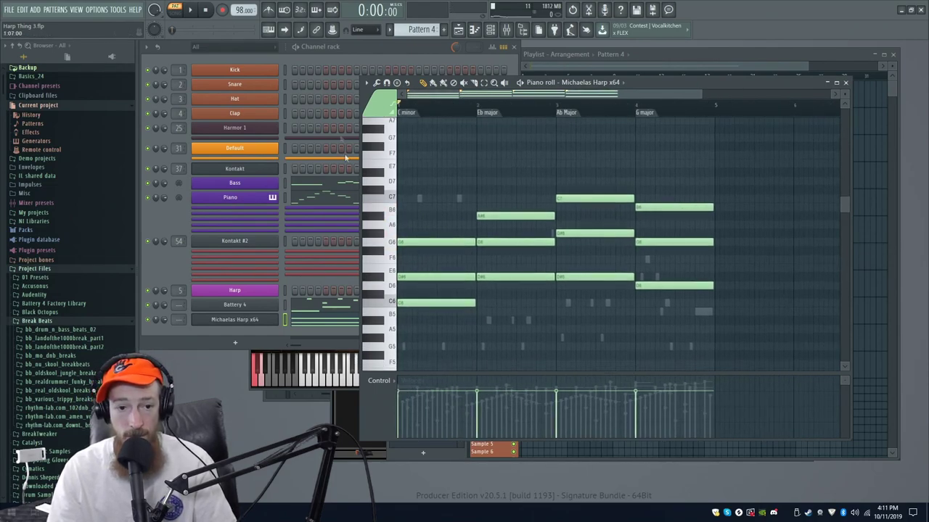
Enable an upward arpeggiator with range 2 on Michaela's Harp and adjust its gate while the pattern plays.
{"action": "left_click", "coordinate": [257, 319]}
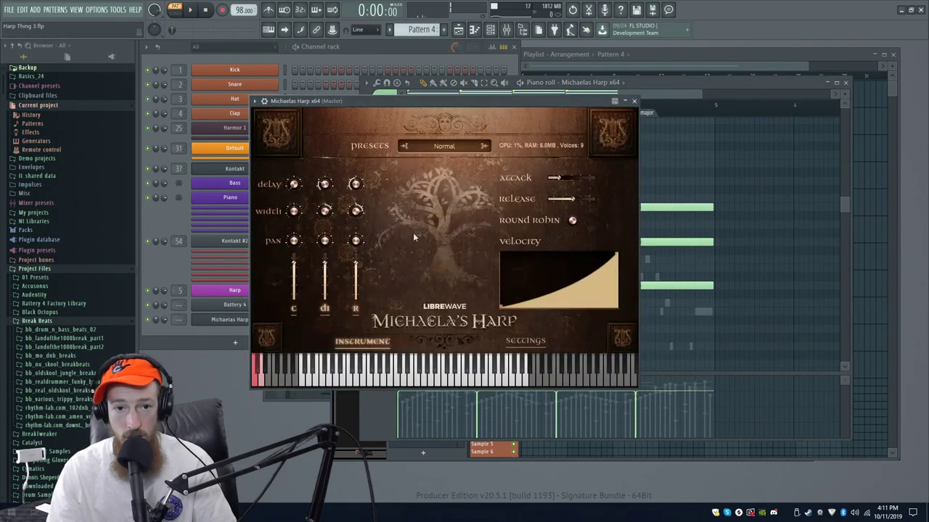
{"action": "left_click", "coordinate": [264, 102]}
{"action": "left_click", "coordinate": [303, 120]}
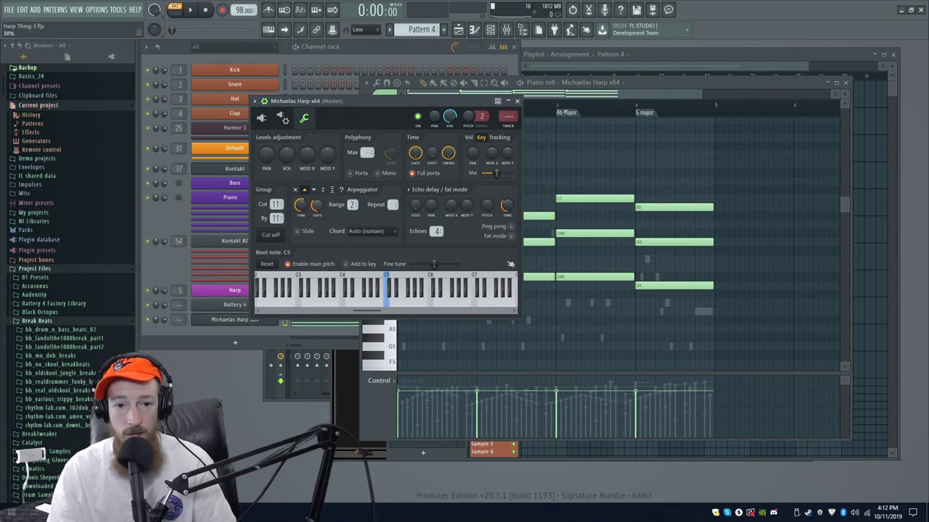
{"action": "key", "text": "space"}
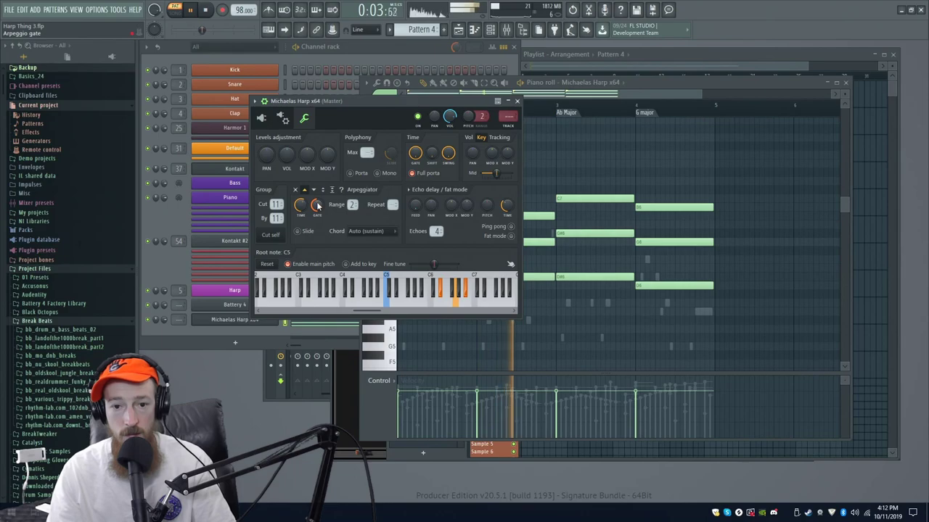
{"action": "left_click_drag", "start_coordinate": [317, 206], "coordinate": [317, 210]}
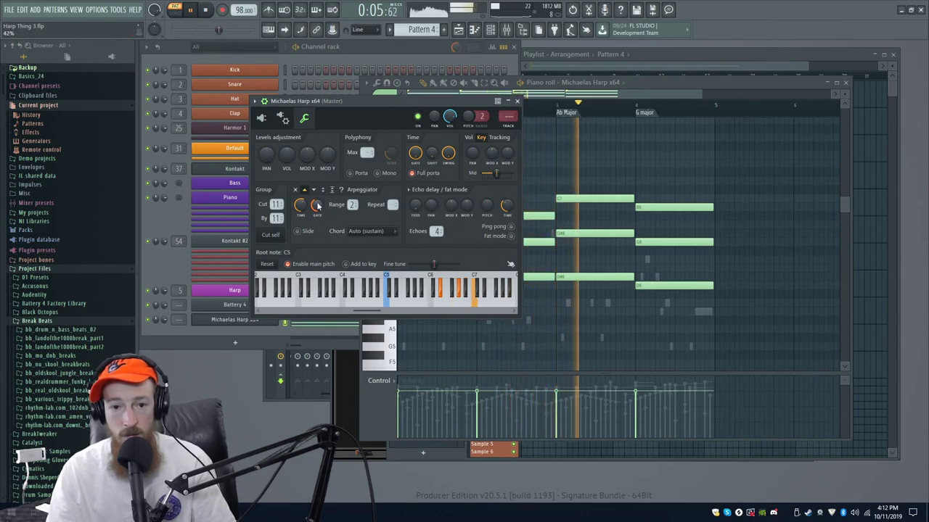
{"action": "key", "text": "space"}
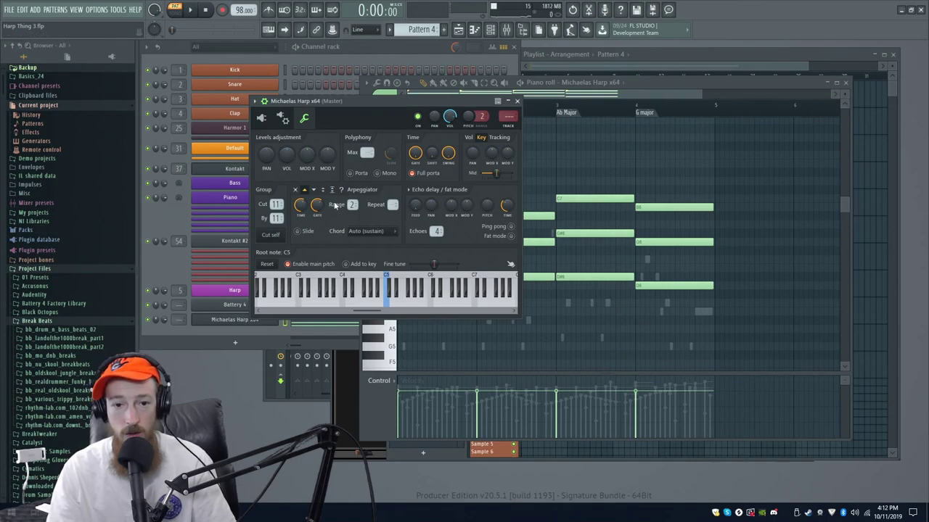
Transpose all the Michaela's Harp chord notes down one octave and audition the pattern.
{"action": "key", "text": "space"}
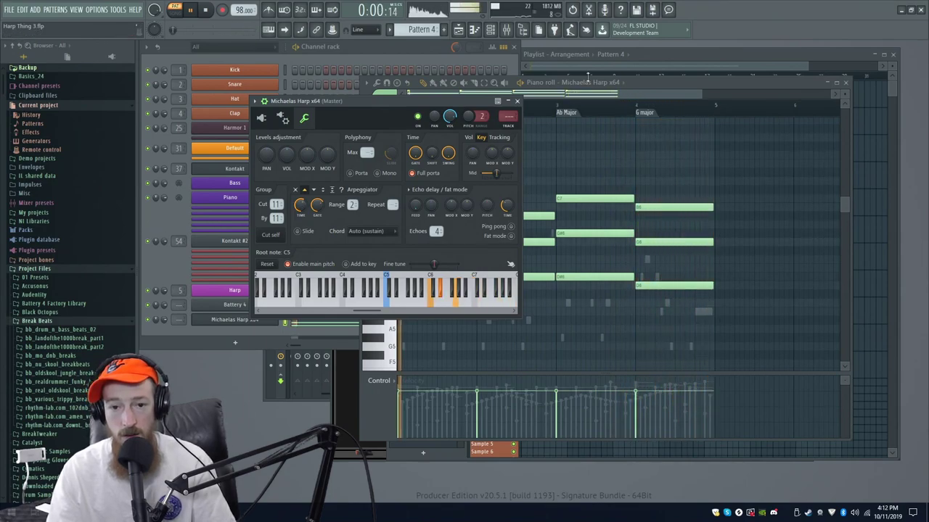
{"action": "key", "text": "space"}
{"action": "left_click", "coordinate": [646, 87]}
{"action": "key", "text": "ctrl+a"}
{"action": "key", "text": "ctrl+Down"}
{"action": "key", "text": "space"}
{"action": "scroll", "coordinate": [482, 232], "scroll_direction": "down", "scroll_amount": 4}
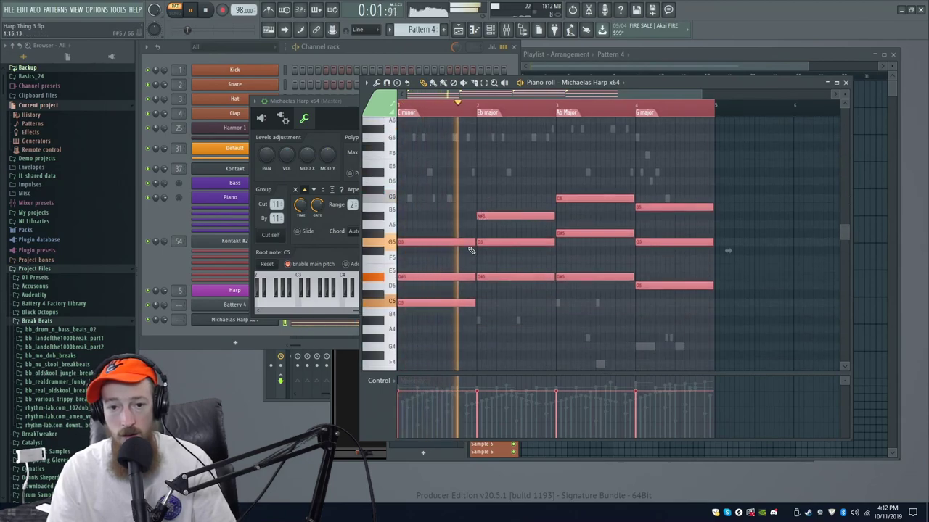
{"action": "key", "text": "space"}
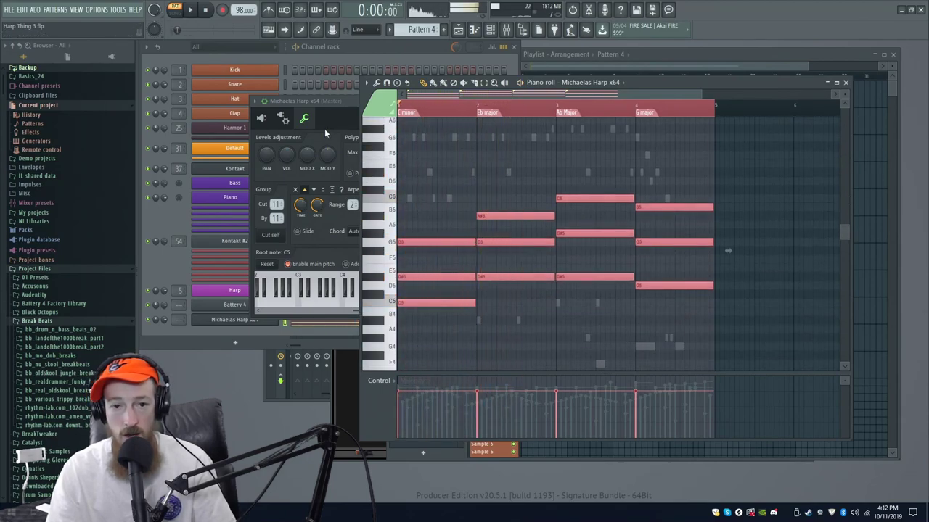
Set the Michaela's Harp attack to 10 ms, DI delay to 80 ms and room delay to 156 ms while the pattern plays.
{"action": "left_click", "coordinate": [324, 128]}
{"action": "left_click", "coordinate": [262, 119]}
{"action": "left_click_drag", "start_coordinate": [558, 200], "coordinate": [550, 200]}
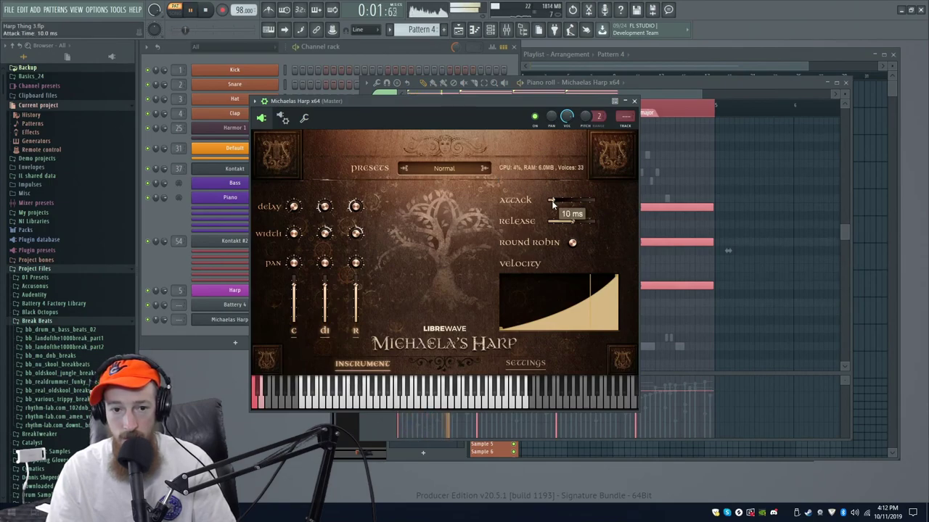
{"action": "left_click_drag", "start_coordinate": [355, 207], "coordinate": [324, 209]}
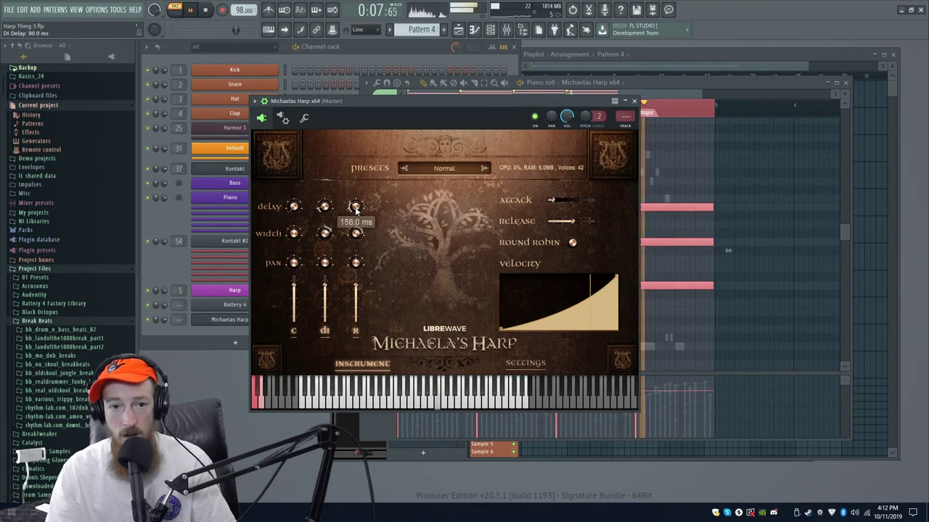
{"action": "key", "text": "space"}
Raise the volume multiplier in the Michaela's Harp levels adjustment while the pattern plays.
{"action": "left_click", "coordinate": [303, 118]}
{"action": "key", "text": "space"}
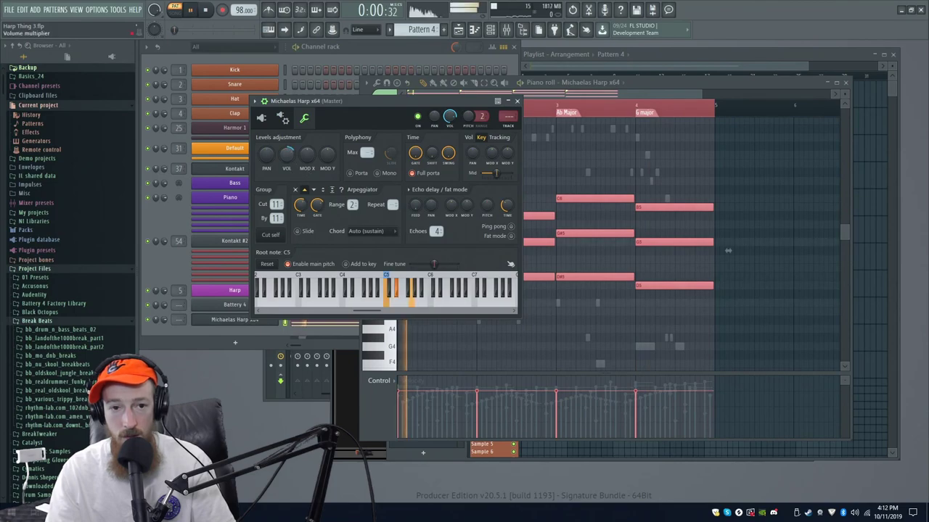
{"action": "left_click", "coordinate": [283, 119]}
Reset the DI and room delays of Michaela's Harp to 0 ms and audition the sound.
{"action": "left_click", "coordinate": [263, 119]}
{"action": "double_click", "coordinate": [323, 208]}
{"action": "double_click", "coordinate": [355, 208]}
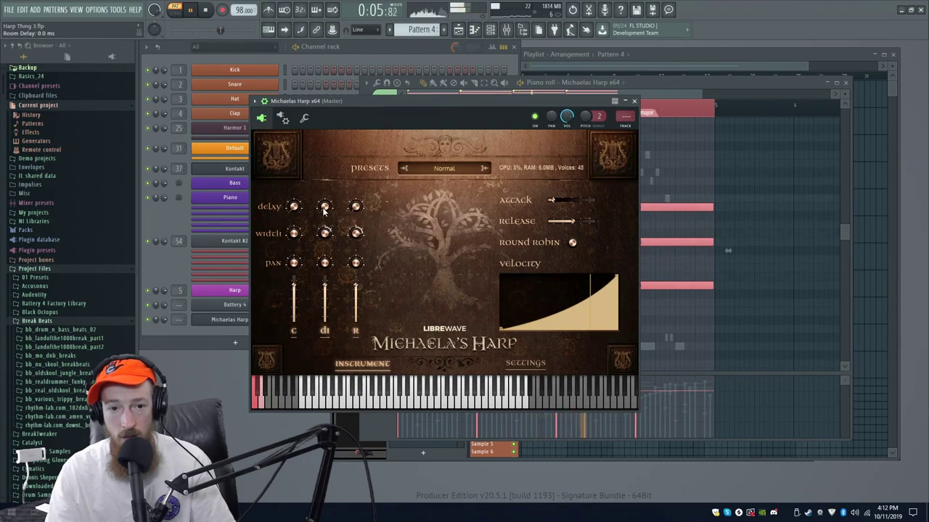
{"action": "left_click", "coordinate": [355, 207]}
{"action": "key", "text": "space"}
{"action": "left_click_drag", "start_coordinate": [324, 209], "coordinate": [356, 204]}
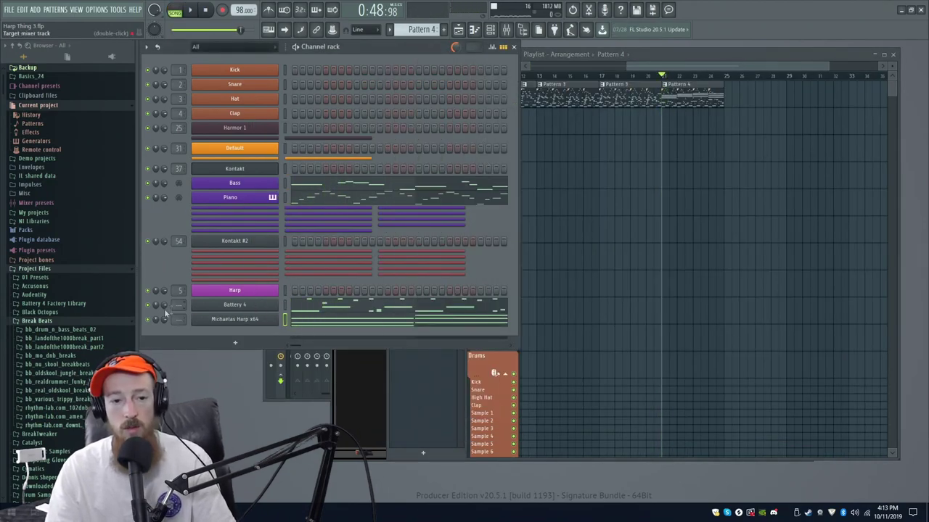
Play the song from bar 21 and cut the Battery 4 channel's notes from Pattern 4.
{"action": "key", "text": "space"}
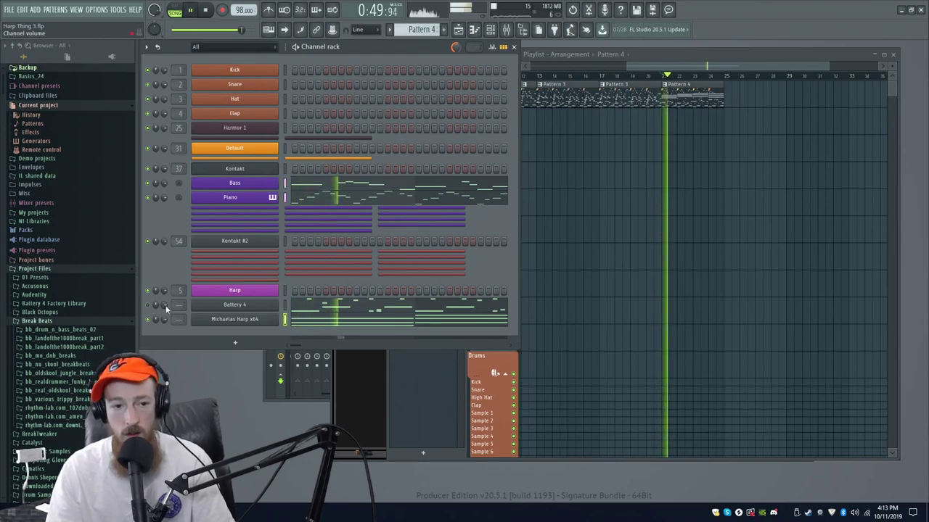
{"action": "right_click", "coordinate": [219, 310]}
{"action": "left_click", "coordinate": [381, 306]}
{"action": "left_click", "coordinate": [148, 305]}
{"action": "key", "text": "space"}
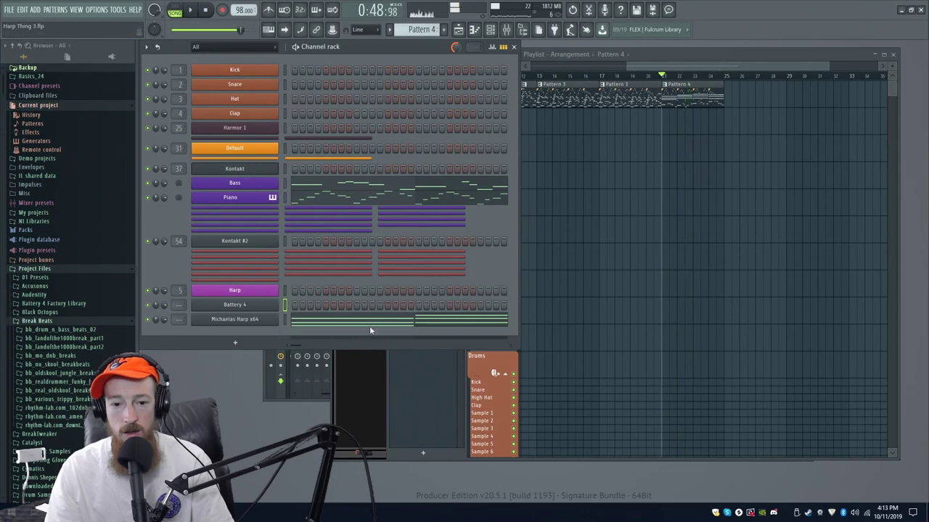
Lower the Michaela's Harp note velocities to an even level in Pattern 4.
{"action": "left_click", "coordinate": [369, 327]}
{"action": "left_click_drag", "start_coordinate": [399, 410], "coordinate": [612, 412]}
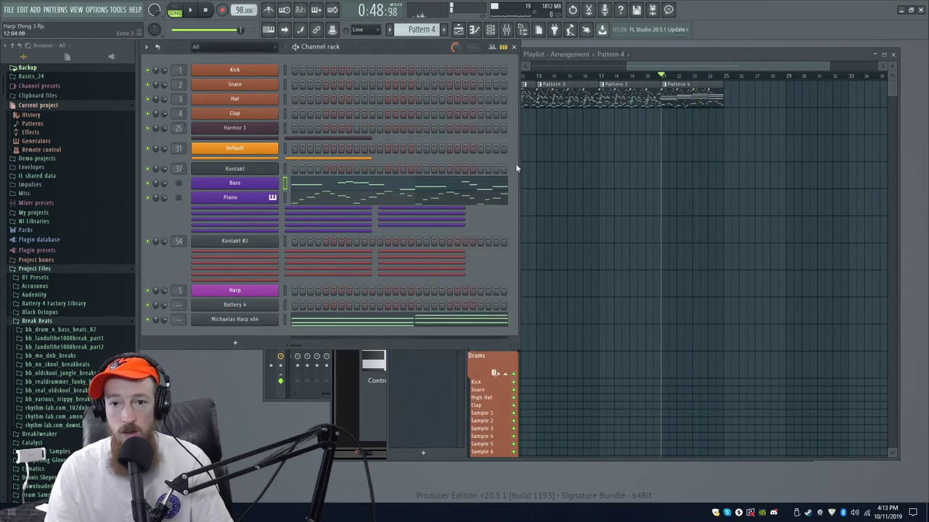
{"action": "left_click_drag", "start_coordinate": [596, 148], "coordinate": [587, 197]}
{"action": "left_click", "coordinate": [174, 214]}
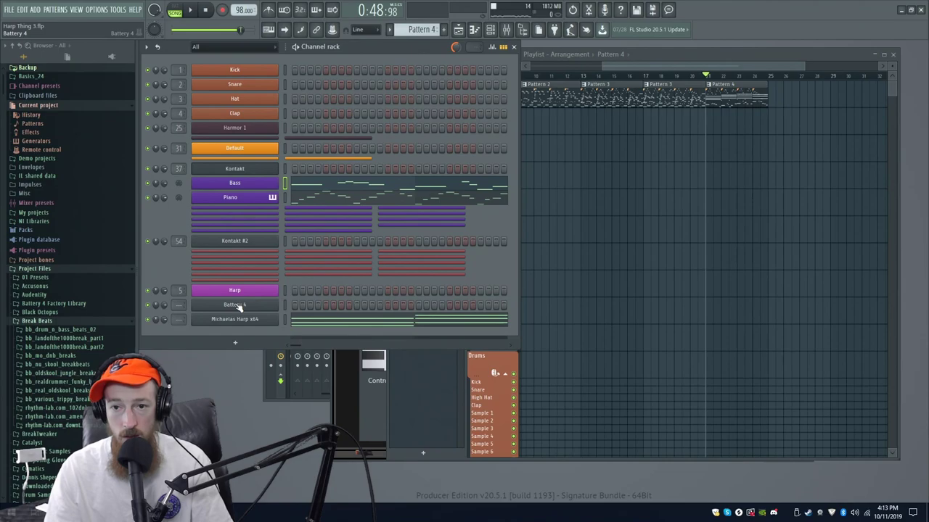
Undo the recent note deletions in the Battery 4 piano roll to restore the D#3 hits.
{"action": "left_click", "coordinate": [674, 99]}
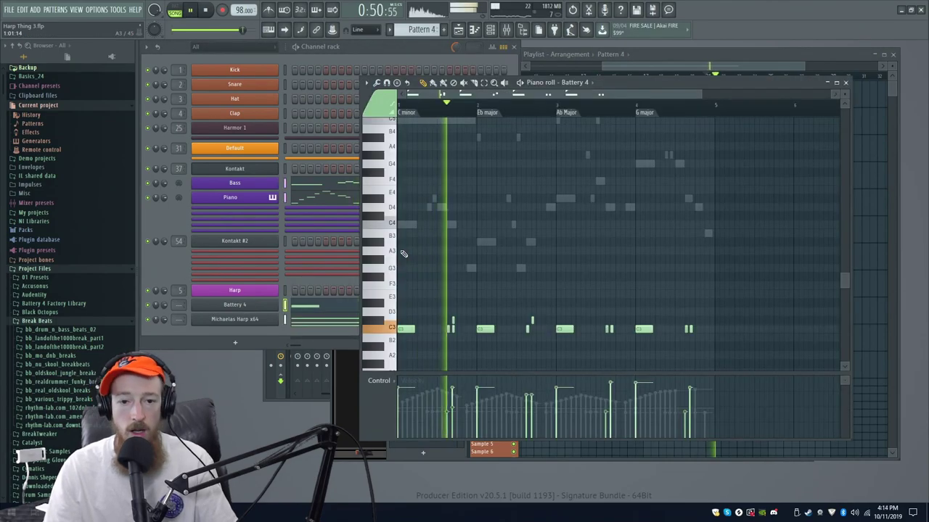
{"action": "key", "text": "space"}
{"action": "key", "text": "ctrl+z"}
{"action": "key", "text": "ctrl+alt+z"}
{"action": "key", "text": "ctrl+alt+z"}
{"action": "key", "text": "ctrl+alt+z"}
{"action": "key", "text": "ctrl+alt+z"}
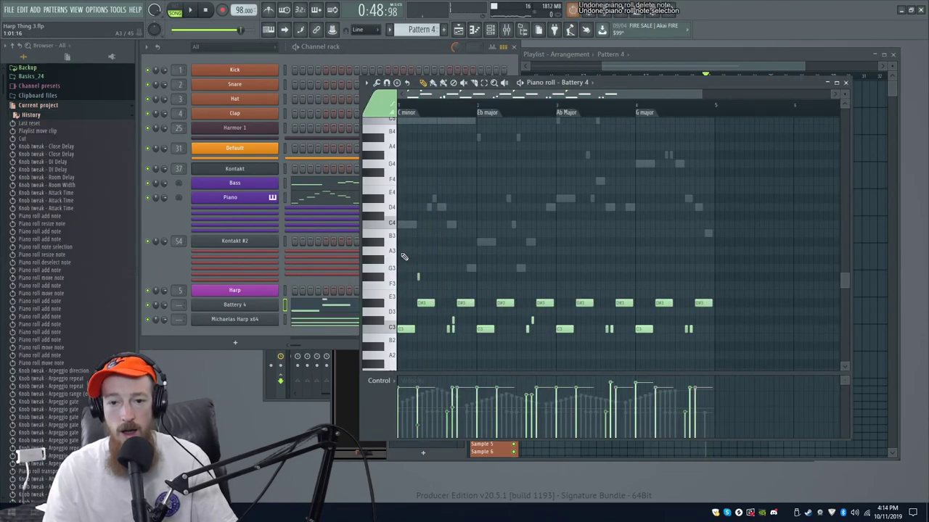
Restore the A3 and G#3 hits in the Battery 4 part, and delete all D#3 hits and the F#3 hit in bar 1.
{"action": "key", "text": "ctrl+alt+z"}
{"action": "double_click", "coordinate": [386, 303]}
{"action": "key", "text": "Delete"}
{"action": "key", "text": "space"}
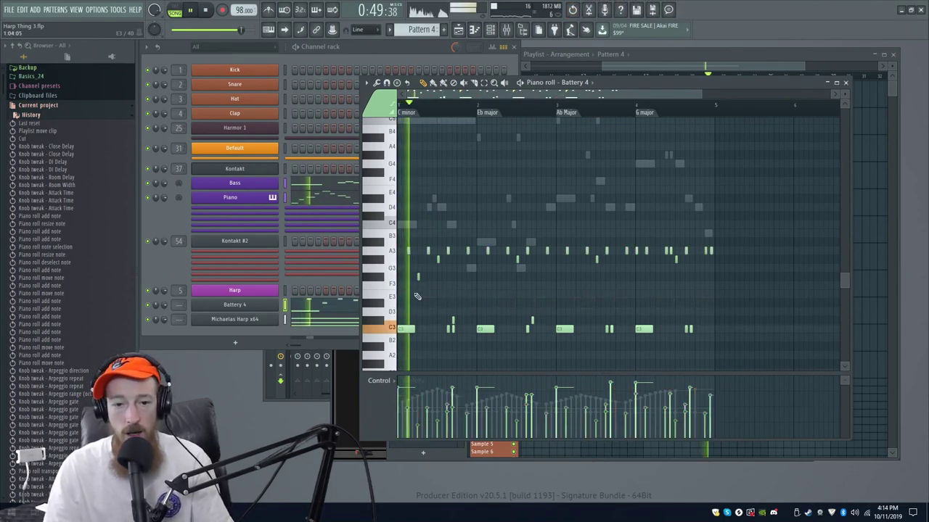
{"action": "double_click", "coordinate": [392, 261]}
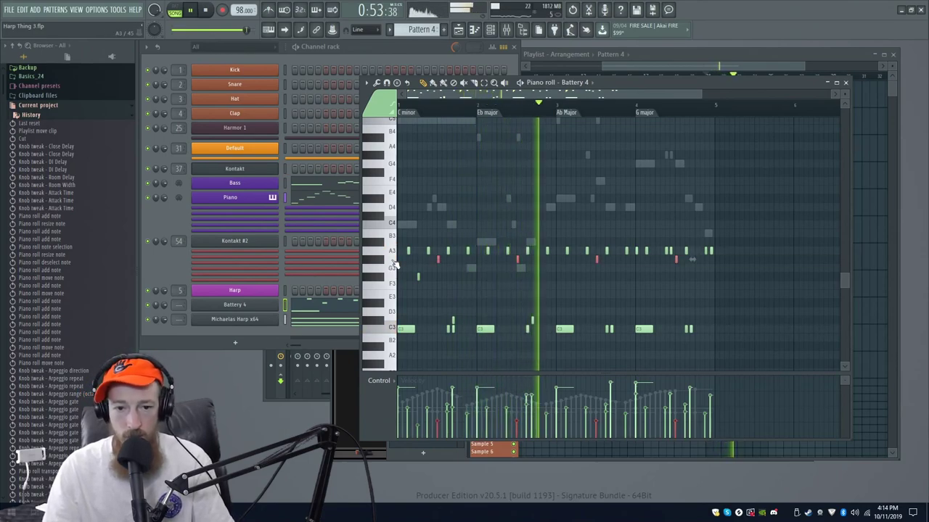
{"action": "right_click", "coordinate": [418, 277]}
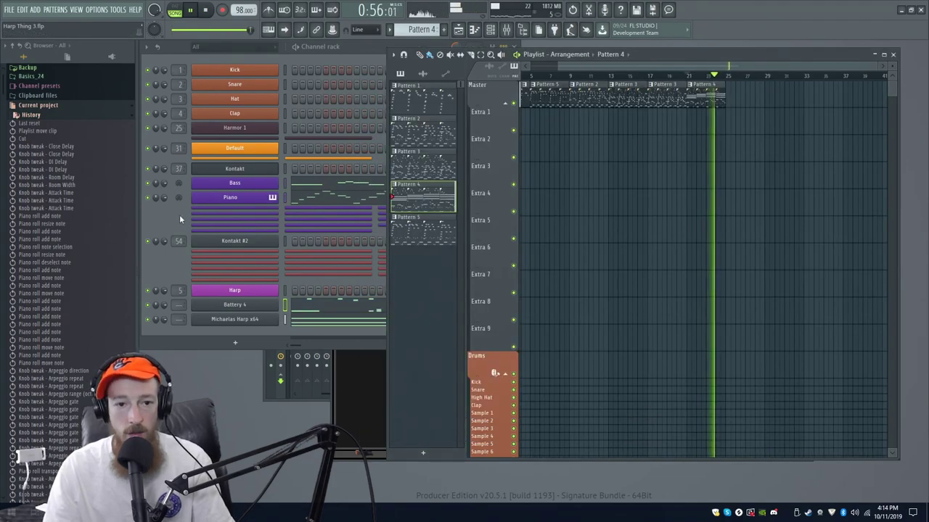
Stop playback, unfold the Kontakt 1 #3 channel below Piano, and rename it Bell.
{"action": "left_click", "coordinate": [180, 216]}
{"action": "key", "text": "space"}
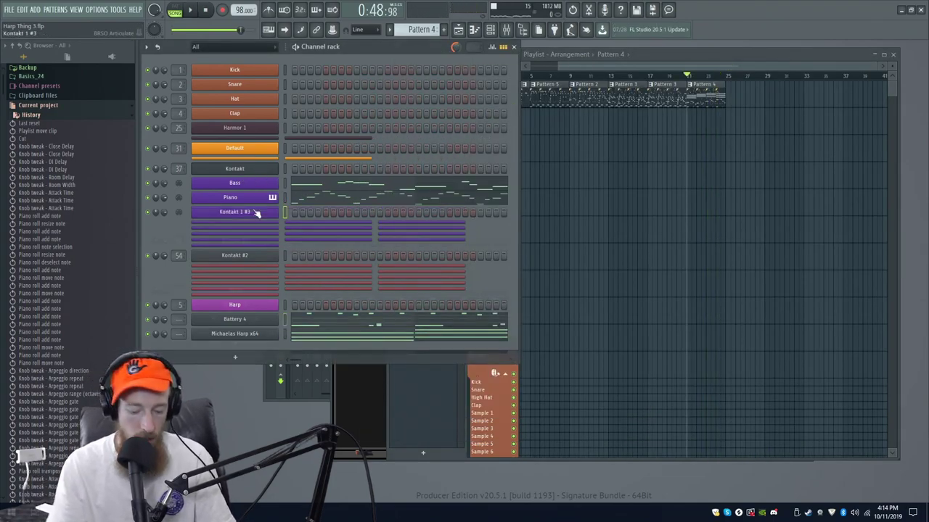
{"action": "key", "text": "F2"}
{"action": "type", "text": "Be"}
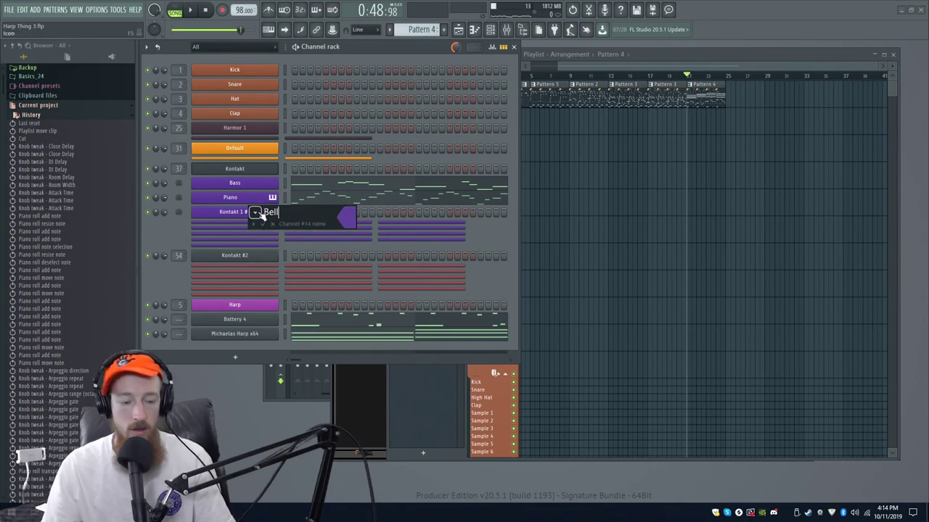
{"action": "type", "text": "ll"}
{"action": "key", "text": "Return"}
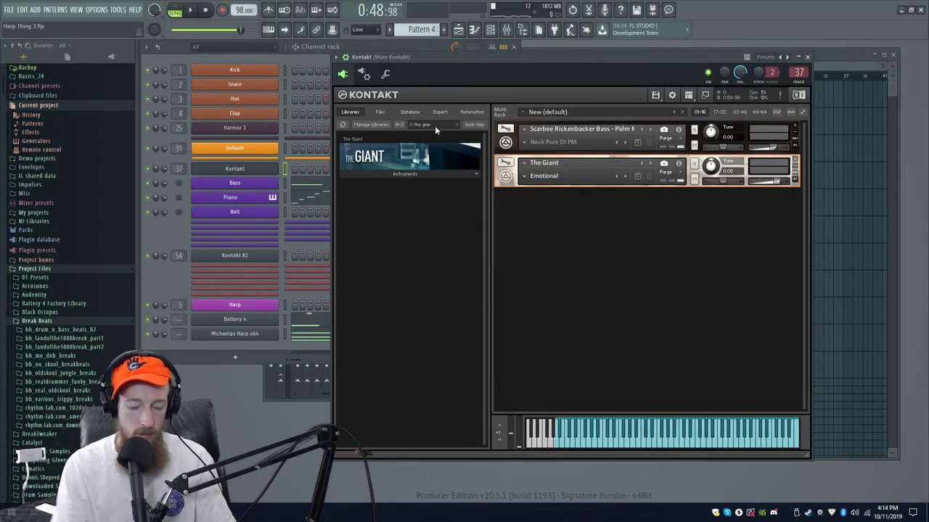
Load 02. Gloves Glock - Extended Range.nki into Kontakt from the Composing Gloves folder on the GlovesPlug drive.
{"action": "left_click", "coordinate": [435, 124]}
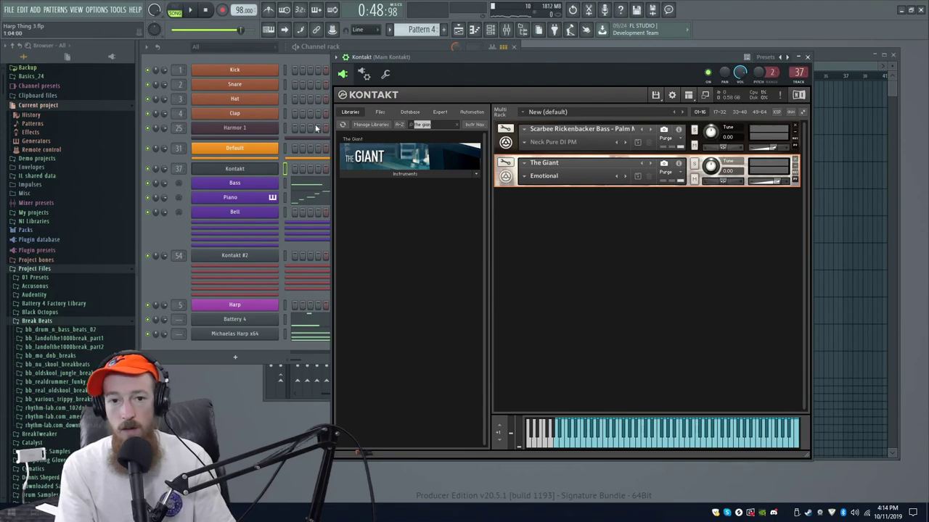
{"action": "type", "text": "ac"}
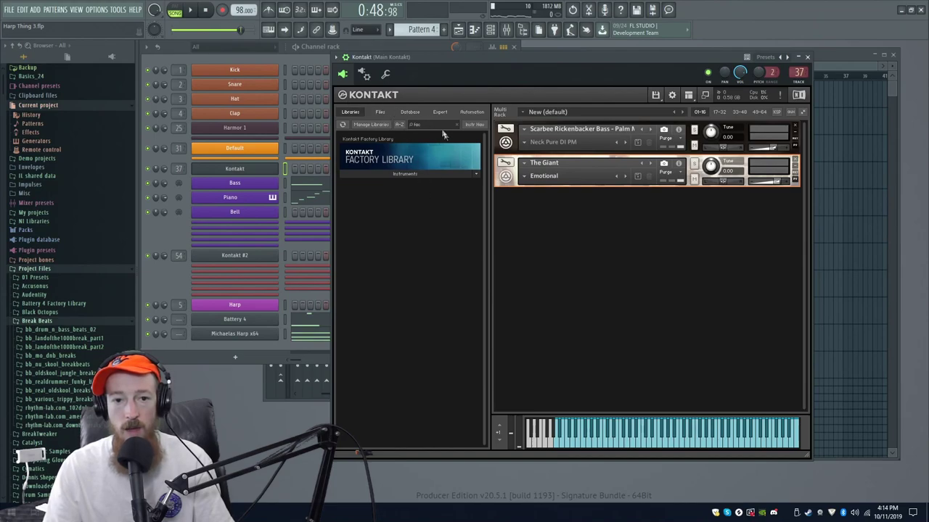
{"action": "left_click", "coordinate": [377, 112]}
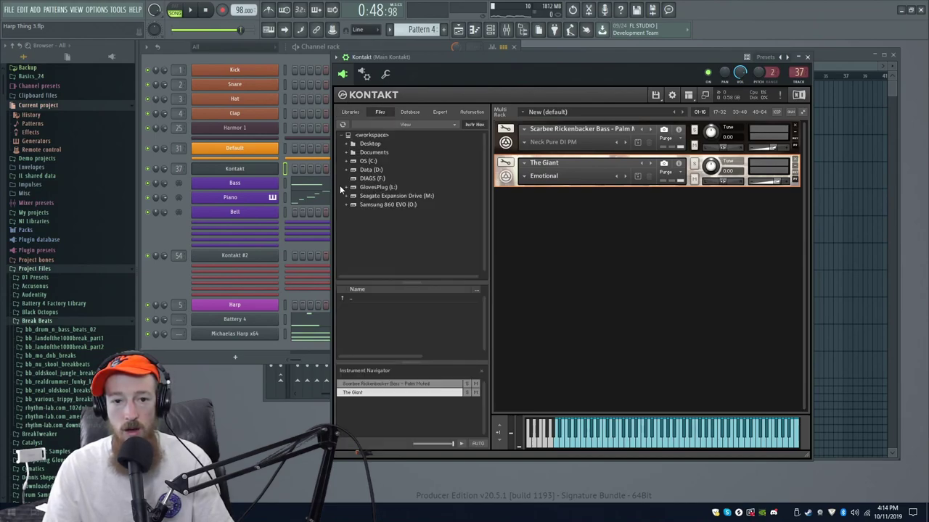
{"action": "double_click", "coordinate": [346, 187]}
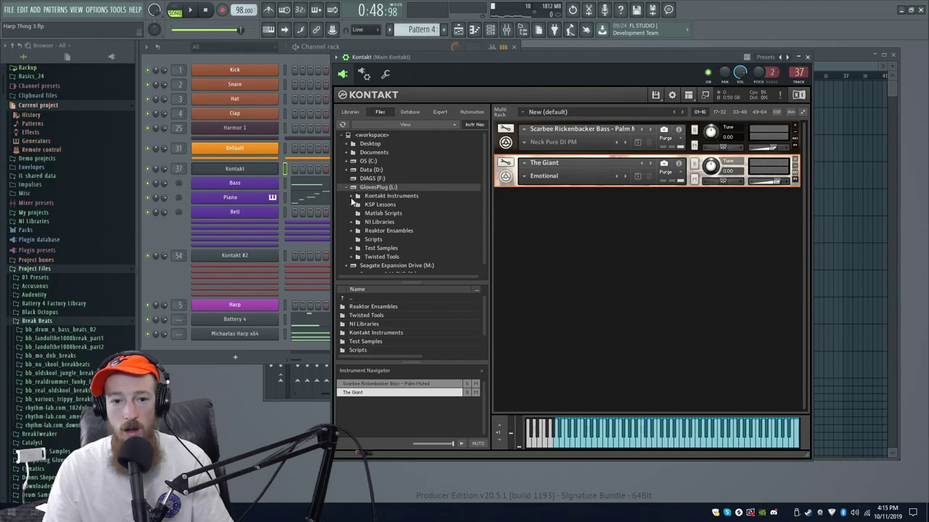
{"action": "left_click", "coordinate": [357, 196]}
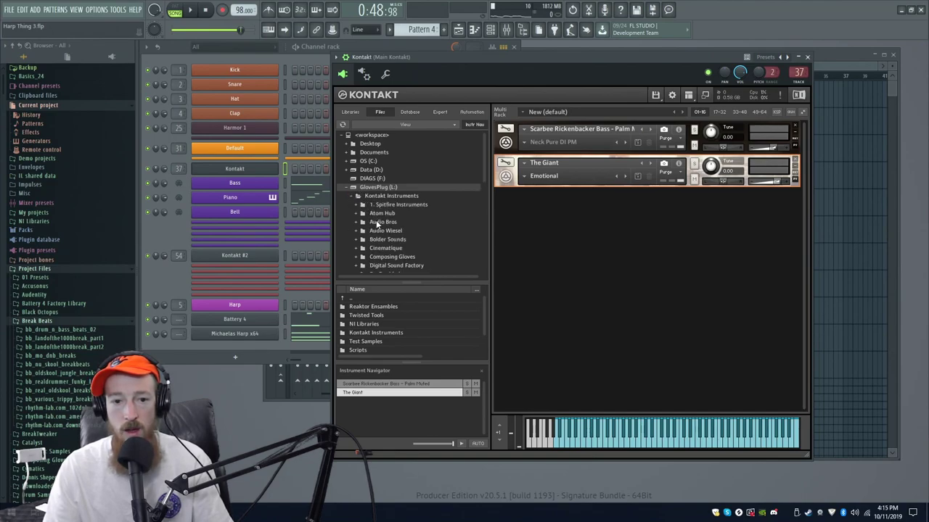
{"action": "scroll", "coordinate": [384, 222], "scroll_direction": "down", "scroll_amount": 1}
{"action": "left_click", "coordinate": [388, 240]}
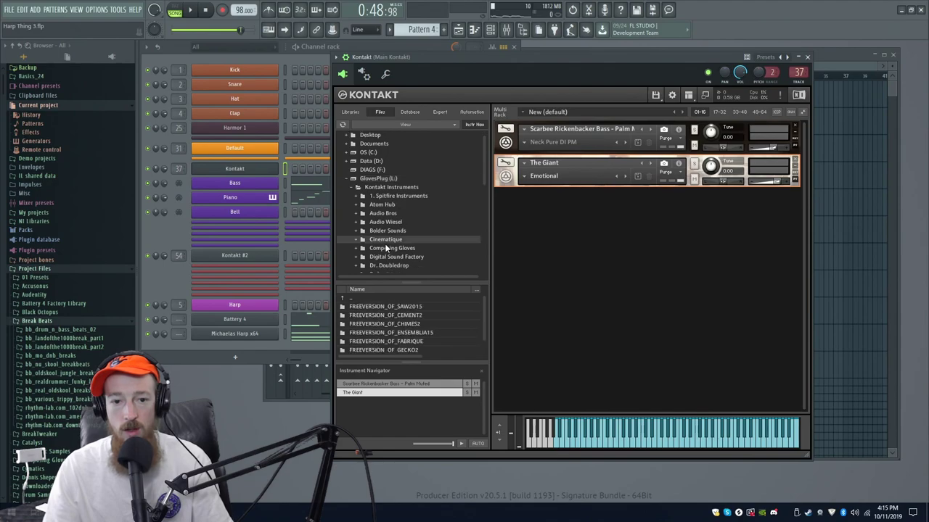
{"action": "left_click", "coordinate": [374, 249]}
{"action": "double_click", "coordinate": [388, 332]}
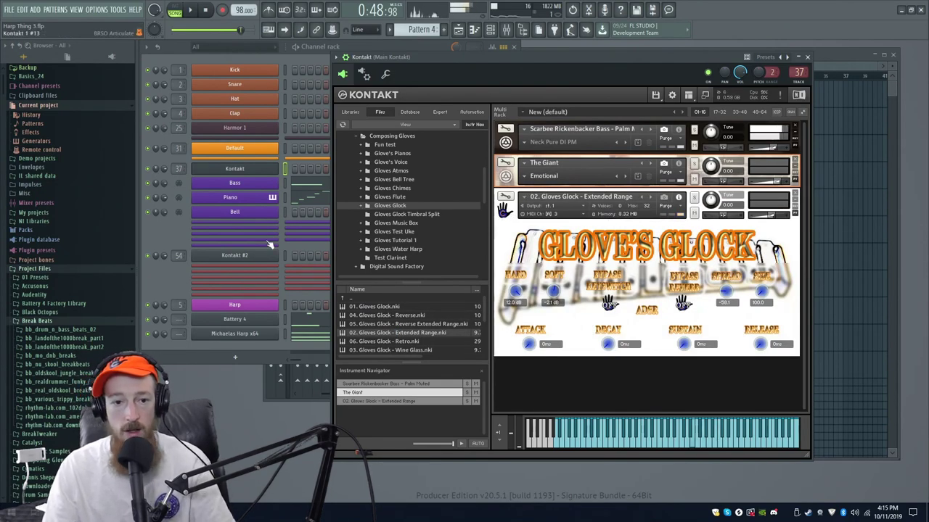
Check the Bell channel's MIDI port and channel settings, and return to the playlist.
{"action": "left_click", "coordinate": [267, 214]}
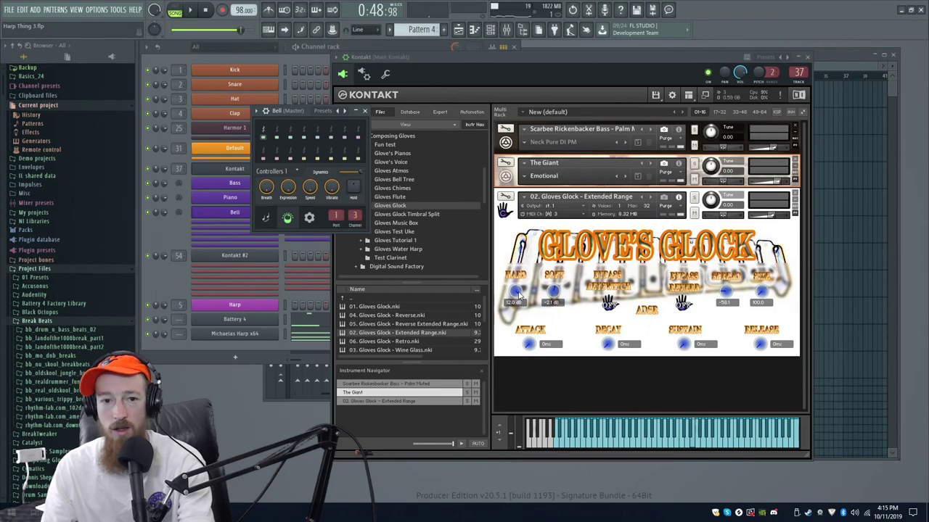
{"action": "left_click", "coordinate": [365, 111]}
{"action": "key", "text": "F5"}
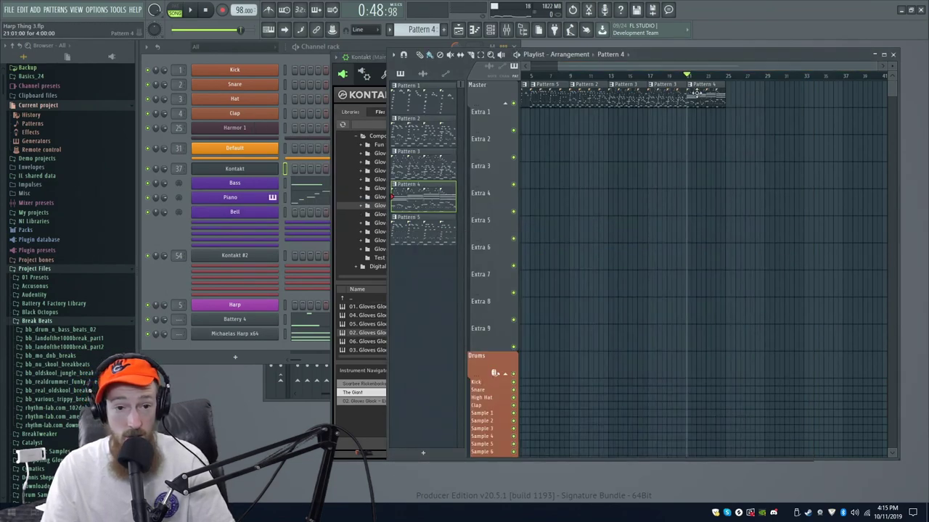
Open the piano roll of the Bell channel for Pattern 4.
{"action": "left_click", "coordinate": [222, 247]}
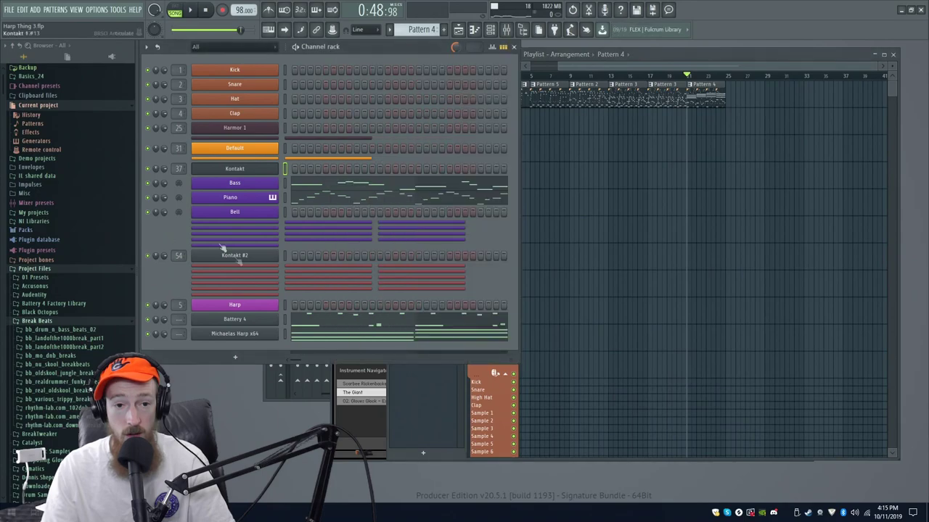
{"action": "right_click", "coordinate": [262, 216]}
{"action": "left_click", "coordinate": [297, 222]}
{"action": "right_click", "coordinate": [255, 212]}
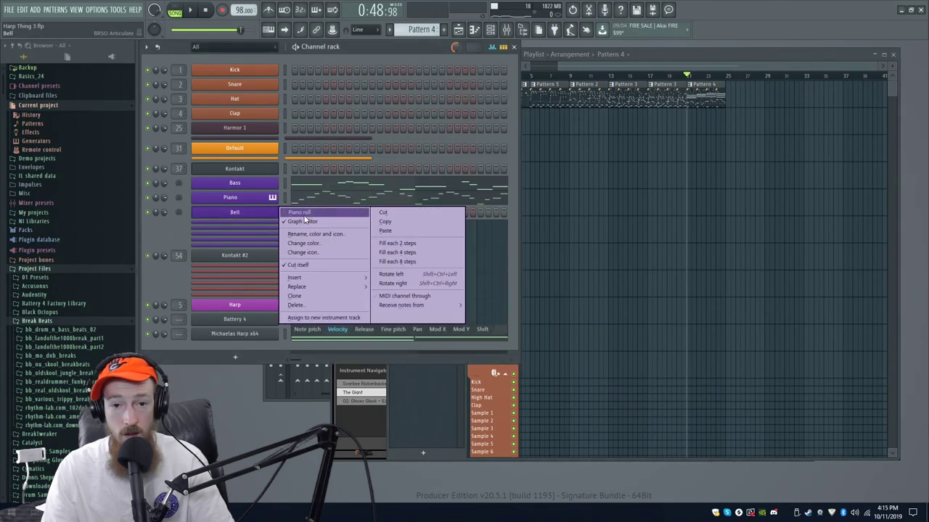
{"action": "left_click", "coordinate": [301, 212]}
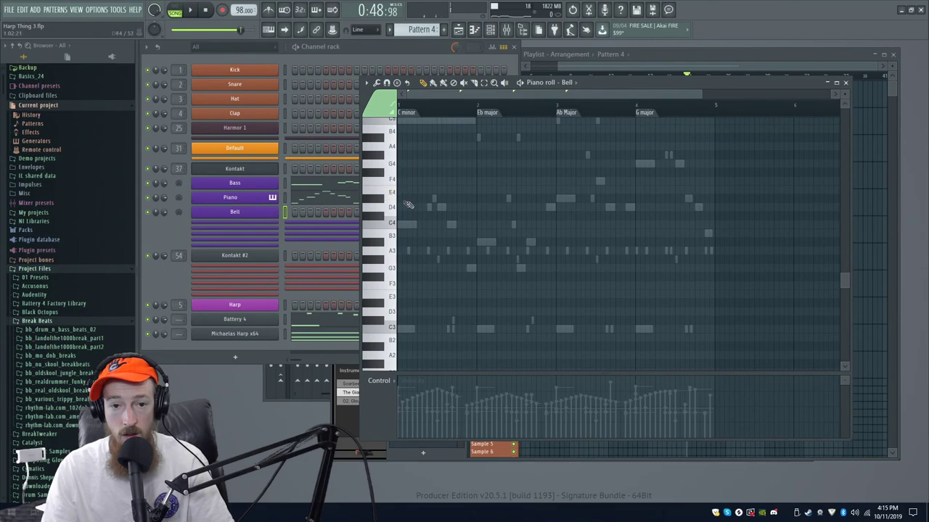
Place Bell notes about three beats long: C6 at bar 1, G6 late in bar 1, and D#6 at bar 2.
{"action": "scroll", "coordinate": [407, 204], "scroll_direction": "up", "scroll_amount": 2}
{"action": "left_click", "coordinate": [387, 232]}
{"action": "scroll", "coordinate": [404, 218], "scroll_direction": "up", "scroll_amount": 1}
{"action": "scroll", "coordinate": [408, 227], "scroll_direction": "up", "scroll_amount": 3}
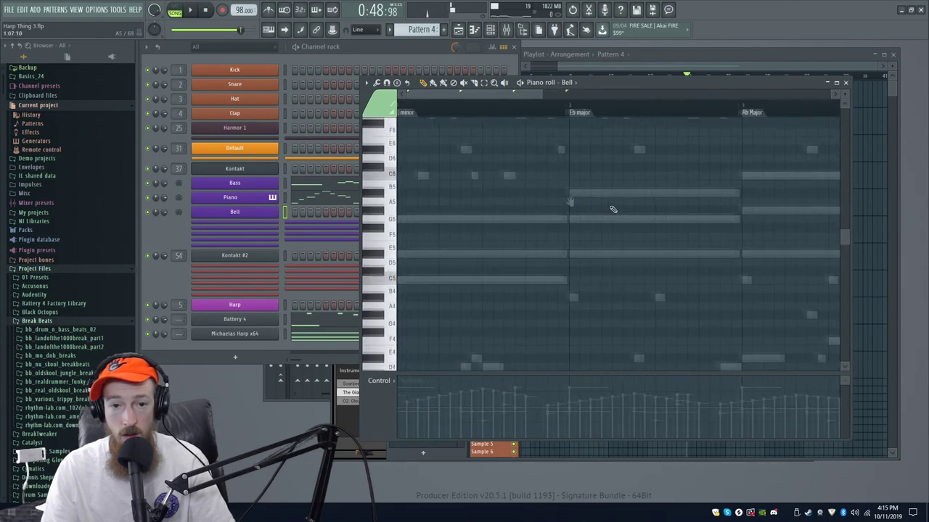
{"action": "left_click", "coordinate": [425, 182]}
{"action": "key", "text": "space"}
{"action": "left_click_drag", "start_coordinate": [570, 182], "coordinate": [525, 183]}
{"action": "key", "text": "space"}
{"action": "left_click", "coordinate": [530, 121]}
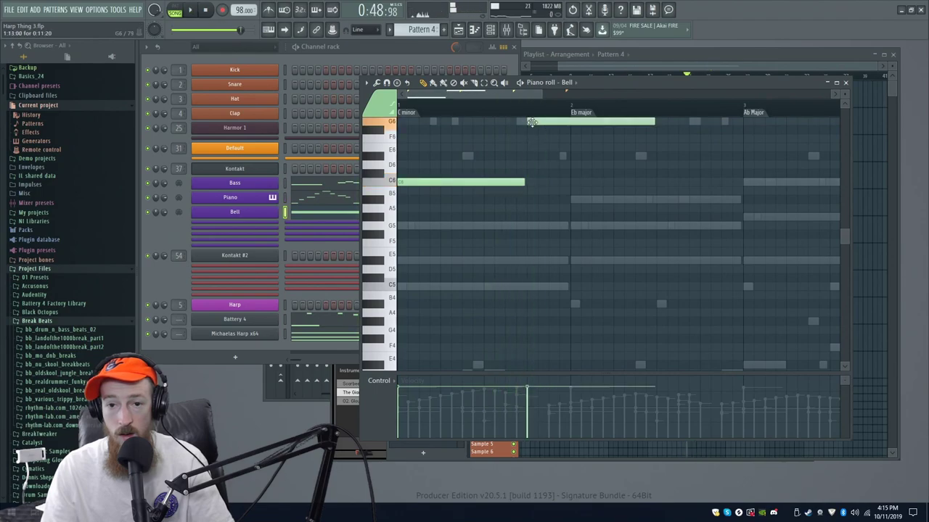
{"action": "left_click", "coordinate": [571, 155]}
{"action": "scroll", "coordinate": [585, 233], "scroll_direction": "down", "scroll_amount": 2}
Duplicate the Bell's C6 and D#6 notes an octave lower at C5 and D#5.
{"action": "left_click", "coordinate": [424, 180]}
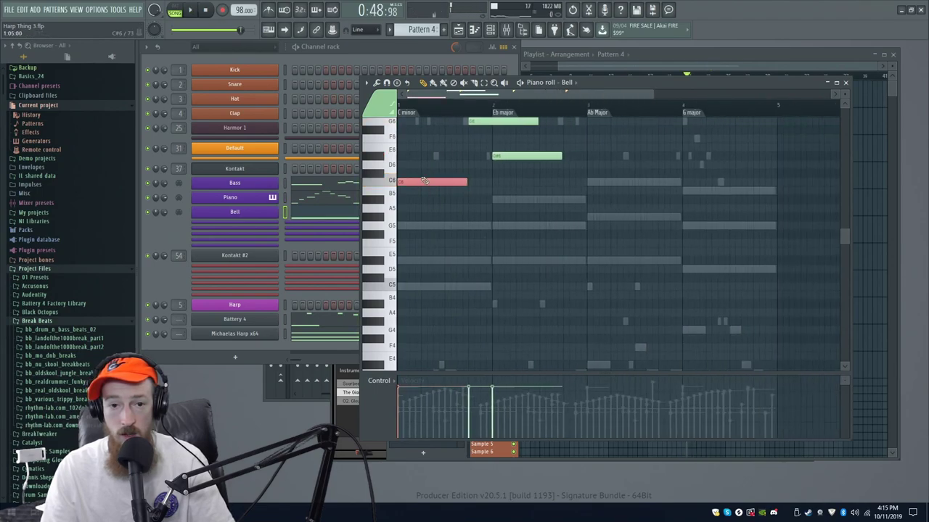
{"action": "left_click_drag", "start_coordinate": [425, 184], "coordinate": [424, 289]}
{"action": "key", "text": "space"}
{"action": "scroll", "coordinate": [470, 217], "scroll_direction": "down", "scroll_amount": 2}
{"action": "scroll", "coordinate": [482, 250], "scroll_direction": "up", "scroll_amount": 2}
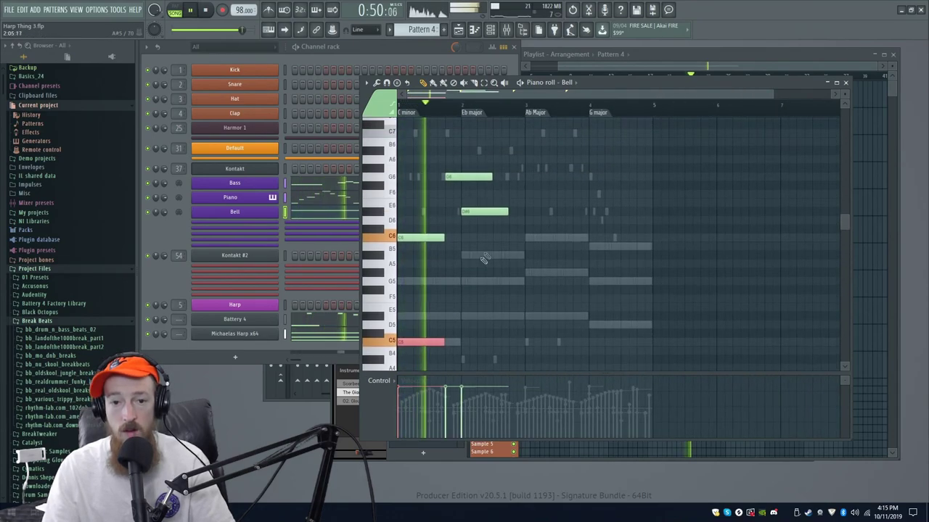
{"action": "key", "text": "space"}
{"action": "left_click_drag", "start_coordinate": [469, 210], "coordinate": [473, 310]}
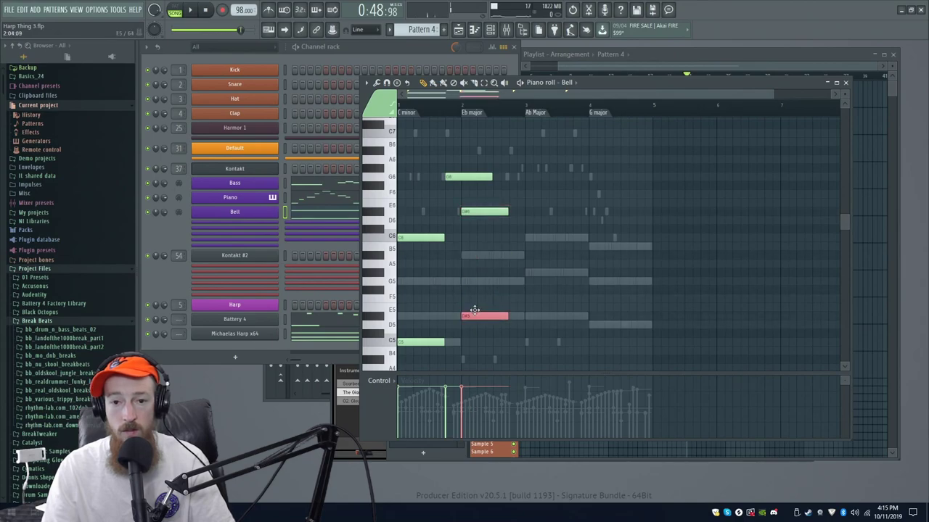
Add Bell notes at G6 late in bar 2, G#5 and G#4 at bar 3, and G#6 late in bar 3.
{"action": "key", "text": "space"}
{"action": "scroll", "coordinate": [508, 239], "scroll_direction": "up", "scroll_amount": 2}
{"action": "left_click", "coordinate": [515, 178]}
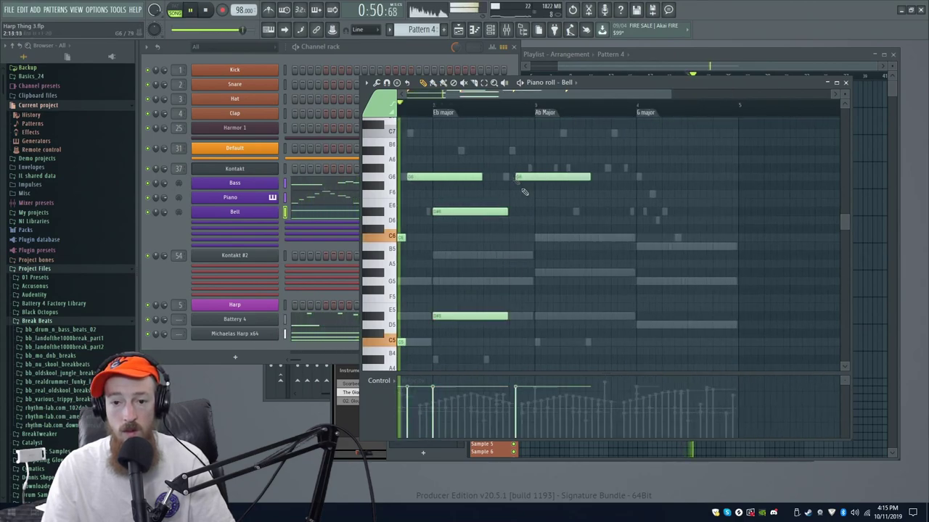
{"action": "scroll", "coordinate": [533, 196], "scroll_direction": "left", "scroll_amount": 2}
{"action": "left_click_drag", "start_coordinate": [525, 203], "coordinate": [624, 312]}
{"action": "right_click", "coordinate": [599, 311]}
{"action": "key", "text": "space"}
{"action": "left_click_drag", "start_coordinate": [589, 176], "coordinate": [582, 177]}
{"action": "mouse_move", "coordinate": [605, 239]}
{"action": "left_mouse_down"}
{"action": "mouse_move", "coordinate": [614, 239]}
{"action": "mouse_move", "coordinate": [620, 280]}
{"action": "mouse_move", "coordinate": [626, 351]}
{"action": "mouse_move", "coordinate": [619, 368]}
{"action": "left_mouse_up"}
{"action": "left_click_drag", "start_coordinate": [685, 174], "coordinate": [691, 157]}
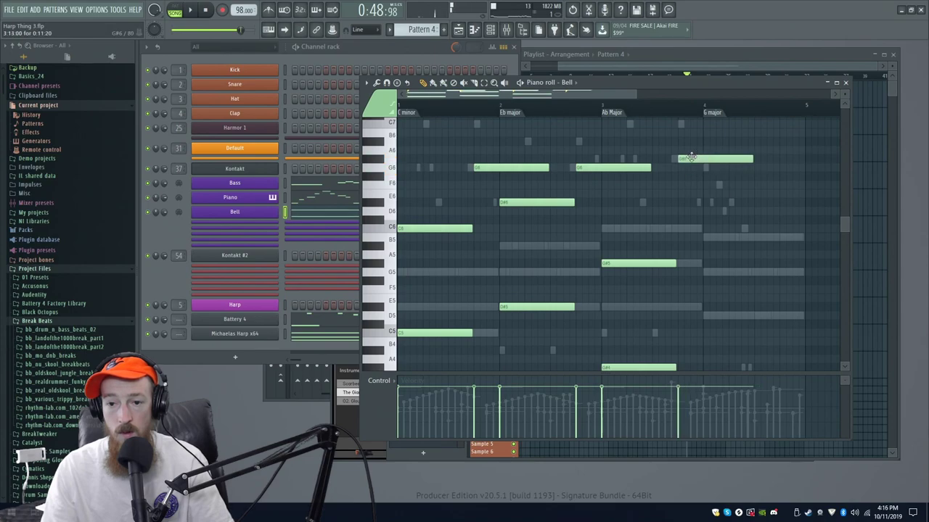
Add Bell notes at G5 and G4 at the start of bar 4 and delete the stray extra notes.
{"action": "left_click", "coordinate": [711, 240]}
{"action": "right_click", "coordinate": [725, 239]}
{"action": "left_click", "coordinate": [708, 274]}
{"action": "scroll", "coordinate": [661, 332], "scroll_direction": "down", "scroll_amount": 2}
{"action": "left_click_drag", "start_coordinate": [644, 317], "coordinate": [739, 325]}
{"action": "left_click", "coordinate": [742, 324]}
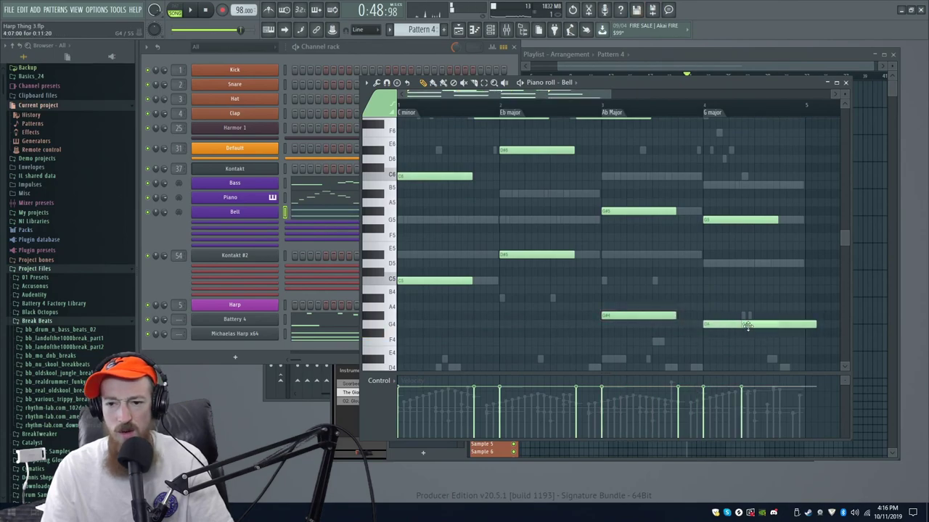
{"action": "right_click", "coordinate": [789, 324]}
Add a short B5 Bell note at the end of bar 4 and play the song to audition the part.
{"action": "left_click_drag", "start_coordinate": [794, 220], "coordinate": [739, 287]}
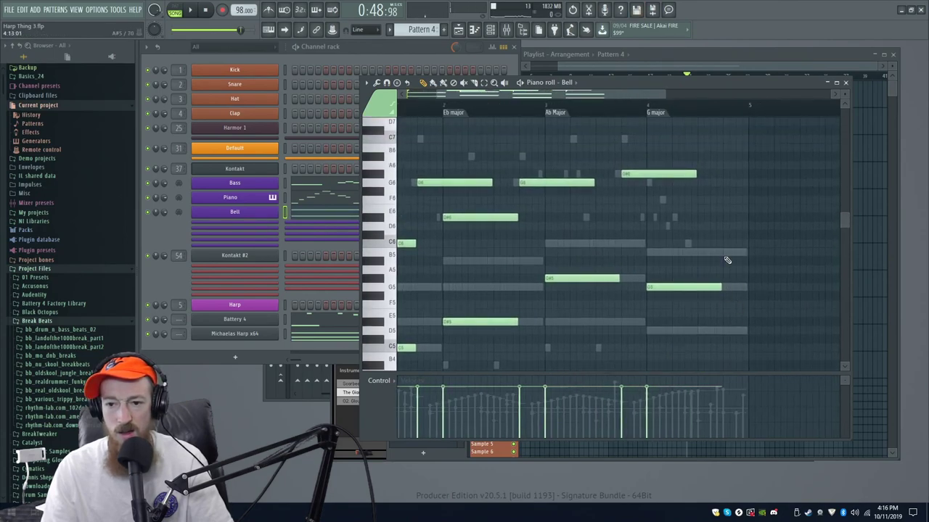
{"action": "left_click", "coordinate": [725, 251]}
{"action": "key", "text": "space"}
{"action": "left_click_drag", "start_coordinate": [795, 252], "coordinate": [748, 256]}
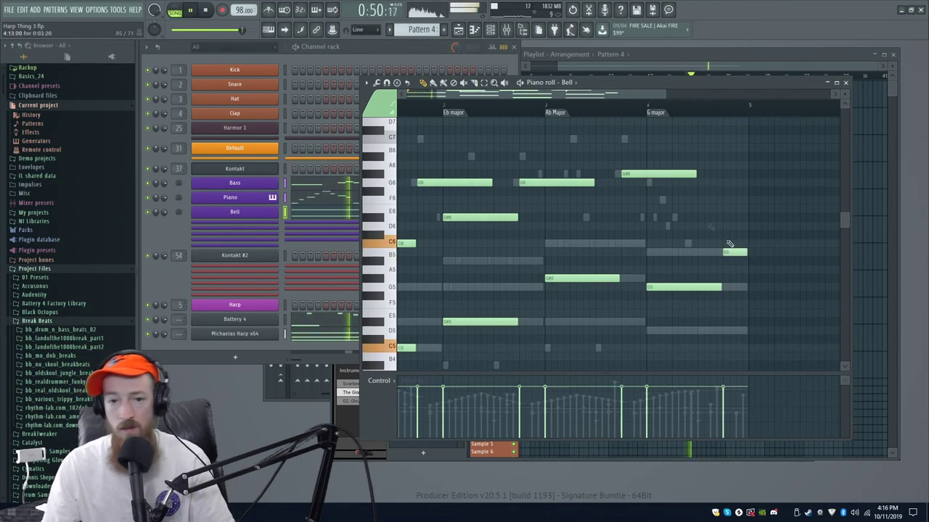
{"action": "scroll", "coordinate": [692, 215], "scroll_direction": "down", "scroll_amount": 2}
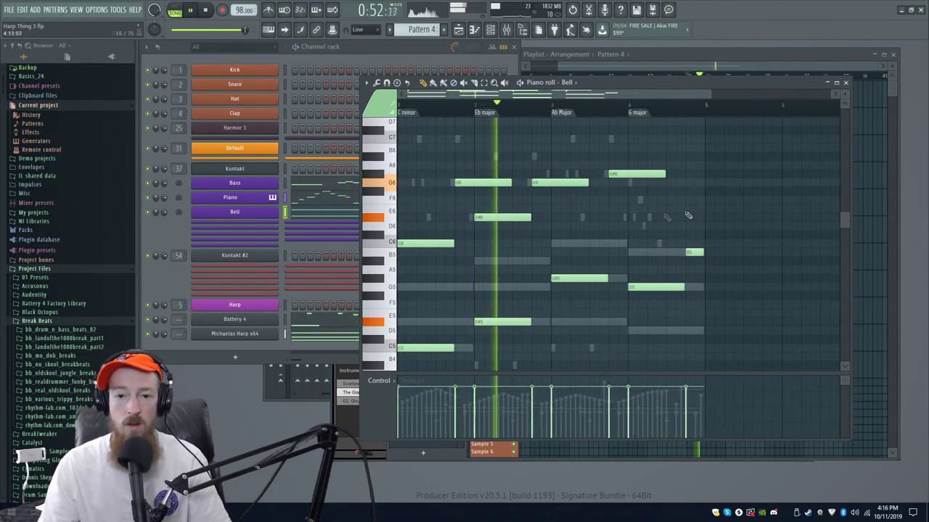
{"action": "scroll", "coordinate": [544, 234], "scroll_direction": "down", "scroll_amount": 1}
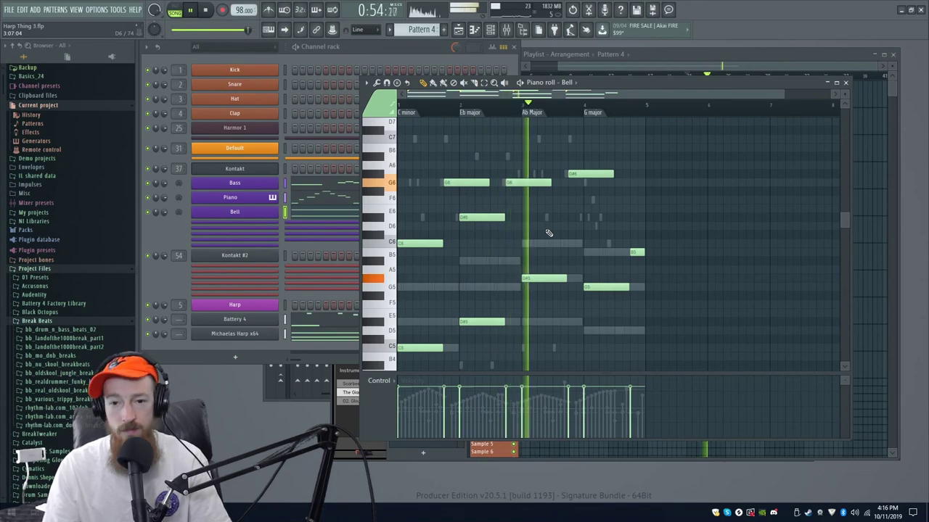
{"action": "scroll", "coordinate": [549, 233], "scroll_direction": "down", "scroll_amount": 1}
{"action": "scroll", "coordinate": [629, 197], "scroll_direction": "down", "scroll_amount": 1}
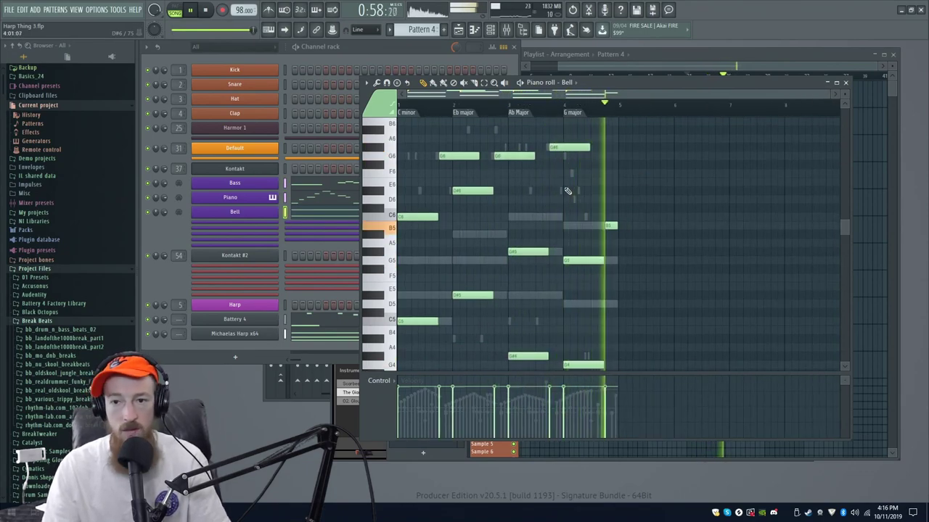
{"action": "key", "text": "space"}
Copy the Pattern 4 clip to bar 25 in the playlist and make the copy unique as Pattern 5.
{"action": "left_click", "coordinate": [776, 57]}
{"action": "left_click_drag", "start_coordinate": [699, 99], "coordinate": [737, 102]}
{"action": "scroll", "coordinate": [718, 141], "scroll_direction": "up", "scroll_amount": 4}
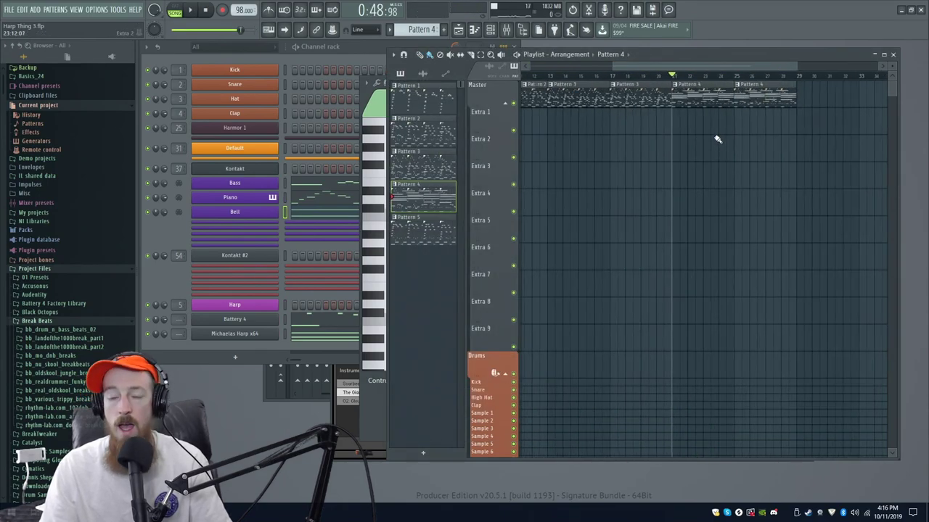
{"action": "left_click_drag", "start_coordinate": [748, 105], "coordinate": [706, 101]}
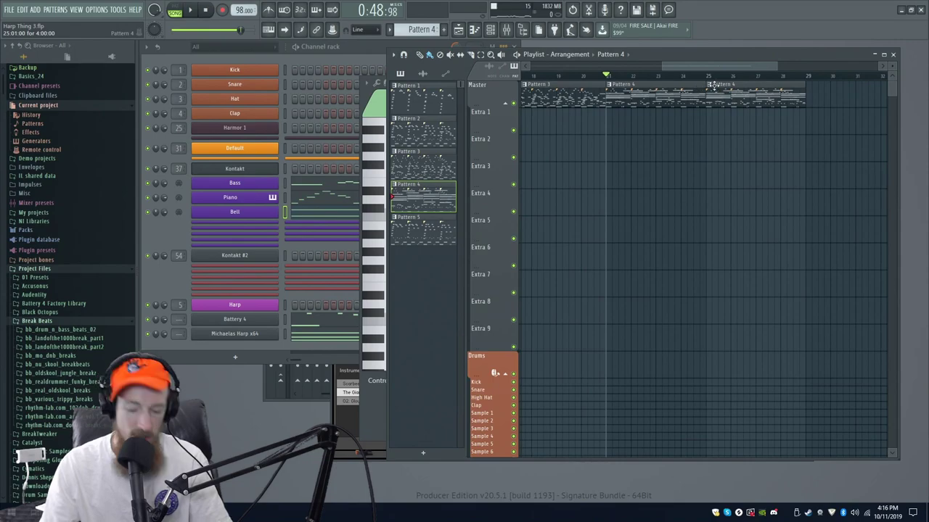
{"action": "left_click", "coordinate": [711, 86]}
{"action": "left_click", "coordinate": [726, 148]}
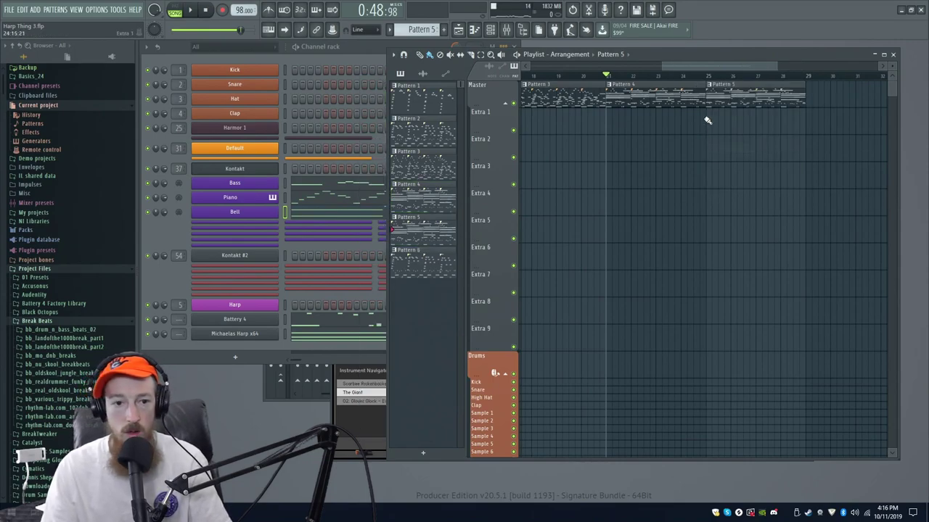
{"action": "left_click", "coordinate": [183, 228]}
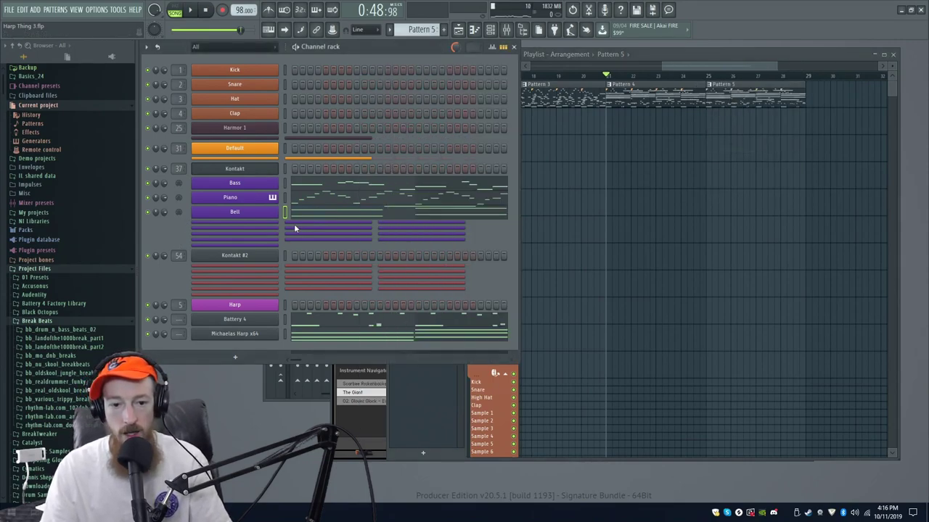
Load the Gloves Music Box instrument into the Kontakt multi rack beneath the Gloves Glock.
{"action": "left_click", "coordinate": [367, 427]}
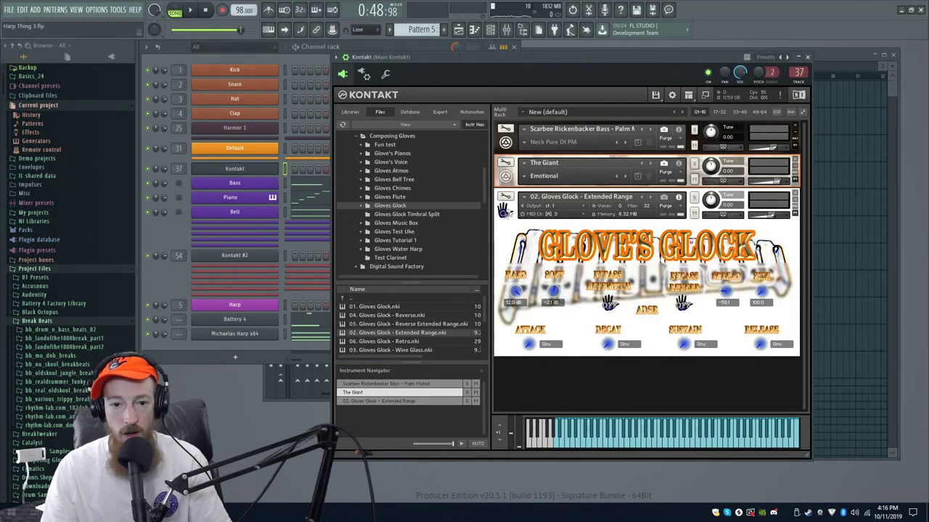
{"action": "left_click", "coordinate": [511, 214]}
{"action": "left_click", "coordinate": [510, 212]}
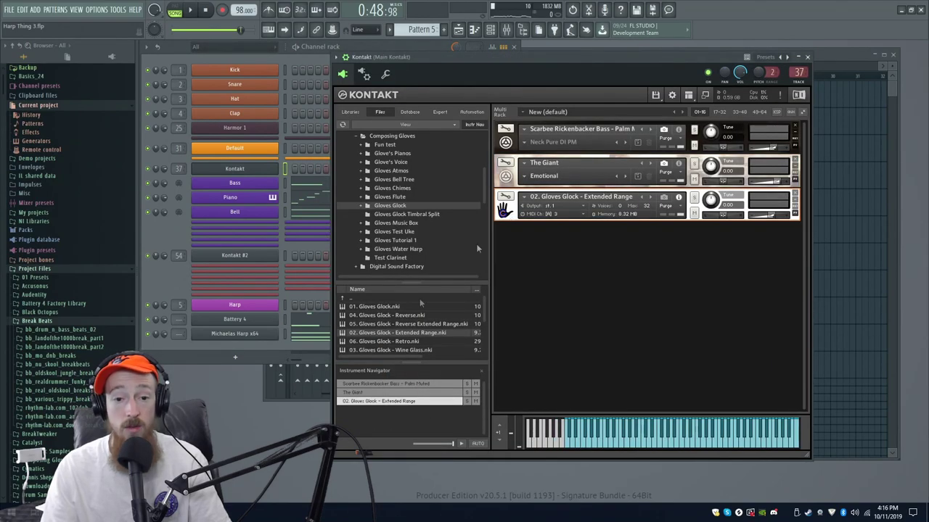
{"action": "left_click", "coordinate": [509, 215]}
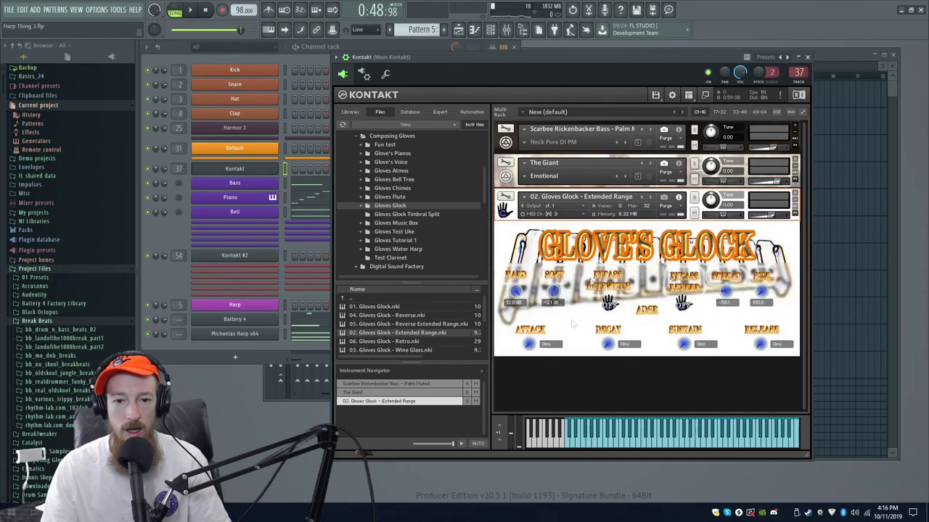
{"action": "left_click", "coordinate": [503, 212]}
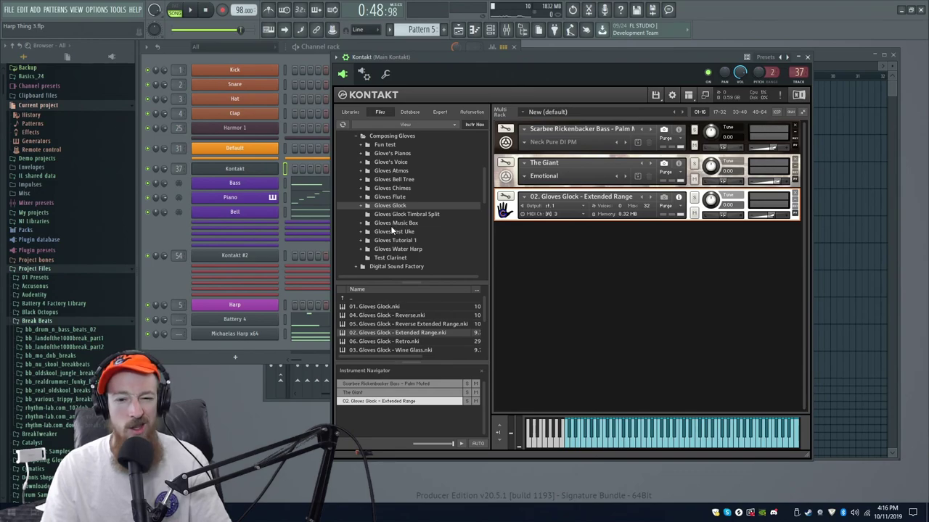
{"action": "left_click", "coordinate": [395, 224]}
{"action": "double_click", "coordinate": [376, 307]}
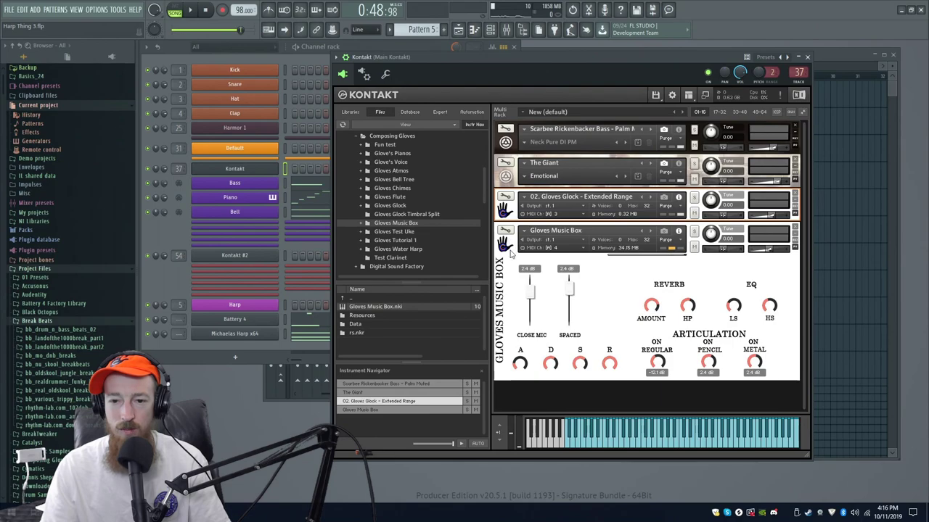
Expand the collapsed Kontakt 1 #4 channel below Bell in the channel rack and rename it Music.
{"action": "left_click", "coordinate": [170, 243]}
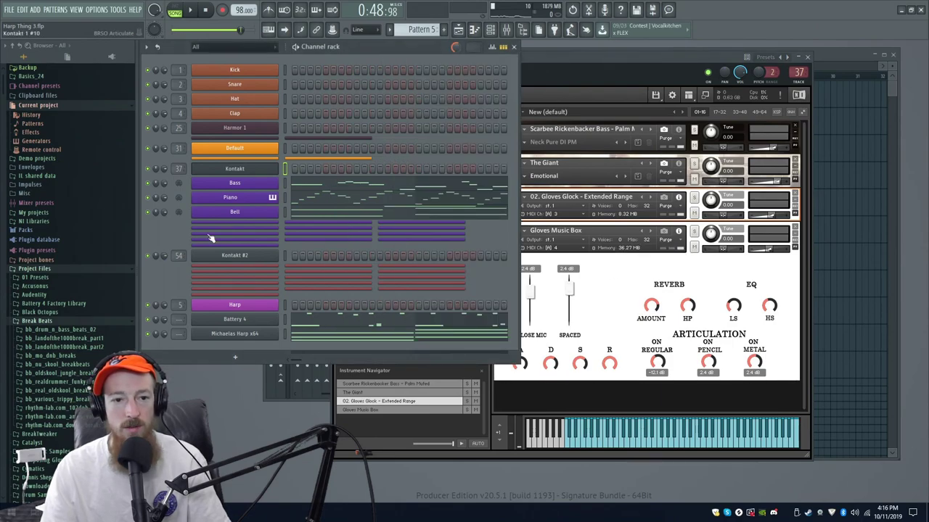
{"action": "left_click", "coordinate": [219, 225]}
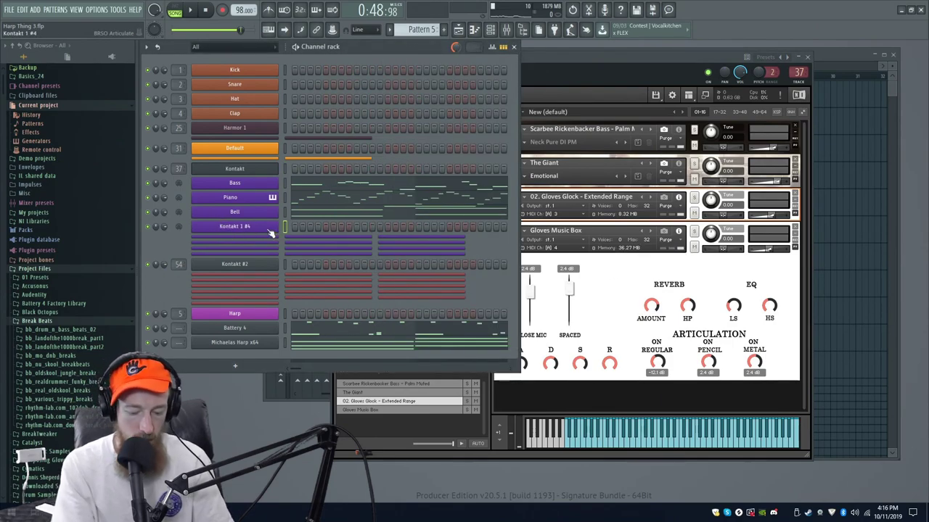
{"action": "key", "text": "F2"}
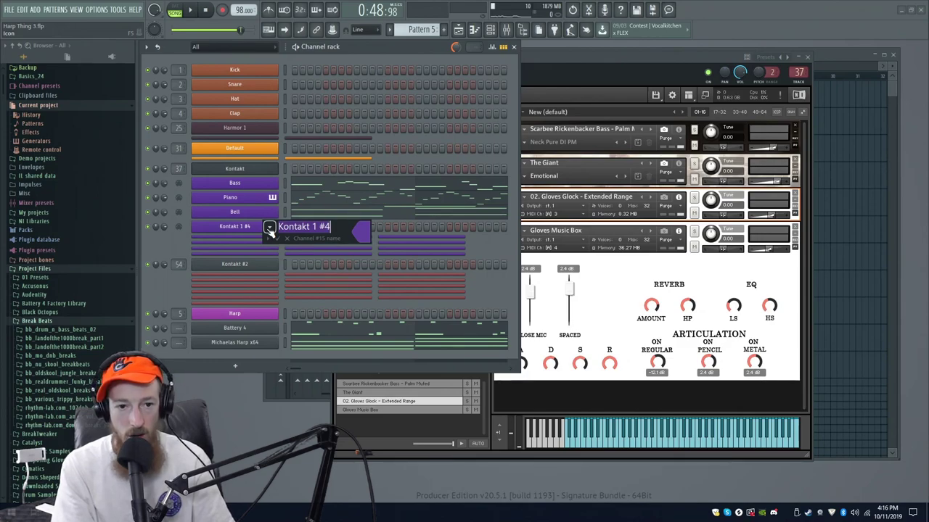
{"action": "type", "text": "B"}
{"action": "type", "text": "usic"}
{"action": "key", "text": "Return"}
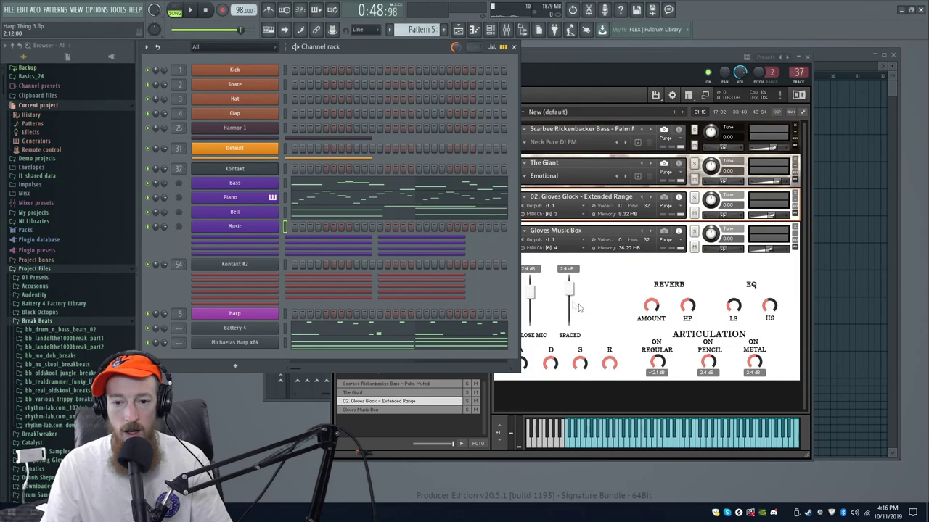
Move the Kontakt window clear of the channel rack and open the Music channel's controller window beside it.
{"action": "left_click", "coordinate": [602, 297]}
{"action": "left_click_drag", "start_coordinate": [597, 78], "coordinate": [642, 68]}
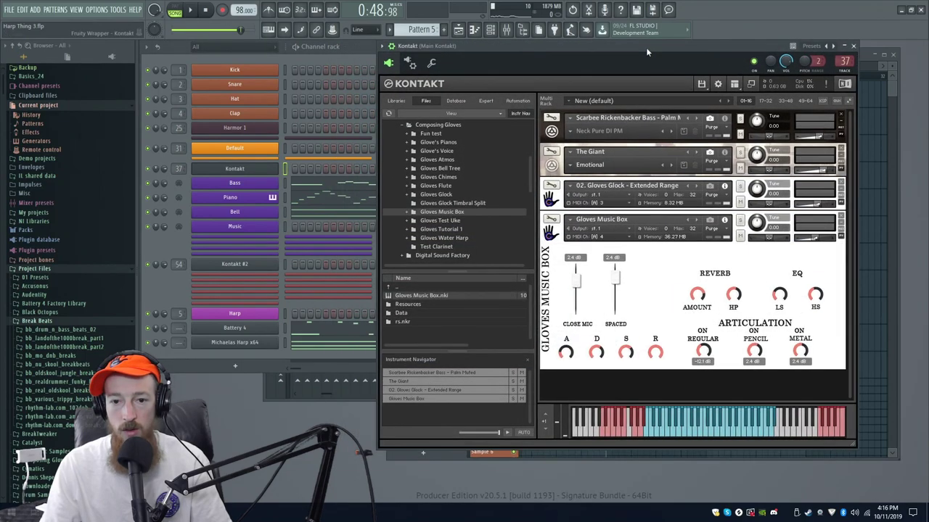
{"action": "left_click", "coordinate": [552, 237]}
{"action": "left_click", "coordinate": [552, 237]}
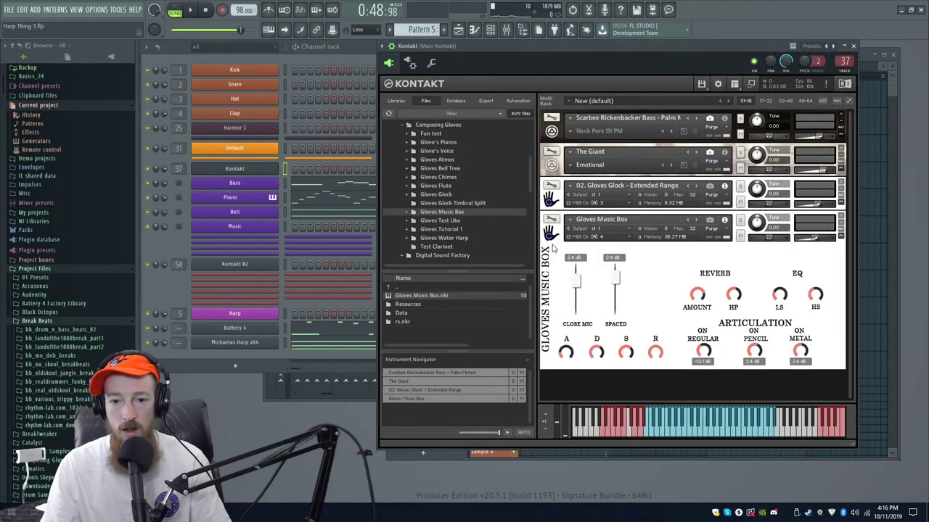
{"action": "left_click", "coordinate": [239, 228]}
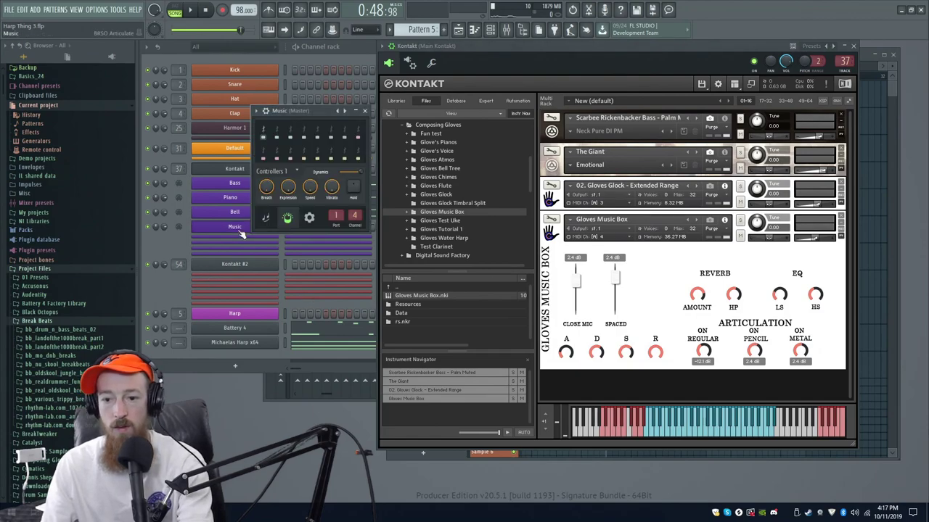
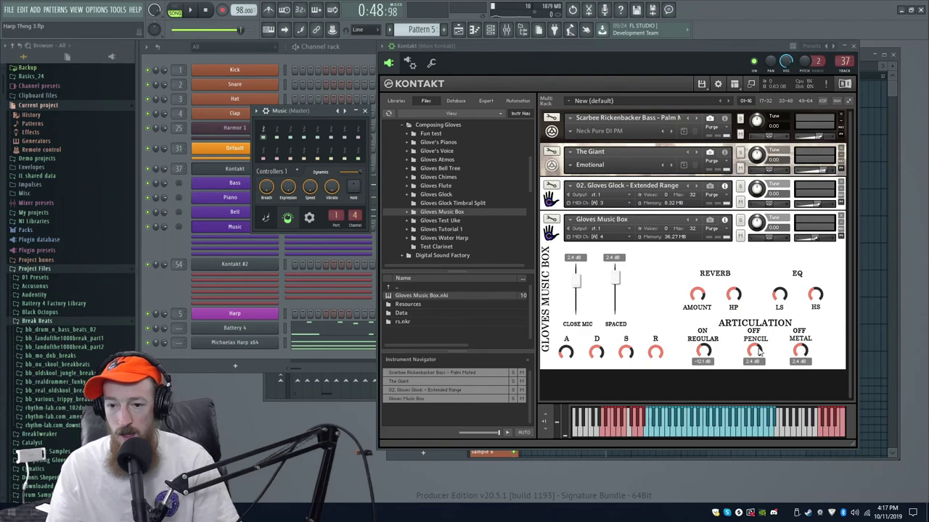
Try Music Box articulation levels of 2.5 dB for Regular, -8.2 dB for Pencil and 9.4 dB for Metal while auditioning notes.
{"action": "left_click", "coordinate": [754, 352]}
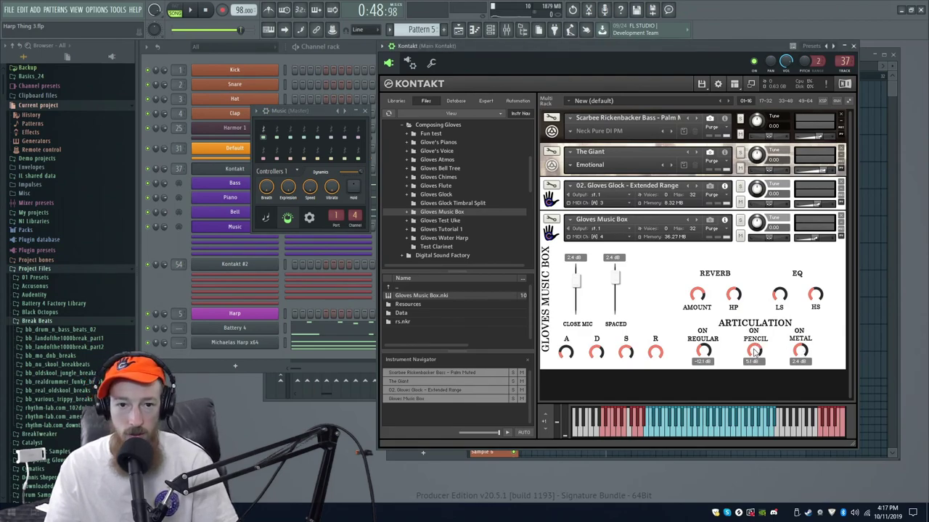
{"action": "left_click", "coordinate": [321, 110]}
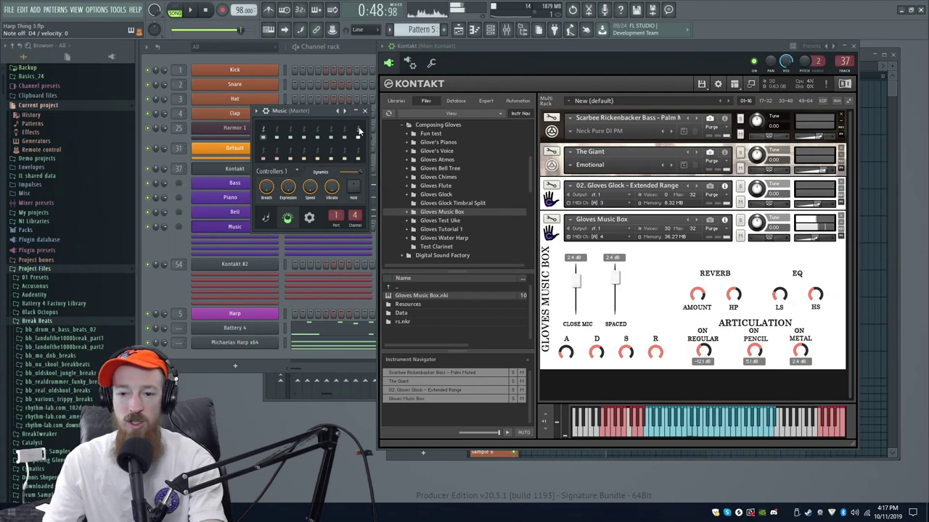
{"action": "left_click_drag", "start_coordinate": [754, 351], "coordinate": [753, 373]}
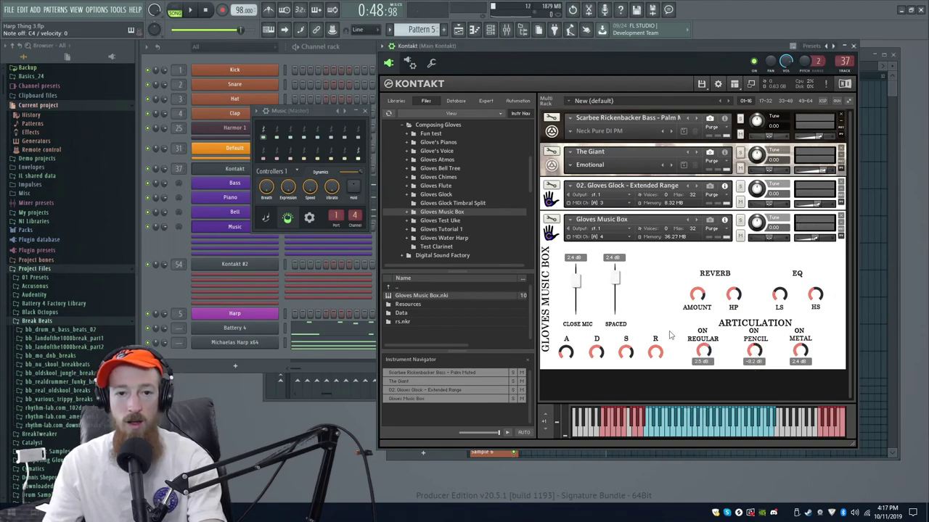
{"action": "left_click_drag", "start_coordinate": [325, 115], "coordinate": [328, 130]}
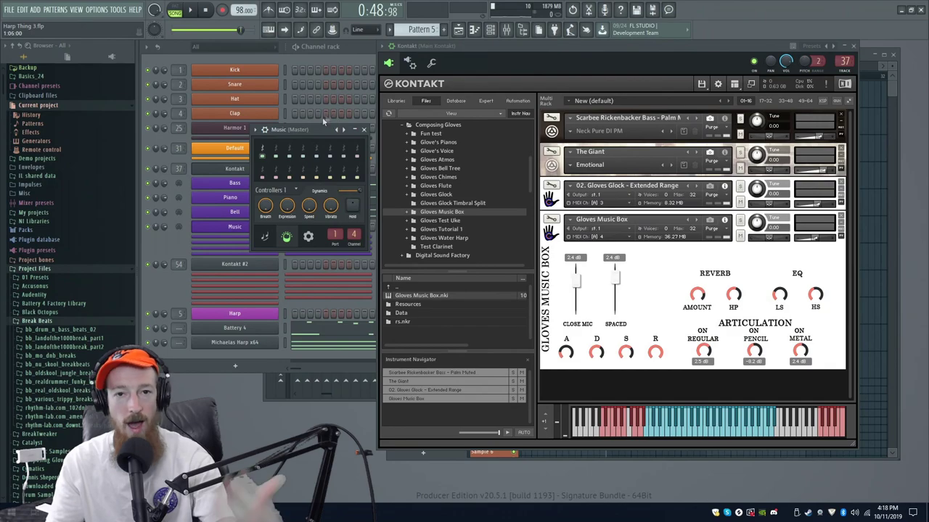
{"action": "left_click_drag", "start_coordinate": [334, 126], "coordinate": [331, 121]}
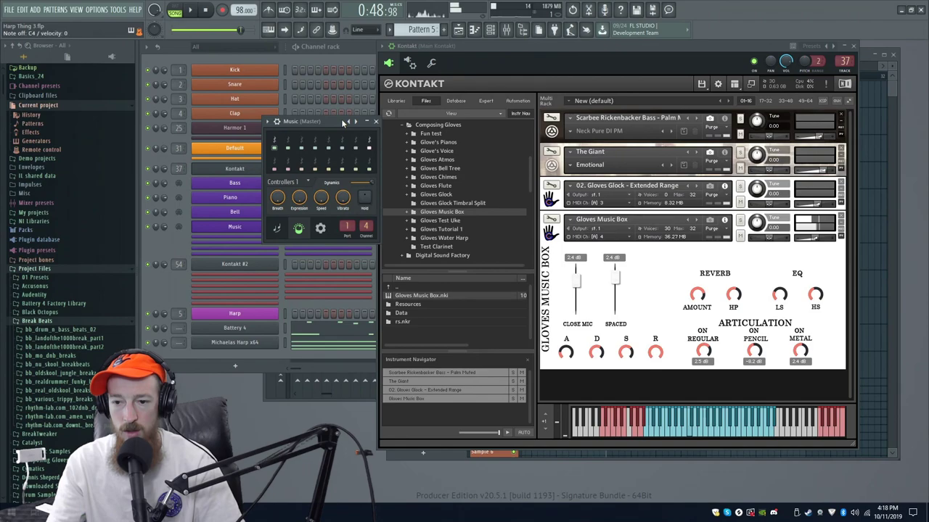
{"action": "left_click_drag", "start_coordinate": [801, 354], "coordinate": [801, 332]}
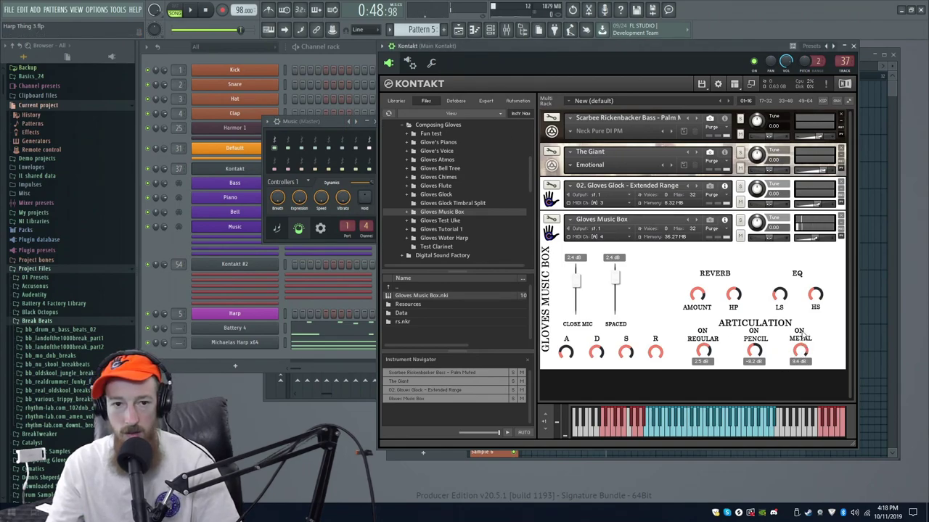
{"action": "left_click", "coordinate": [332, 121]}
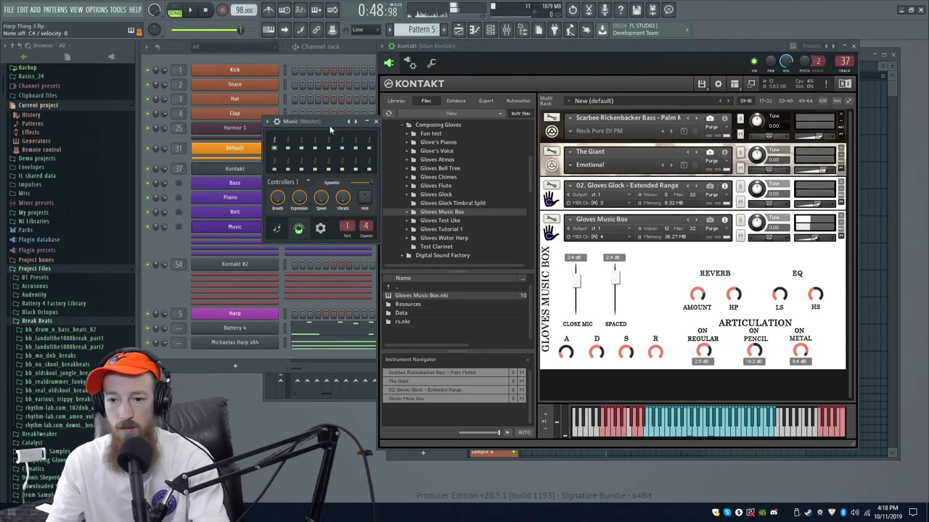
Set the Music Box Metal and Regular articulation levels to -inf dB and raise Pencil to 5.9 dB.
{"action": "left_click_drag", "start_coordinate": [802, 351], "coordinate": [797, 408]}
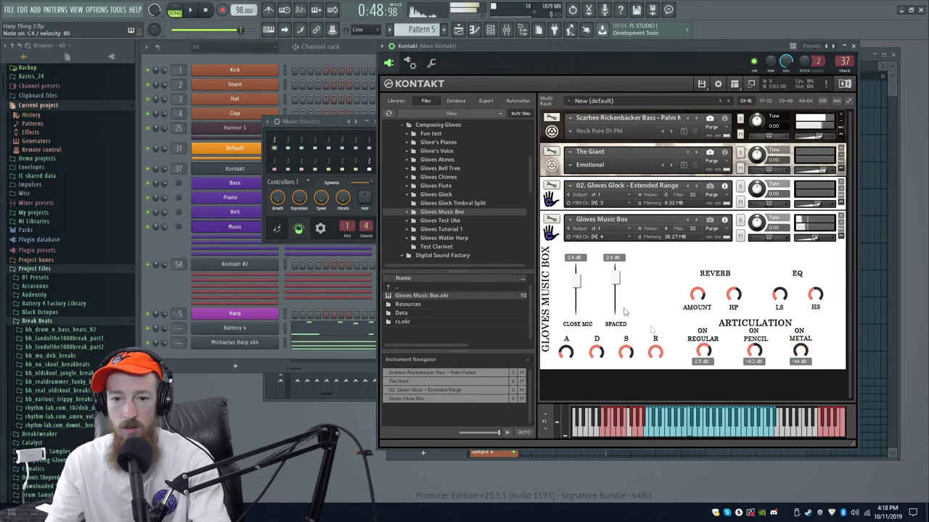
{"action": "left_click", "coordinate": [315, 123]}
{"action": "left_click_drag", "start_coordinate": [709, 353], "coordinate": [706, 396]}
{"action": "left_click_drag", "start_coordinate": [333, 123], "coordinate": [337, 124]}
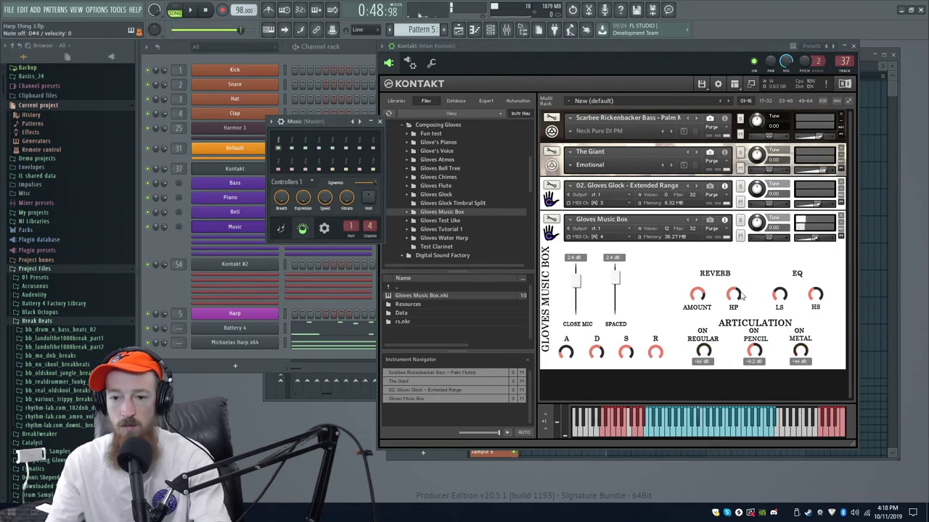
{"action": "left_click_drag", "start_coordinate": [751, 354], "coordinate": [753, 331]}
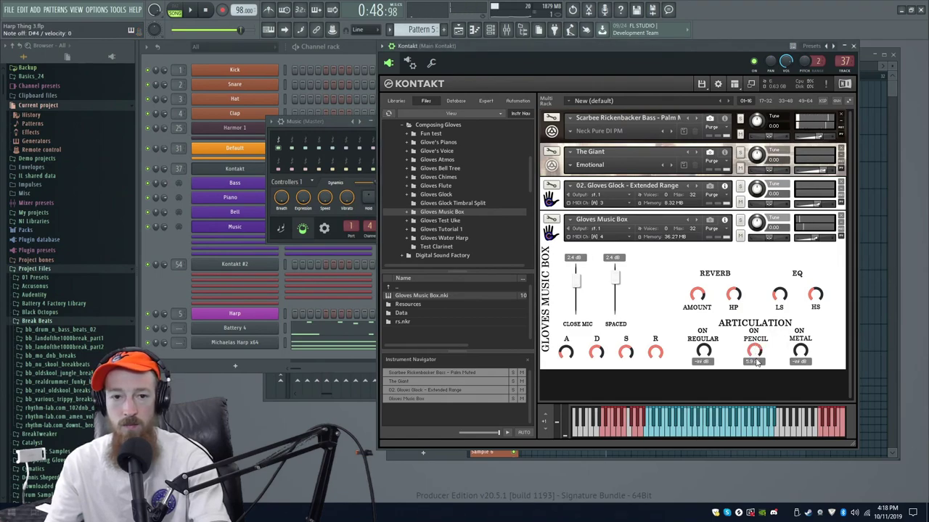
Set the Music Box Close Mic to 7.0 dB and Spaced to -16.7 dB, and adjust its ADSR envelope.
{"action": "left_click_drag", "start_coordinate": [353, 125], "coordinate": [337, 125]}
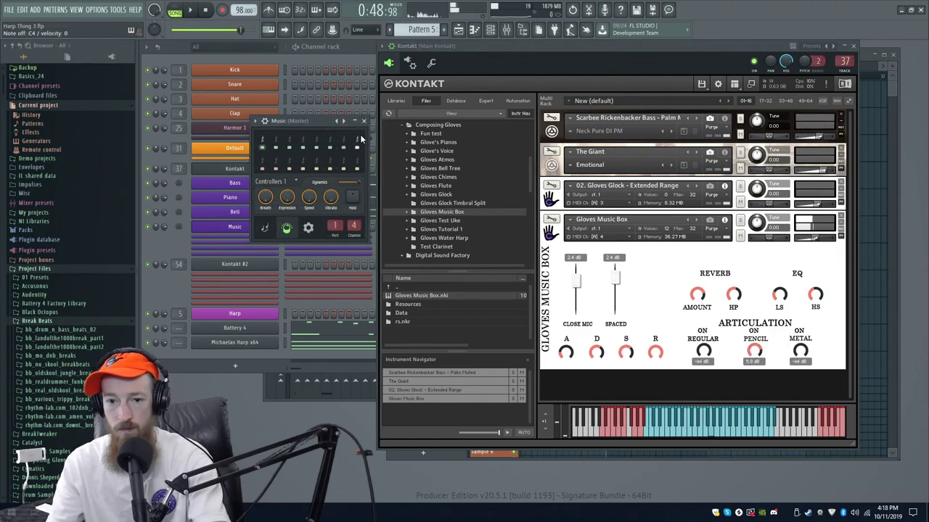
{"action": "left_click_drag", "start_coordinate": [617, 284], "coordinate": [575, 273]}
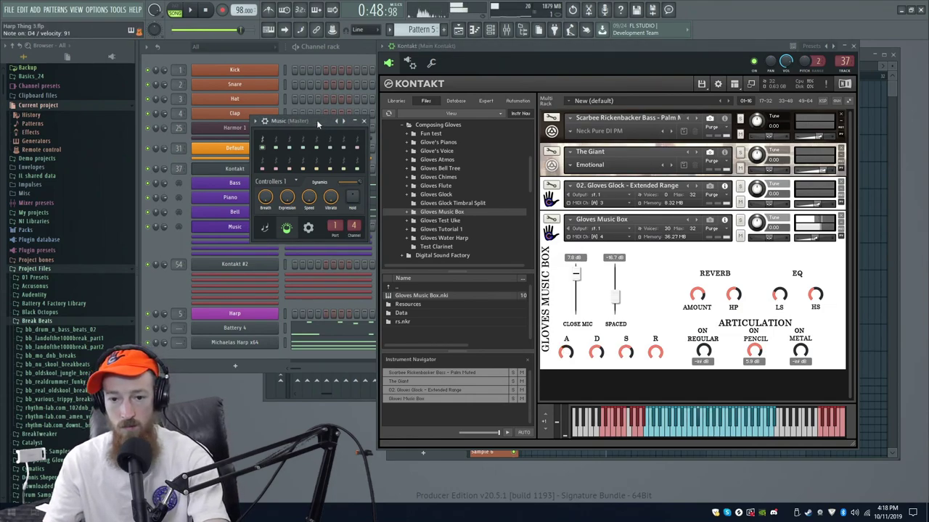
{"action": "left_click", "coordinate": [568, 356]}
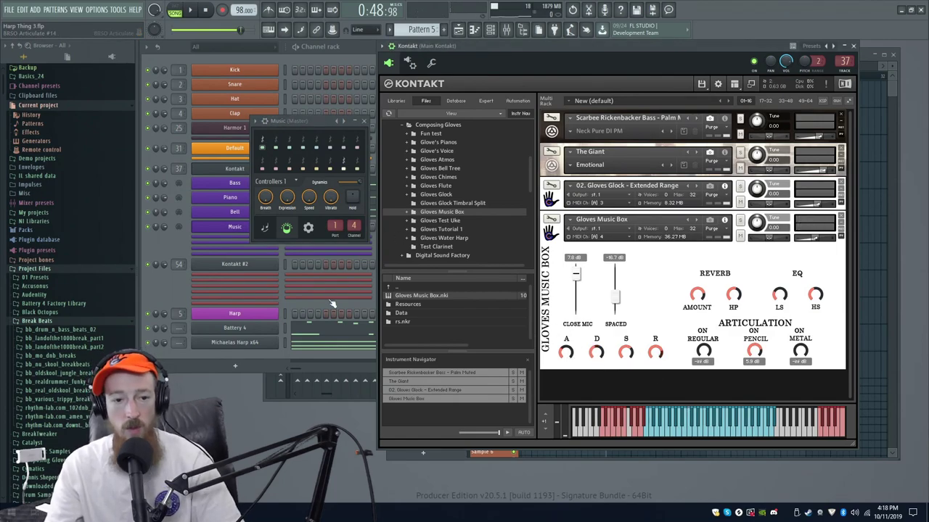
Copy the Bell channel's notes into the Music channel and open the Music piano roll.
{"action": "left_click", "coordinate": [166, 293]}
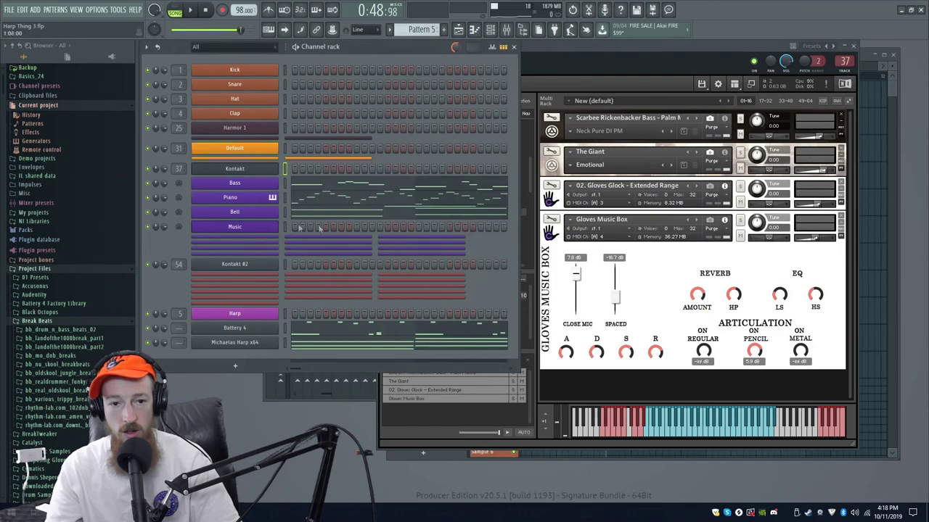
{"action": "right_click", "coordinate": [265, 211]}
{"action": "left_click", "coordinate": [413, 222]}
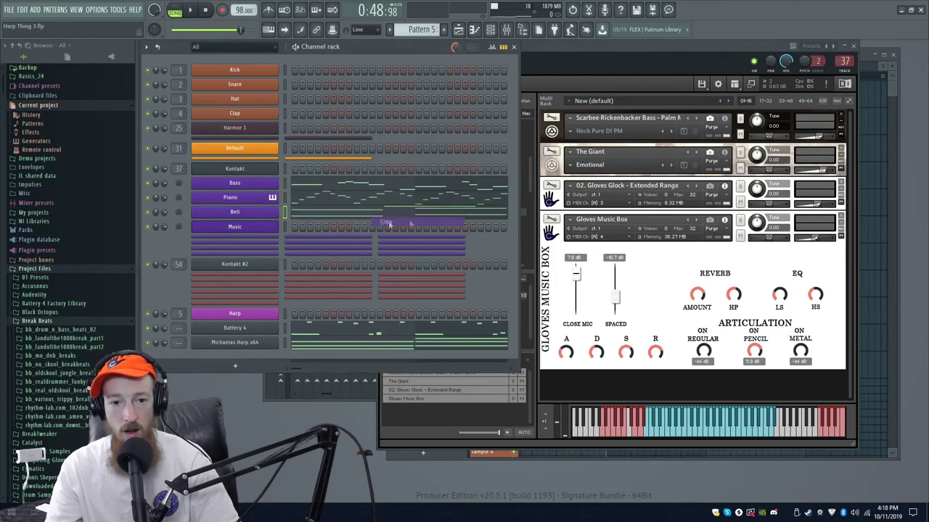
{"action": "right_click", "coordinate": [263, 228]}
{"action": "left_click", "coordinate": [384, 243]}
{"action": "left_click", "coordinate": [341, 227]}
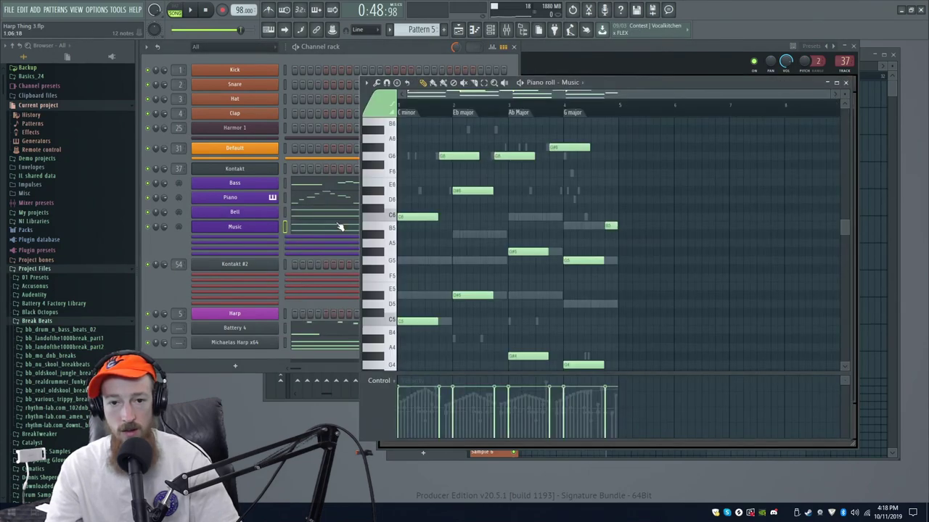
Switch playback to pattern mode and play Pattern 5 to audition the Music part with the other instruments.
{"action": "key", "text": "space"}
{"action": "key", "text": "l"}
{"action": "scroll", "coordinate": [549, 242], "scroll_direction": "up", "scroll_amount": 2, "text": "ctrl"}
{"action": "scroll", "coordinate": [550, 243], "scroll_direction": "down", "scroll_amount": 2, "text": "ctrl"}
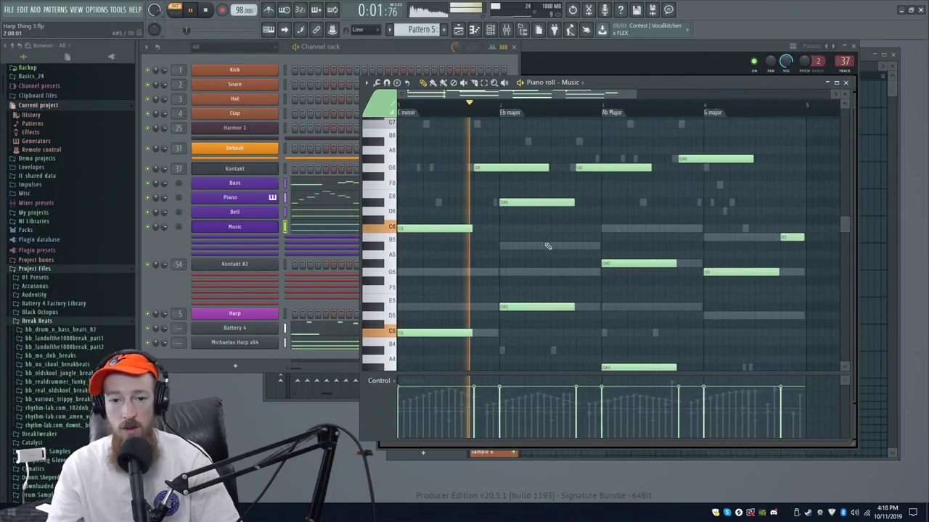
{"action": "scroll", "coordinate": [484, 369], "scroll_direction": "down", "scroll_amount": 2, "text": "ctrl"}
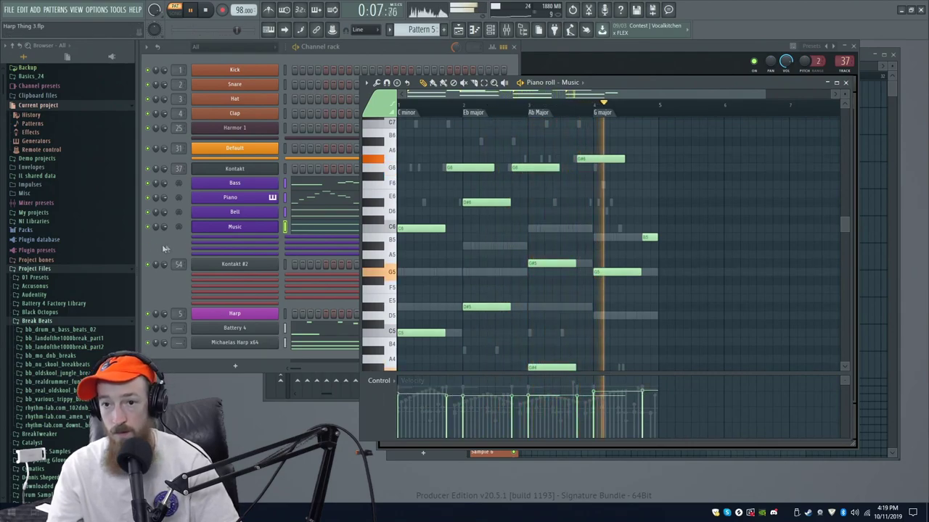
{"action": "left_click", "coordinate": [346, 274]}
{"action": "left_click", "coordinate": [888, 82]}
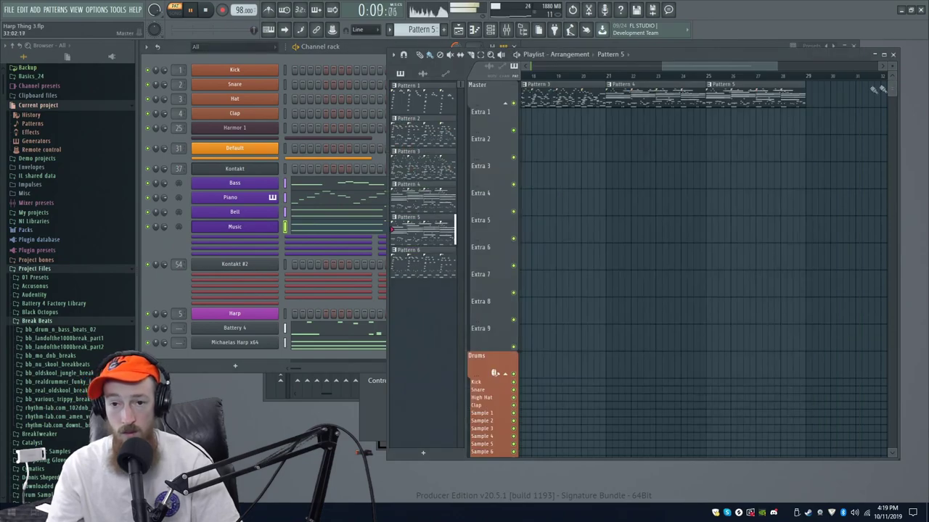
{"action": "key", "text": "space"}
In the Bass piano roll, move the first short D4 note in bar 1 up to G4.
{"action": "left_click", "coordinate": [183, 241]}
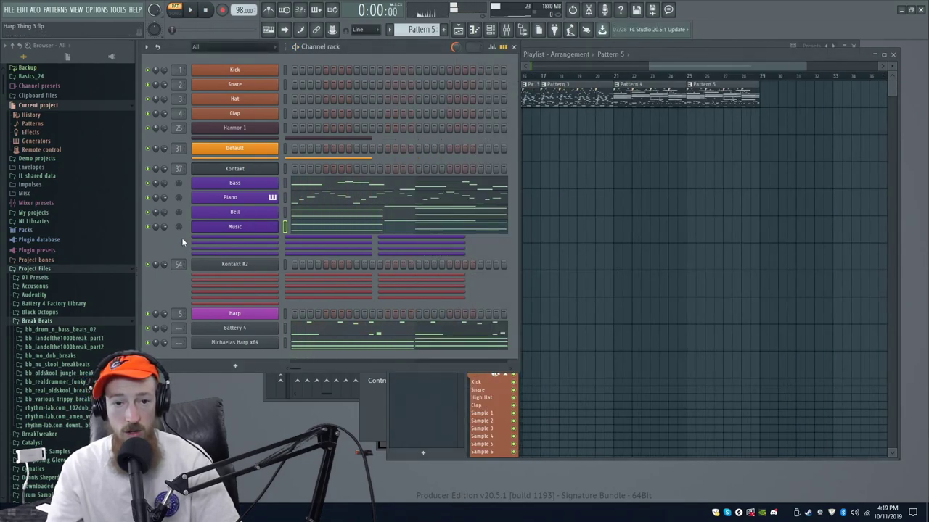
{"action": "left_click", "coordinate": [323, 195]}
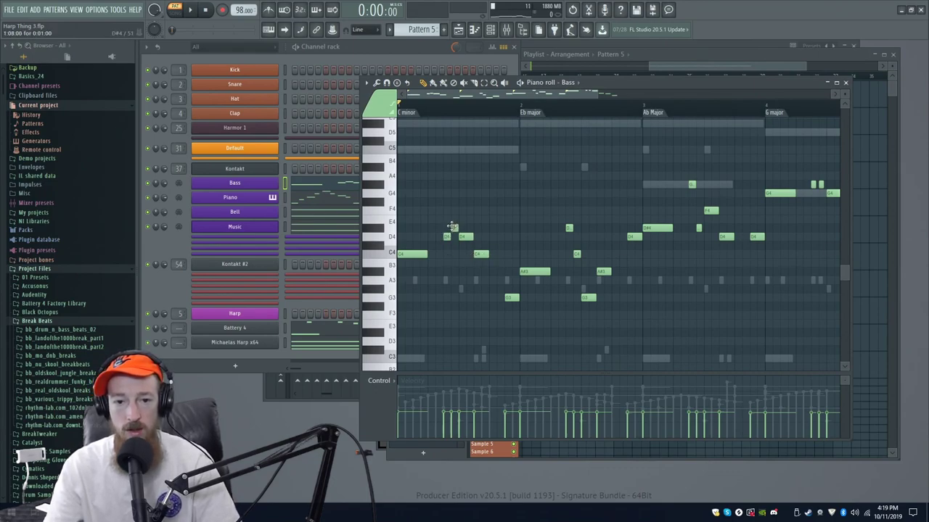
{"action": "left_click_drag", "start_coordinate": [445, 228], "coordinate": [446, 190]}
{"action": "left_click", "coordinate": [465, 247], "text": "ctrl"}
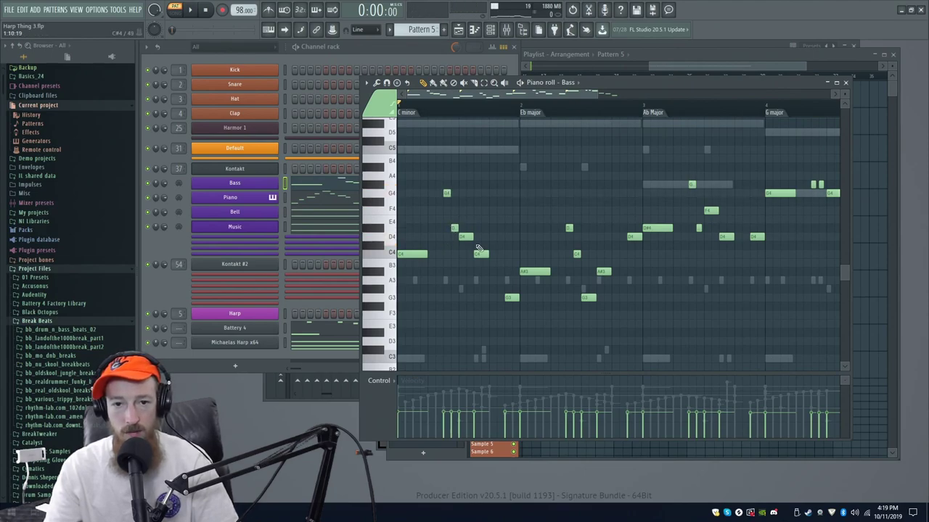
Play Pattern 5 briefly and raise the last Bass note of bar 1, a G3, to D4.
{"action": "key", "text": "space"}
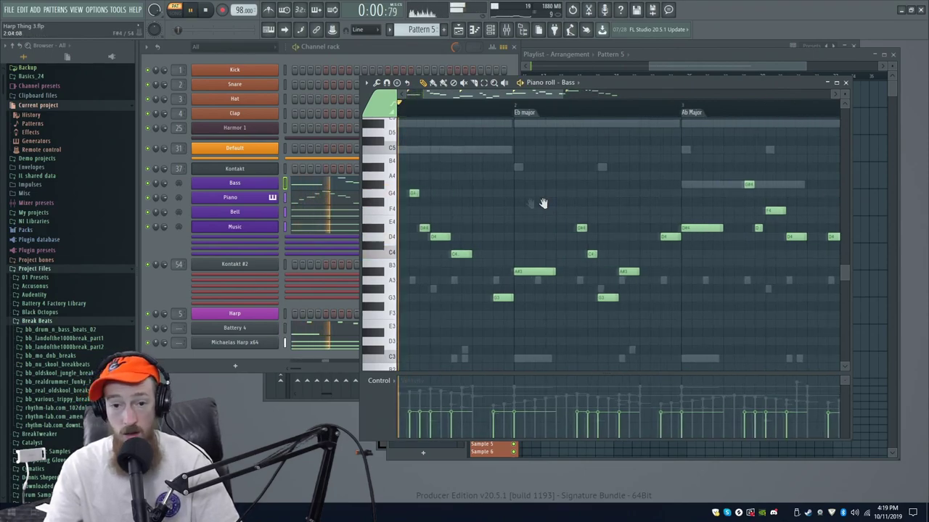
{"action": "key", "text": "space"}
{"action": "left_click_drag", "start_coordinate": [452, 296], "coordinate": [457, 236]}
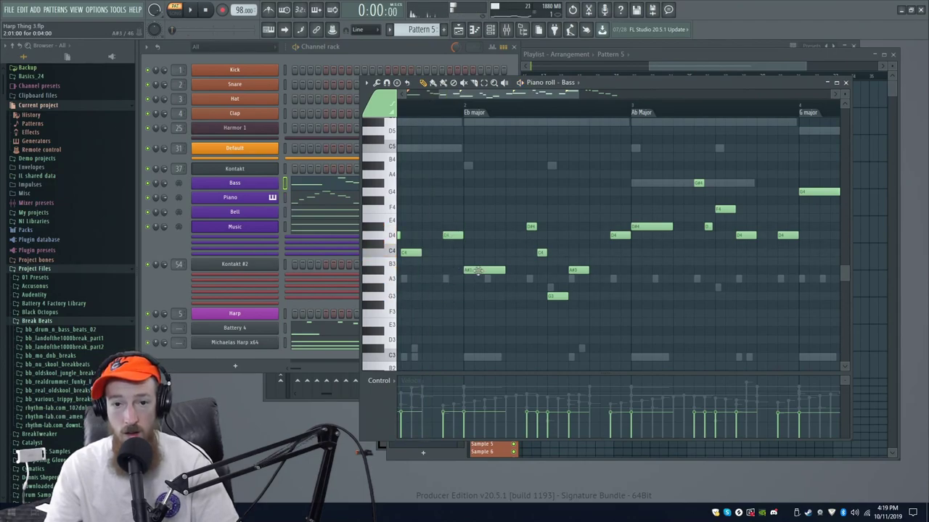
In bar 2, raise the long first Bass note to D#4, the G3 to G4 and the last A#3 to D#4, auditioning the result.
{"action": "left_click_drag", "start_coordinate": [476, 270], "coordinate": [493, 217]}
{"action": "left_click_drag", "start_coordinate": [550, 295], "coordinate": [550, 193]}
{"action": "left_click_drag", "start_coordinate": [574, 270], "coordinate": [566, 244]}
{"action": "scroll", "coordinate": [555, 202], "scroll_direction": "down", "scroll_amount": 3}
{"action": "key", "text": "space"}
{"action": "scroll", "coordinate": [550, 203], "scroll_direction": "up", "scroll_amount": 2}
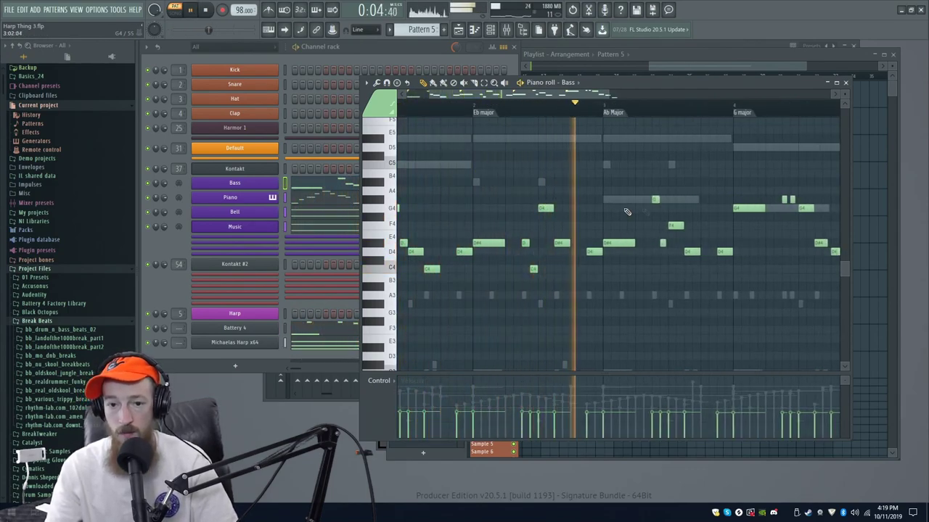
{"action": "scroll", "coordinate": [609, 217], "scroll_direction": "up", "scroll_amount": 1}
{"action": "key", "text": "space"}
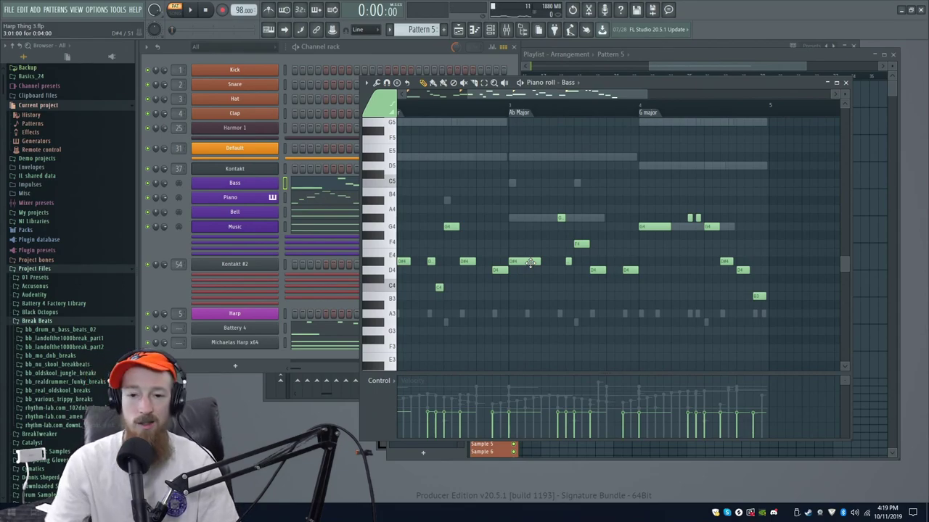
Raise the long first Bass note of bar 3 to G#4, bar 3's last D4 to F4, and bar 4's first note to B4.
{"action": "left_click_drag", "start_coordinate": [530, 262], "coordinate": [528, 217]}
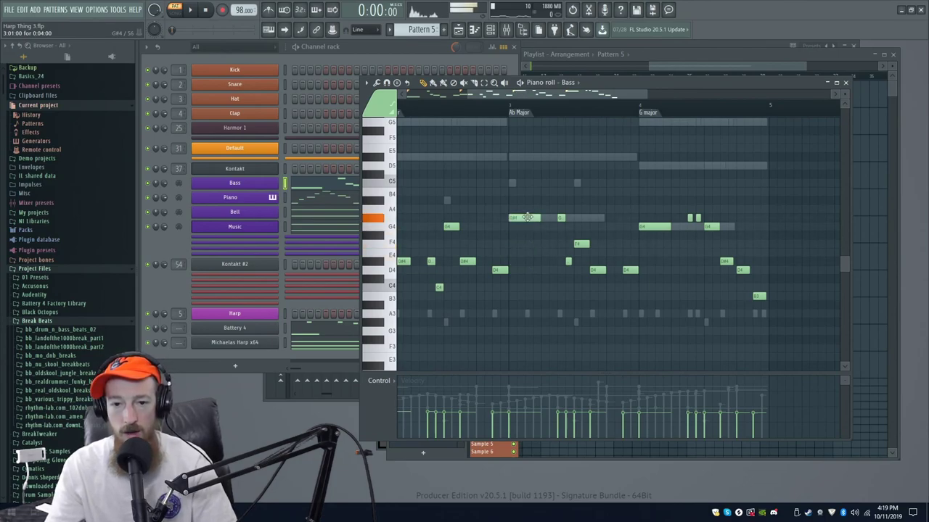
{"action": "left_click", "coordinate": [561, 219]}
{"action": "left_click", "coordinate": [568, 261]}
{"action": "left_click", "coordinate": [579, 244]}
{"action": "left_click", "coordinate": [599, 269]}
{"action": "left_click", "coordinate": [630, 270]}
{"action": "left_click_drag", "start_coordinate": [630, 270], "coordinate": [648, 186]}
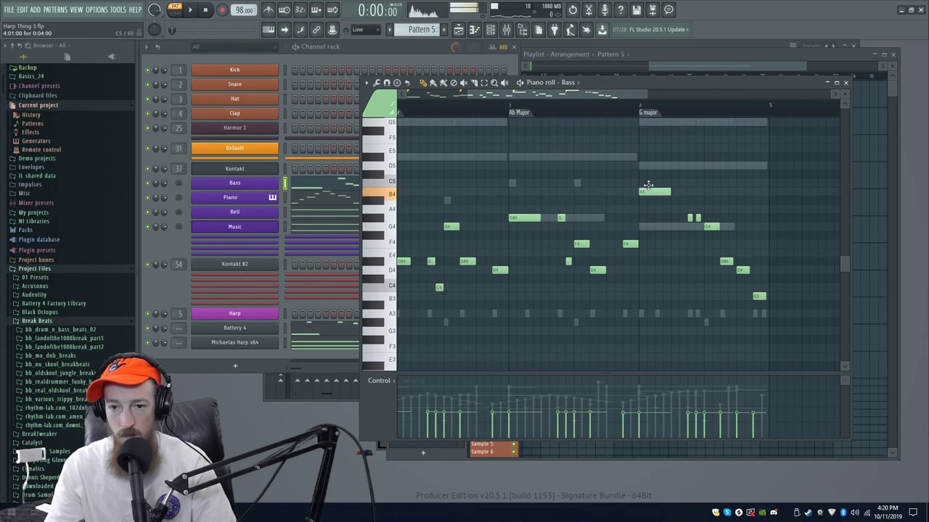
Change the last three Bass notes of bar 4 to F#4, G4 and B4, and play the pattern.
{"action": "left_click", "coordinate": [695, 217]}
{"action": "left_click", "coordinate": [709, 225]}
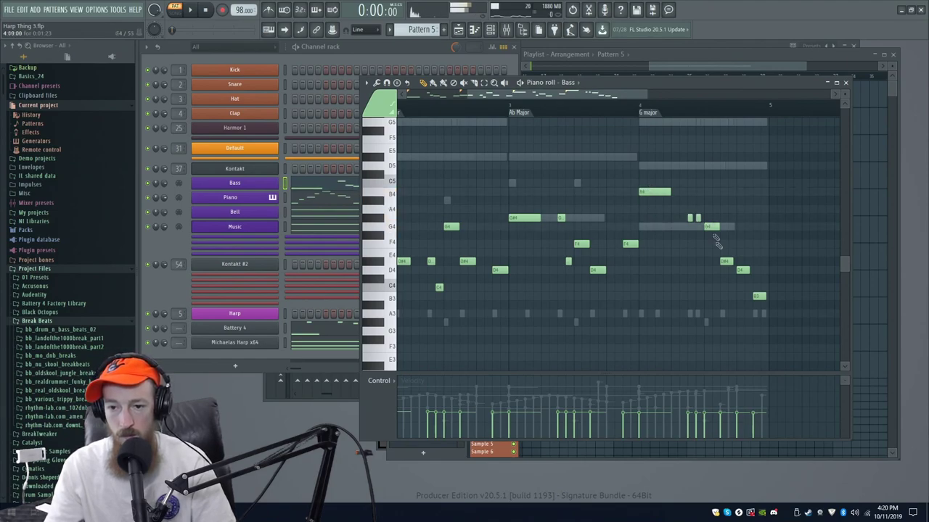
{"action": "left_click", "coordinate": [726, 260]}
{"action": "left_click_drag", "start_coordinate": [726, 261], "coordinate": [740, 226]}
{"action": "left_click_drag", "start_coordinate": [758, 296], "coordinate": [757, 191]}
{"action": "scroll", "coordinate": [669, 218], "scroll_direction": "down", "scroll_amount": 2}
{"action": "scroll", "coordinate": [669, 218], "scroll_direction": "down", "scroll_amount": 1}
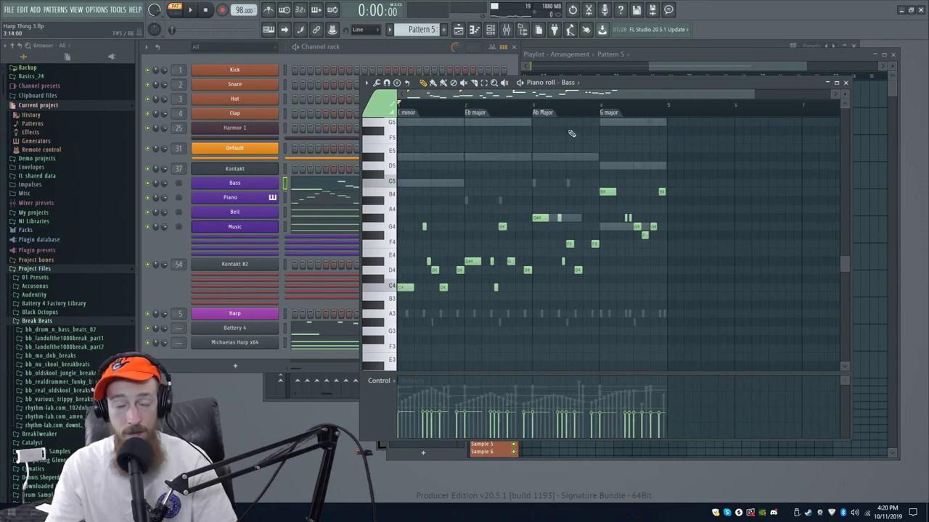
{"action": "key", "text": "space"}
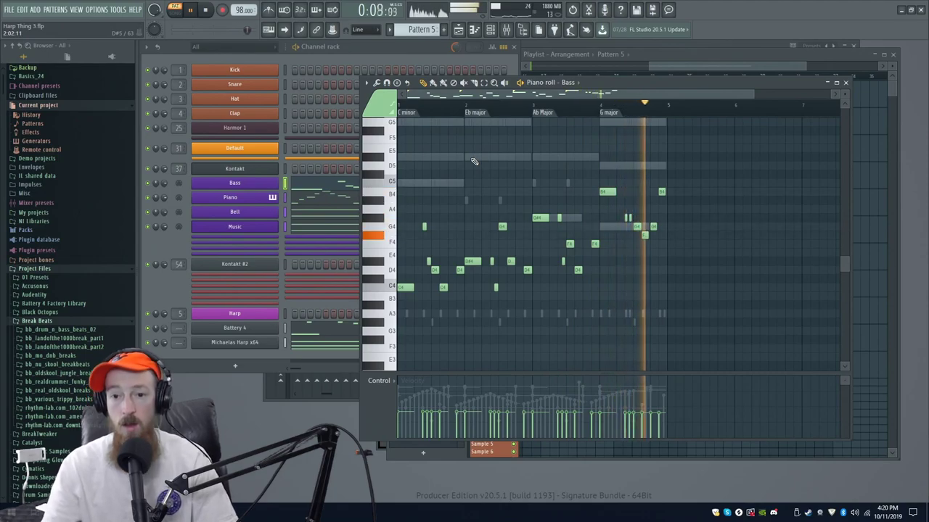
Lower the long first Bass note of bar 4 to G4 and play the pattern again.
{"action": "key", "text": "space"}
{"action": "left_click_drag", "start_coordinate": [604, 193], "coordinate": [603, 235]}
{"action": "key", "text": "space"}
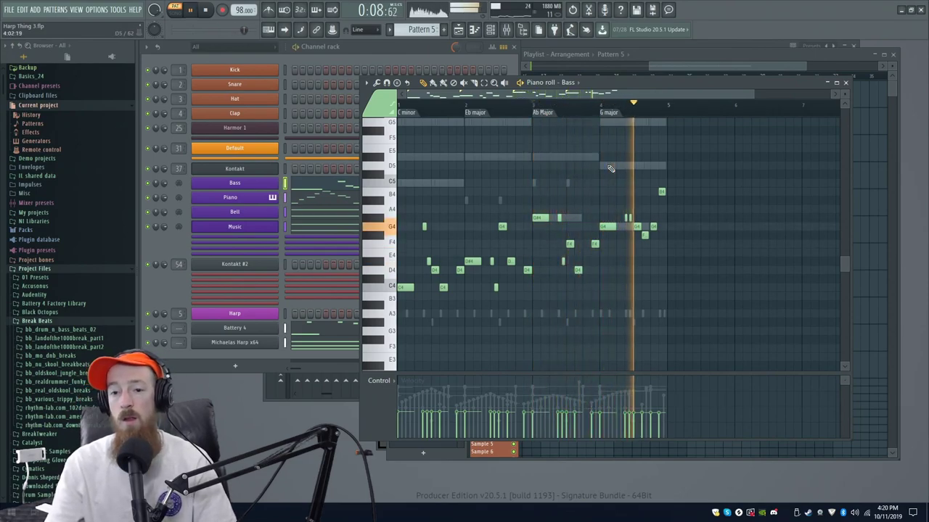
{"action": "key", "text": "space"}
In the Playlist, copy the last Pattern 3 clip to bar 29 and make the copy unique.
{"action": "key", "text": "F5"}
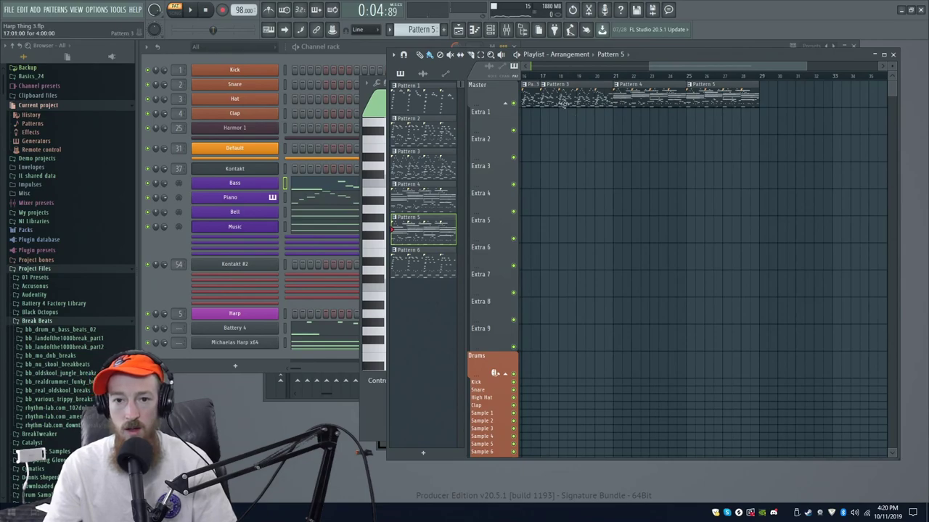
{"action": "scroll", "coordinate": [565, 116], "scroll_direction": "down", "scroll_amount": 2}
{"action": "scroll", "coordinate": [614, 101], "scroll_direction": "down", "scroll_amount": 2}
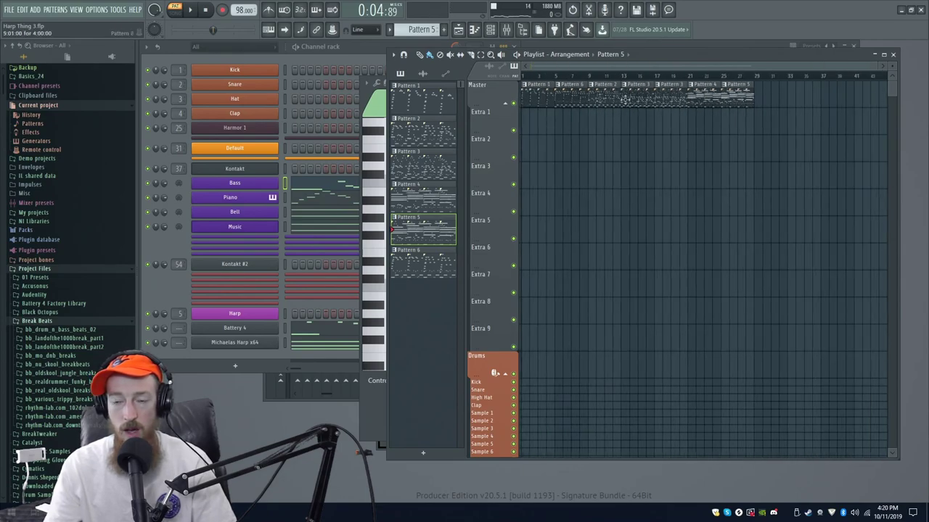
{"action": "left_click_drag", "start_coordinate": [667, 100], "coordinate": [758, 87]}
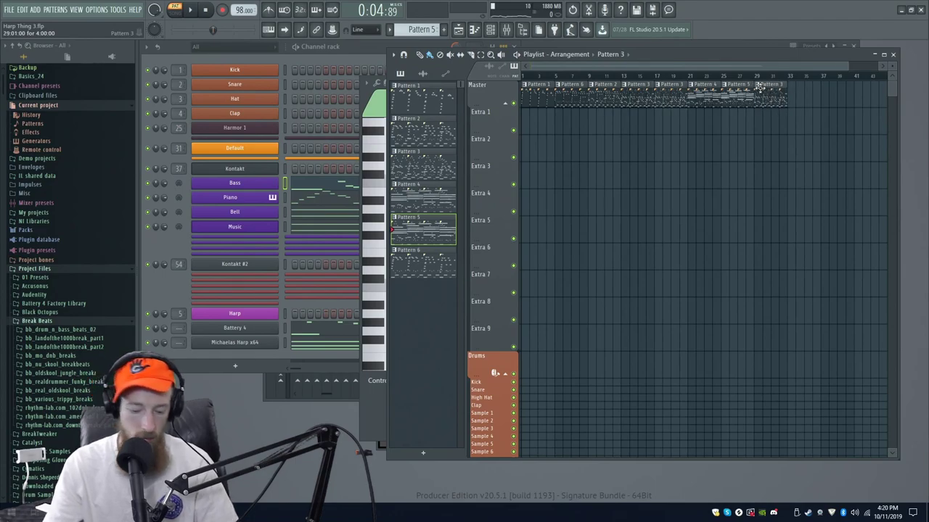
{"action": "left_click", "coordinate": [760, 92]}
{"action": "left_click", "coordinate": [771, 102]}
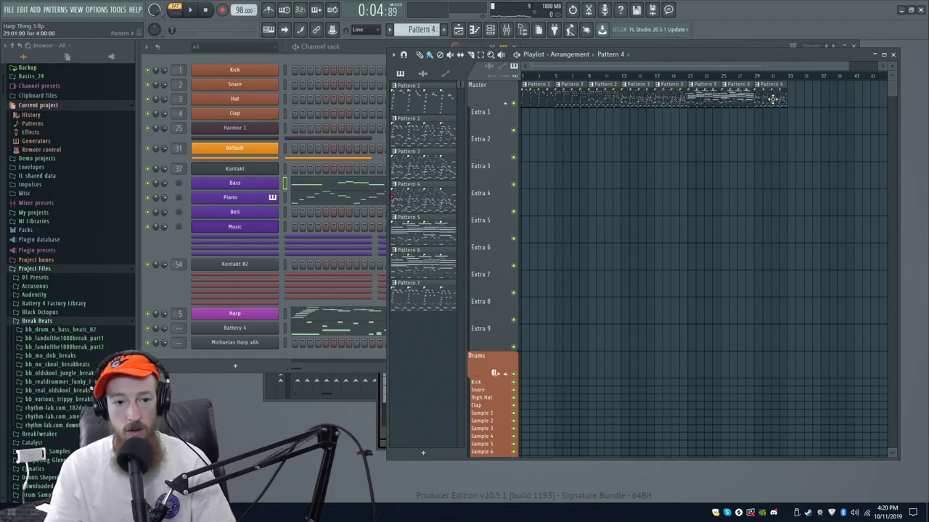
Open the Bass piano roll of Pattern 4, raise its first note an octave to C5, and start a short playback.
{"action": "left_click", "coordinate": [169, 250]}
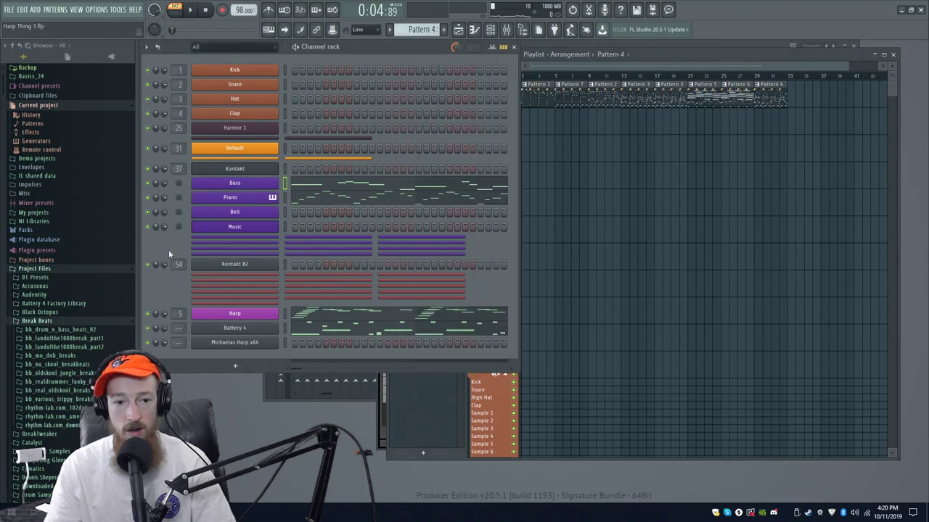
{"action": "left_click", "coordinate": [319, 336]}
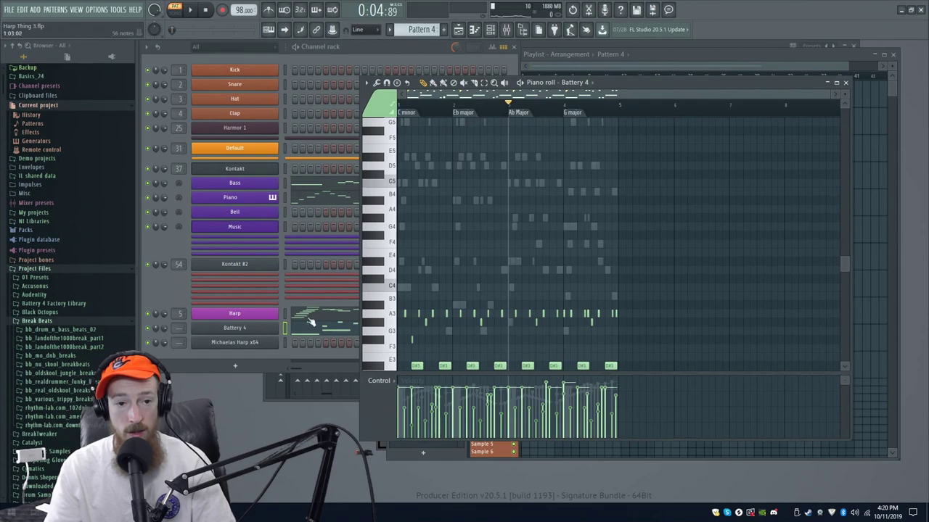
{"action": "left_click", "coordinate": [160, 250]}
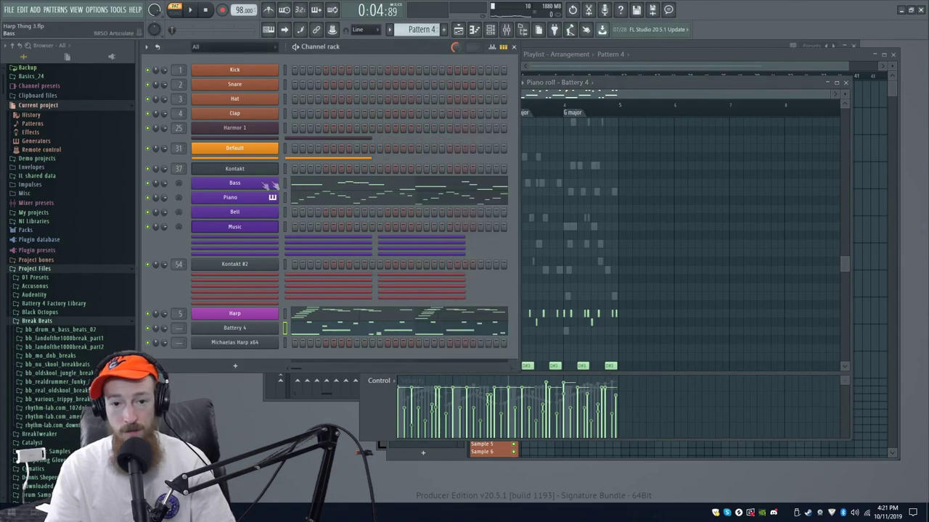
{"action": "left_click", "coordinate": [324, 190]}
{"action": "key", "text": "ctrl+Up"}
{"action": "key", "text": "space"}
{"action": "key", "text": "space"}
Raise the two short Bass notes in bar 1 to B4 and G4, and audition the pattern.
{"action": "scroll", "coordinate": [419, 259], "scroll_direction": "up", "scroll_amount": 3}
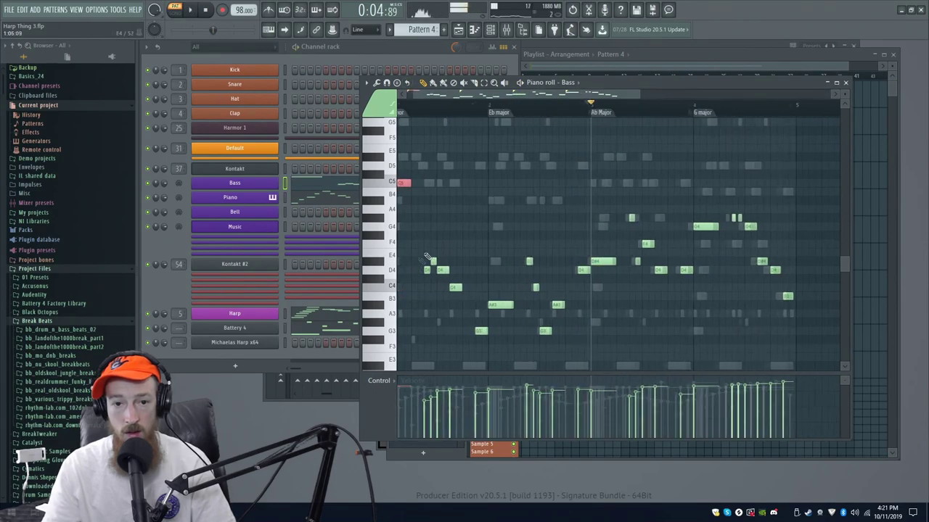
{"action": "scroll", "coordinate": [421, 261], "scroll_direction": "up", "scroll_amount": 1}
{"action": "left_click", "coordinate": [390, 188]}
{"action": "left_click_drag", "start_coordinate": [439, 271], "coordinate": [446, 228]}
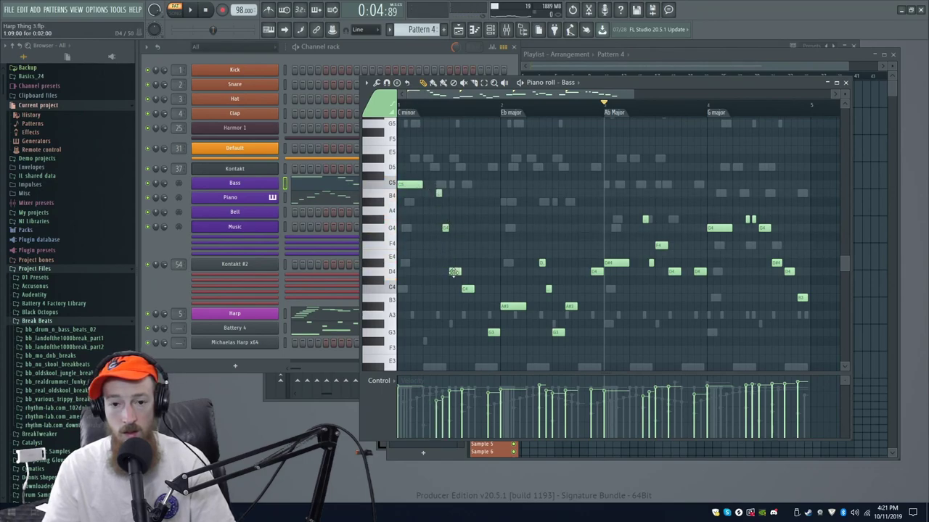
{"action": "left_click", "coordinate": [453, 271]}
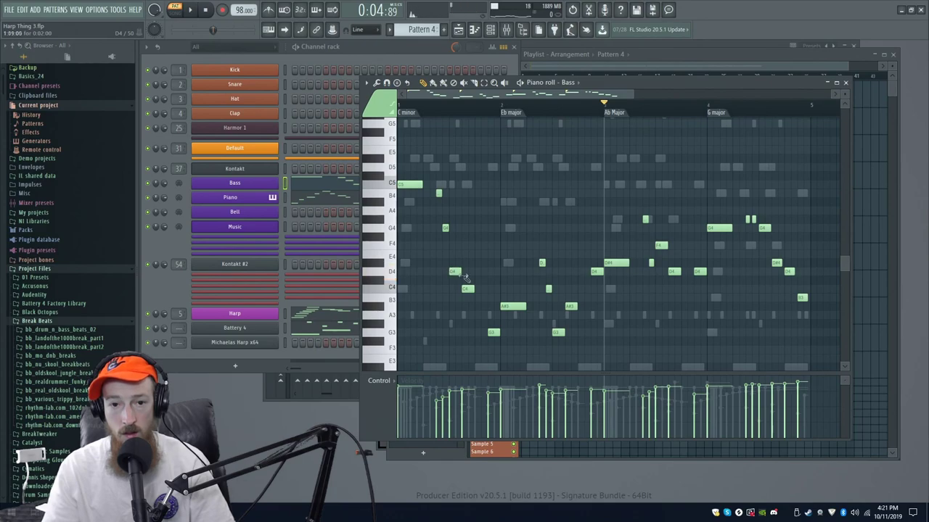
{"action": "key", "text": "space"}
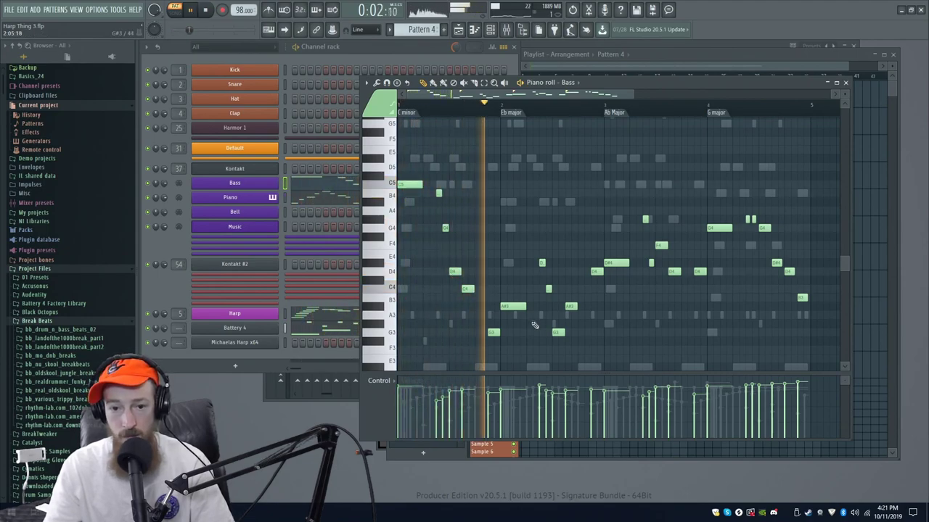
{"action": "key", "text": "space"}
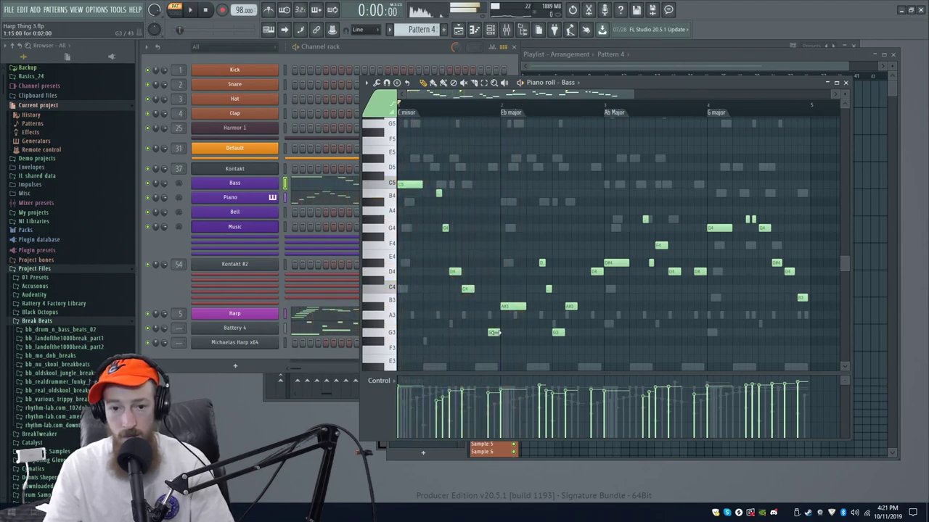
Raise the last Bass note of bar 1 to D#4 and the long first note of bar 2 to G4, then play.
{"action": "left_click", "coordinate": [467, 291]}
{"action": "left_click_drag", "start_coordinate": [492, 332], "coordinate": [493, 262]}
{"action": "left_click", "coordinate": [509, 306]}
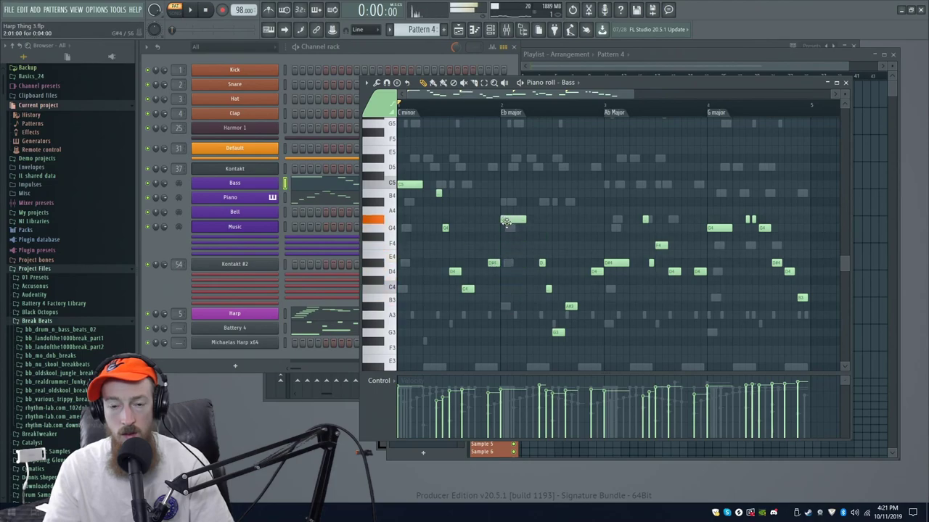
{"action": "left_click_drag", "start_coordinate": [506, 222], "coordinate": [506, 232]}
{"action": "key", "text": "space"}
Raise bar 2's G3 Bass note to G4 and the D4 following bar 3's F4 to G#4, and play the pattern through.
{"action": "scroll", "coordinate": [547, 333], "scroll_direction": "up", "scroll_amount": 2}
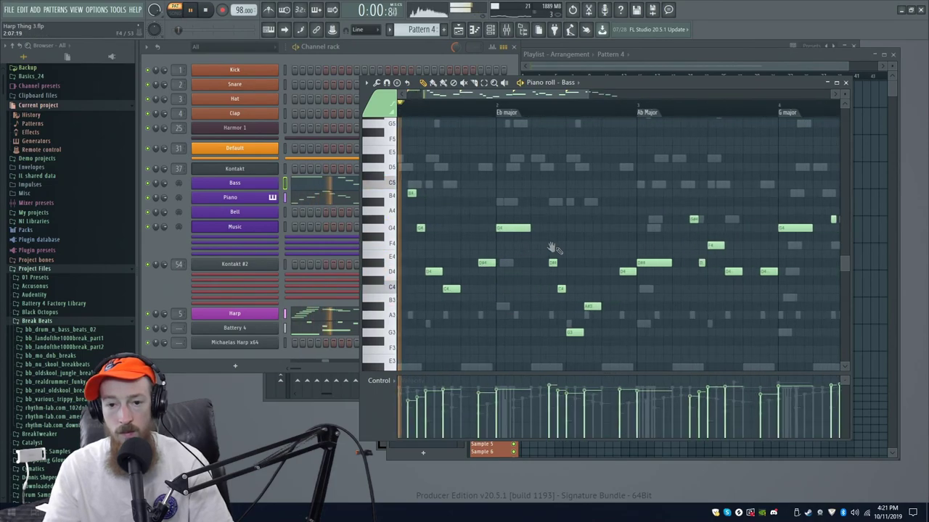
{"action": "left_click_drag", "start_coordinate": [545, 338], "coordinate": [545, 231]}
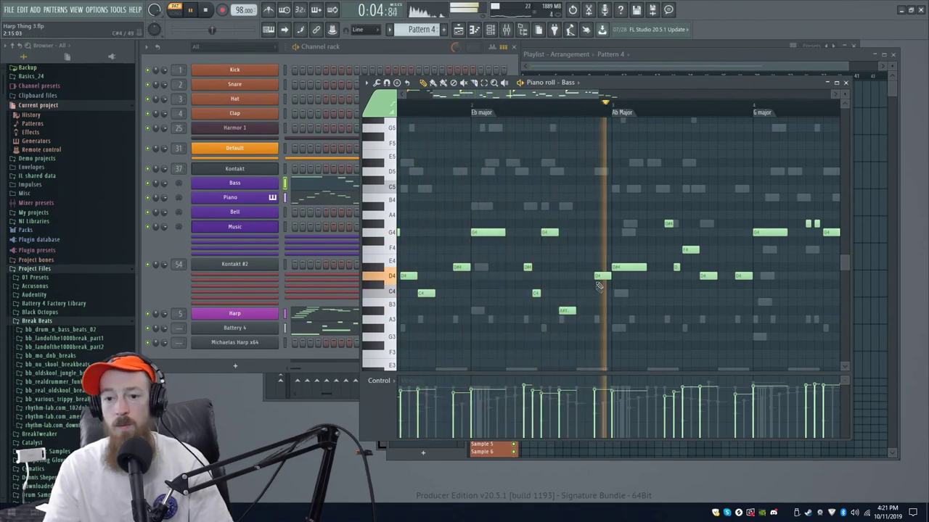
{"action": "scroll", "coordinate": [638, 275], "scroll_direction": "up", "scroll_amount": 1}
{"action": "key", "text": "space"}
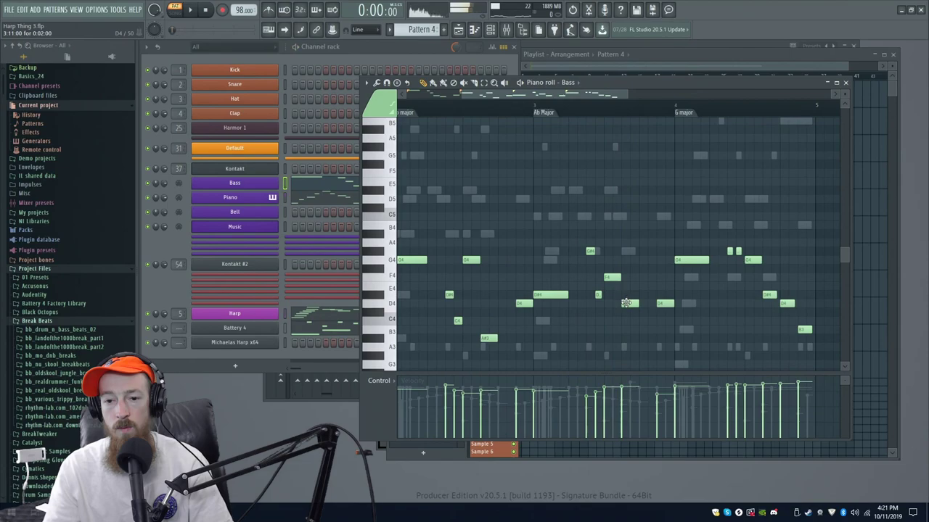
{"action": "left_click_drag", "start_coordinate": [632, 257], "coordinate": [632, 254]}
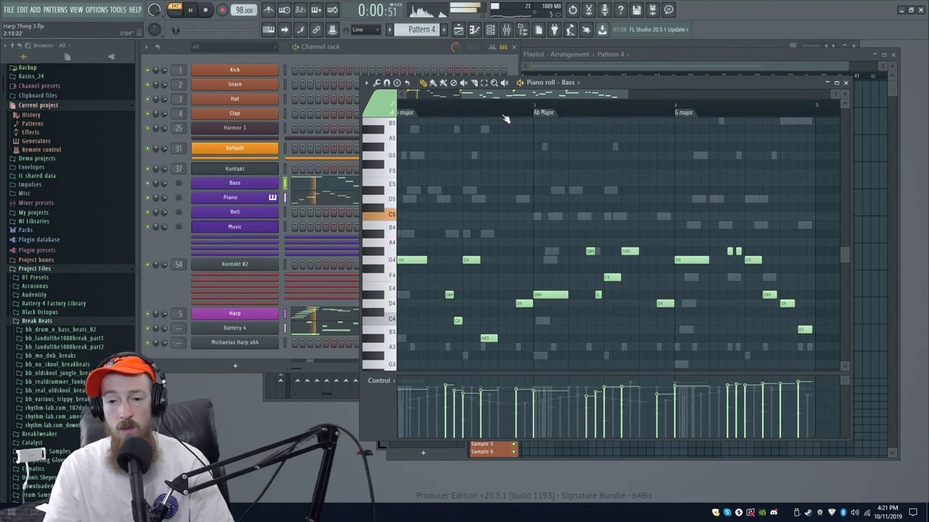
{"action": "scroll", "coordinate": [545, 210], "scroll_direction": "down", "scroll_amount": 3}
{"action": "left_click_drag", "start_coordinate": [576, 221], "coordinate": [618, 191]}
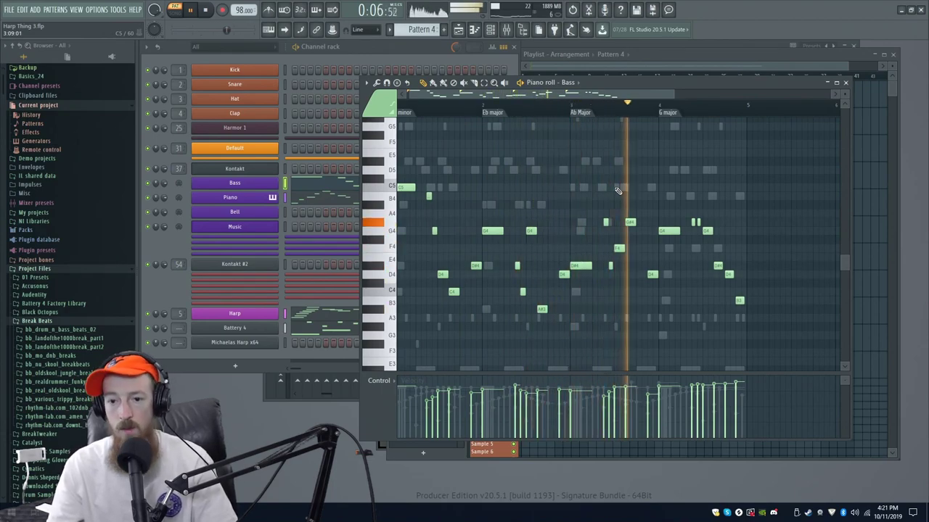
{"action": "scroll", "coordinate": [709, 160], "scroll_direction": "down", "scroll_amount": 1}
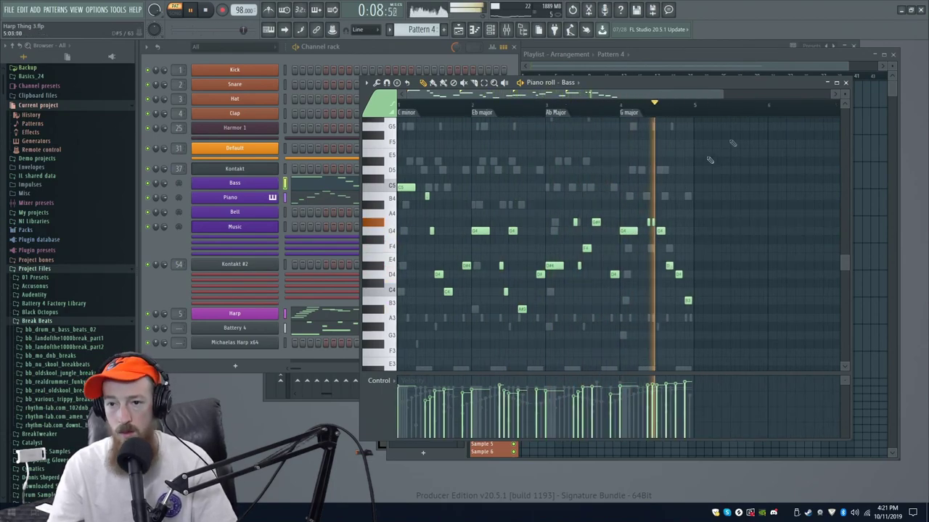
In the Playlist, add a copy of the Pattern 2 clip at bar 33, after the Pattern 4 clip.
{"action": "left_click", "coordinate": [801, 52]}
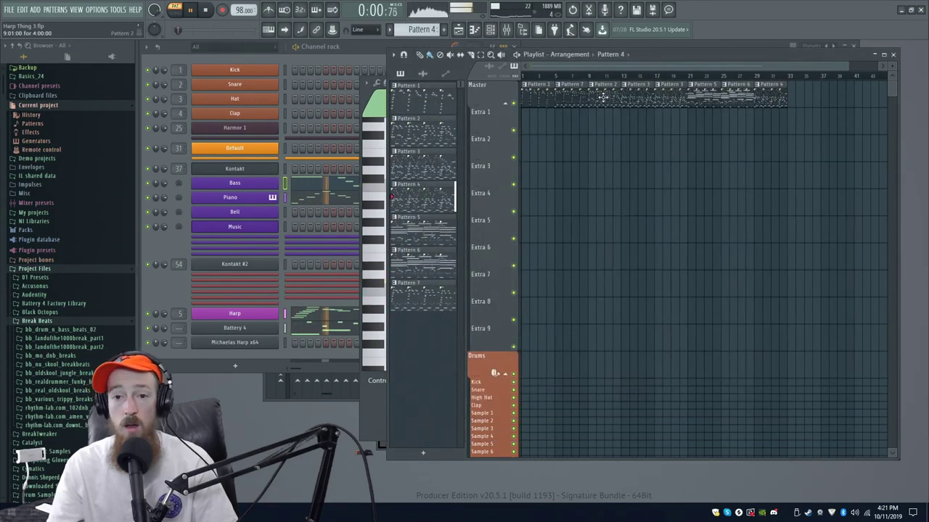
{"action": "scroll", "coordinate": [606, 98], "scroll_direction": "down", "scroll_amount": 1}
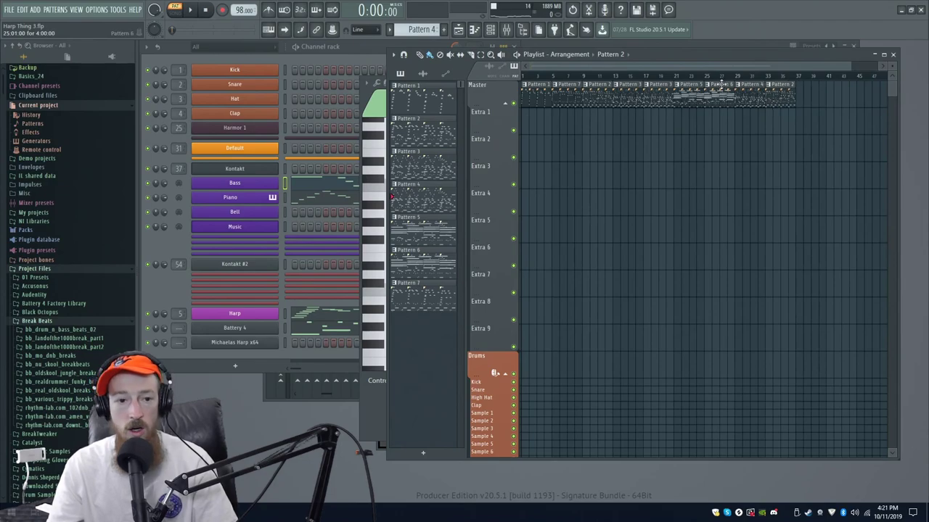
Copy the Bell channel's notes from Pattern 6 and paste them into the Bell channel of Pattern 4.
{"action": "left_click", "coordinate": [716, 100]}
{"action": "left_click", "coordinate": [160, 245]}
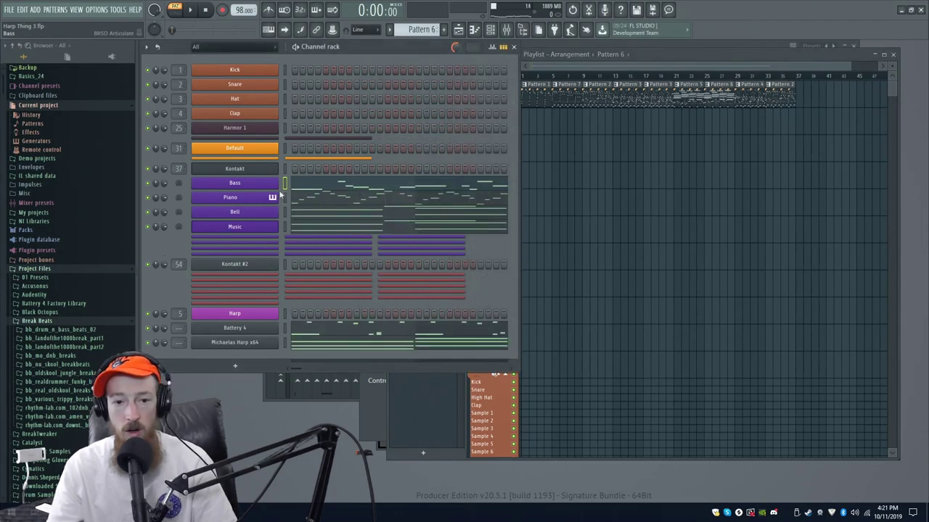
{"action": "right_click", "coordinate": [278, 208]}
{"action": "left_click", "coordinate": [424, 222]}
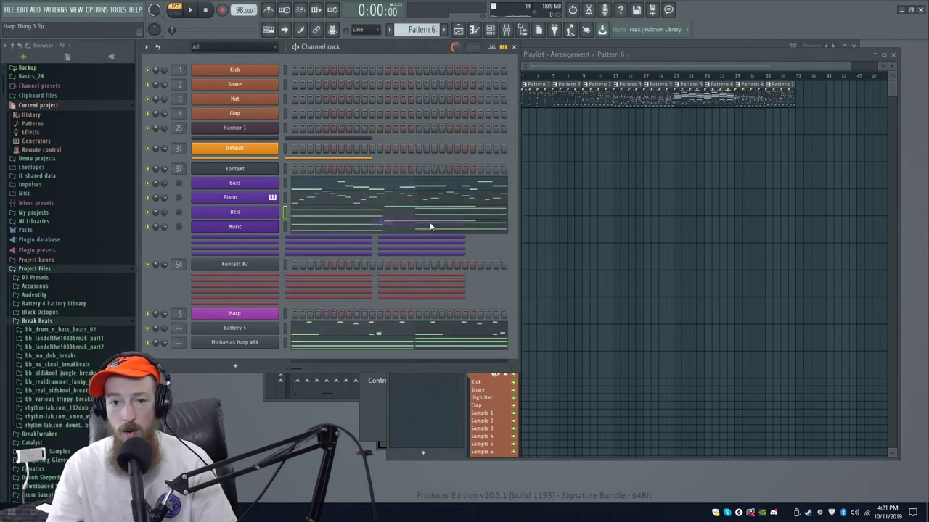
{"action": "left_click", "coordinate": [748, 97]}
{"action": "right_click", "coordinate": [278, 209]}
{"action": "left_click", "coordinate": [384, 228]}
Play Pattern 4 and paste the copied Bell notes into its Music channel.
{"action": "key", "text": "space"}
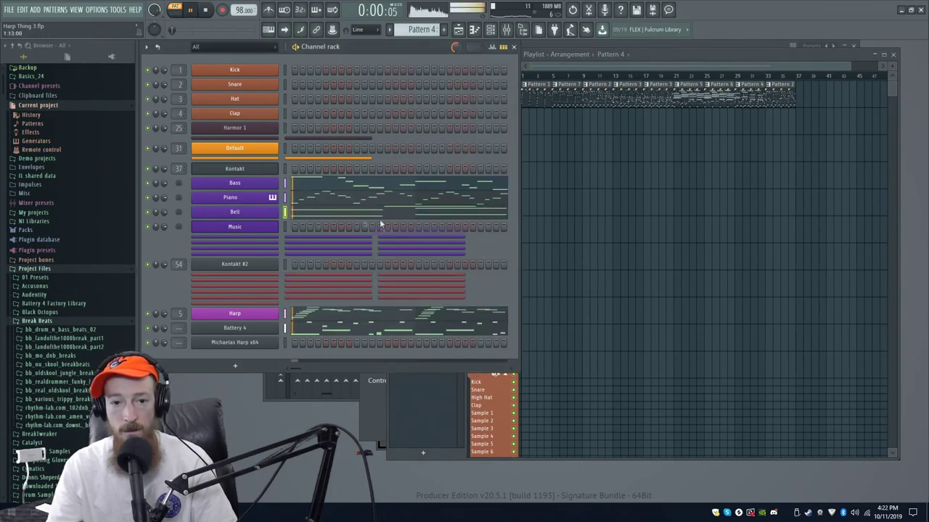
{"action": "right_click", "coordinate": [277, 225]}
{"action": "left_click", "coordinate": [396, 246]}
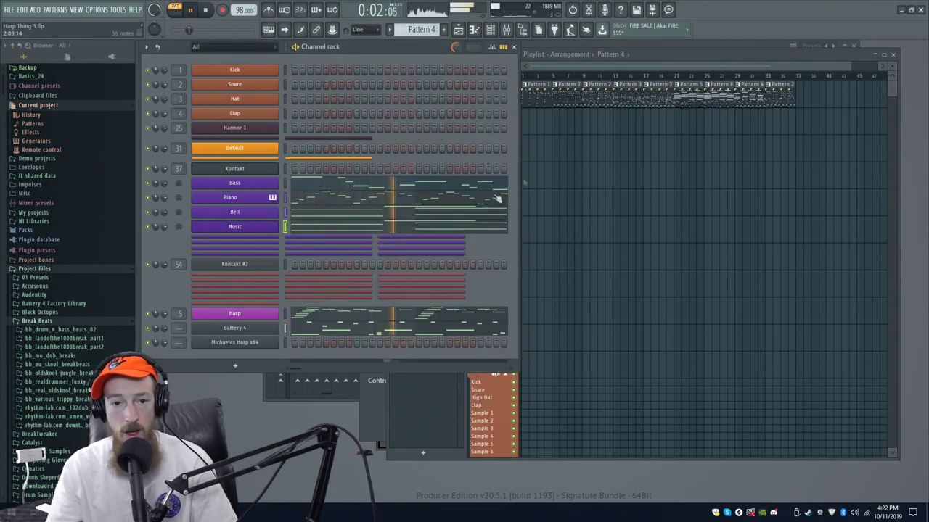
Lower bar 2's D#5 and D#6 notes in Pattern 4's Bell channel to A#4 and A#5.
{"action": "key", "text": "space"}
{"action": "left_click", "coordinate": [343, 216]}
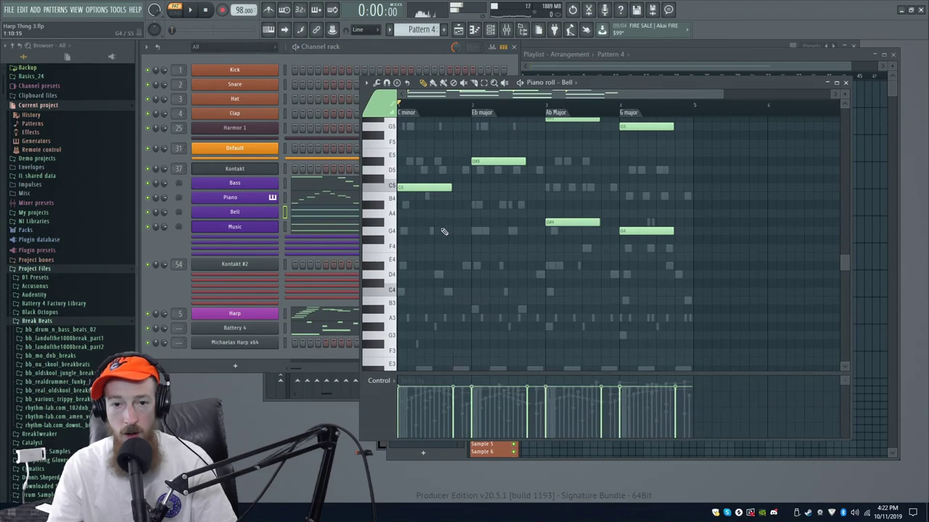
{"action": "scroll", "coordinate": [444, 230], "scroll_direction": "up", "scroll_amount": 6}
{"action": "scroll", "coordinate": [510, 215], "scroll_direction": "up", "scroll_amount": 3, "text": "ctrl"}
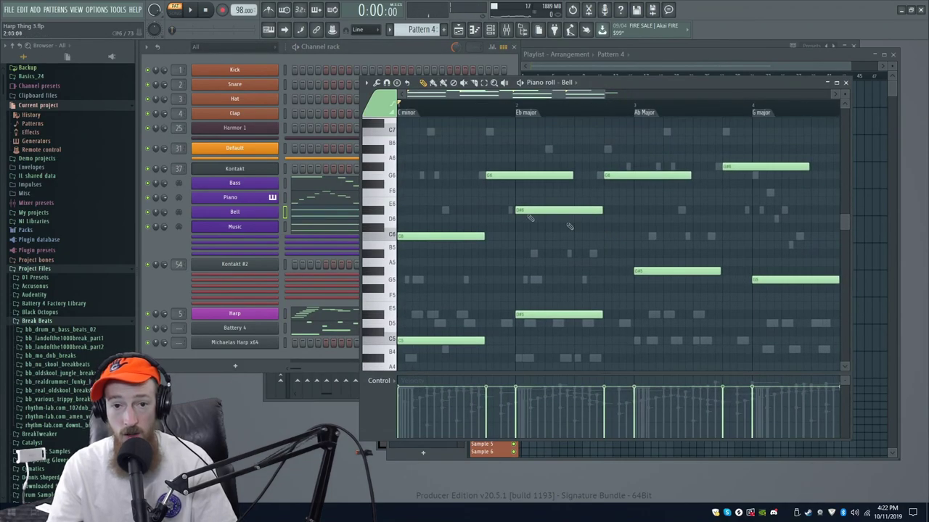
{"action": "scroll", "coordinate": [500, 164], "scroll_direction": "down", "scroll_amount": 1}
{"action": "left_click_drag", "start_coordinate": [446, 195], "coordinate": [449, 278], "text": "ctrl"}
{"action": "left_click_drag", "start_coordinate": [553, 173], "coordinate": [555, 298], "text": "ctrl"}
{"action": "scroll", "coordinate": [552, 293], "scroll_direction": "down", "scroll_amount": 3}
{"action": "left_click_drag", "start_coordinate": [534, 210], "coordinate": [535, 254]}
{"action": "left_click_drag", "start_coordinate": [768, 203], "coordinate": [669, 223]}
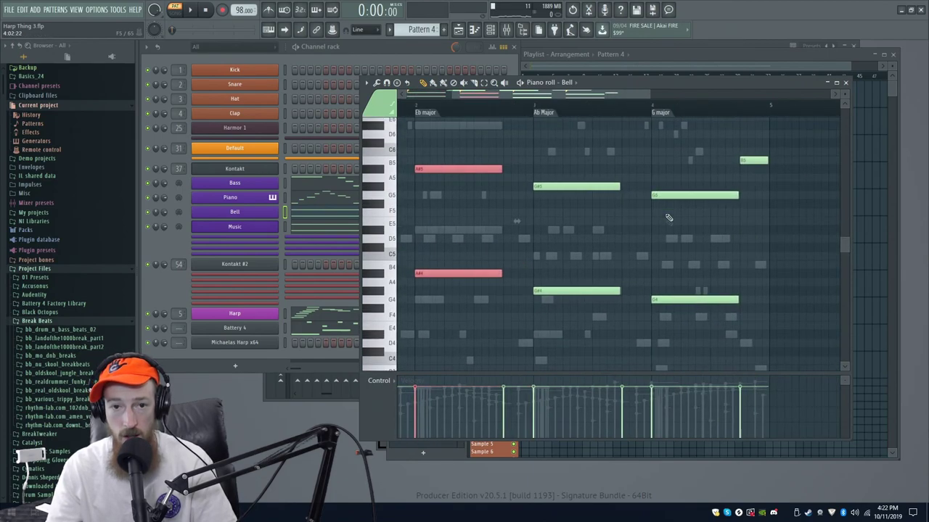
{"action": "left_click_drag", "start_coordinate": [438, 146], "coordinate": [511, 153]}
While playing Pattern 4, lower the Bell's first G6 to D#6, second G6 to C6, G#6 to B5, and final B5 to B4.
{"action": "key", "text": "space"}
{"action": "scroll", "coordinate": [487, 167], "scroll_direction": "up", "scroll_amount": 3}
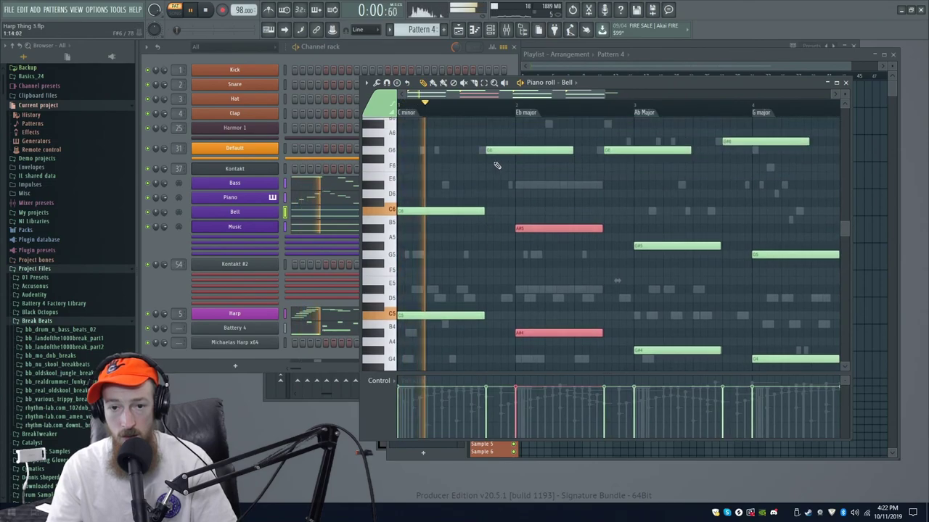
{"action": "left_click_drag", "start_coordinate": [498, 174], "coordinate": [499, 210]}
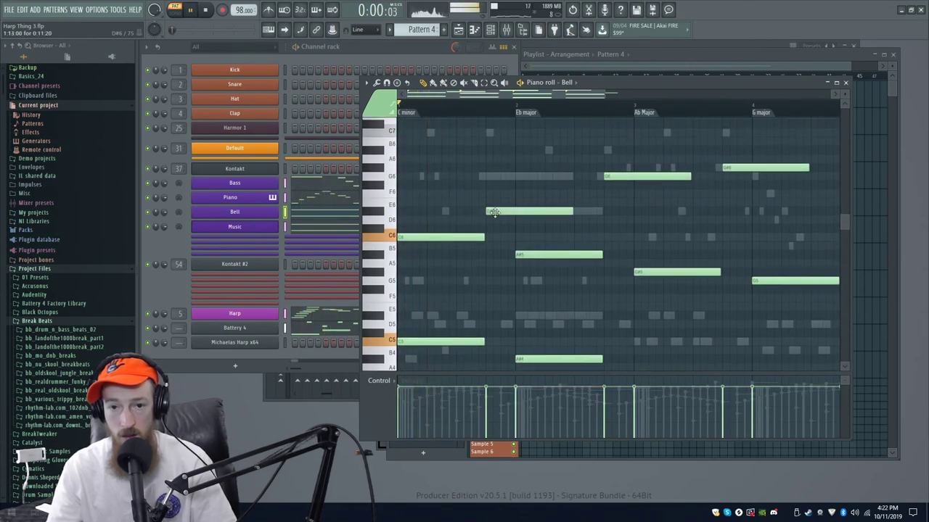
{"action": "key", "text": "space"}
{"action": "left_click_drag", "start_coordinate": [522, 141], "coordinate": [529, 200]}
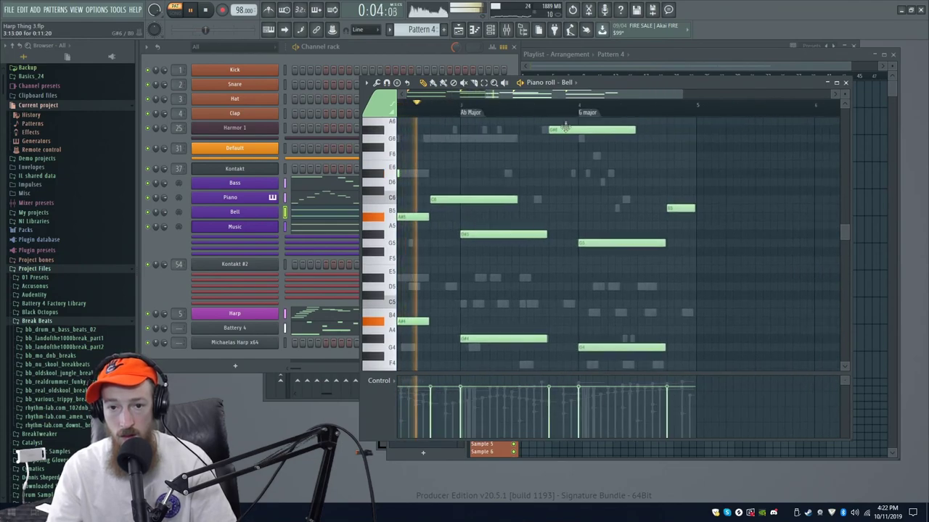
{"action": "left_click_drag", "start_coordinate": [565, 132], "coordinate": [565, 212]}
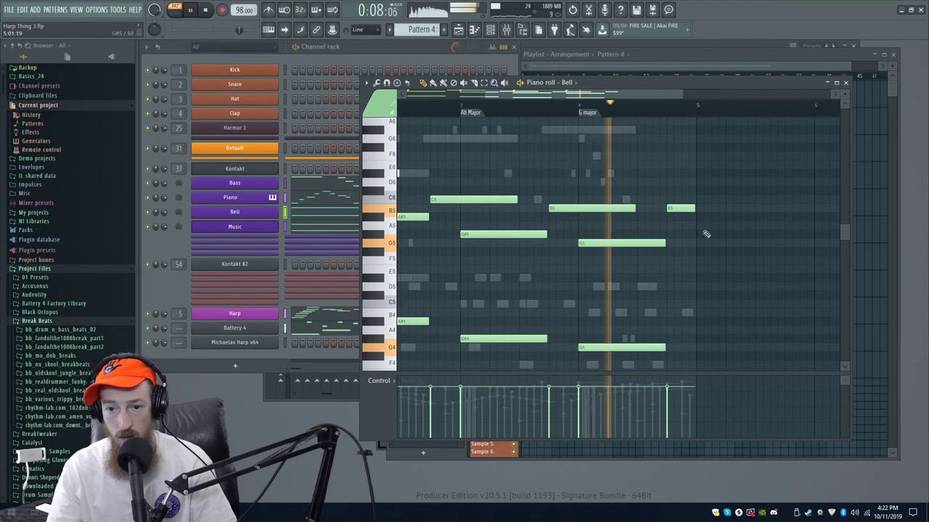
{"action": "left_click_drag", "start_coordinate": [684, 220], "coordinate": [682, 325]}
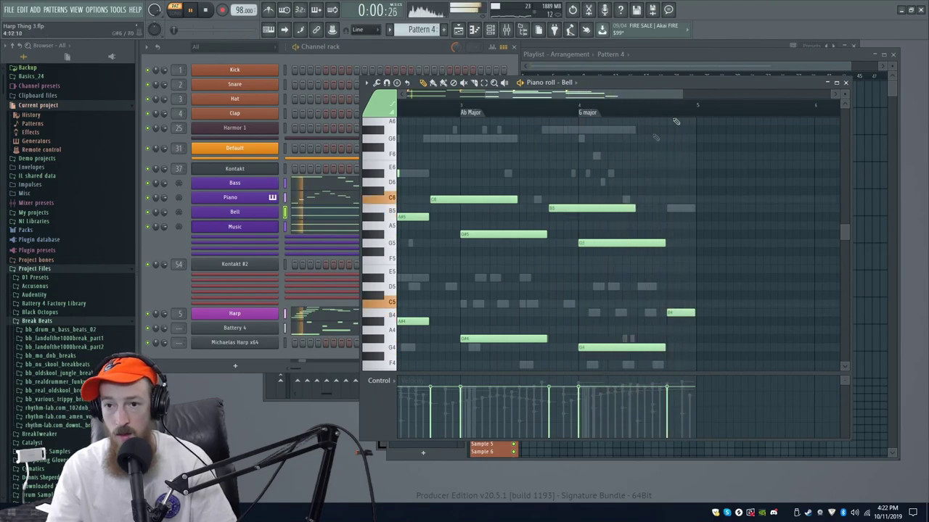
Open Pattern 2 and paste the copied Bell notes into its Bell and Music channels.
{"action": "left_click", "coordinate": [778, 66]}
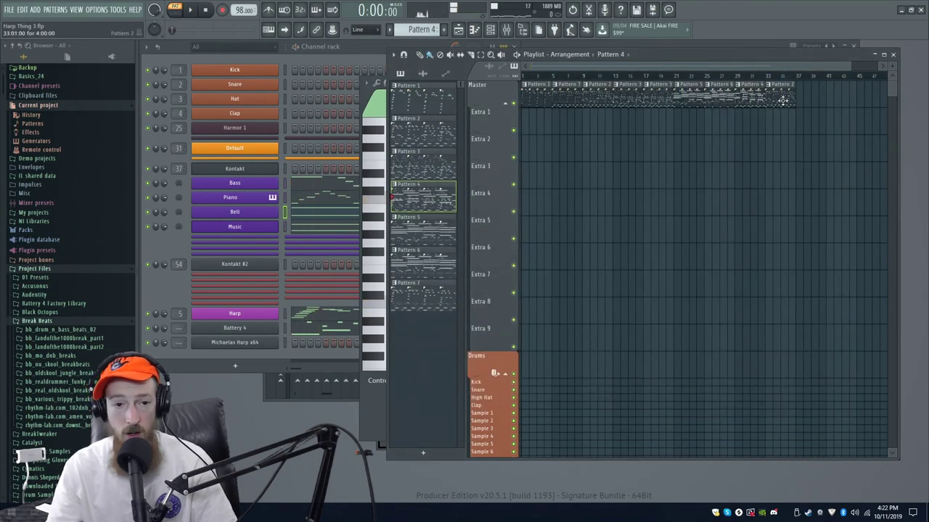
{"action": "left_click", "coordinate": [782, 101]}
{"action": "right_click", "coordinate": [274, 216]}
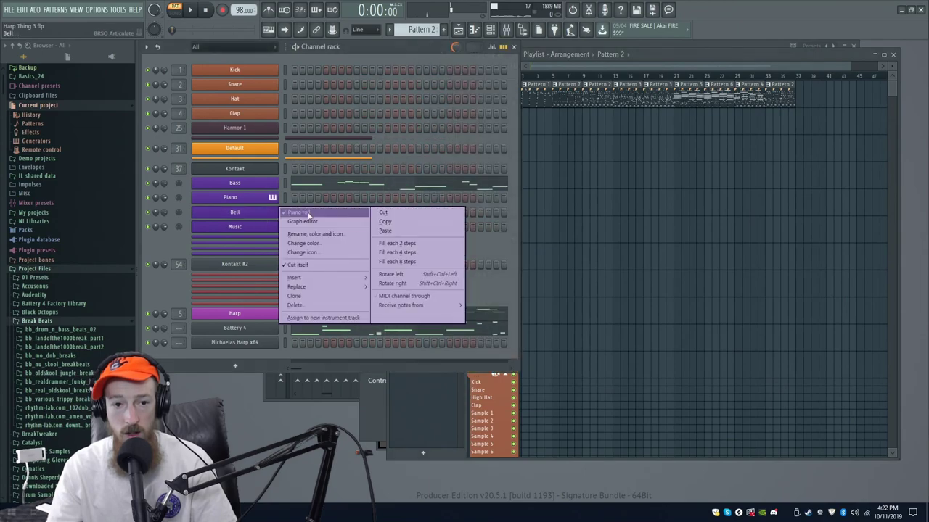
{"action": "left_click", "coordinate": [406, 228]}
{"action": "right_click", "coordinate": [252, 231]}
{"action": "left_click", "coordinate": [407, 244]}
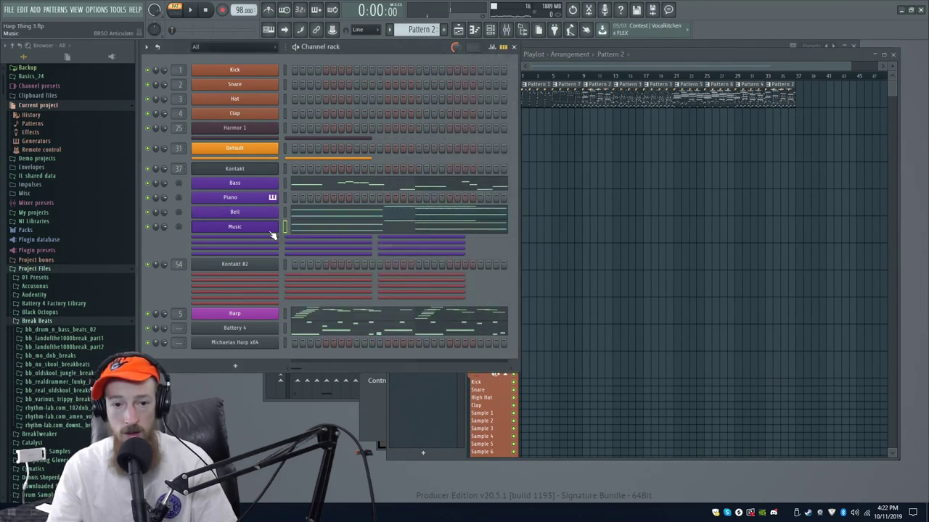
Transpose all Bell and Music notes in Pattern 2 down one octave and play the pattern.
{"action": "left_click", "coordinate": [333, 216]}
{"action": "key", "text": "ctrl+a"}
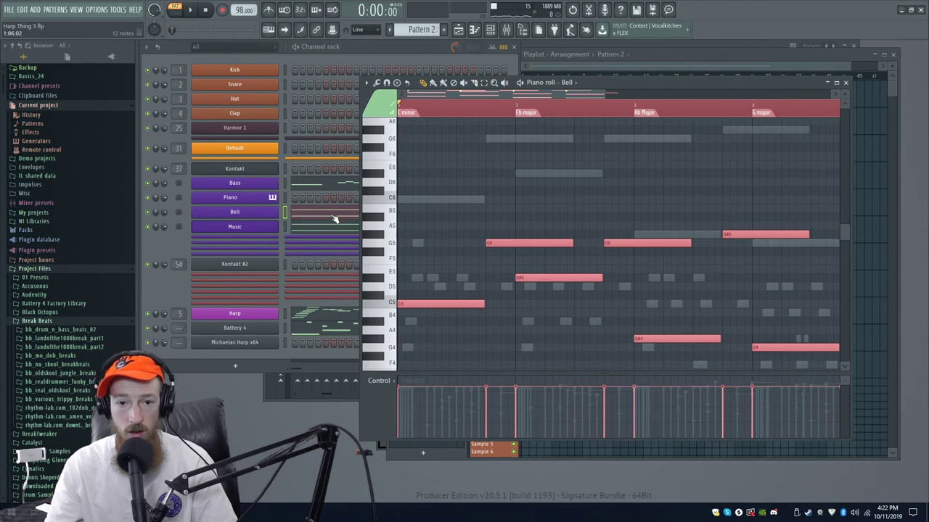
{"action": "left_click", "coordinate": [328, 231]}
{"action": "key", "text": "ctrl+a"}
{"action": "key", "text": "space"}
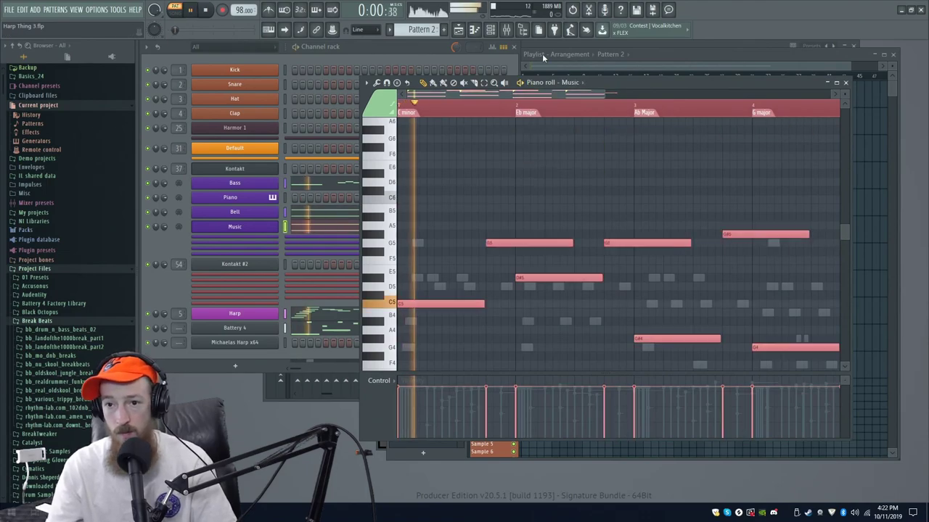
In the Playlist, add a Pattern 1 clip at bar 37, after the last Pattern 2 clip.
{"action": "left_click", "coordinate": [755, 67]}
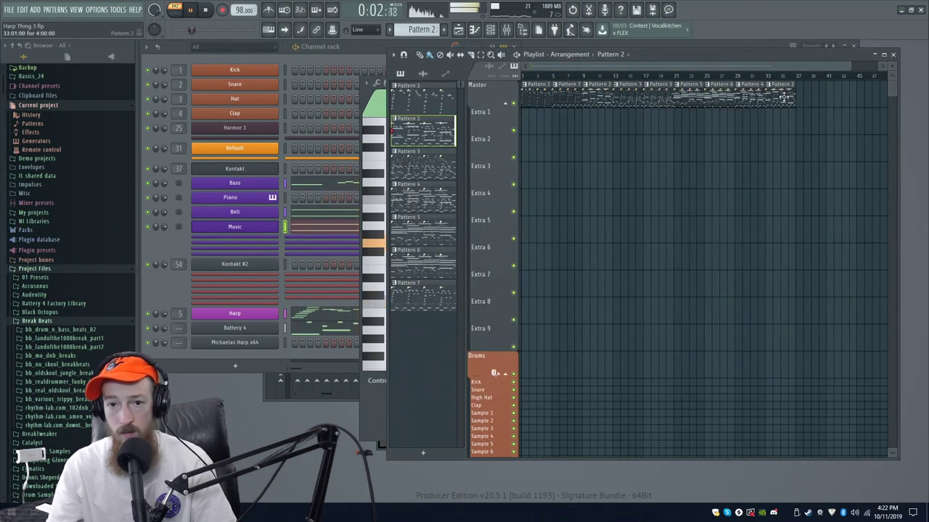
{"action": "scroll", "coordinate": [563, 109], "scroll_direction": "down", "scroll_amount": 2}
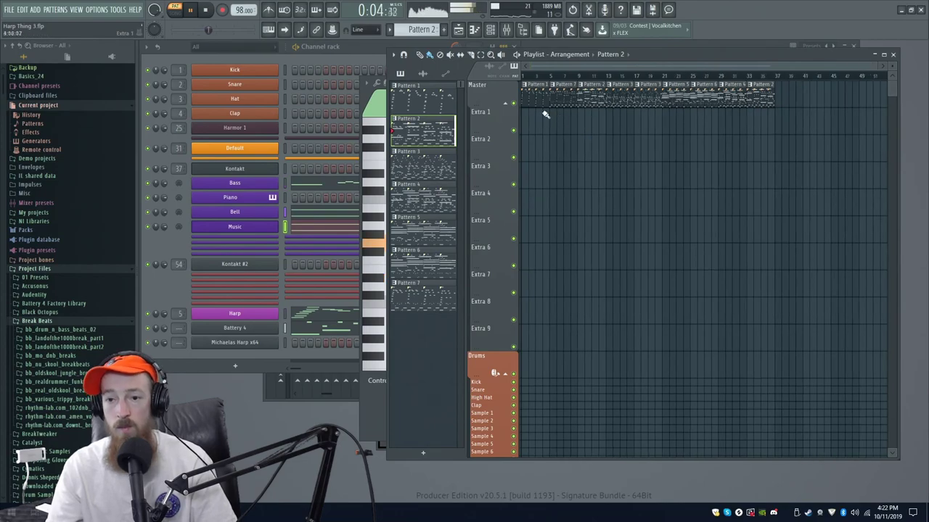
{"action": "left_click_drag", "start_coordinate": [803, 100], "coordinate": [784, 101]}
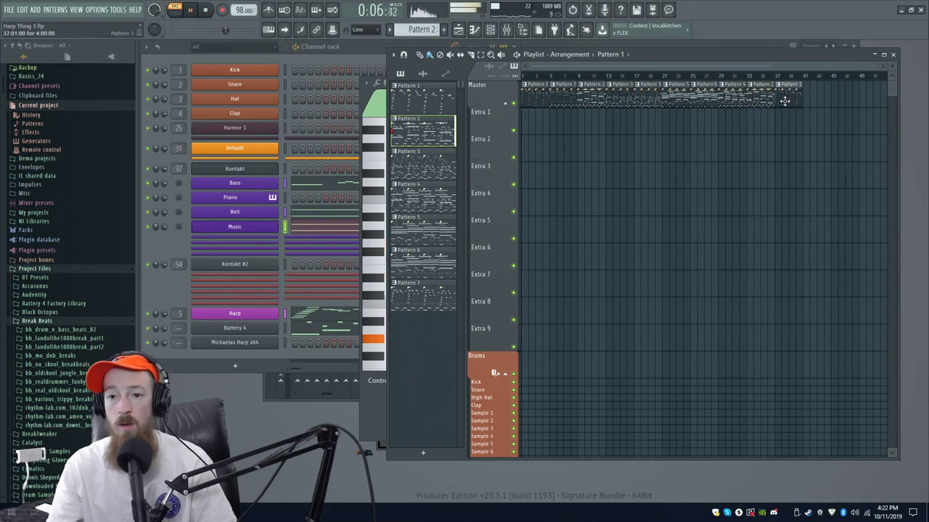
Play the song across the transition from the Pattern 2 clip into the Pattern 1 clip at bar 37.
{"action": "scroll", "coordinate": [761, 90], "scroll_direction": "up", "scroll_amount": 2}
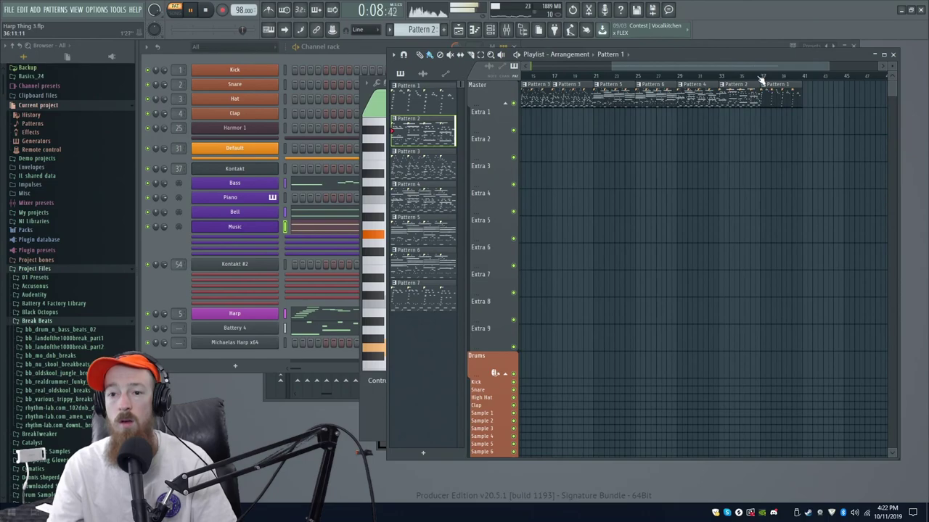
{"action": "left_click", "coordinate": [763, 77]}
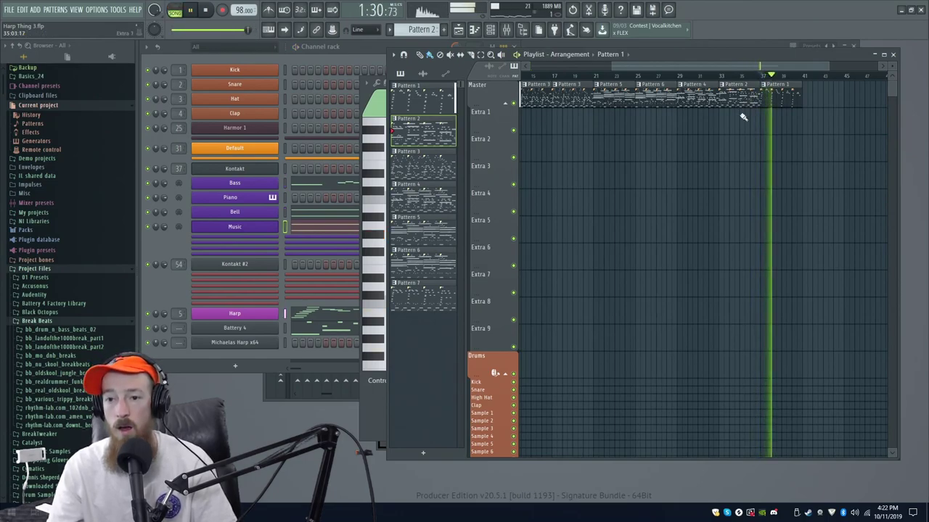
{"action": "key", "text": "space"}
{"action": "scroll", "coordinate": [773, 94], "scroll_direction": "up", "scroll_amount": 2}
{"action": "scroll", "coordinate": [773, 95], "scroll_direction": "up", "scroll_amount": 1}
{"action": "key", "text": "space"}
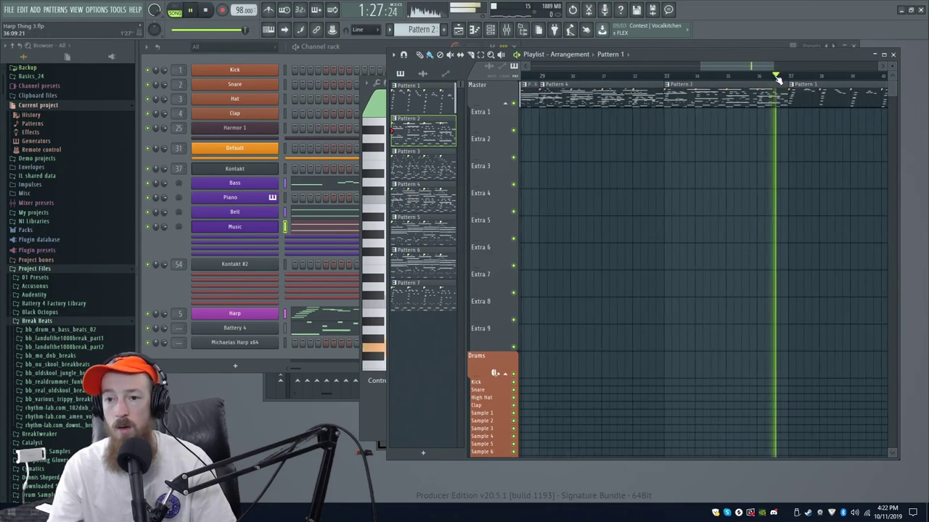
{"action": "key", "text": "space"}
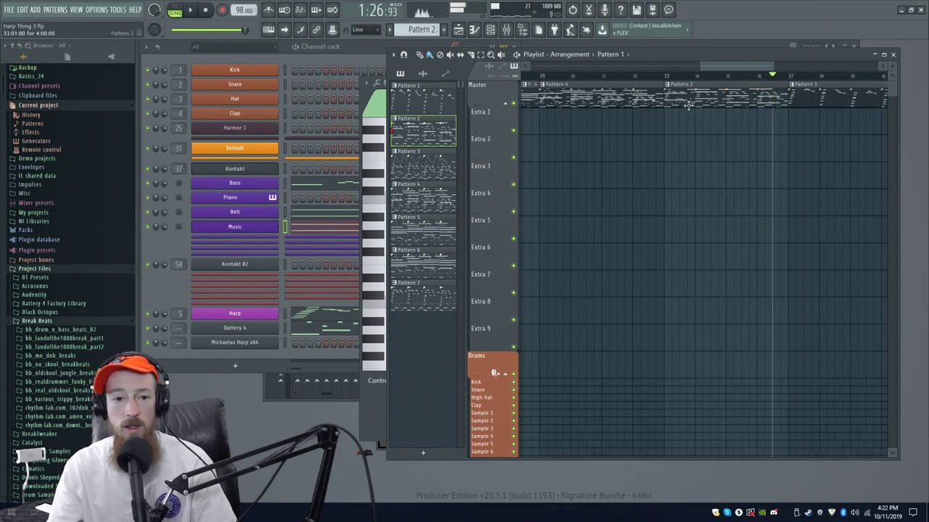
Open Pattern 1, paste the copied notes into its Bell channel and open them in the Piano roll.
{"action": "left_click", "coordinate": [838, 98]}
{"action": "left_click", "coordinate": [166, 251]}
{"action": "right_click", "coordinate": [277, 209]}
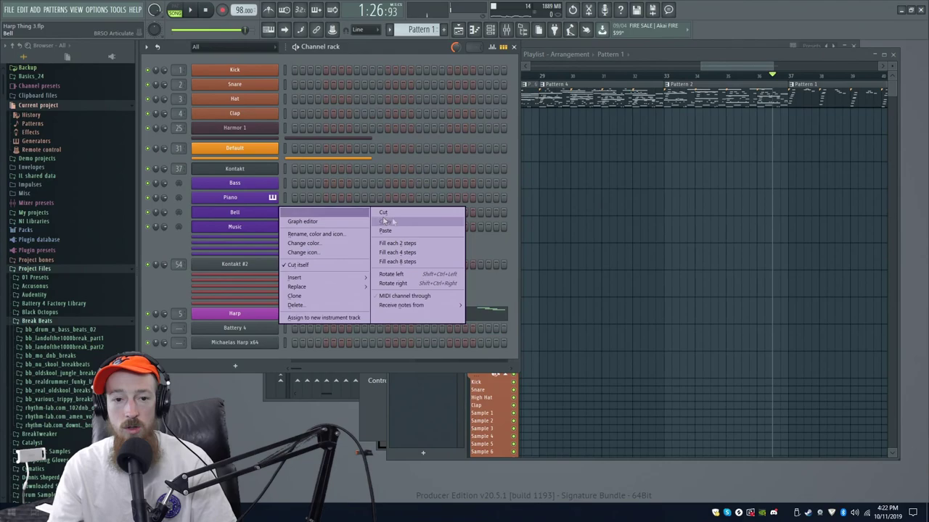
{"action": "left_click", "coordinate": [410, 231]}
{"action": "left_click", "coordinate": [342, 217]}
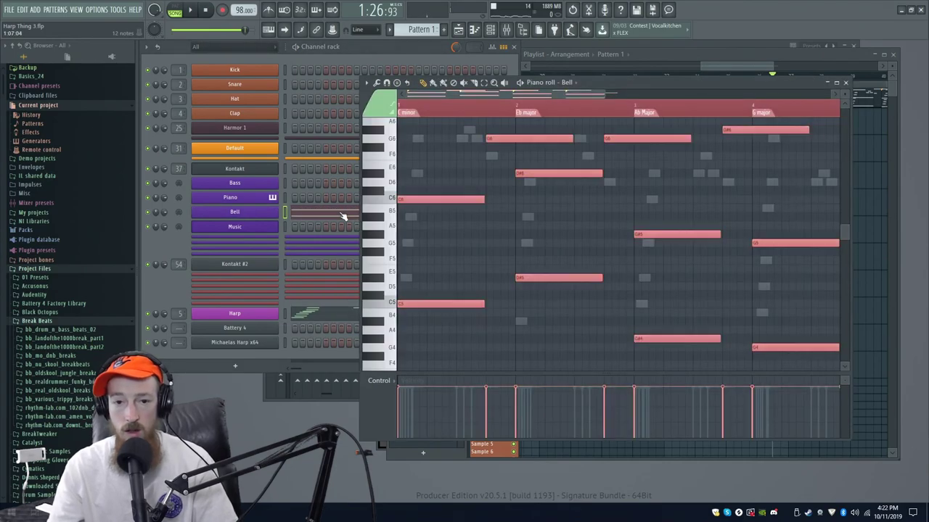
Delete all Bell notes except bar 1's C5 and C6 in Pattern 1, and transpose that pair down one octave.
{"action": "scroll", "coordinate": [481, 229], "scroll_direction": "down", "scroll_amount": 3}
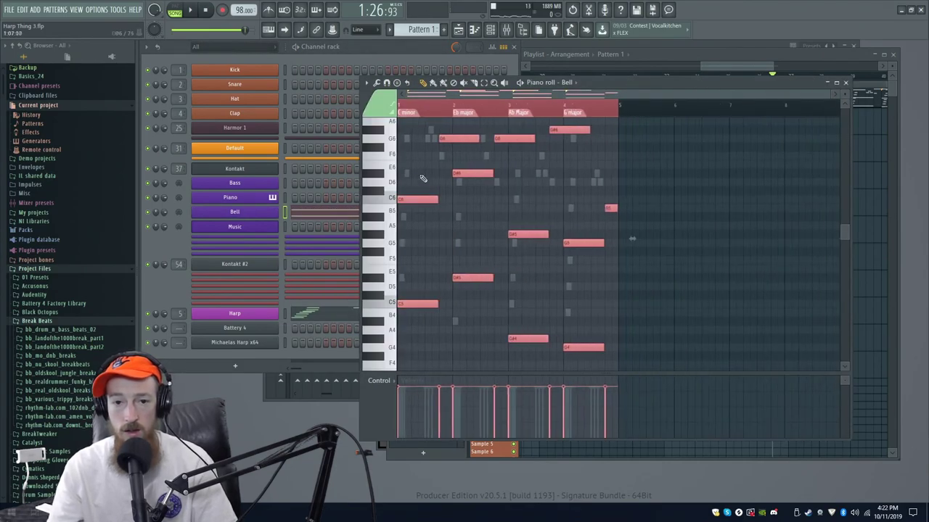
{"action": "left_click_drag", "start_coordinate": [412, 179], "coordinate": [415, 345]}
{"action": "left_click_drag", "start_coordinate": [454, 117], "coordinate": [632, 120]}
{"action": "key", "text": "Delete"}
{"action": "left_click_drag", "start_coordinate": [428, 170], "coordinate": [404, 361]}
Copy Pattern 1's Bell notes and paste them into its Music channel.
{"action": "right_click", "coordinate": [247, 213]}
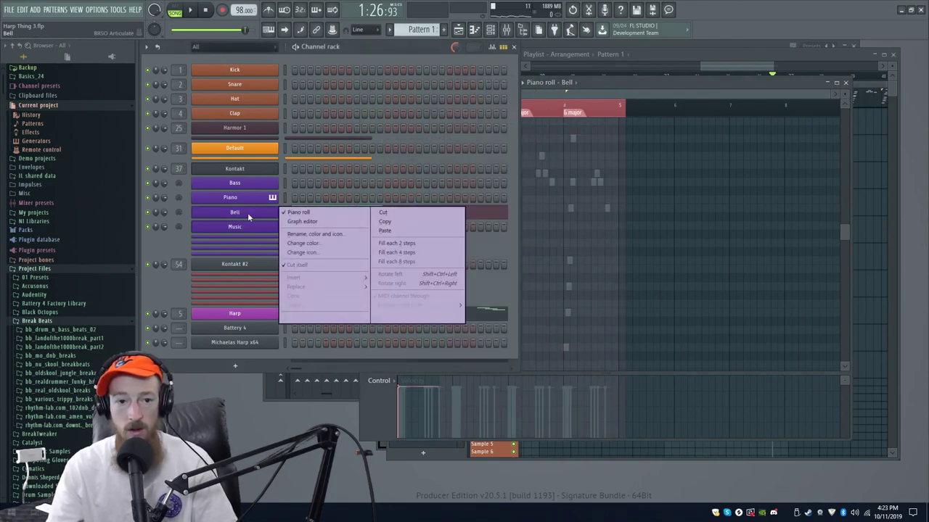
{"action": "left_click", "coordinate": [384, 221]}
{"action": "right_click", "coordinate": [251, 226]}
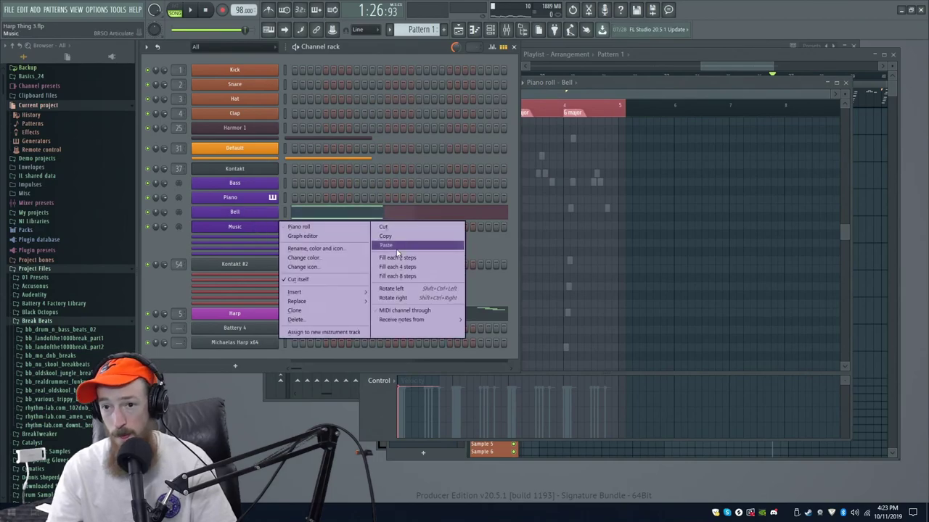
{"action": "left_click", "coordinate": [392, 246]}
Play the song from the end of bar 36 to hear the Pattern 1 clip with its Bell and Music notes.
{"action": "key", "text": "space"}
{"action": "left_click", "coordinate": [766, 57]}
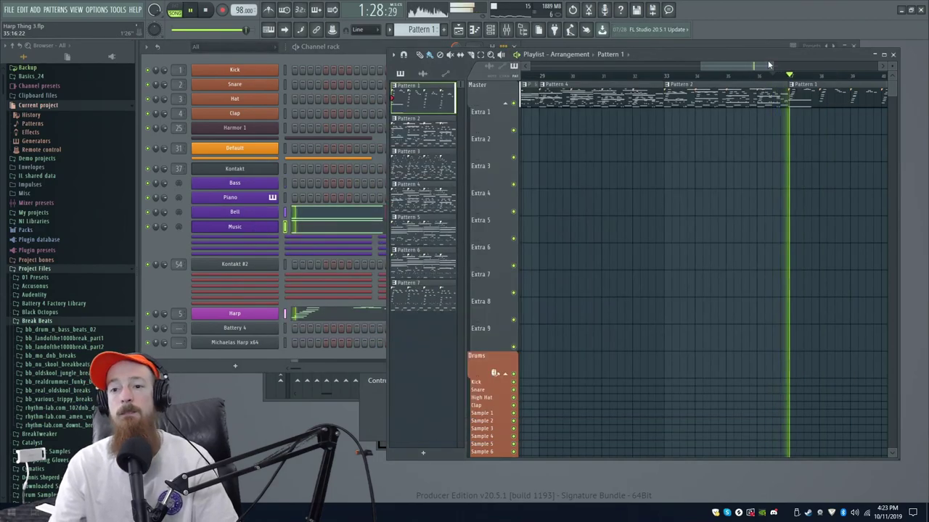
{"action": "scroll", "coordinate": [804, 174], "scroll_direction": "down", "scroll_amount": 3}
{"action": "left_click_drag", "start_coordinate": [795, 116], "coordinate": [675, 127]}
{"action": "scroll", "coordinate": [674, 124], "scroll_direction": "down", "scroll_amount": 2}
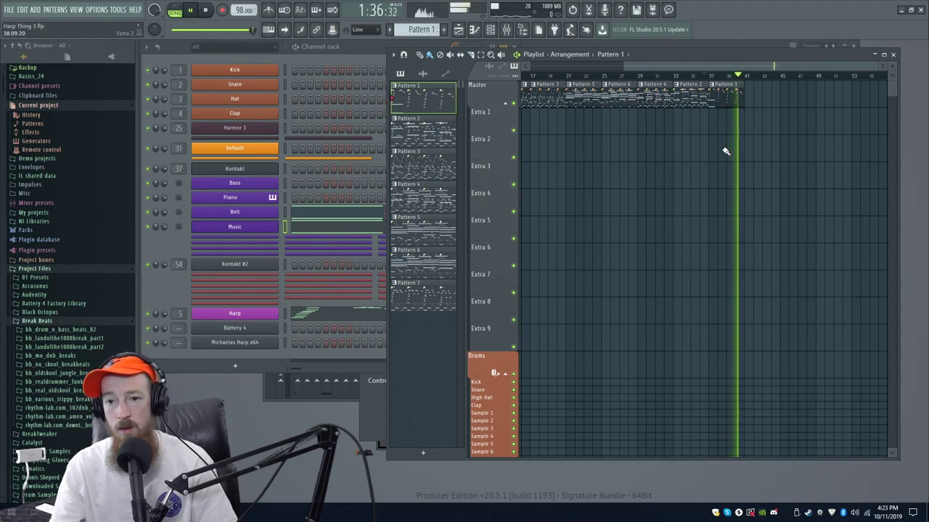
{"action": "key", "text": "space"}
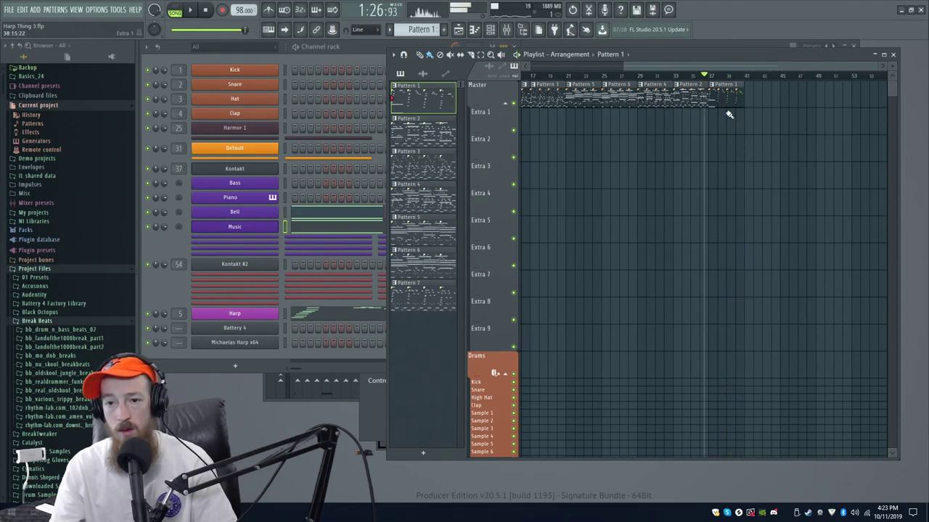
Add another Pattern 1 clip at bar 41, make it unique and open it for editing.
{"action": "scroll", "coordinate": [718, 116], "scroll_direction": "up", "scroll_amount": 3}
{"action": "left_click", "coordinate": [698, 97]}
{"action": "left_click", "coordinate": [841, 86]}
{"action": "left_click", "coordinate": [831, 84]}
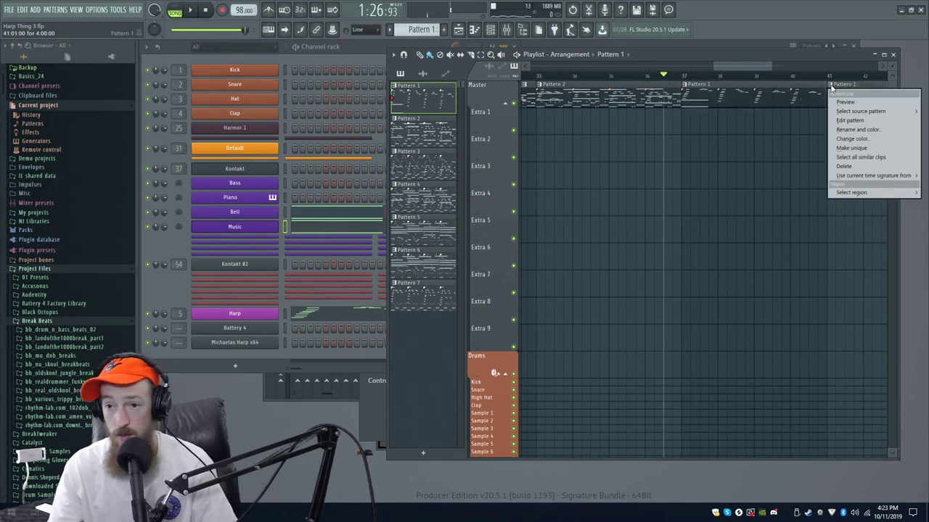
{"action": "left_click", "coordinate": [860, 148]}
{"action": "double_click", "coordinate": [862, 98]}
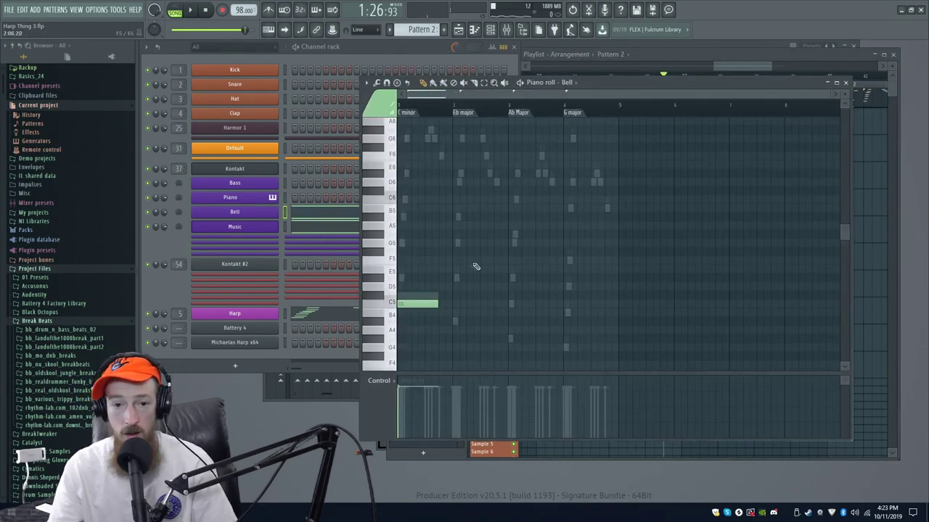
Delete all notes from the Bell and Music channels of the unique pattern at bar 41.
{"action": "scroll", "coordinate": [436, 251], "scroll_direction": "up", "scroll_amount": 3}
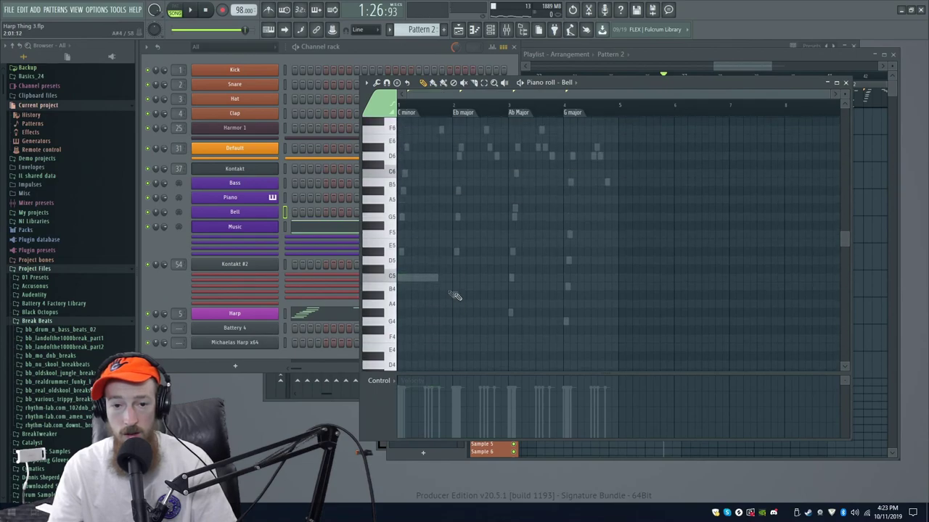
{"action": "right_click", "coordinate": [423, 276]}
{"action": "scroll", "coordinate": [423, 279], "scroll_direction": "down", "scroll_amount": 3}
{"action": "left_click", "coordinate": [424, 303]}
{"action": "right_click", "coordinate": [424, 303]}
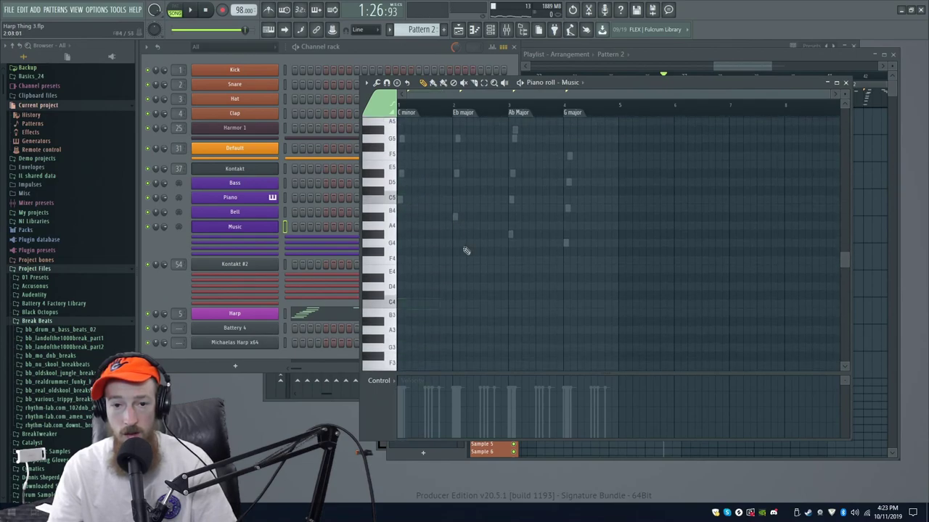
{"action": "scroll", "coordinate": [463, 251], "scroll_direction": "up", "scroll_amount": 4}
{"action": "right_click", "coordinate": [408, 173]}
{"action": "right_click", "coordinate": [407, 173]}
{"action": "scroll", "coordinate": [431, 187], "scroll_direction": "up", "scroll_amount": 3}
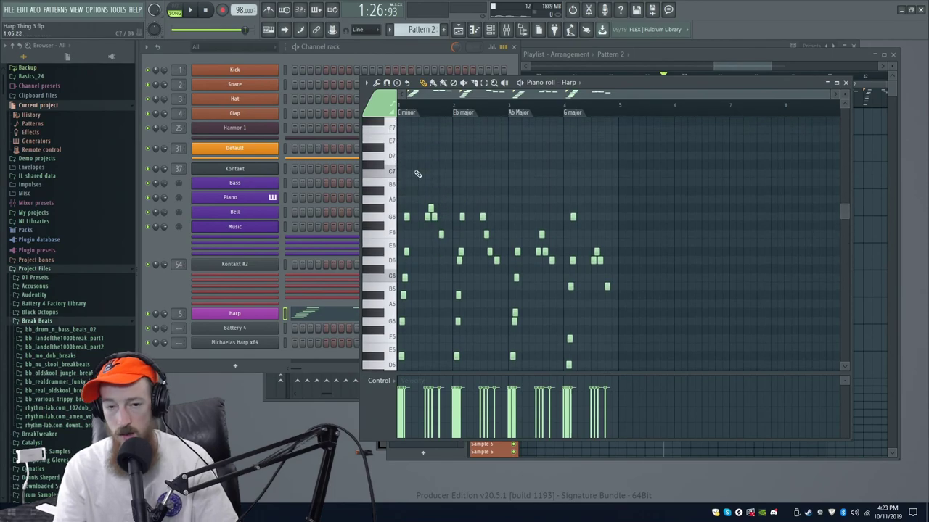
Delete all Harp notes after the opening C minor arpeggio in the unique pattern.
{"action": "left_click_drag", "start_coordinate": [418, 174], "coordinate": [801, 438]}
{"action": "key", "text": "Delete"}
{"action": "scroll", "coordinate": [450, 280], "scroll_direction": "up", "scroll_amount": 4, "text": "ctrl"}
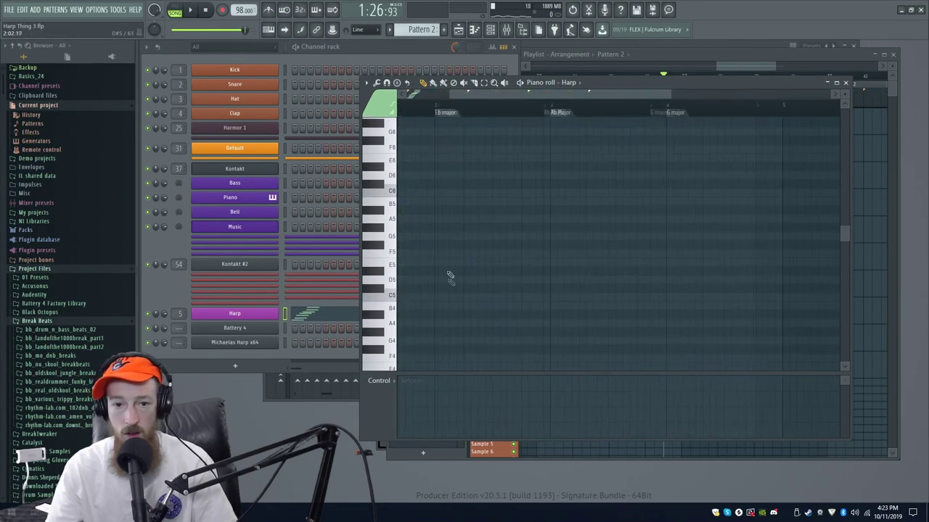
Stretch the Harp's opening arpeggio across nearly all of bar 1 and play the song.
{"action": "scroll", "coordinate": [424, 259], "scroll_direction": "up", "scroll_amount": 1}
{"action": "left_click_drag", "start_coordinate": [393, 142], "coordinate": [395, 378]}
{"action": "left_click_drag", "start_coordinate": [438, 222], "coordinate": [522, 222]}
{"action": "key", "text": "space"}
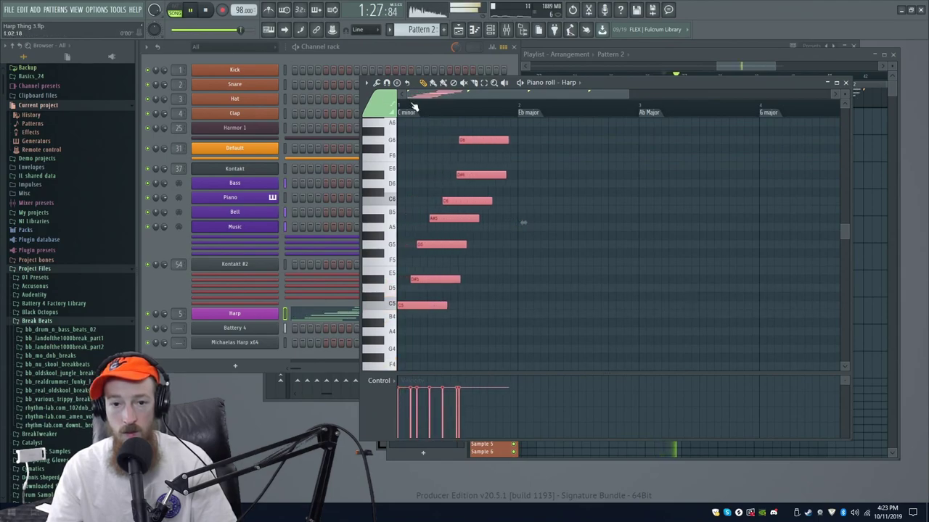
Stop playback and space the Harp arpeggio notes evenly, about two sixteenth steps apart, across bar 1.
{"action": "left_click", "coordinate": [414, 106]}
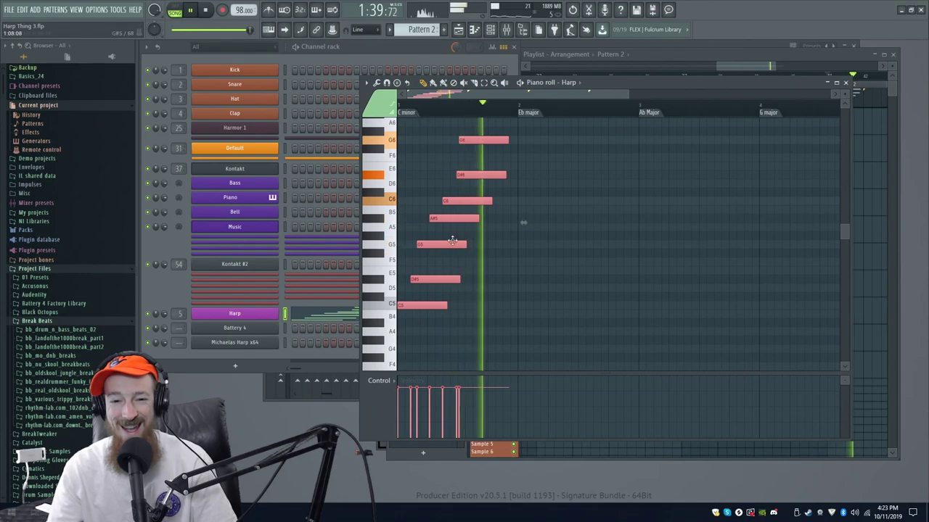
{"action": "key", "text": "space"}
{"action": "scroll", "coordinate": [415, 195], "scroll_direction": "up", "scroll_amount": 2}
{"action": "left_click", "coordinate": [414, 195], "text": "ctrl"}
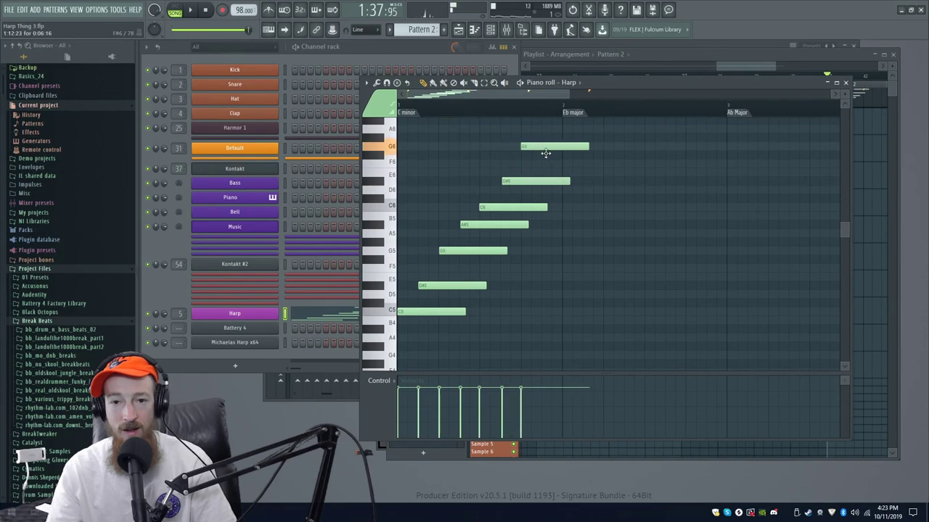
Add a C7 Harp note at the end of the rising arpeggio in bar 1 and play the song.
{"action": "scroll", "coordinate": [549, 156], "scroll_direction": "up", "scroll_amount": 3}
{"action": "left_click_drag", "start_coordinate": [545, 190], "coordinate": [545, 177]}
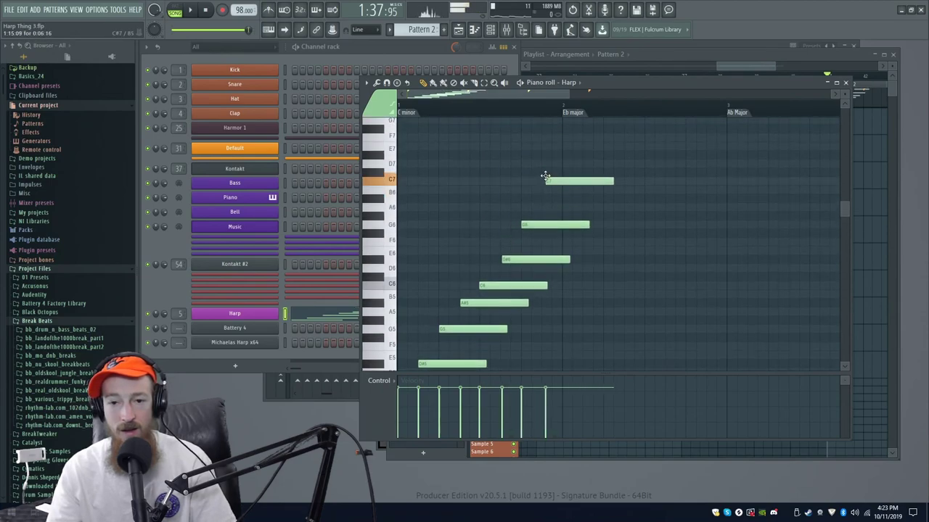
{"action": "key", "text": "space"}
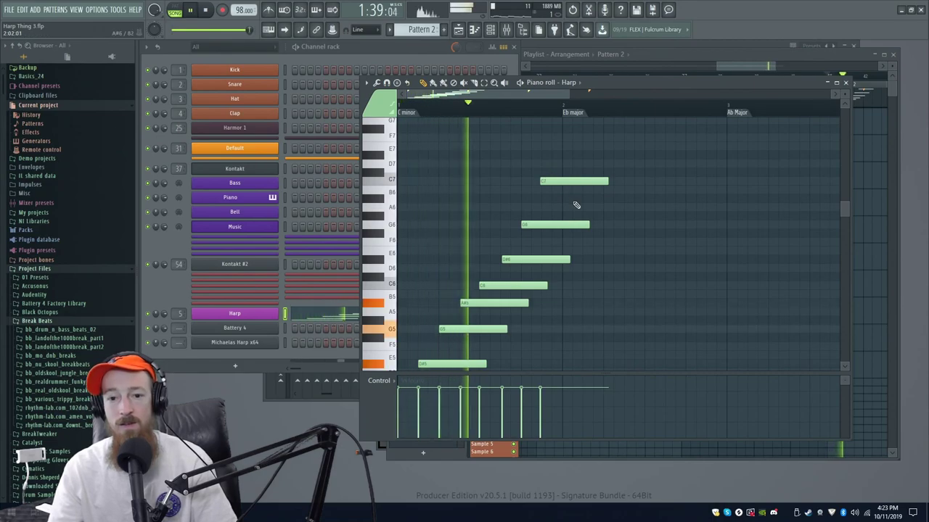
{"action": "scroll", "coordinate": [576, 206], "scroll_direction": "down", "scroll_amount": 2}
{"action": "scroll", "coordinate": [560, 147], "scroll_direction": "up", "scroll_amount": 2, "text": "ctrl"}
{"action": "key", "text": "space"}
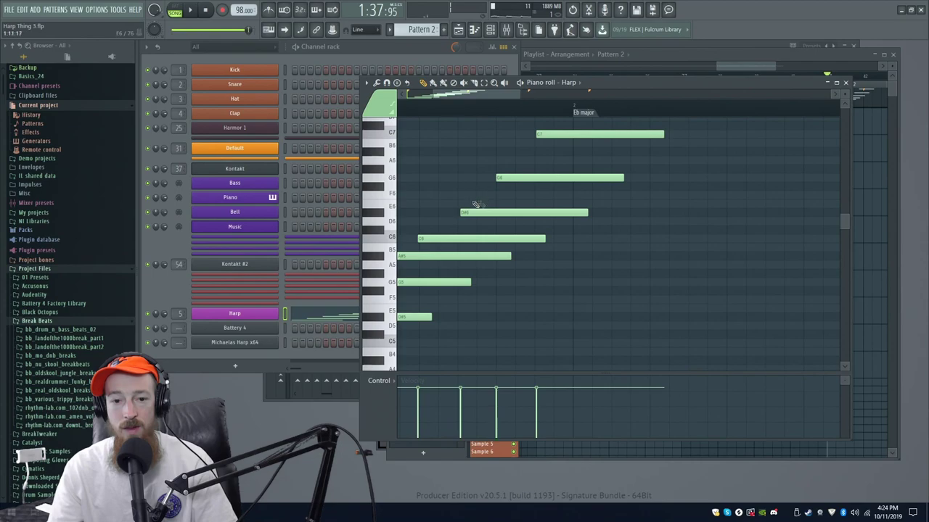
Tighten the Harp arpeggio so its notes from D#5 up to C7 start about one sixteenth step apart, and preview it.
{"action": "scroll", "coordinate": [475, 205], "scroll_direction": "down", "scroll_amount": 3, "text": "ctrl"}
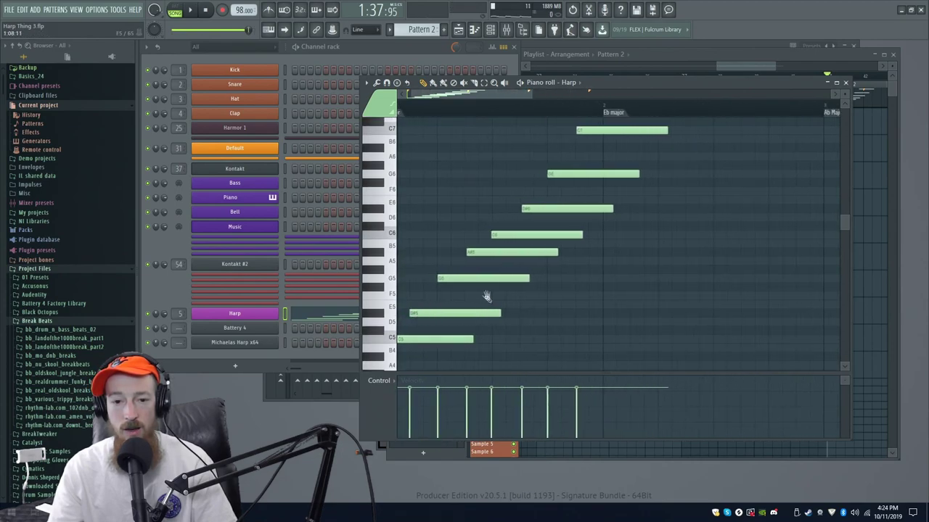
{"action": "left_click_drag", "start_coordinate": [486, 298], "coordinate": [605, 293]}
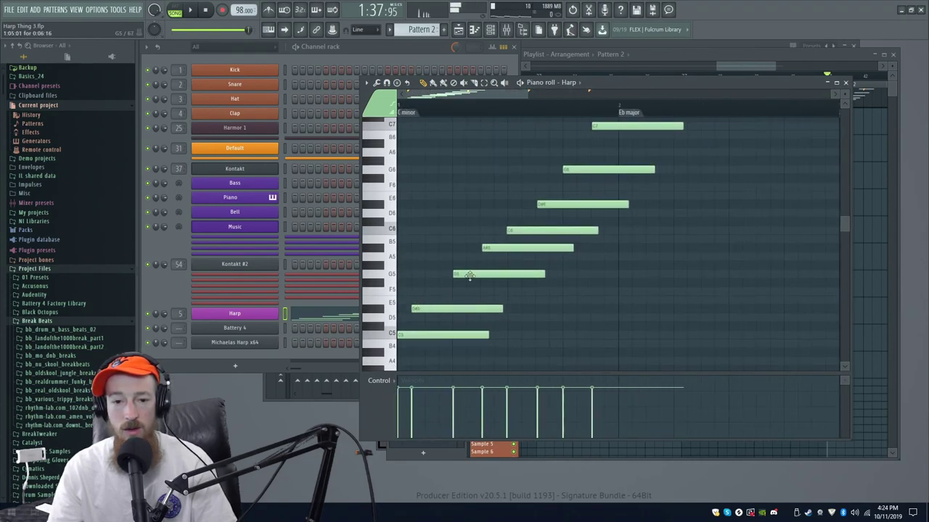
{"action": "left_click_drag", "start_coordinate": [497, 248], "coordinate": [456, 249]}
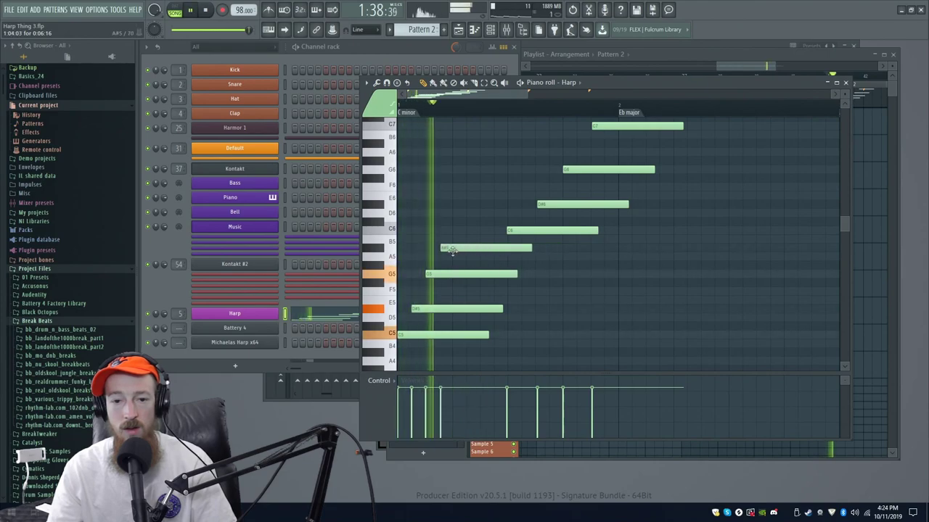
{"action": "left_click_drag", "start_coordinate": [510, 231], "coordinate": [468, 232]}
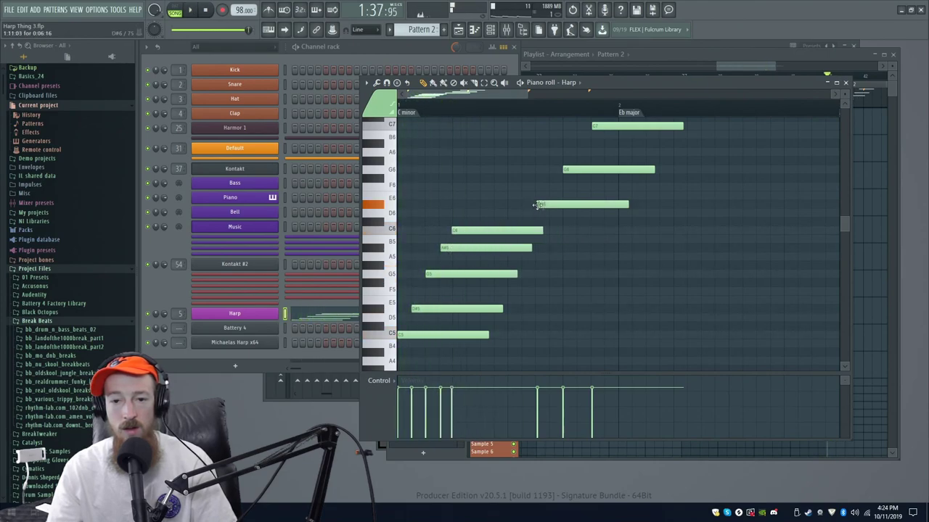
{"action": "left_click_drag", "start_coordinate": [542, 206], "coordinate": [470, 205]}
{"action": "left_click_drag", "start_coordinate": [596, 169], "coordinate": [524, 169]}
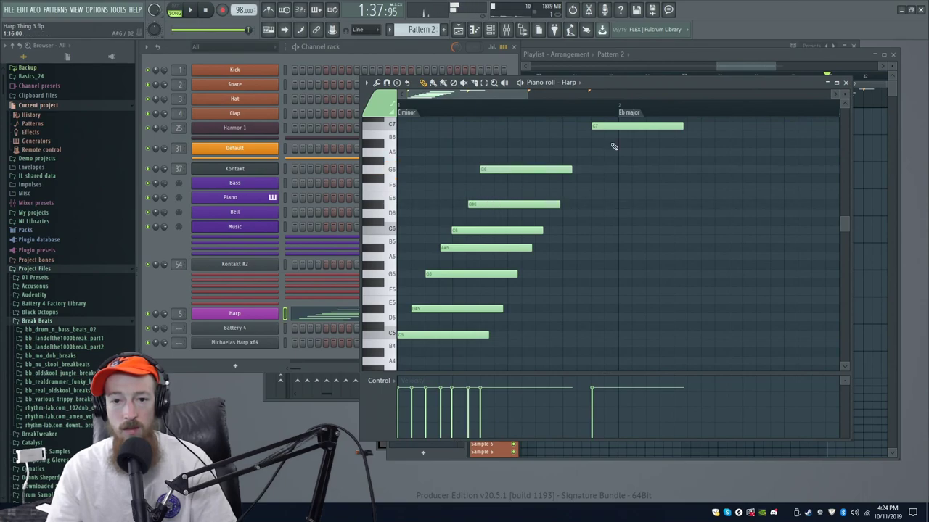
{"action": "left_click_drag", "start_coordinate": [584, 125], "coordinate": [513, 125]}
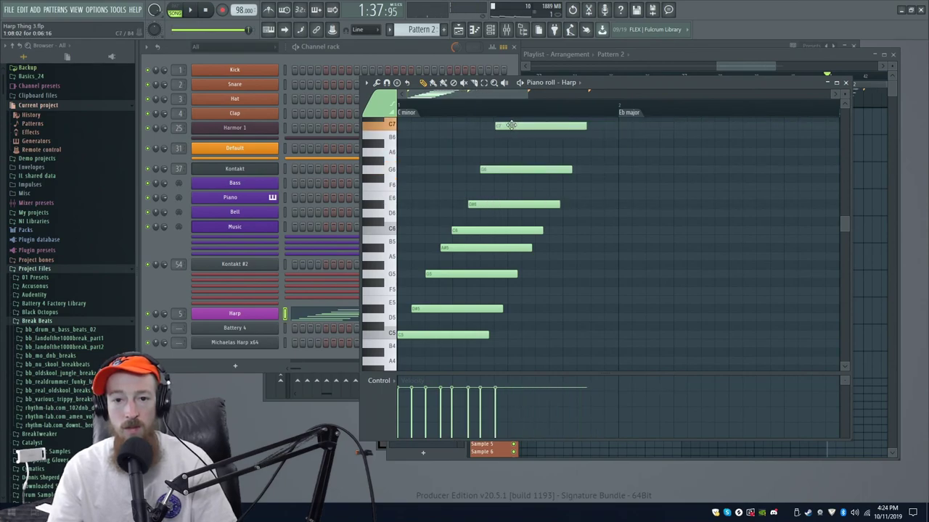
{"action": "key", "text": "space"}
{"action": "key", "text": "space"}
{"action": "scroll", "coordinate": [420, 323], "scroll_direction": "up", "scroll_amount": 2}
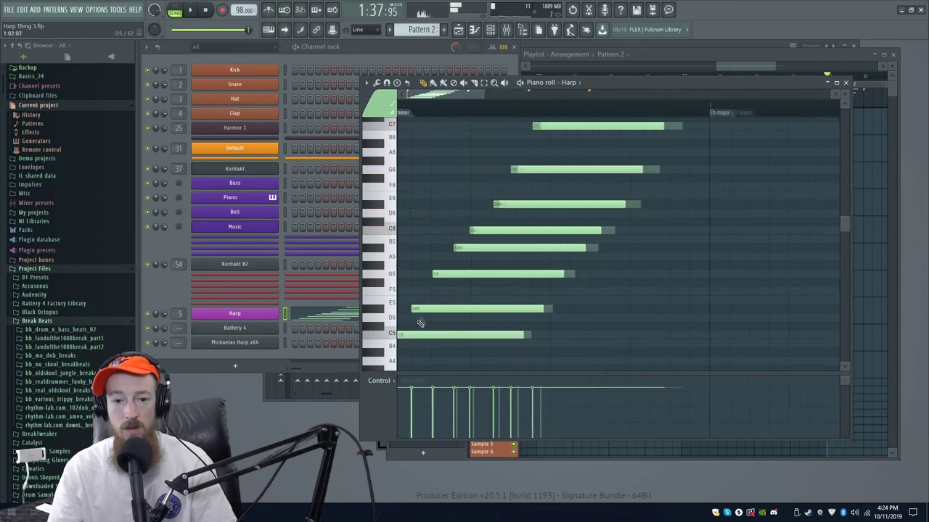
{"action": "scroll", "coordinate": [420, 322], "scroll_direction": "up", "scroll_amount": 1}
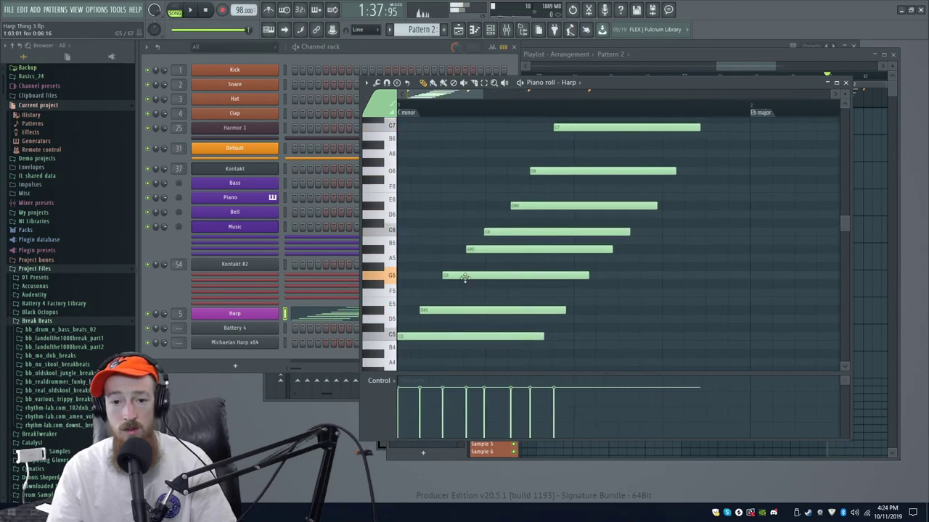
{"action": "left_click", "coordinate": [507, 226]}
{"action": "right_click", "coordinate": [510, 224]}
{"action": "left_click", "coordinate": [486, 239]}
{"action": "right_click", "coordinate": [496, 242]}
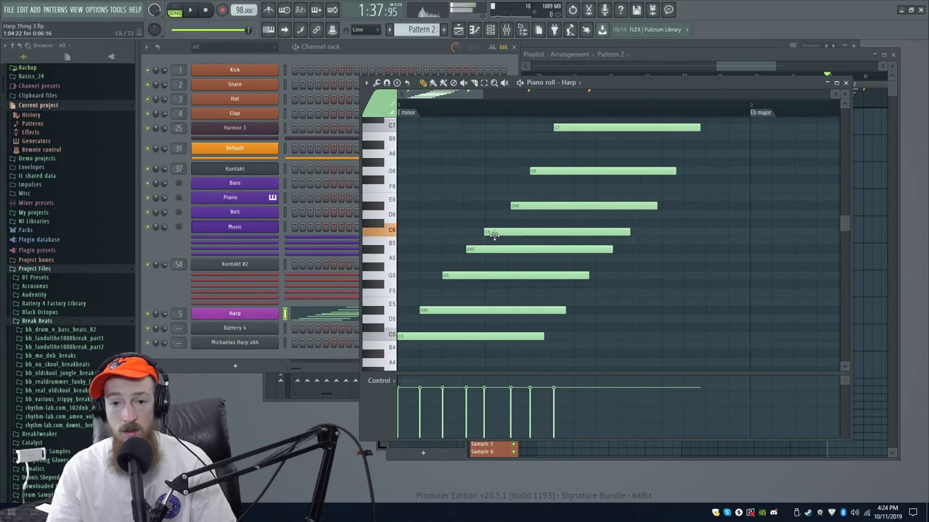
Lower the arpeggio's top note to B6, add a C7 about one step after it, and play the song.
{"action": "mouse_move", "coordinate": [557, 138]}
{"action": "left_mouse_down"}
{"action": "mouse_move", "coordinate": [555, 147]}
{"action": "mouse_move", "coordinate": [568, 134]}
{"action": "left_mouse_up"}
{"action": "left_click", "coordinate": [577, 127]}
{"action": "key", "text": "space"}
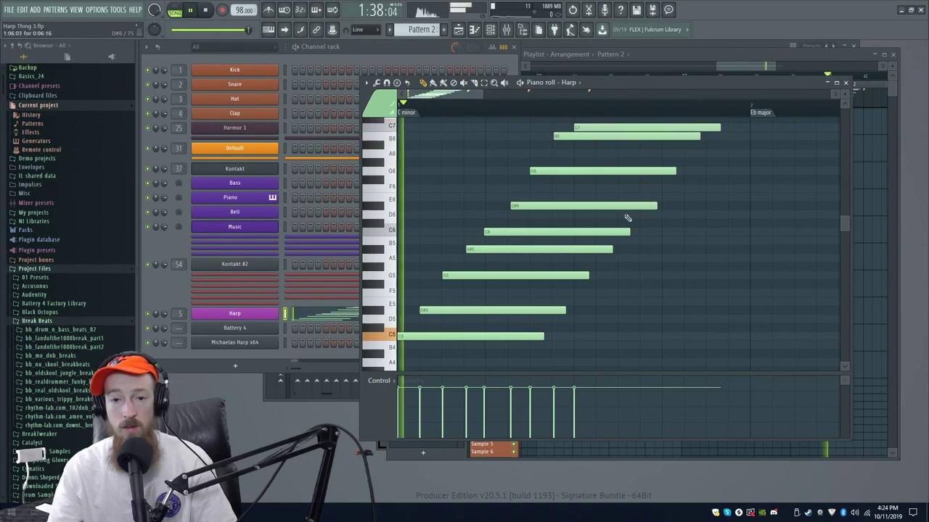
{"action": "scroll", "coordinate": [553, 269], "scroll_direction": "down", "scroll_amount": 1}
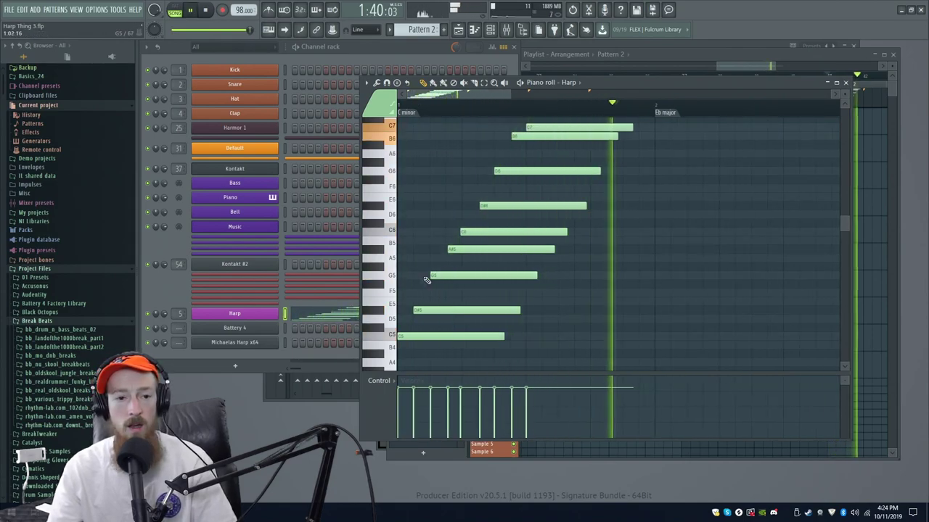
{"action": "key", "text": "space"}
Try adjusting the Harp channel's swing in its miscellaneous settings while the song plays.
{"action": "key", "text": "F7"}
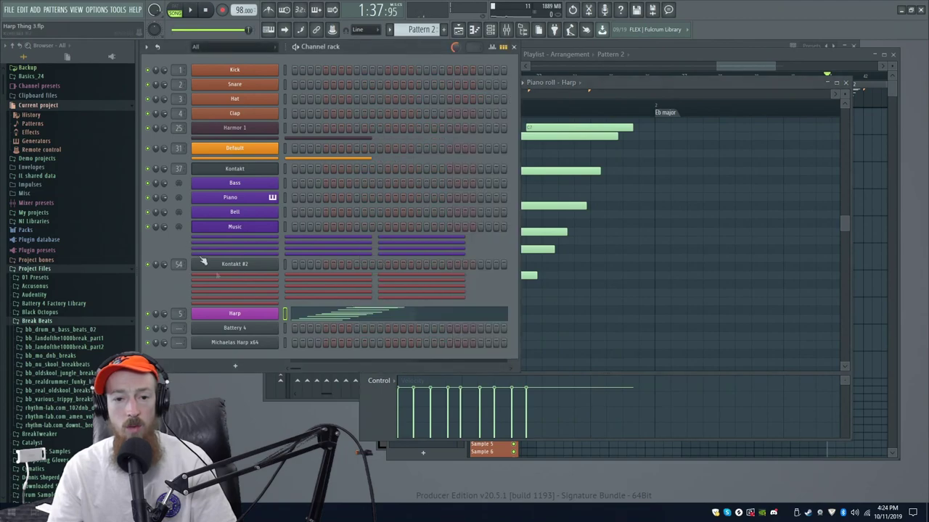
{"action": "left_click", "coordinate": [258, 319]}
{"action": "left_click", "coordinate": [345, 100]}
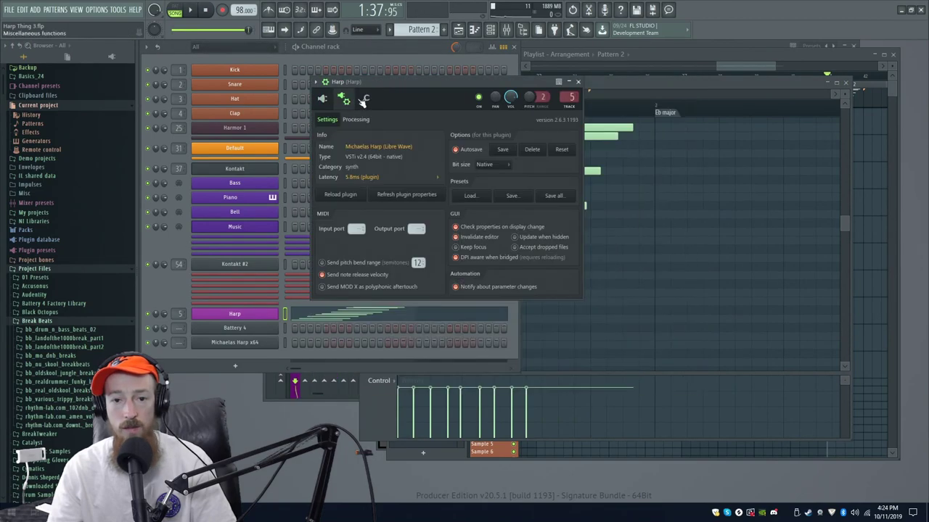
{"action": "left_click", "coordinate": [363, 101]}
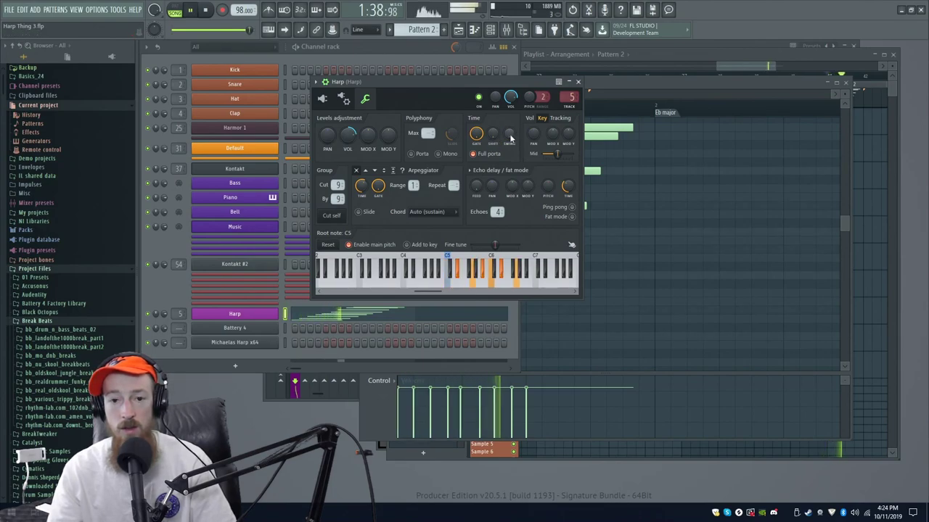
{"action": "left_click_drag", "start_coordinate": [514, 136], "coordinate": [514, 129]}
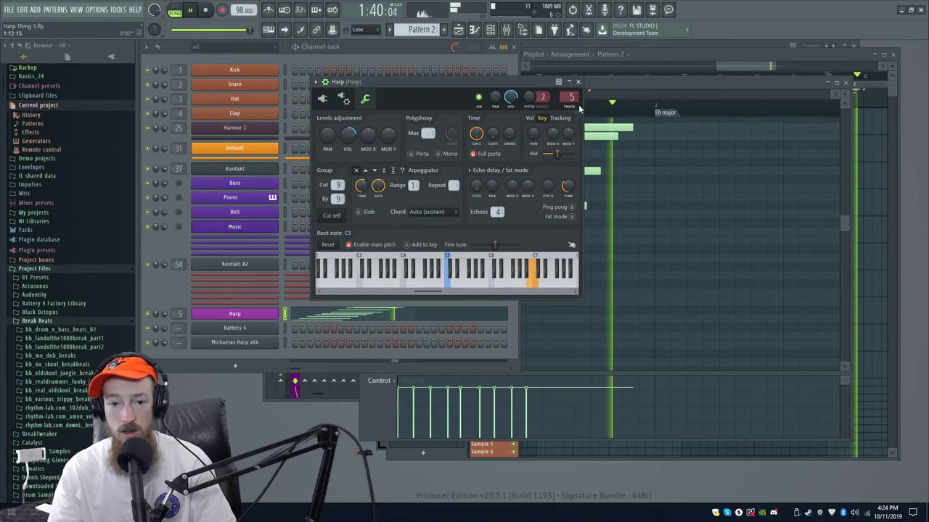
{"action": "key", "text": "space"}
Nudge the Harp arpeggio notes from G5 upward so each starts close to its own sixteenth step, and play it back.
{"action": "left_click", "coordinate": [621, 81]}
{"action": "scroll", "coordinate": [443, 261], "scroll_direction": "up", "scroll_amount": 5}
{"action": "left_click_drag", "start_coordinate": [443, 261], "coordinate": [665, 237]}
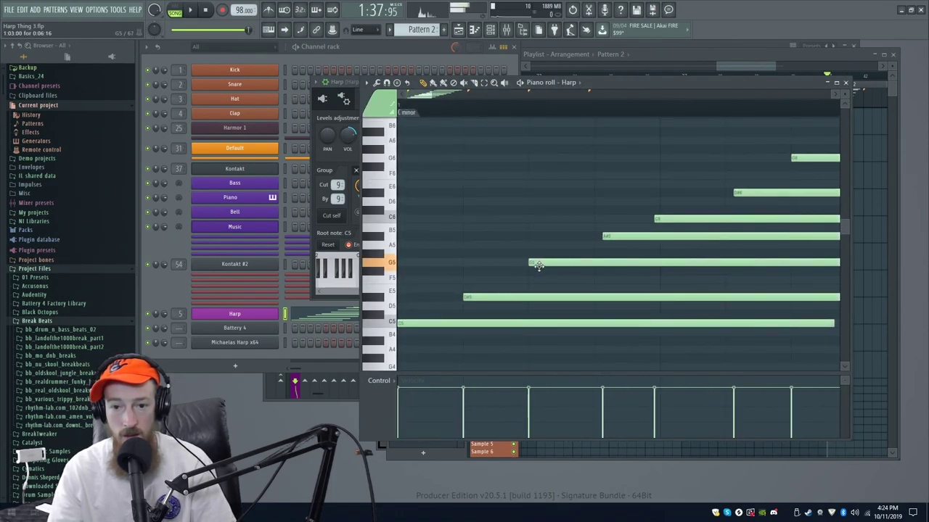
{"action": "key", "text": "space"}
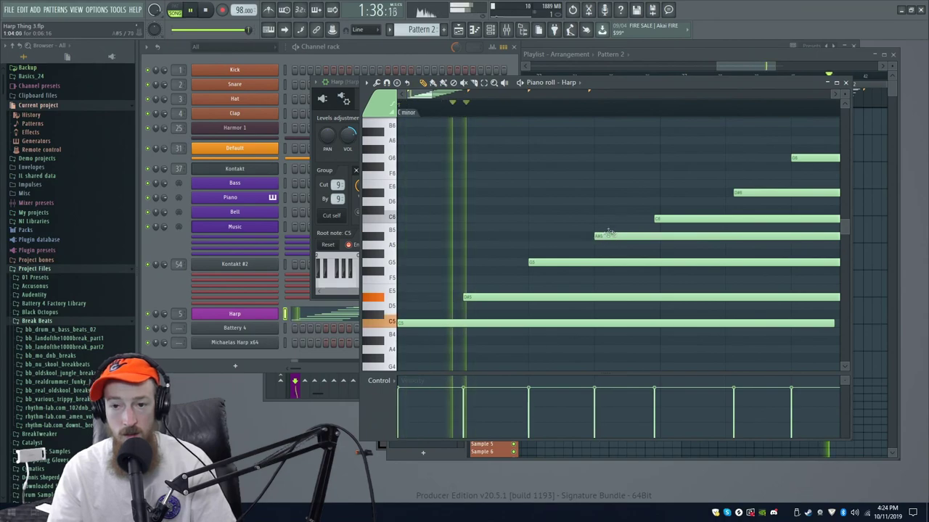
{"action": "key", "text": "space"}
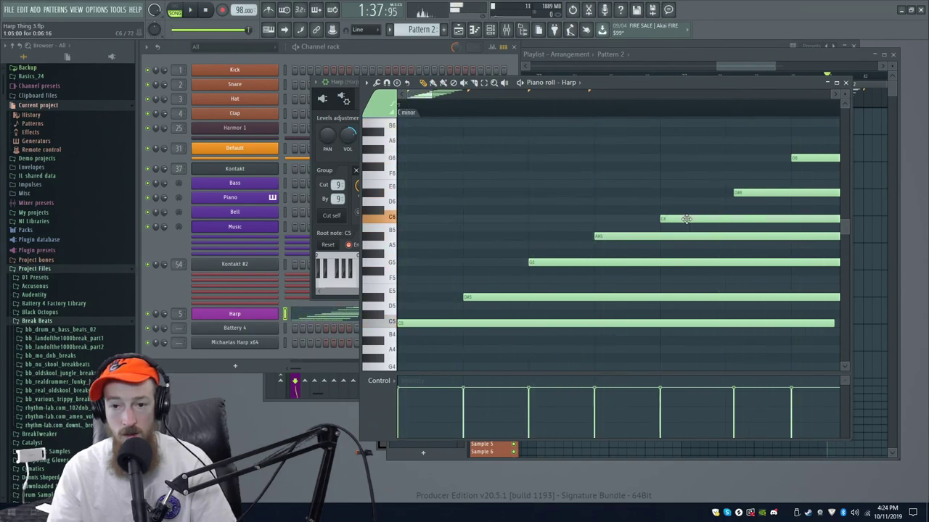
{"action": "left_click_drag", "start_coordinate": [756, 192], "coordinate": [634, 202]}
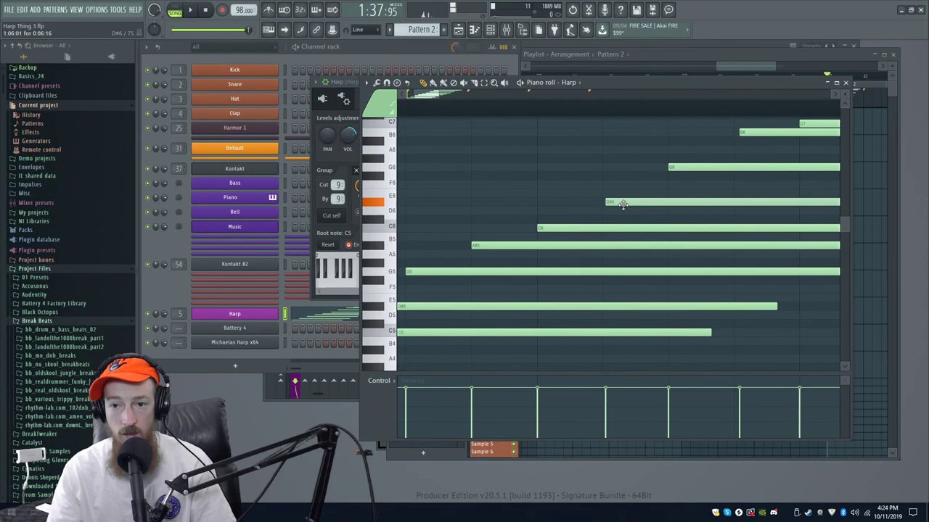
{"action": "scroll", "coordinate": [690, 171], "scroll_direction": "up", "scroll_amount": 3}
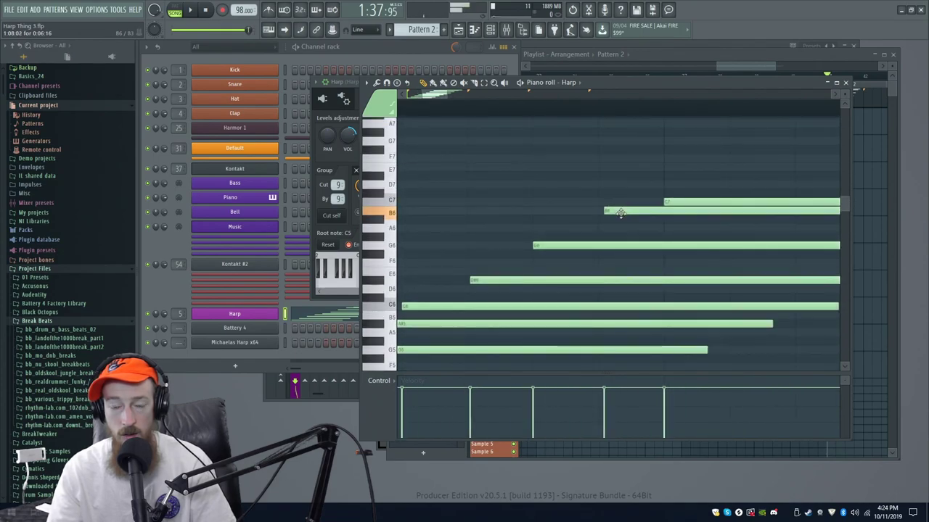
{"action": "scroll", "coordinate": [618, 214], "scroll_direction": "down", "scroll_amount": 3}
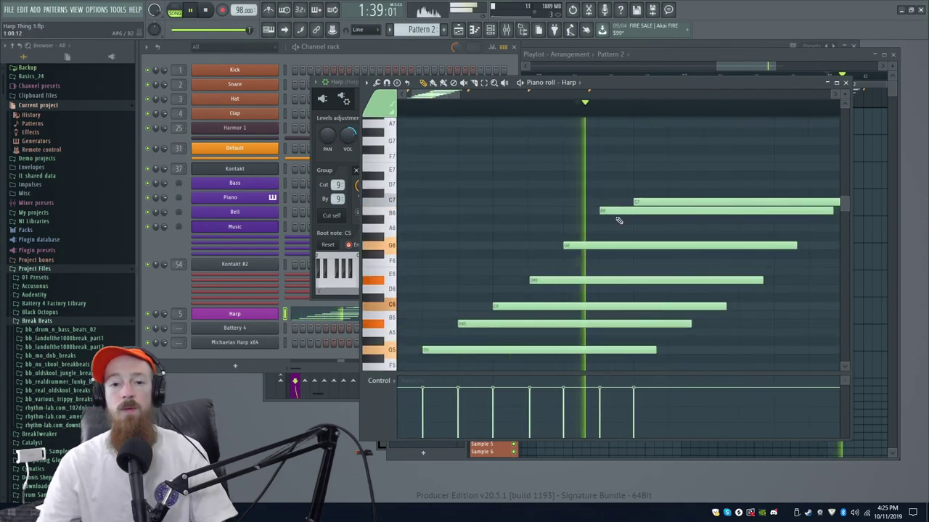
{"action": "key", "text": "space"}
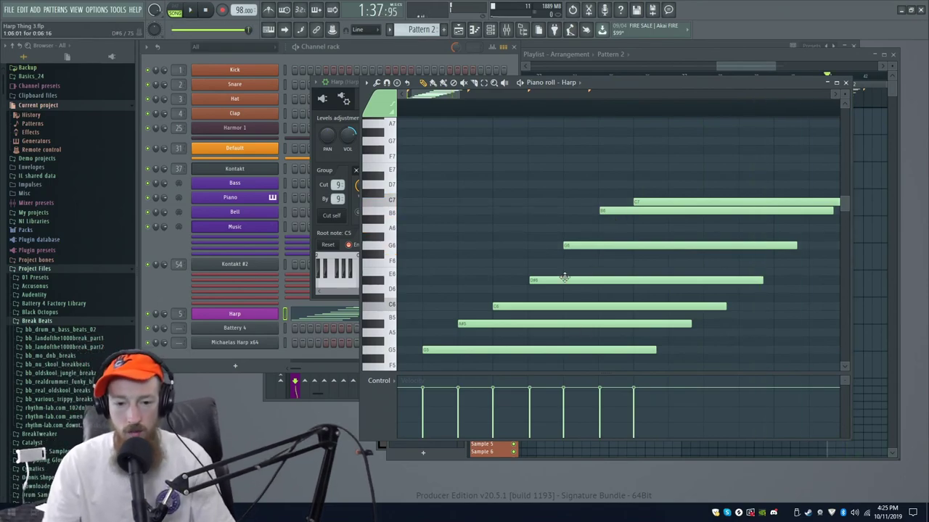
Lower the Harp arpeggio's velocities, shape them into a gradual rise from C5 to C7, and play the song.
{"action": "scroll", "coordinate": [544, 229], "scroll_direction": "down", "scroll_amount": 3}
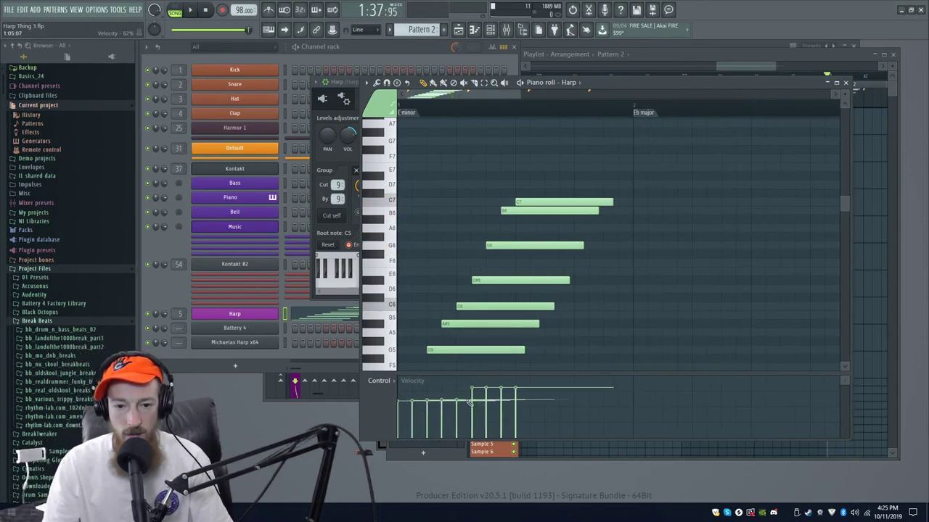
{"action": "key", "text": "space"}
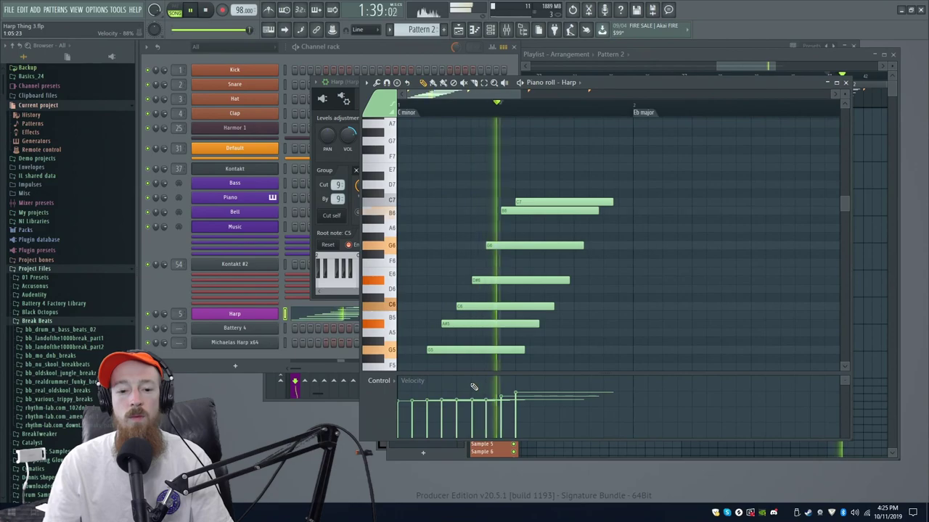
{"action": "key", "text": "space"}
{"action": "left_click_drag", "start_coordinate": [398, 419], "coordinate": [514, 400]}
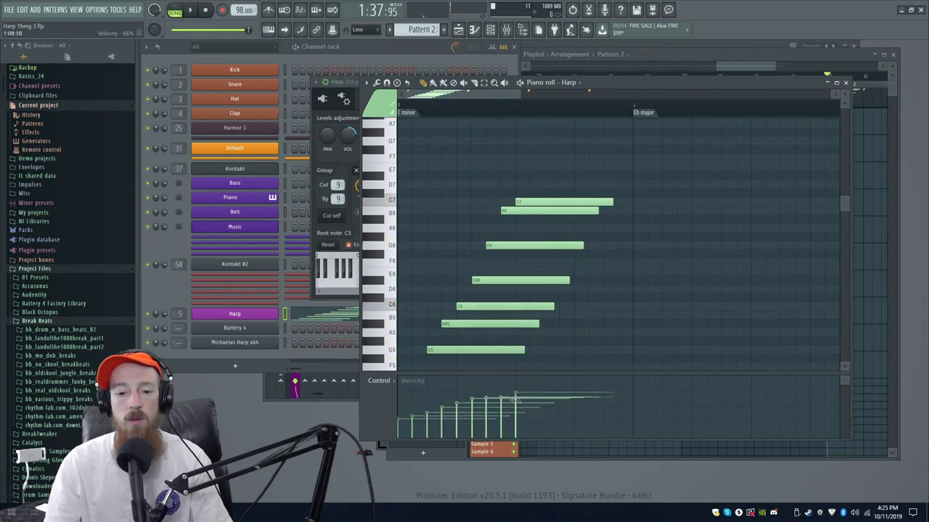
{"action": "left_click_drag", "start_coordinate": [465, 415], "coordinate": [522, 404]}
{"action": "key", "text": "space"}
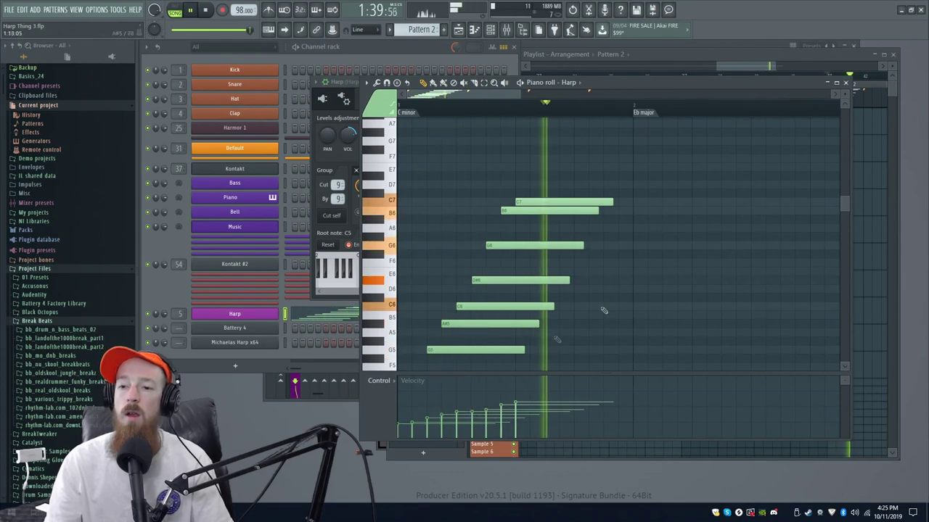
Close the Harp note editor and channel settings, stop playback, and show the whole arrangement in the playlist.
{"action": "left_click", "coordinate": [845, 82]}
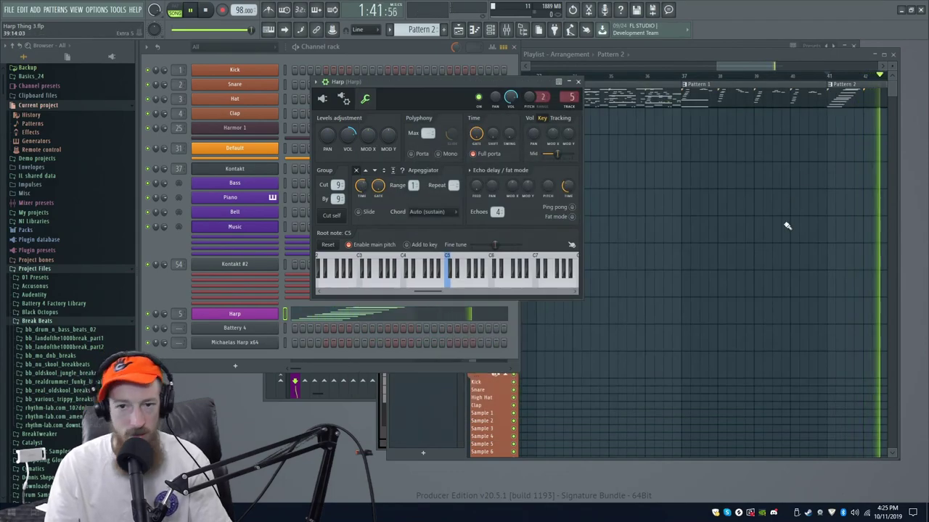
{"action": "key", "text": "space"}
{"action": "left_click", "coordinate": [579, 82]}
{"action": "scroll", "coordinate": [692, 156], "scroll_direction": "down", "scroll_amount": 3}
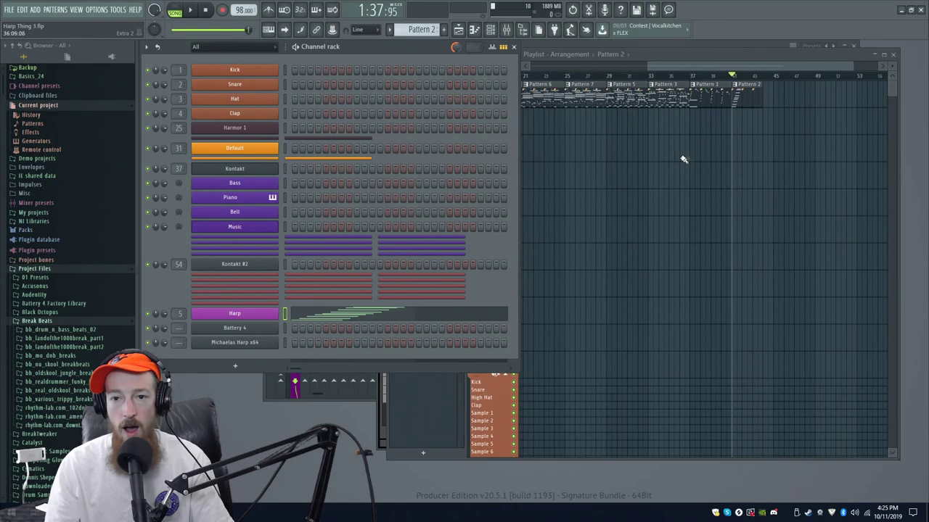
{"action": "left_click_drag", "start_coordinate": [686, 67], "coordinate": [516, 83]}
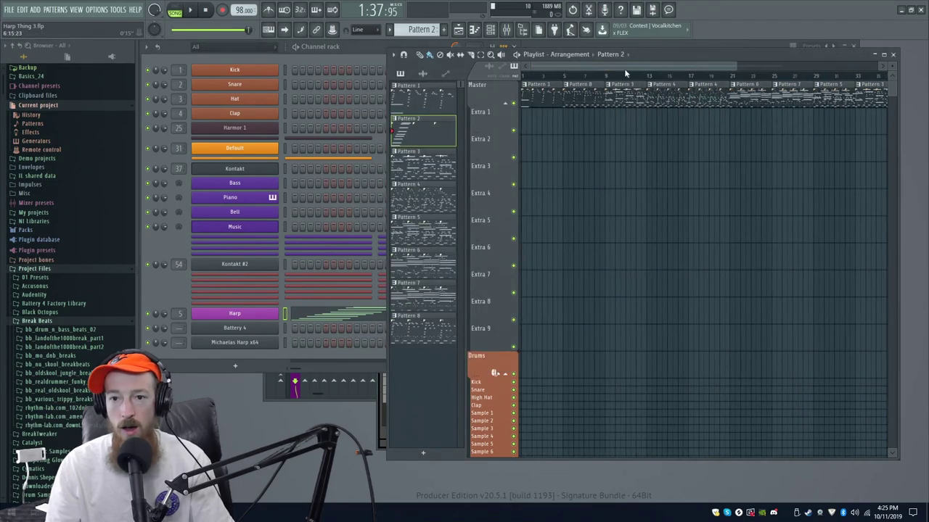
{"action": "scroll", "coordinate": [701, 164], "scroll_direction": "down", "scroll_amount": 3}
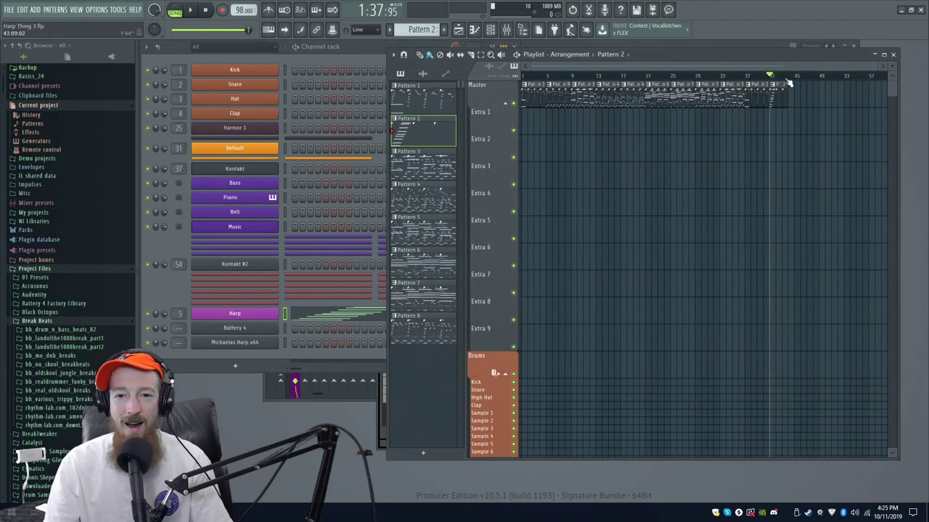
Return the song position to the start, view Pattern 1's Bell notes in the piano roll, and close it.
{"action": "left_click_drag", "start_coordinate": [741, 77], "coordinate": [520, 93]}
{"action": "scroll", "coordinate": [572, 124], "scroll_direction": "up", "scroll_amount": 3}
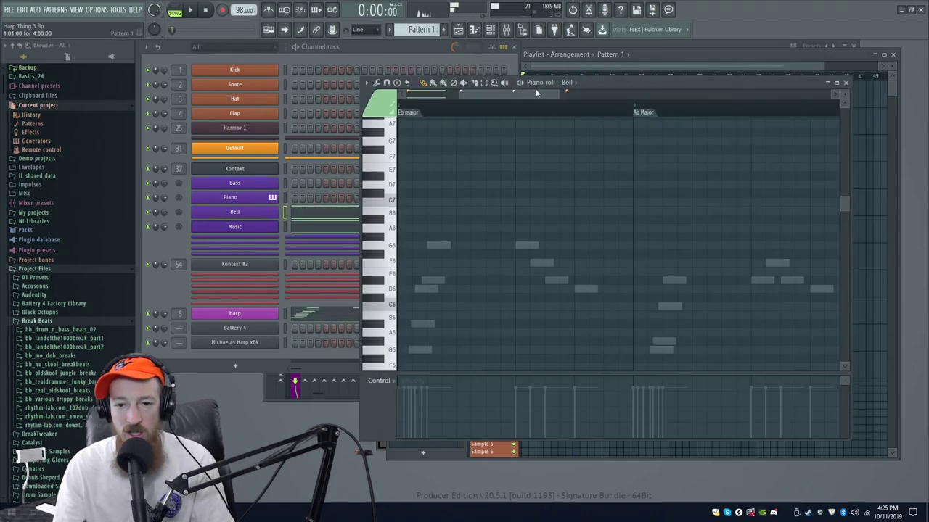
{"action": "scroll", "coordinate": [545, 254], "scroll_direction": "down", "scroll_amount": 3}
{"action": "scroll", "coordinate": [586, 176], "scroll_direction": "down", "scroll_amount": 4}
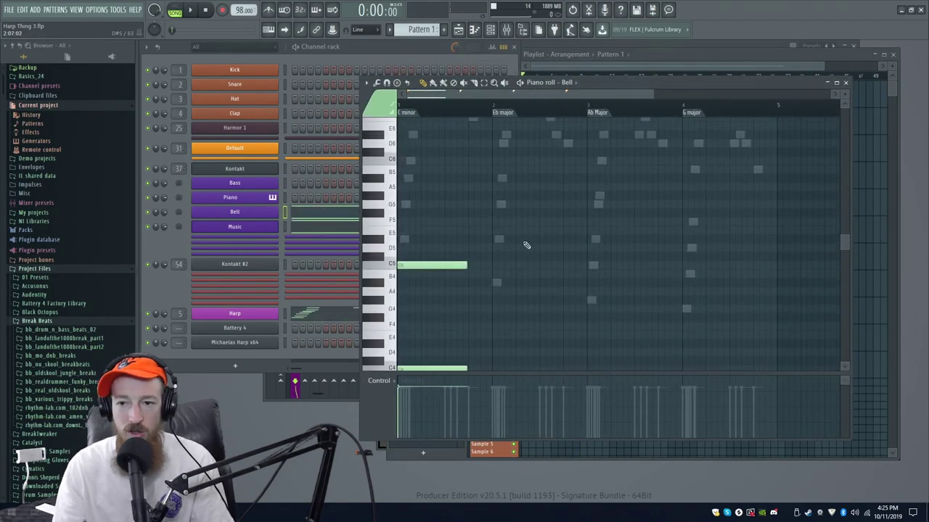
{"action": "scroll", "coordinate": [528, 187], "scroll_direction": "up", "scroll_amount": 1}
{"action": "left_click", "coordinate": [846, 82]}
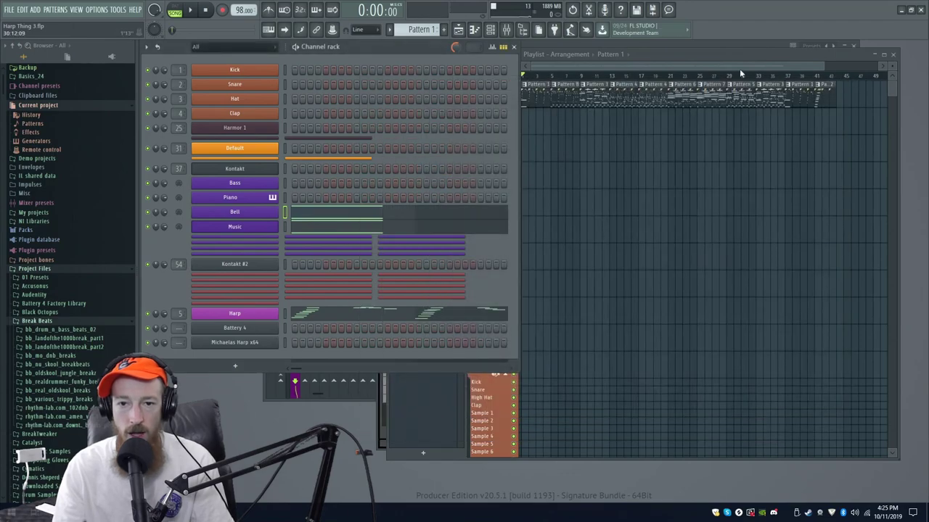
Reopen Pattern 1 from the playlist, bring up its Harp notes in the piano roll, and audition them.
{"action": "left_click", "coordinate": [571, 82]}
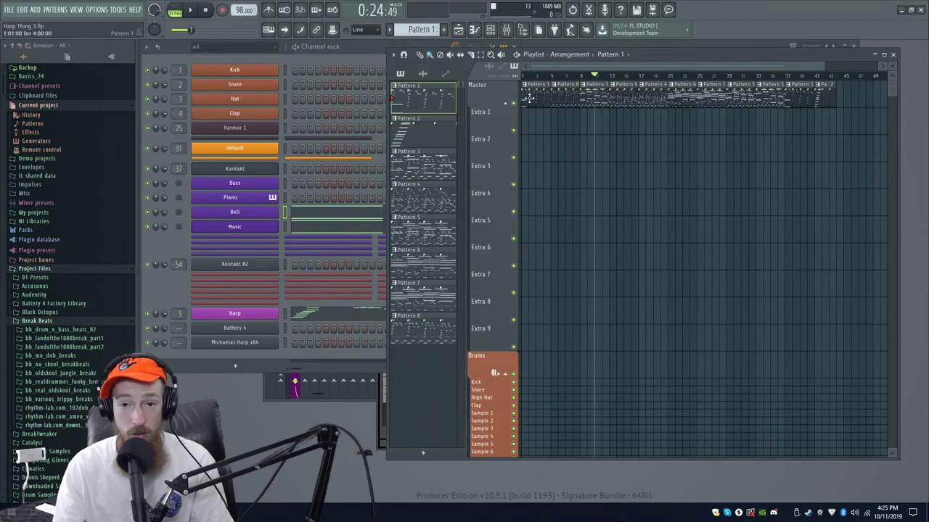
{"action": "double_click", "coordinate": [540, 97]}
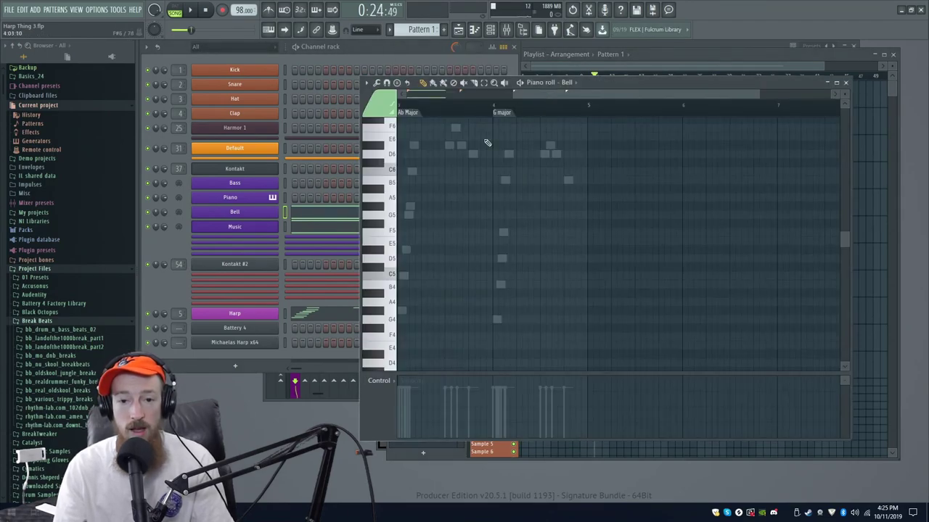
{"action": "left_click_drag", "start_coordinate": [437, 203], "coordinate": [473, 257]}
{"action": "double_click", "coordinate": [477, 248]}
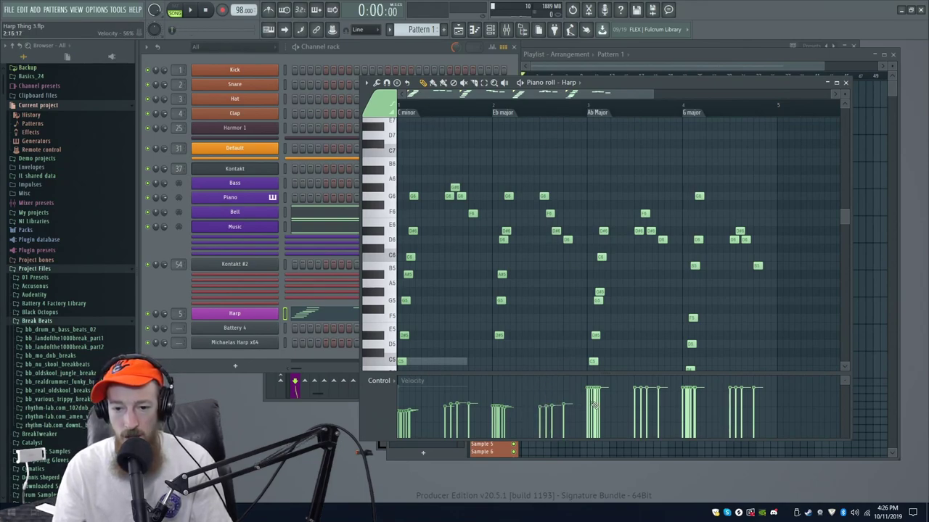
{"action": "key", "text": "space"}
{"action": "key", "text": "space"}
Lower the Harp note velocities across all four bars of Pattern 2 to roughly half, and play the result.
{"action": "scroll", "coordinate": [446, 318], "scroll_direction": "down", "scroll_amount": 3}
{"action": "right_click", "coordinate": [438, 260]}
{"action": "right_click", "coordinate": [438, 260]}
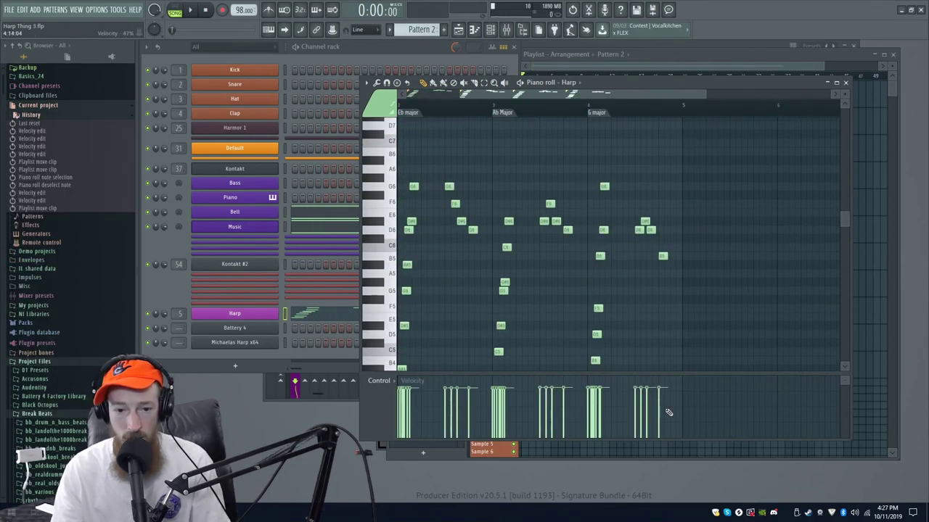
{"action": "left_click_drag", "start_coordinate": [667, 411], "coordinate": [405, 407]}
{"action": "left_click_drag", "start_coordinate": [621, 320], "coordinate": [674, 328]}
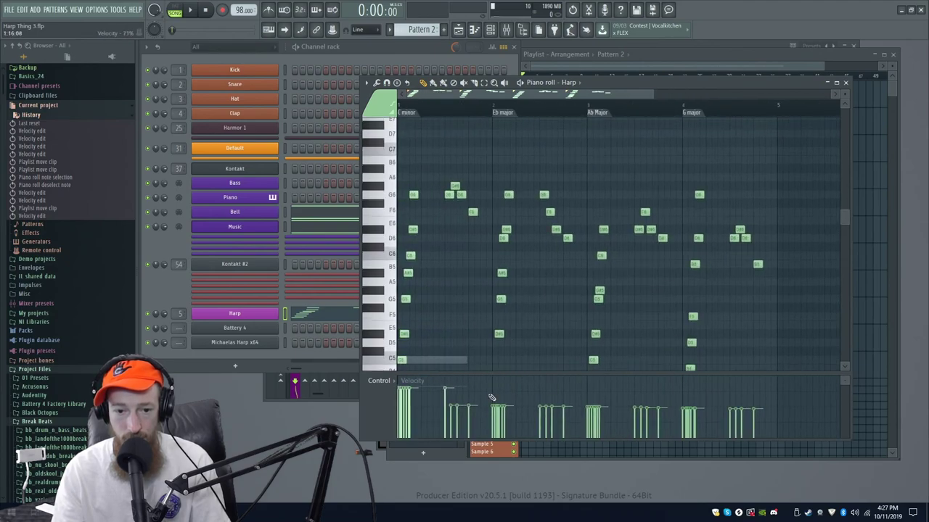
{"action": "left_click_drag", "start_coordinate": [491, 397], "coordinate": [398, 410]}
{"action": "key", "text": "space"}
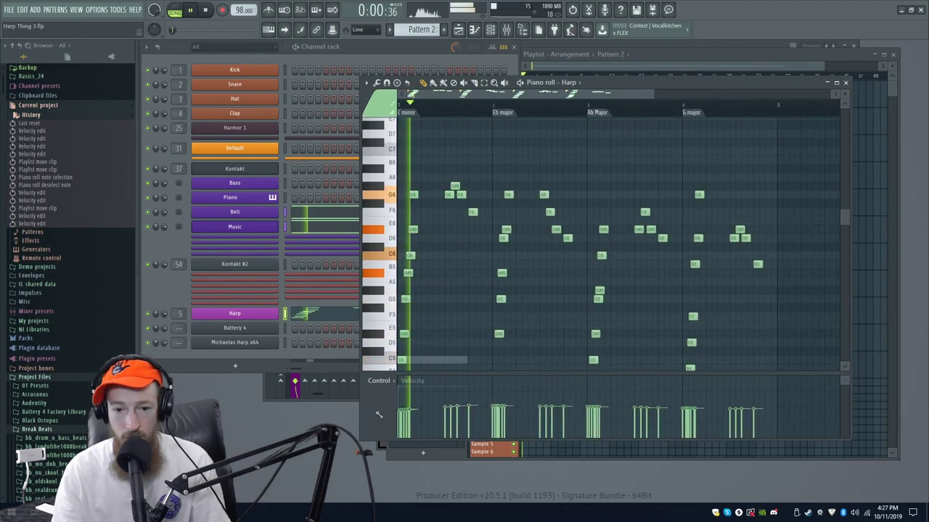
Delete the held C5 and C4 notes from the Bell channel and the sustained Music notes in Pattern 2, and play it back.
{"action": "key", "text": "space"}
{"action": "right_click", "coordinate": [441, 360]}
{"action": "scroll", "coordinate": [436, 290], "scroll_direction": "down", "scroll_amount": 4}
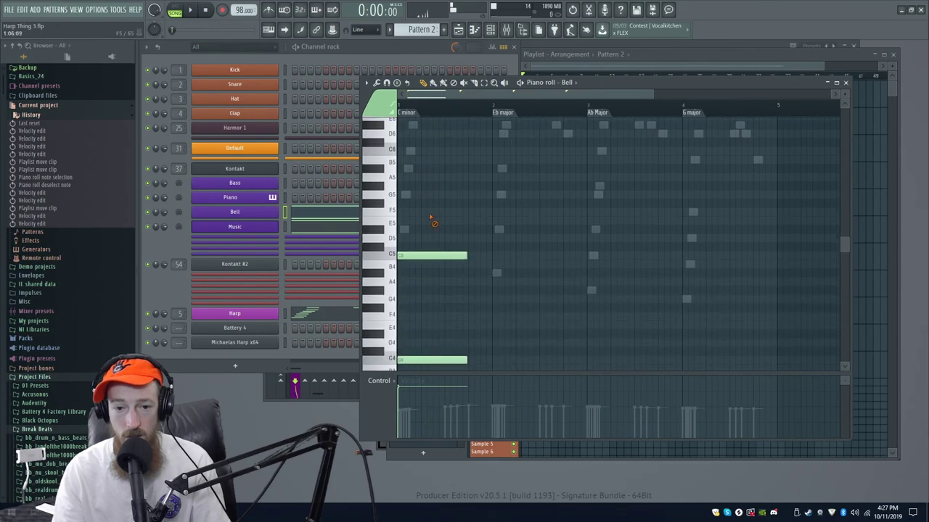
{"action": "right_click", "coordinate": [434, 255]}
{"action": "right_click", "coordinate": [438, 360]}
{"action": "key", "text": "space"}
{"action": "right_click", "coordinate": [434, 360]}
{"action": "key", "text": "space"}
{"action": "right_click", "coordinate": [435, 255]}
{"action": "right_click", "coordinate": [443, 361]}
{"action": "scroll", "coordinate": [522, 245], "scroll_direction": "up", "scroll_amount": 3}
{"action": "key", "text": "space"}
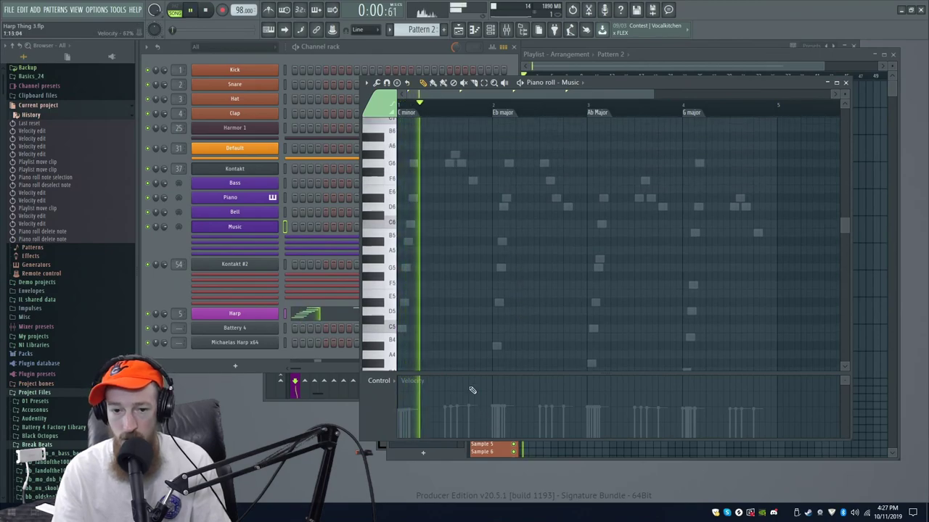
Even out the velocities of Pattern 2's Harp notes at slightly under half, and replay from the start.
{"action": "right_click", "coordinate": [499, 305]}
{"action": "left_click_drag", "start_coordinate": [482, 412], "coordinate": [759, 409]}
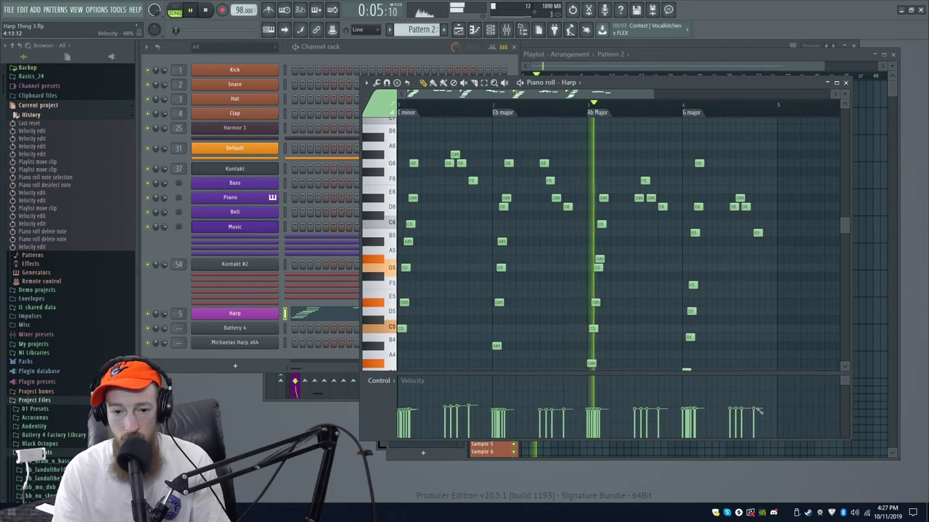
{"action": "left_click_drag", "start_coordinate": [441, 412], "coordinate": [486, 412]}
{"action": "key", "text": "space"}
{"action": "key", "text": "space"}
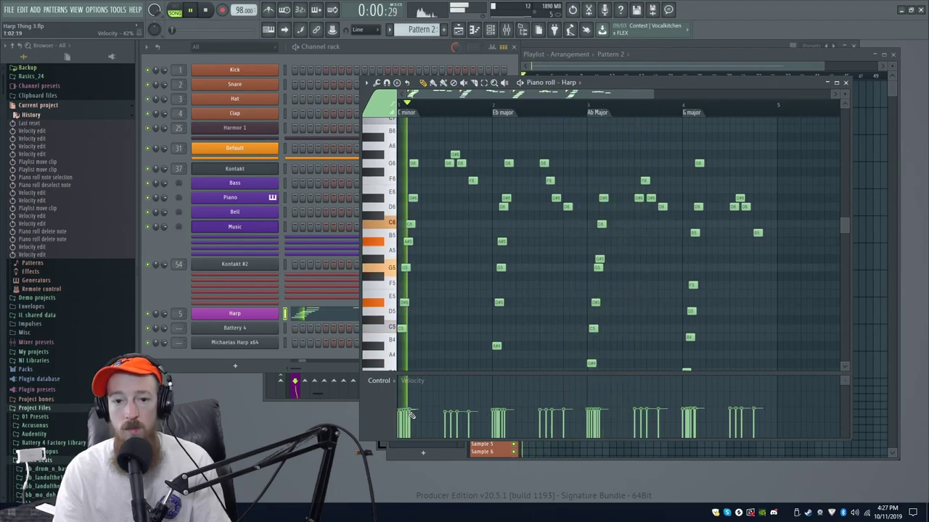
Shape the Harp velocities in Pattern 2's G major bar into a gradual rise, and close the note editor.
{"action": "scroll", "coordinate": [512, 209], "scroll_direction": "down", "scroll_amount": 2}
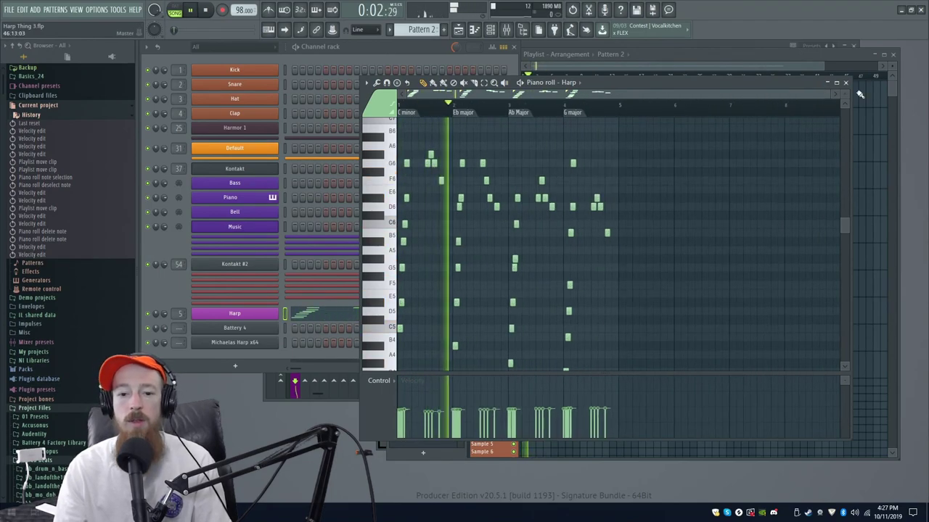
{"action": "mouse_move", "coordinate": [590, 403]}
{"action": "left_mouse_down"}
{"action": "mouse_move", "coordinate": [613, 400]}
{"action": "mouse_move", "coordinate": [578, 406]}
{"action": "left_mouse_up"}
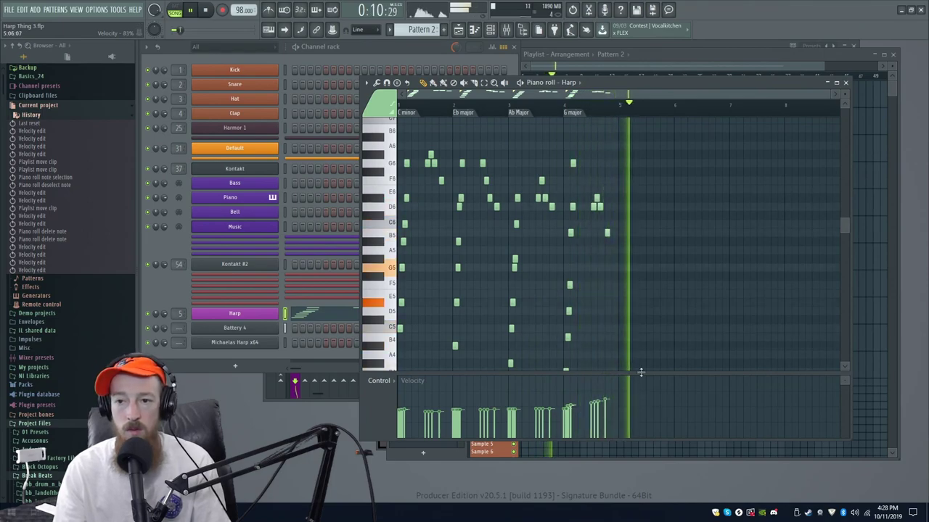
{"action": "left_click", "coordinate": [845, 82]}
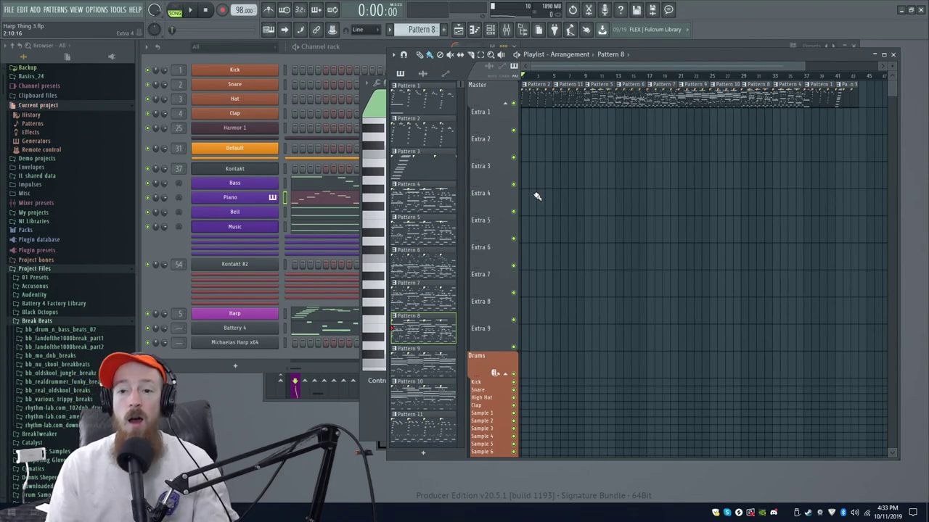
Play the full arrangement from the start and follow Pattern 2's Harp notes in the piano roll.
{"action": "mouse_move", "coordinate": [846, 106]}
{"action": "left_mouse_down"}
{"action": "mouse_move", "coordinate": [521, 80]}
{"action": "mouse_move", "coordinate": [539, 102]}
{"action": "mouse_move", "coordinate": [856, 115]}
{"action": "left_mouse_up"}
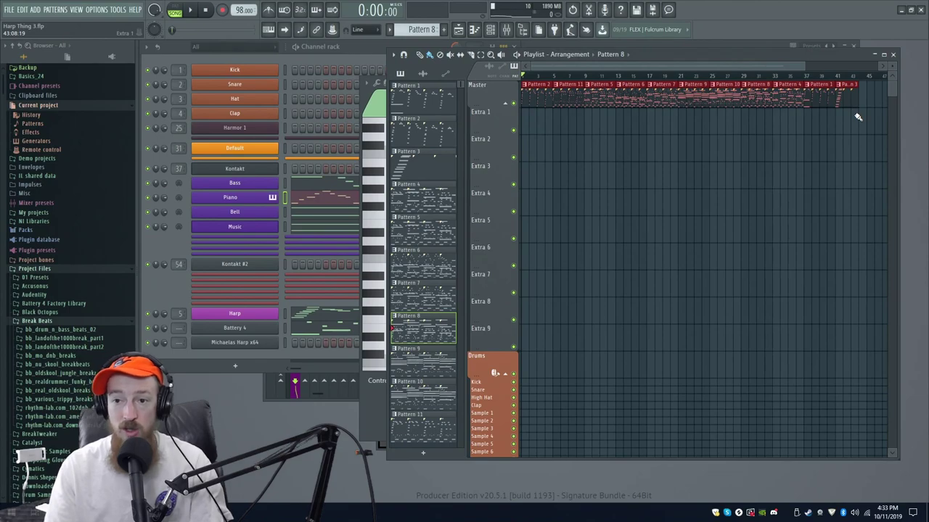
{"action": "left_click", "coordinate": [801, 140]}
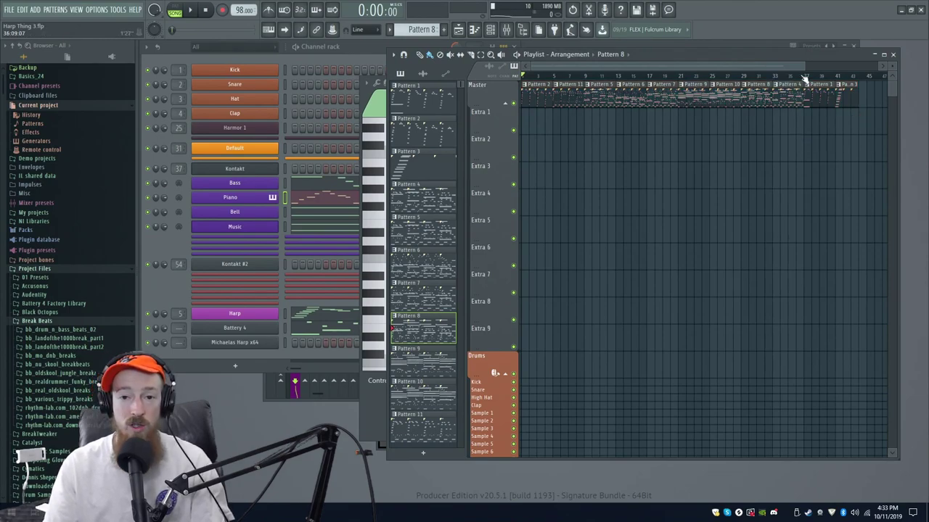
{"action": "key", "text": "space"}
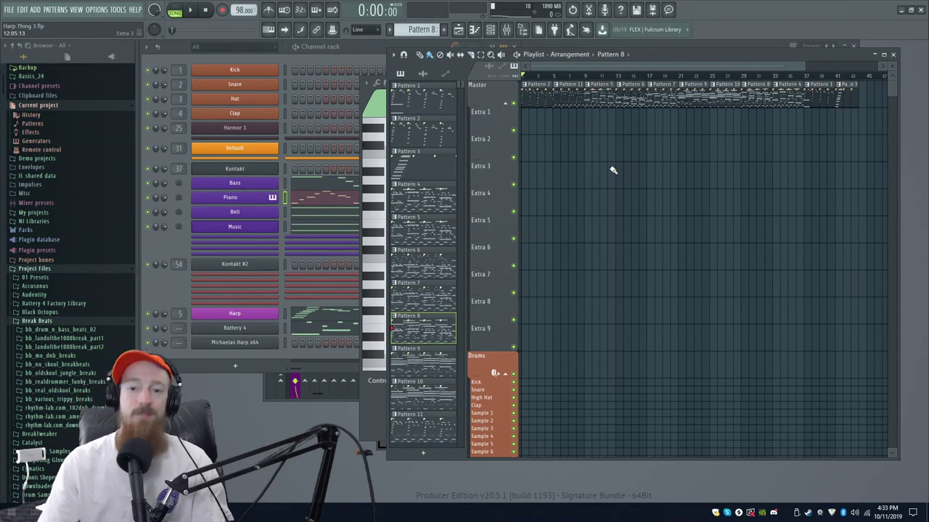
{"action": "double_click", "coordinate": [537, 99]}
{"action": "scroll", "coordinate": [499, 228], "scroll_direction": "down", "scroll_amount": 3, "text": "ctrl"}
{"action": "scroll", "coordinate": [649, 226], "scroll_direction": "down", "scroll_amount": 2}
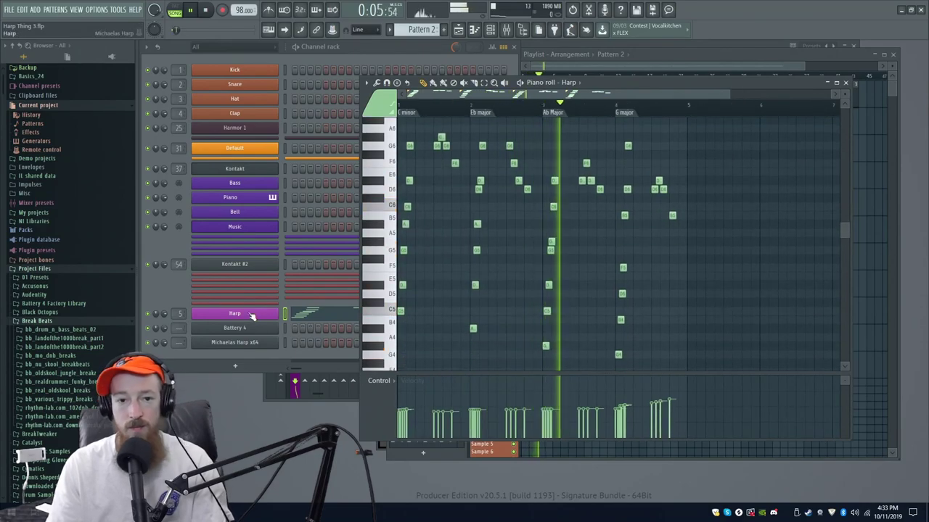
Show the Harp channel's instrument settings during playback, and close them together with the note editor.
{"action": "left_click", "coordinate": [250, 314]}
{"action": "left_click", "coordinate": [364, 101]}
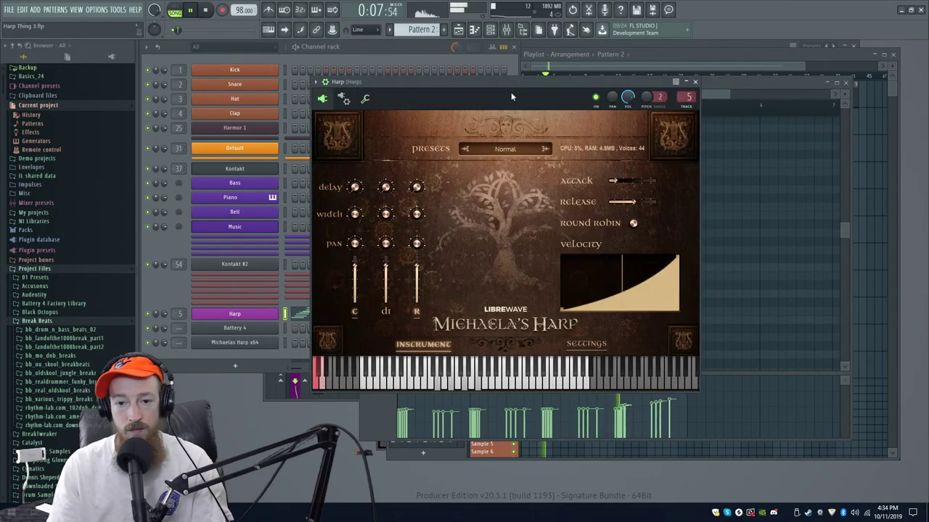
{"action": "left_click_drag", "start_coordinate": [511, 92], "coordinate": [453, 84]}
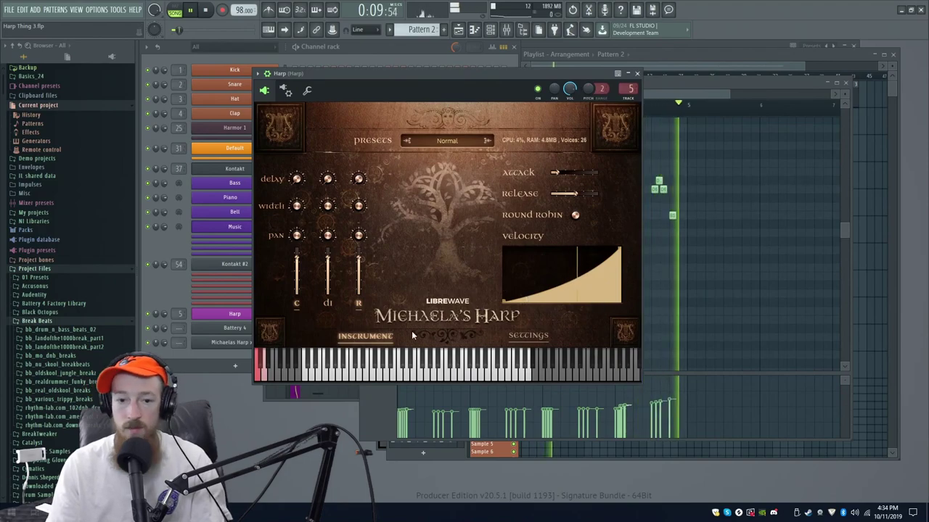
{"action": "left_click", "coordinate": [229, 314]}
{"action": "left_click", "coordinate": [844, 86]}
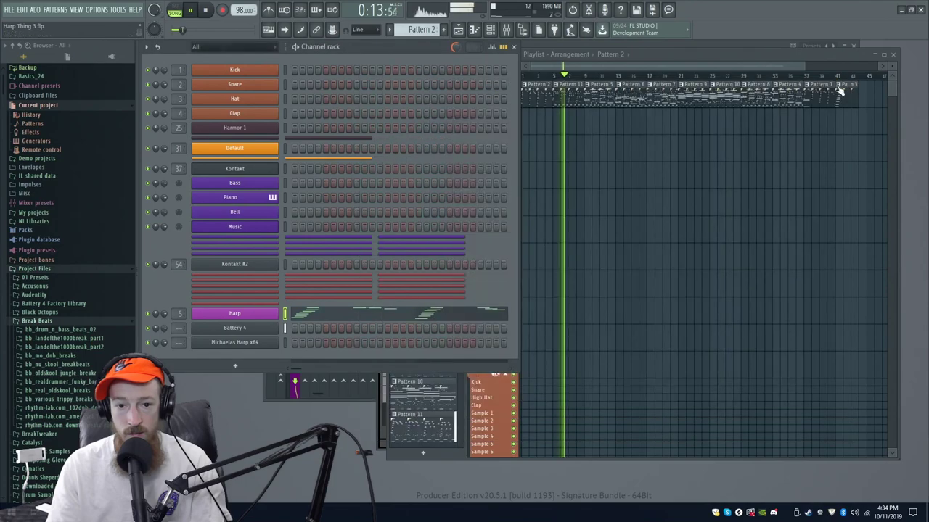
Follow Pattern 11's Harp notes and Pattern 5's Bass notes in the piano roll as the song plays, returning to the playlist.
{"action": "double_click", "coordinate": [574, 93]}
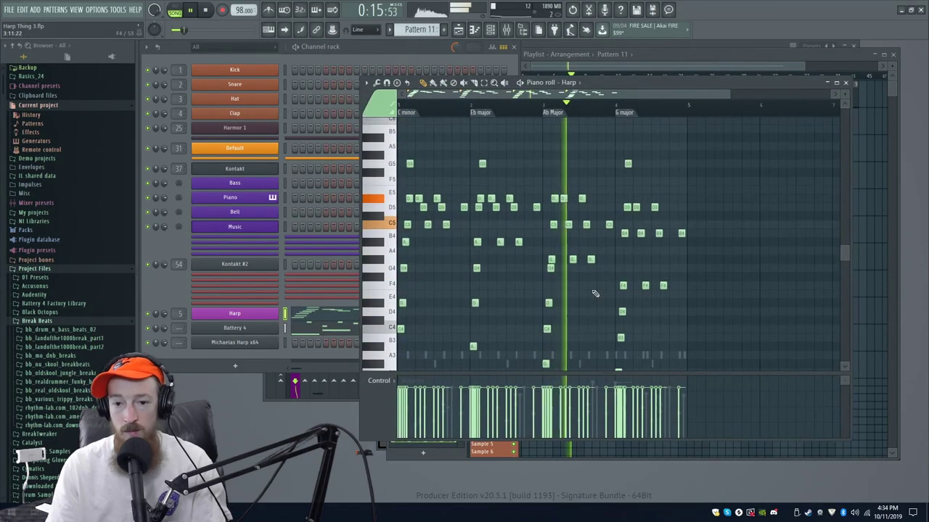
{"action": "left_click_drag", "start_coordinate": [601, 283], "coordinate": [572, 295]}
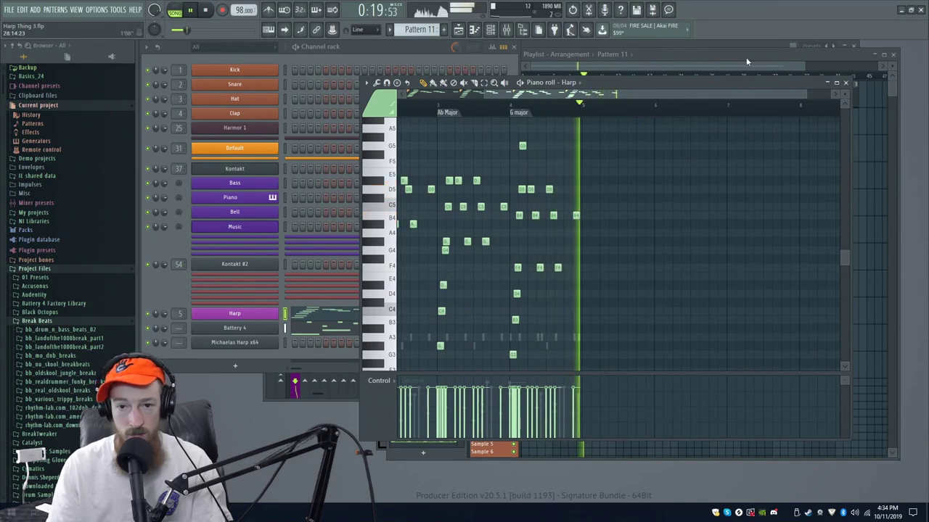
{"action": "left_click", "coordinate": [746, 57]}
{"action": "double_click", "coordinate": [589, 104]}
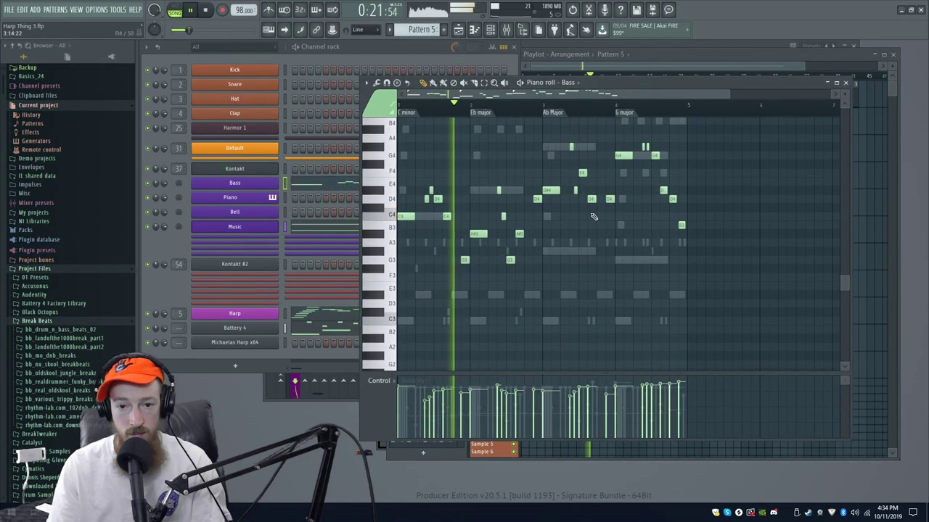
{"action": "left_click_drag", "start_coordinate": [596, 228], "coordinate": [546, 273]}
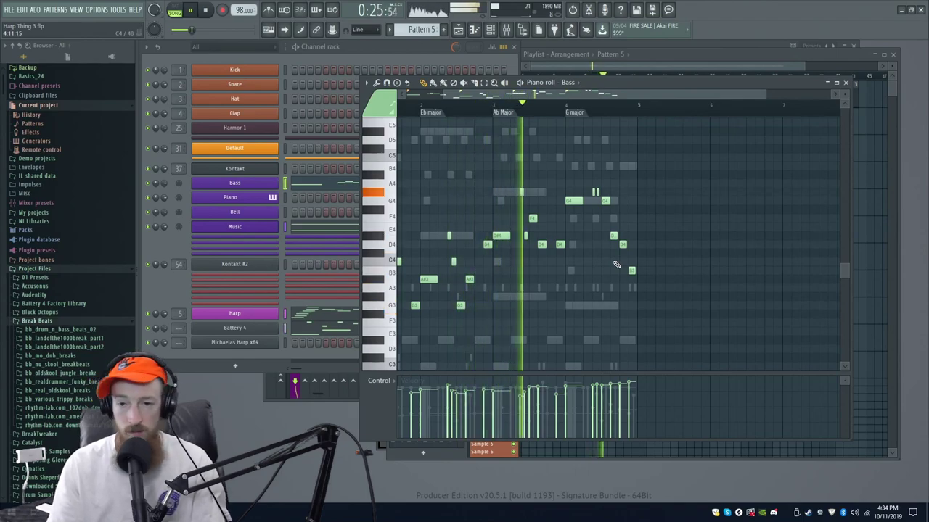
{"action": "left_click", "coordinate": [748, 57]}
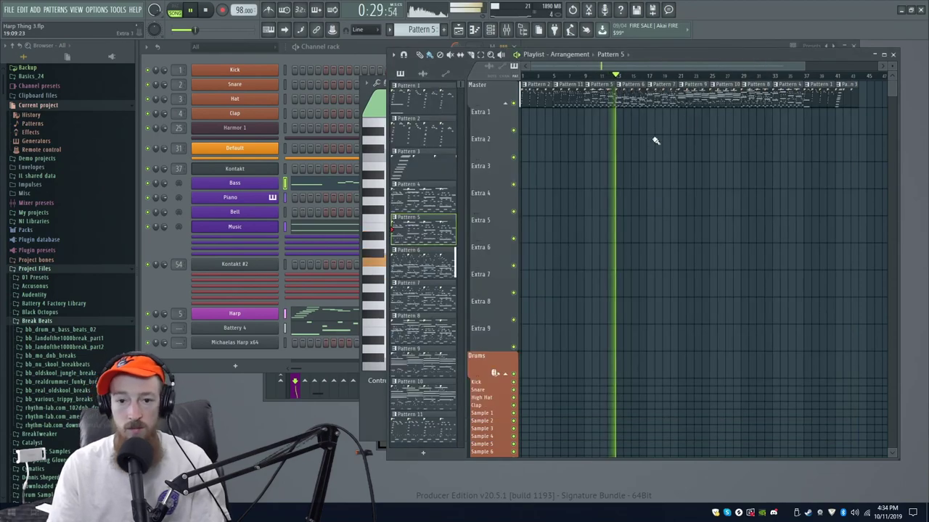
Examine Pattern 6's Bass, Battery 4 drum and Harp notes during playback, and return to the playlist.
{"action": "double_click", "coordinate": [626, 90]}
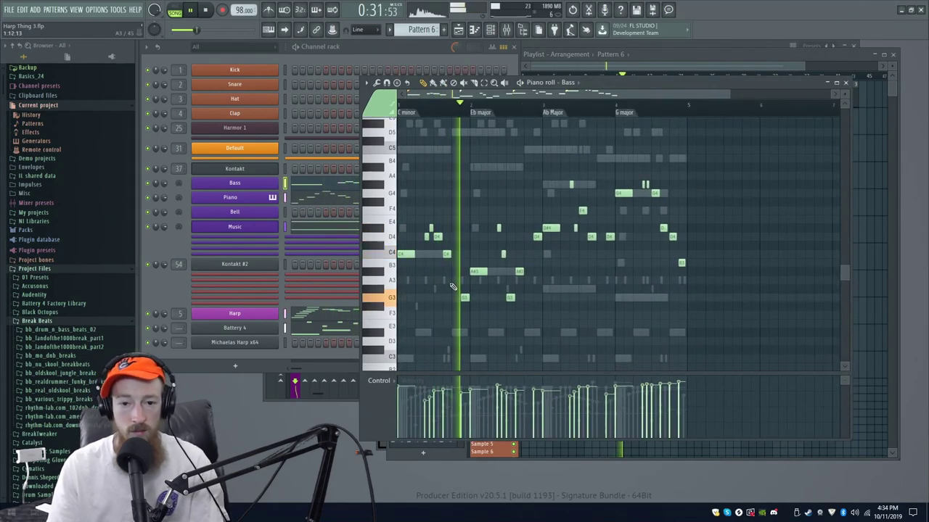
{"action": "right_click", "coordinate": [443, 283]}
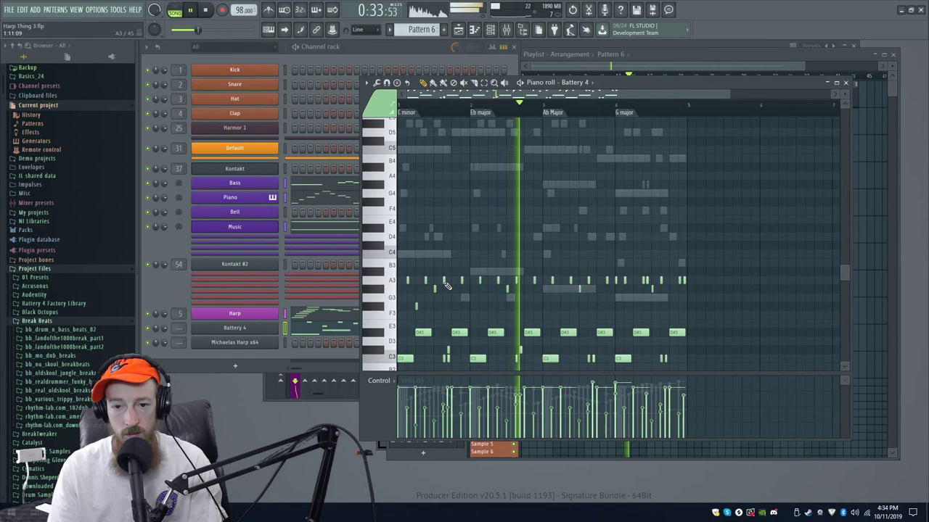
{"action": "left_click_drag", "start_coordinate": [574, 219], "coordinate": [574, 129]}
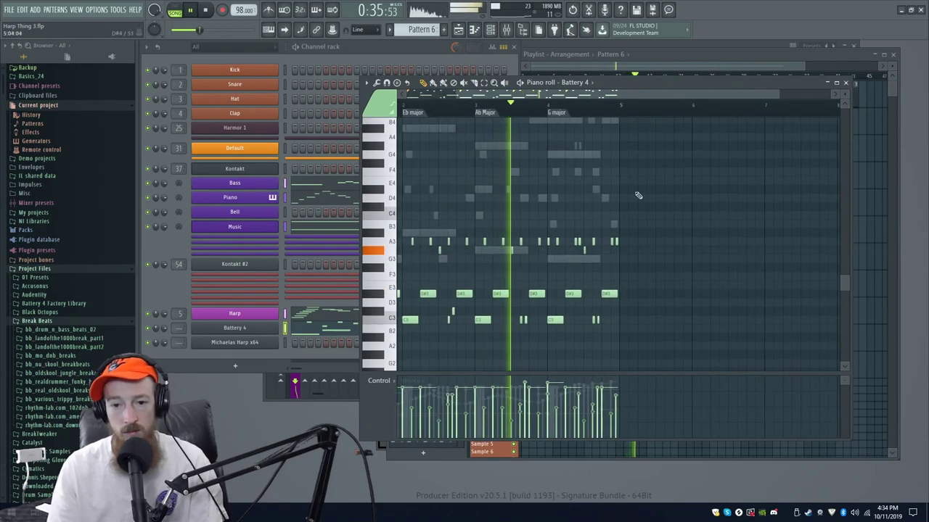
{"action": "left_click_drag", "start_coordinate": [643, 162], "coordinate": [590, 174]}
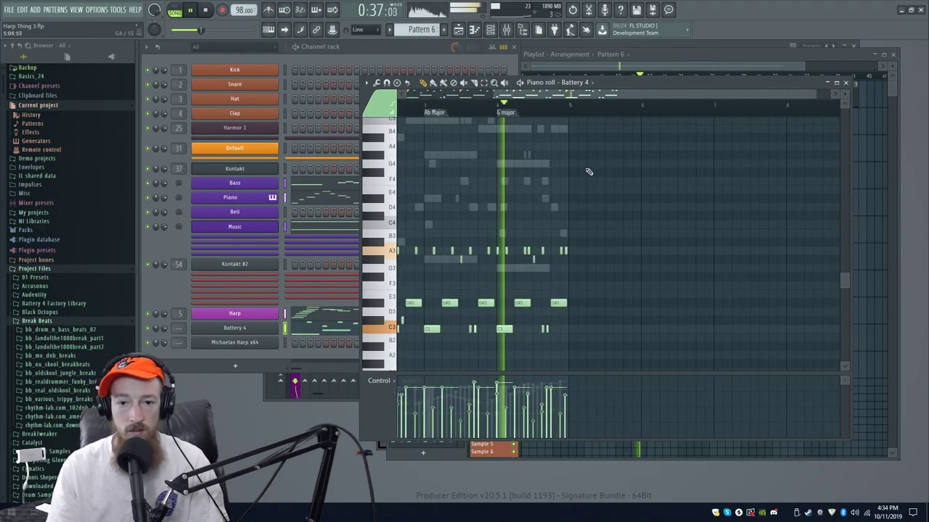
{"action": "double_click", "coordinate": [544, 182]}
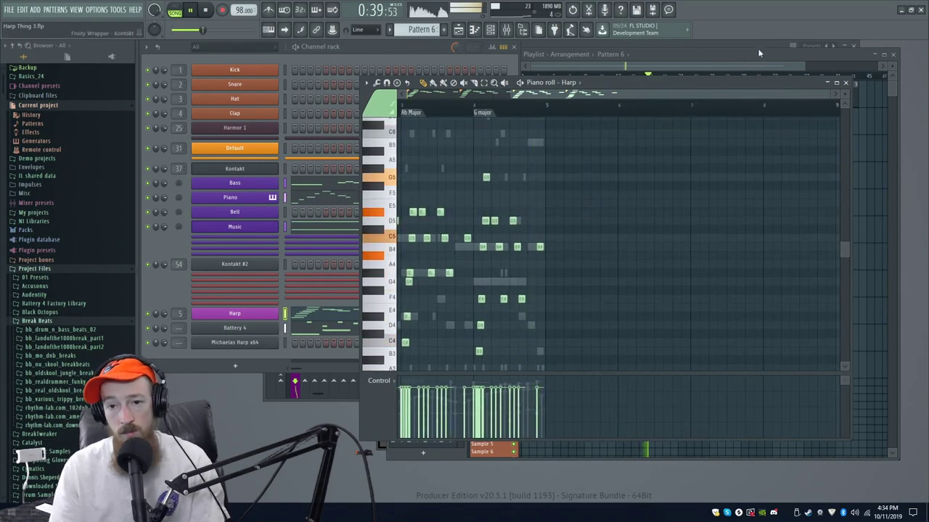
{"action": "left_click", "coordinate": [758, 53]}
Examine Pattern 7's Harp and Piano notes in the piano roll during playback, and return to the playlist.
{"action": "double_click", "coordinate": [668, 104]}
{"action": "left_click_drag", "start_coordinate": [650, 181], "coordinate": [732, 181]}
{"action": "left_click_drag", "start_coordinate": [581, 234], "coordinate": [576, 181]}
{"action": "double_click", "coordinate": [679, 190]}
{"action": "left_click_drag", "start_coordinate": [652, 177], "coordinate": [574, 245]}
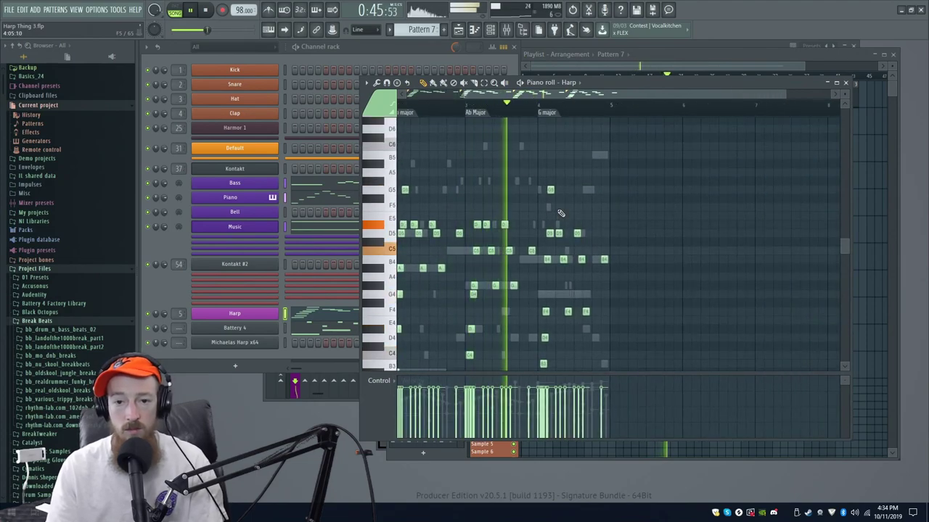
{"action": "right_click", "coordinate": [540, 191]}
{"action": "right_click", "coordinate": [540, 191]}
{"action": "left_click_drag", "start_coordinate": [615, 157], "coordinate": [531, 192]}
{"action": "left_click", "coordinate": [748, 64]}
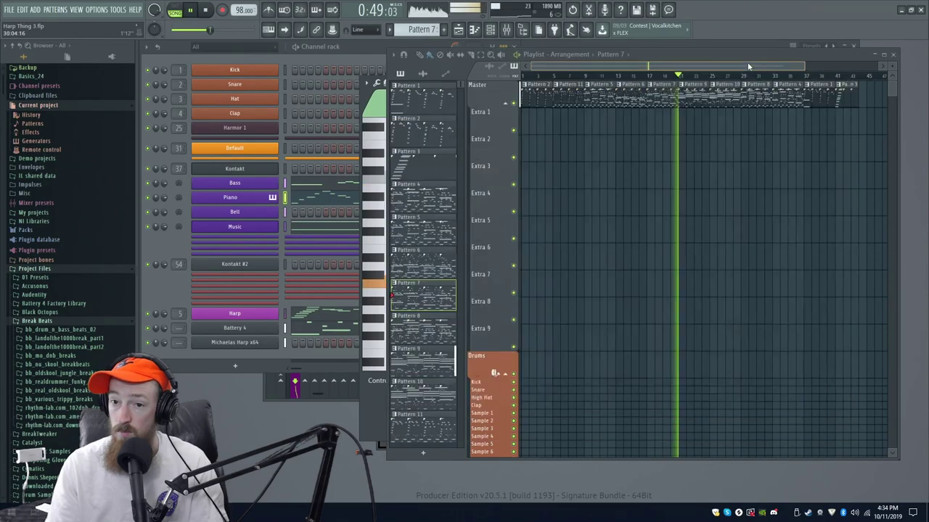
Open Pattern 9 from the playlist and examine its Bass notes in the piano roll during playback.
{"action": "double_click", "coordinate": [692, 98]}
{"action": "left_click_drag", "start_coordinate": [644, 199], "coordinate": [728, 188]}
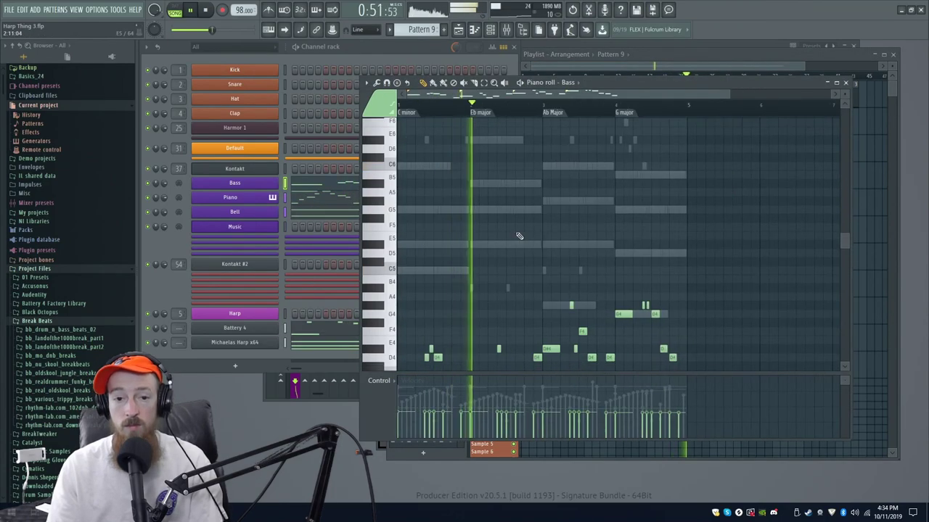
{"action": "scroll", "coordinate": [518, 236], "scroll_direction": "down", "scroll_amount": 5}
Show the Kontakt channel's rack and inspect the Gloves Glock, The Giant and Scarbee Rickenbacker Bass instruments one after another.
{"action": "left_click", "coordinate": [261, 176]}
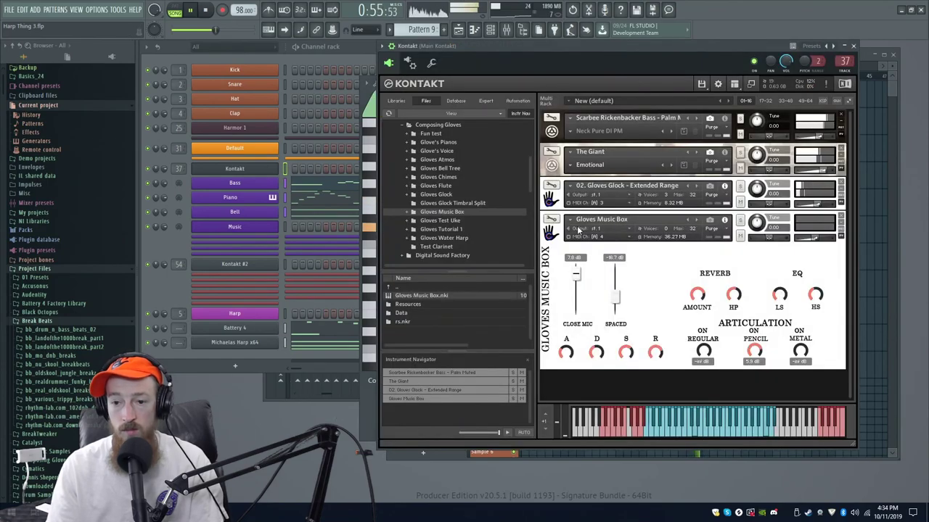
{"action": "left_click", "coordinate": [551, 198]}
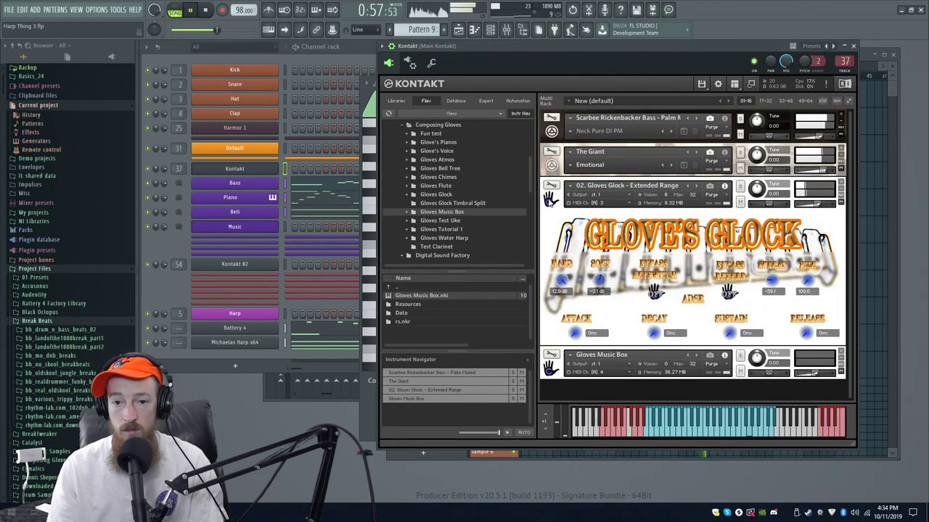
{"action": "left_click", "coordinate": [551, 199]}
{"action": "left_click", "coordinate": [551, 164]}
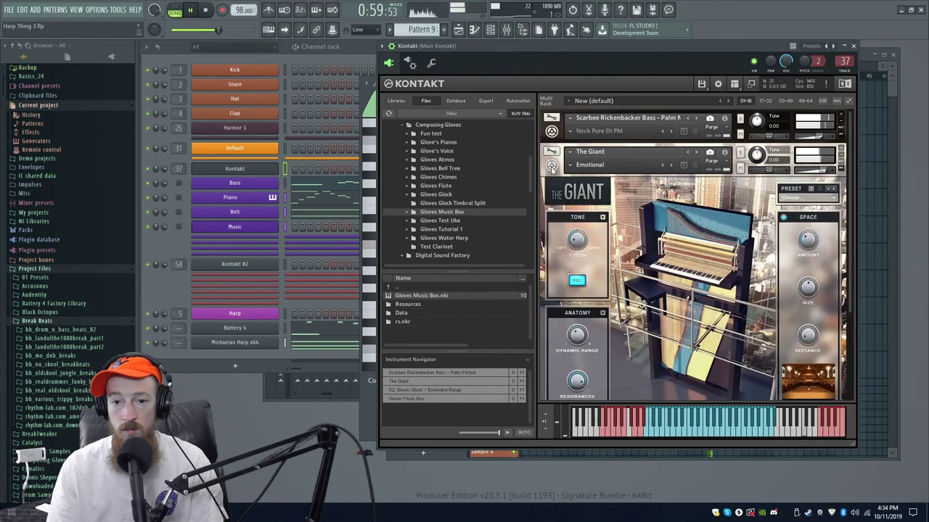
{"action": "left_click", "coordinate": [552, 165]}
{"action": "left_click", "coordinate": [552, 132]}
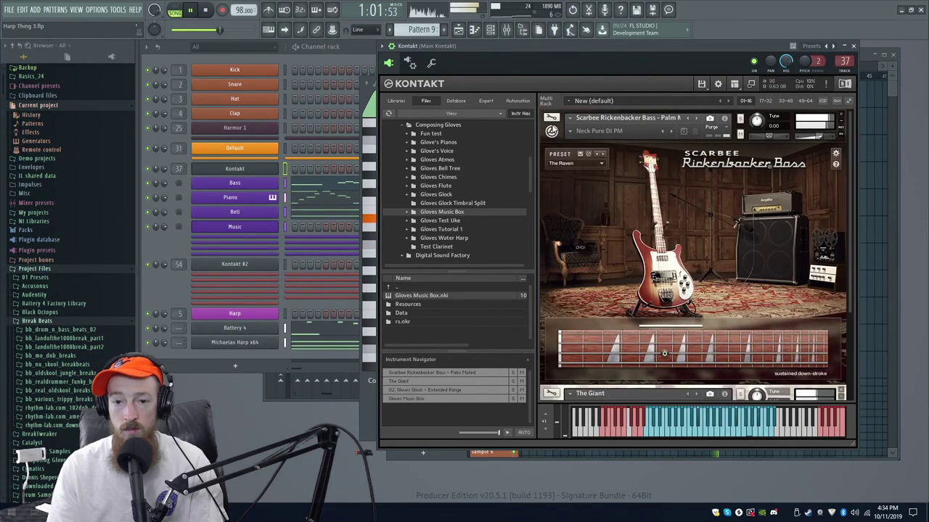
{"action": "left_click", "coordinate": [551, 132]}
Show the Gloves Music Box and Gloves Glock settings, and return through Pattern 9's Bass notes to the playlist.
{"action": "left_click", "coordinate": [548, 235]}
{"action": "left_click", "coordinate": [550, 197]}
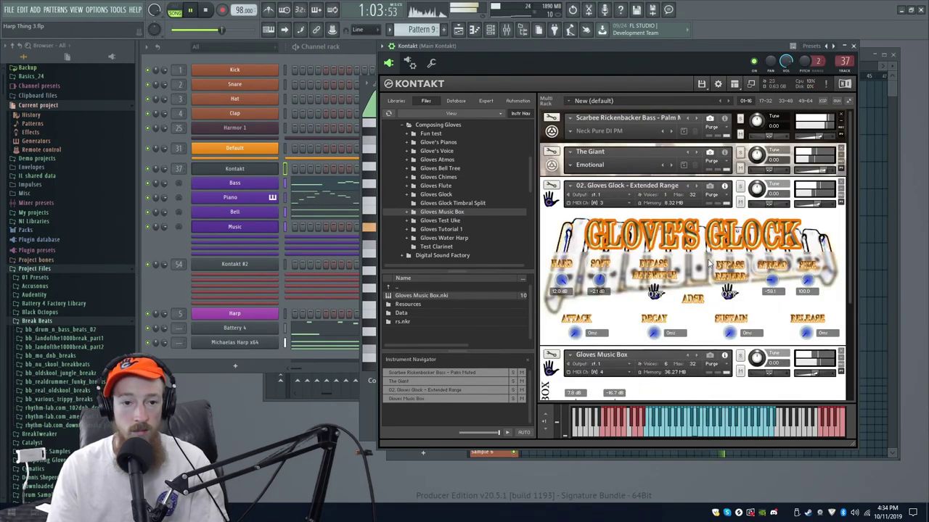
{"action": "key", "text": "F7"}
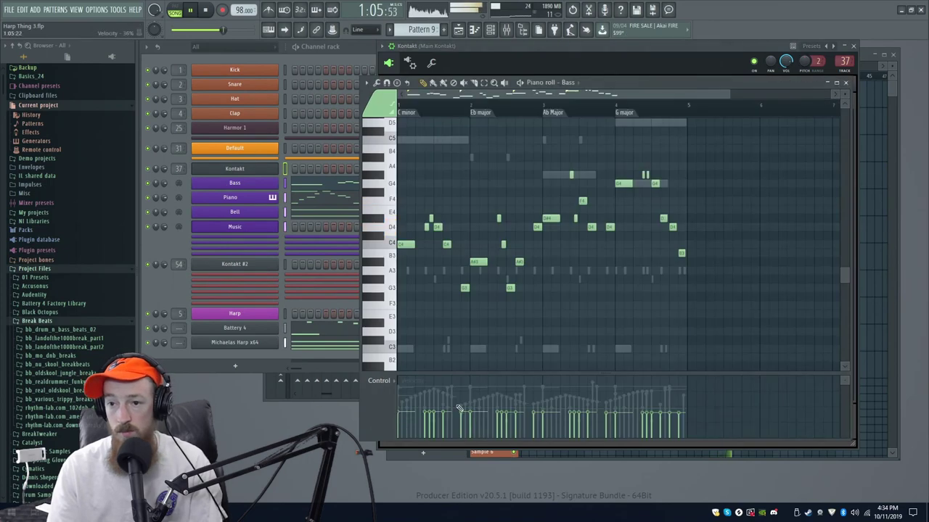
{"action": "key", "text": "F5"}
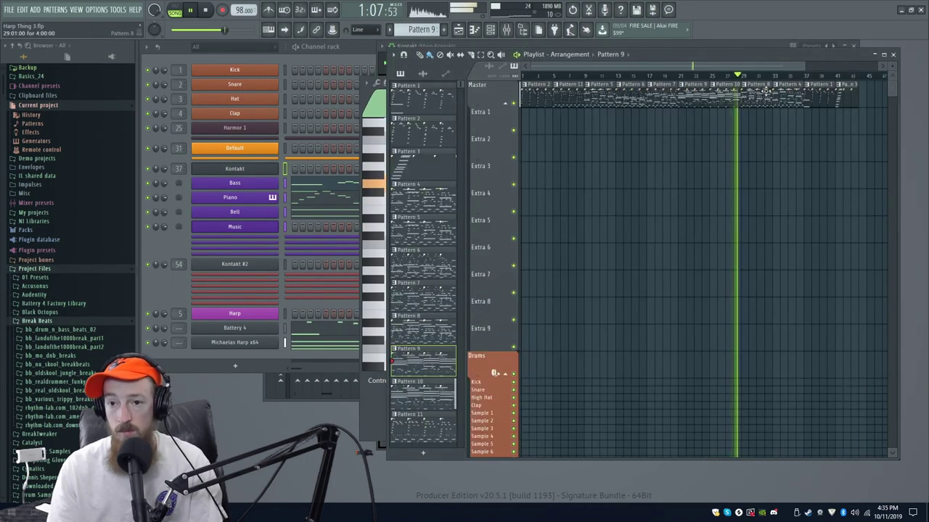
Examine Pattern 8's Harp notes during playback, and show the Harp channel's instrument settings with the window moved aside.
{"action": "scroll", "coordinate": [762, 129], "scroll_direction": "up", "scroll_amount": 5}
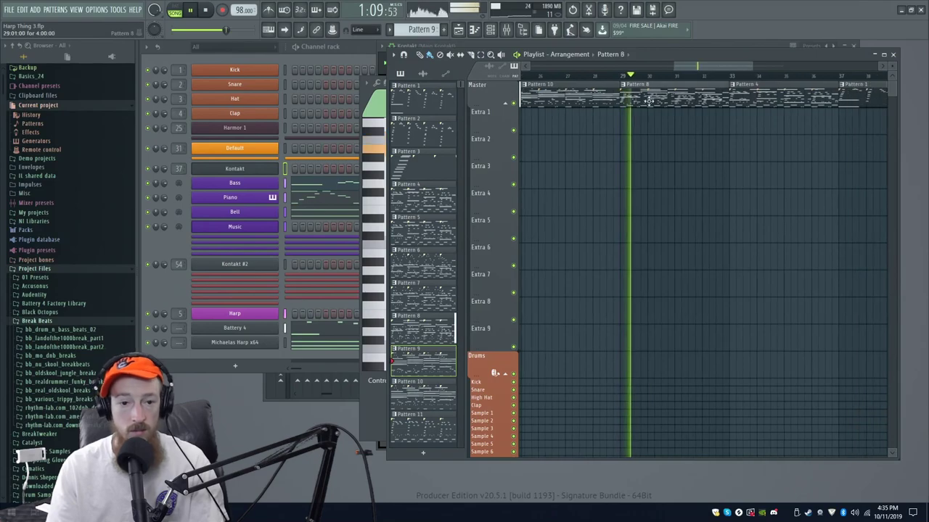
{"action": "left_click", "coordinate": [671, 98]}
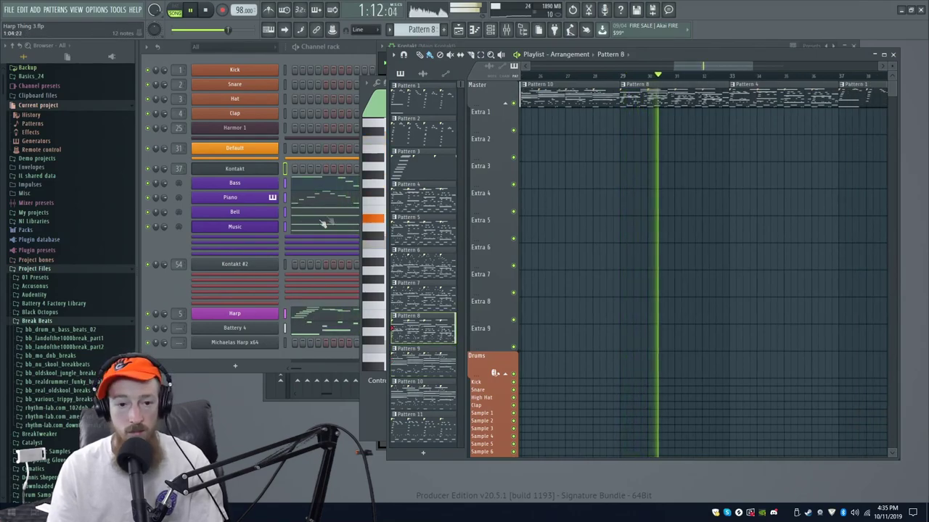
{"action": "left_click", "coordinate": [298, 320]}
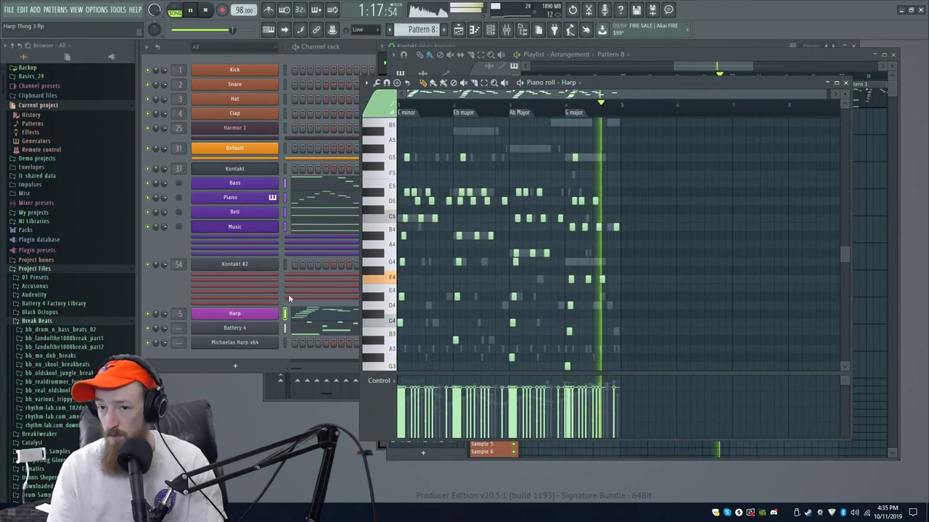
{"action": "key", "text": "F5"}
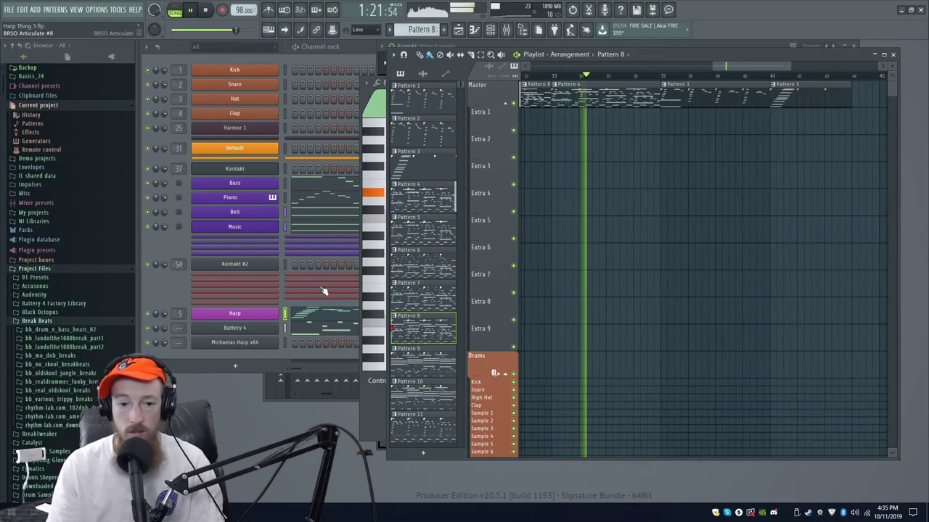
{"action": "left_click", "coordinate": [262, 317]}
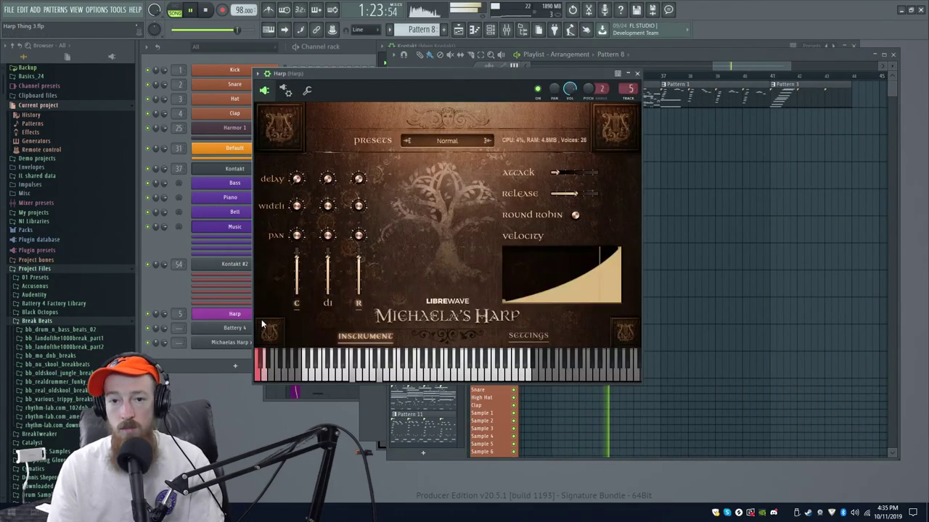
{"action": "left_click_drag", "start_coordinate": [514, 75], "coordinate": [439, 72]}
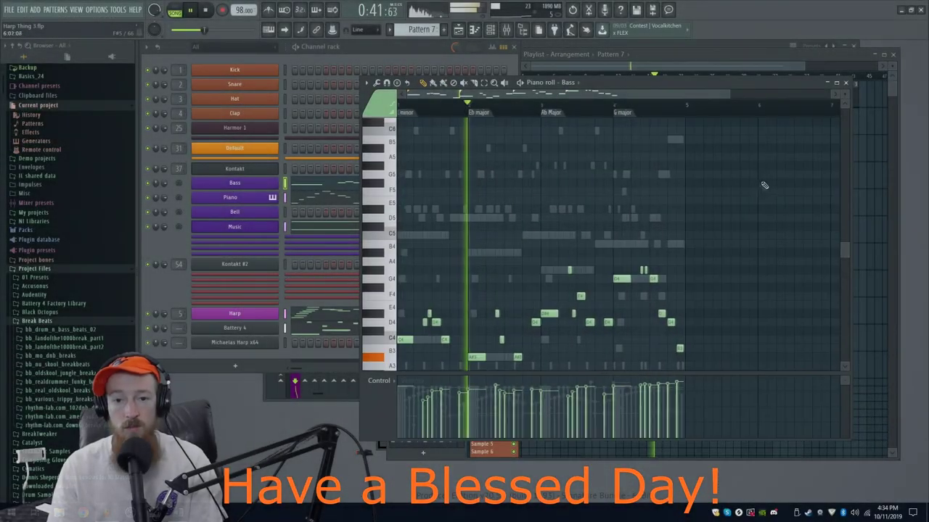
Follow Pattern 7's Bass and Harp notes in the piano roll as the song plays, returning to the playlist.
{"action": "scroll", "coordinate": [582, 234], "scroll_direction": "down", "scroll_amount": 2}
{"action": "right_click", "coordinate": [500, 166]}
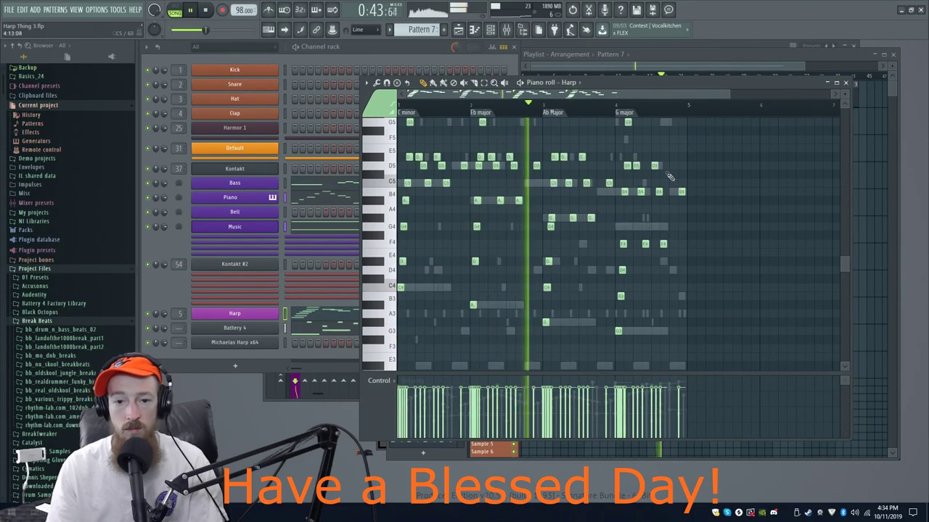
{"action": "left_click_drag", "start_coordinate": [667, 173], "coordinate": [589, 241]}
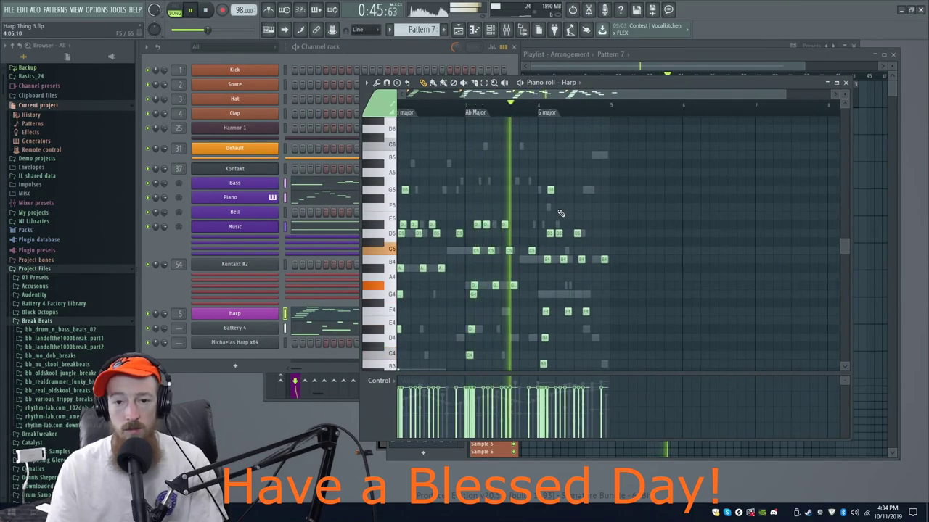
{"action": "right_click", "coordinate": [531, 182]}
{"action": "left_click_drag", "start_coordinate": [607, 164], "coordinate": [545, 193]}
{"action": "left_click", "coordinate": [748, 66]}
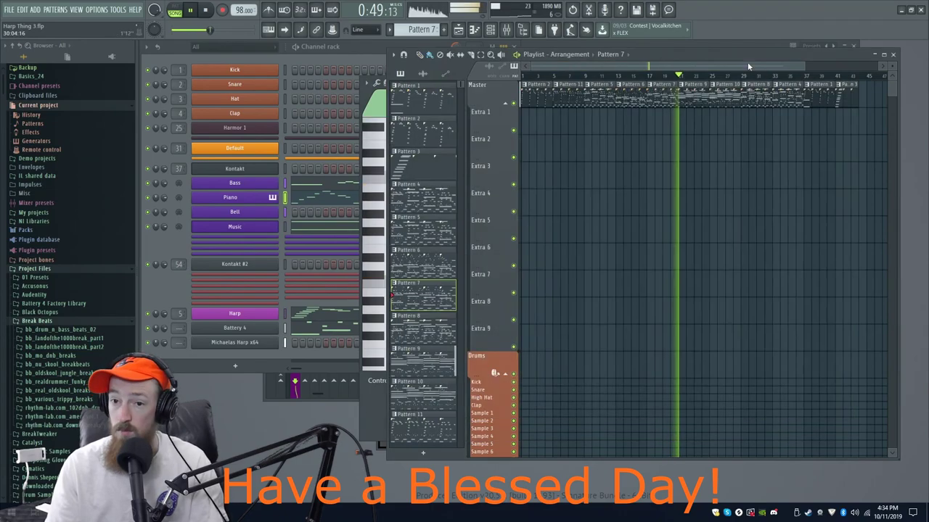
Reopen Pattern 9 from the playlist to follow its Bass notes as the song plays.
{"action": "double_click", "coordinate": [687, 99]}
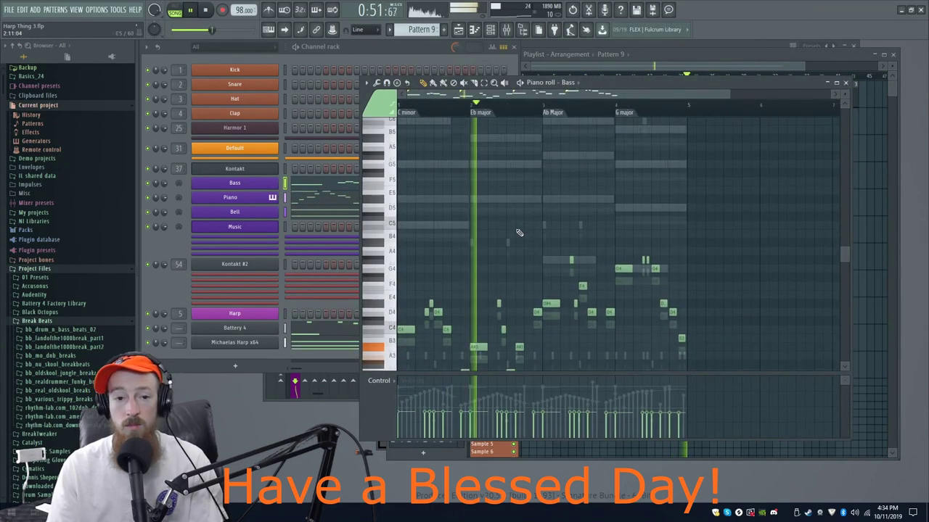